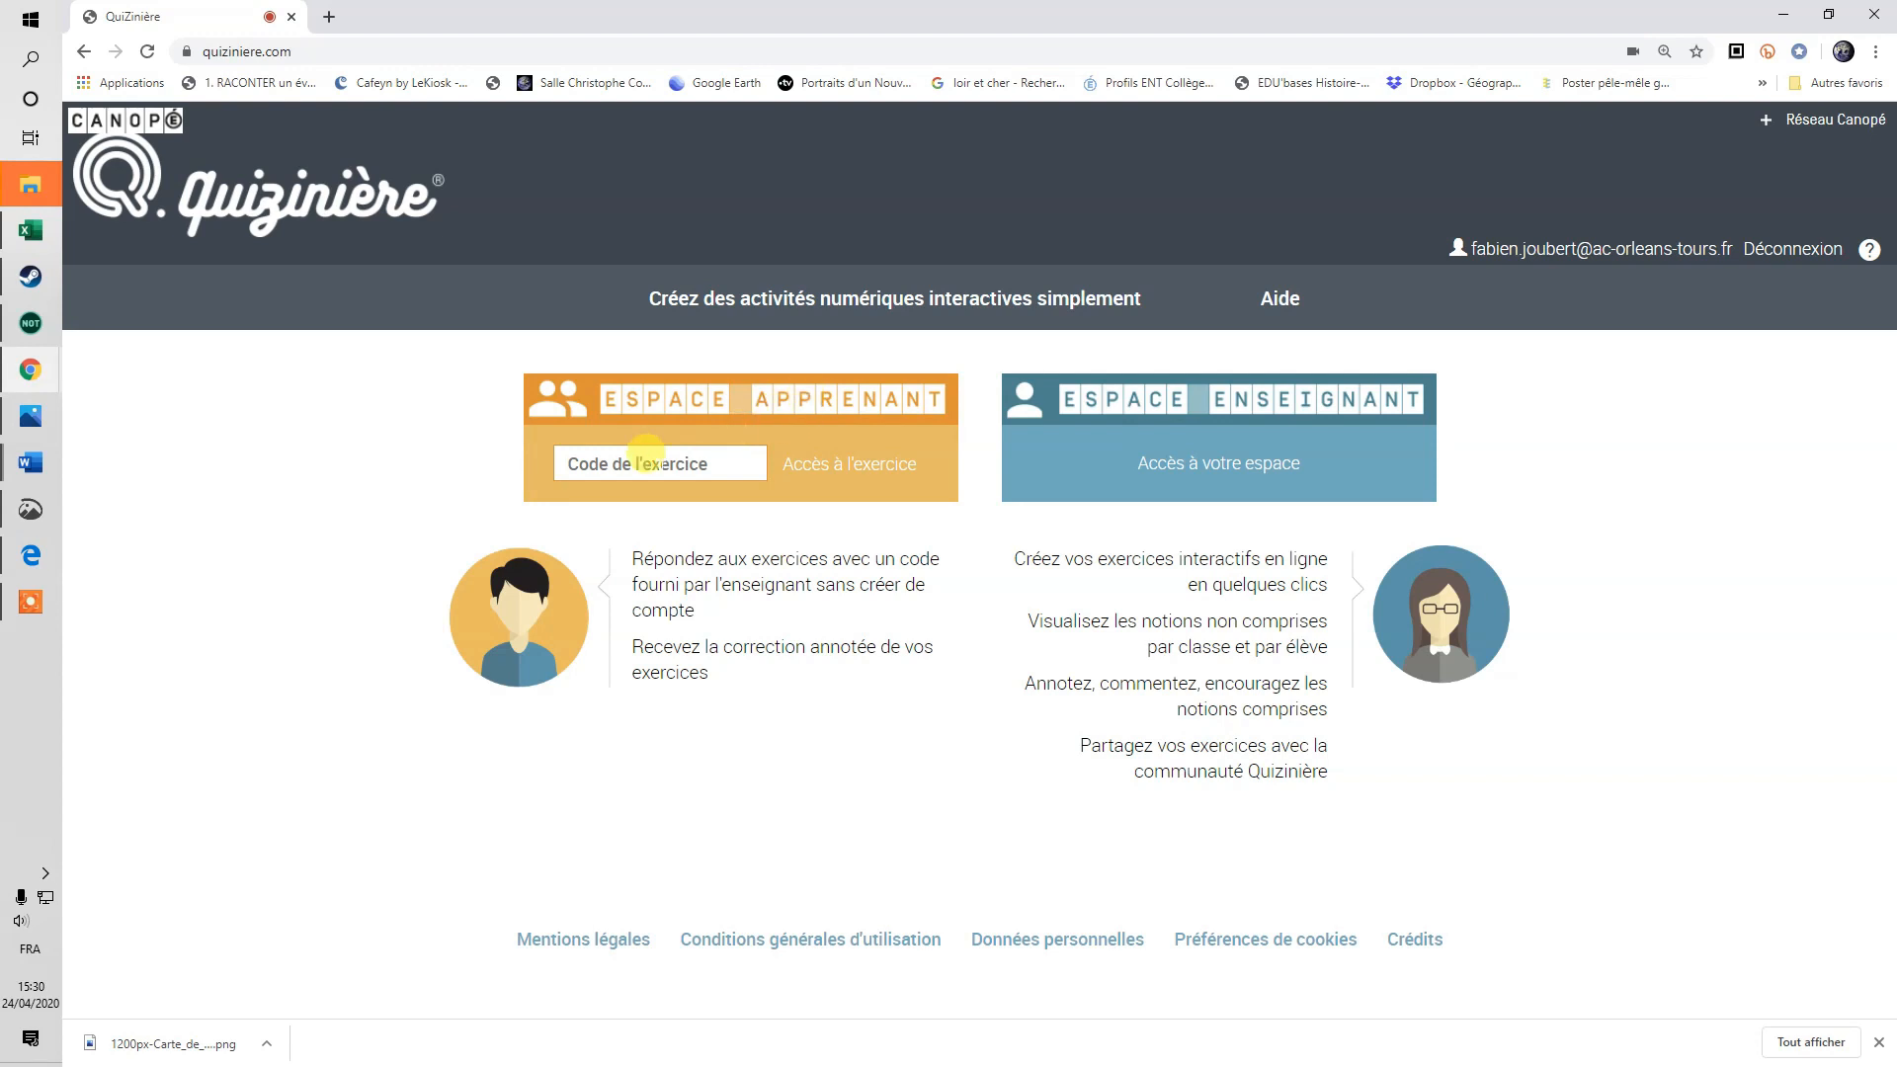
Go to the teacher space, which lists two templates including 'Devoir à la maison Grèce'.
left_click(573, 459)
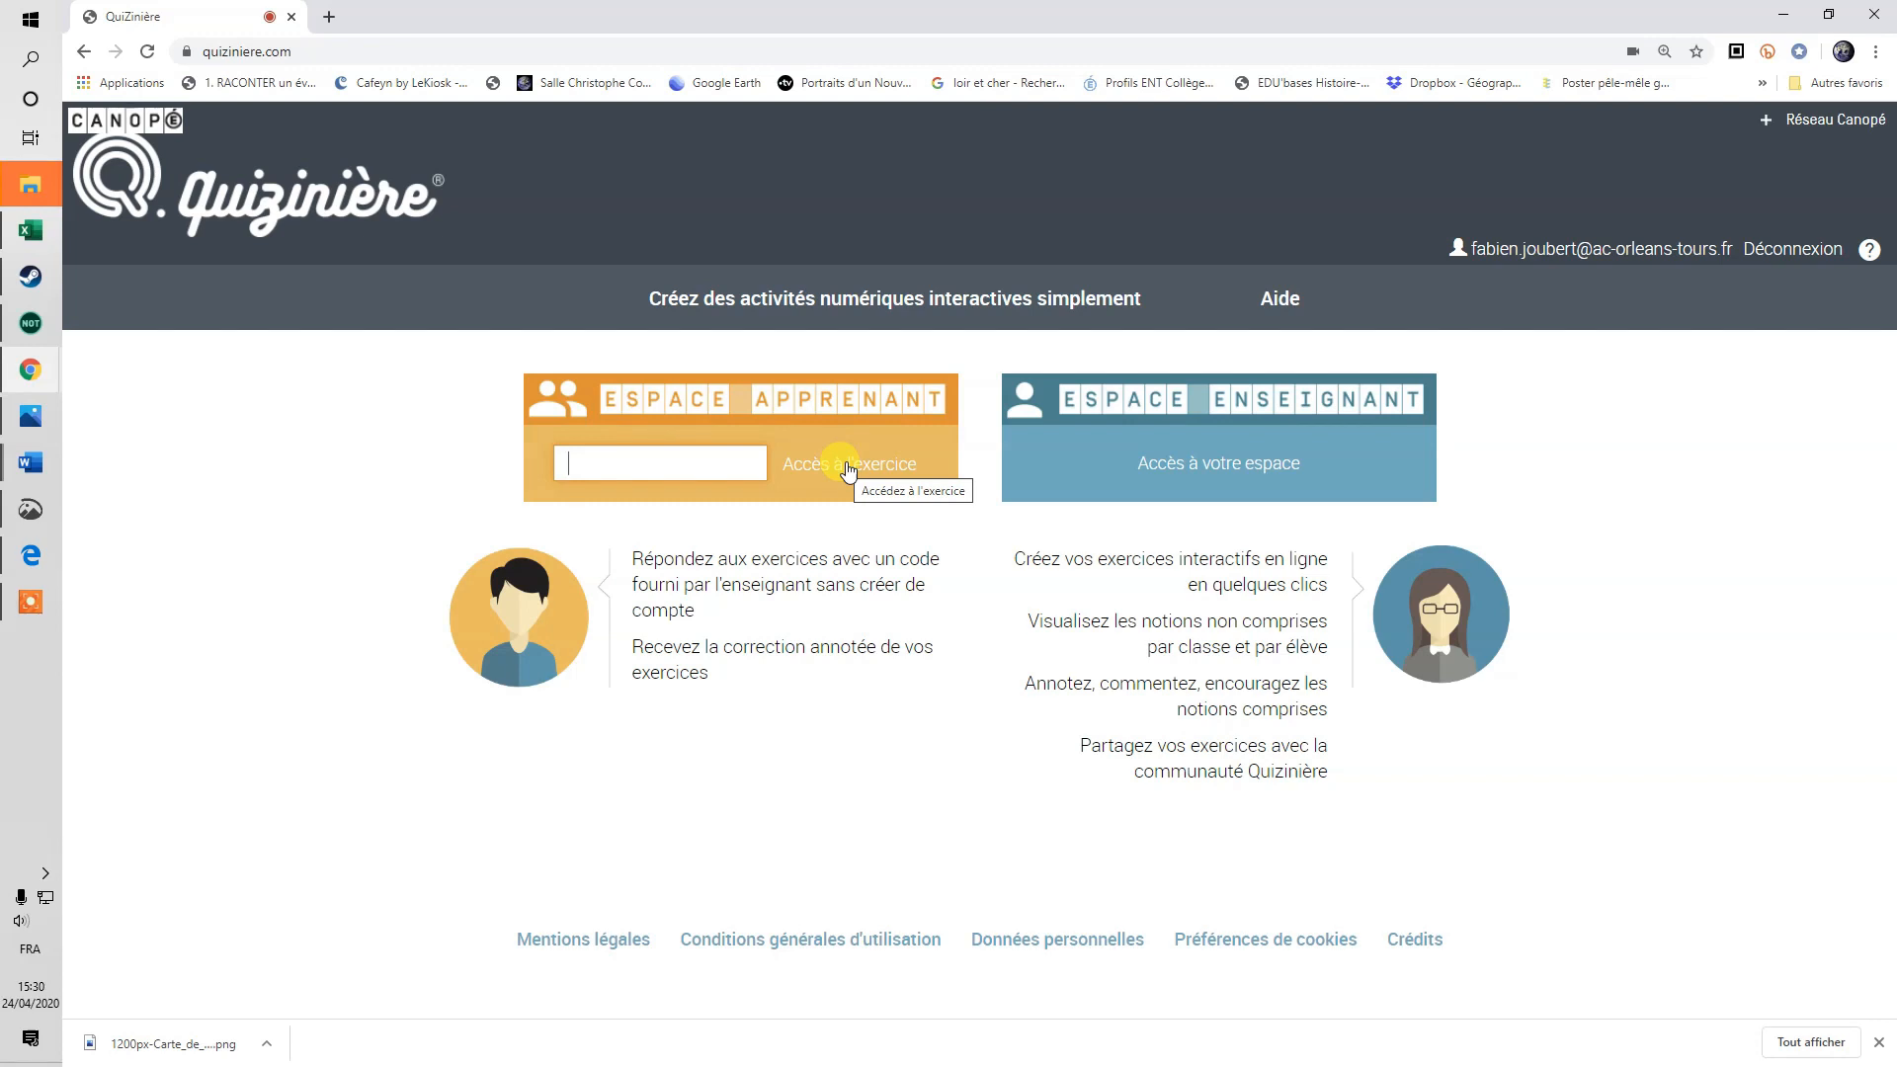
left_click(1225, 462)
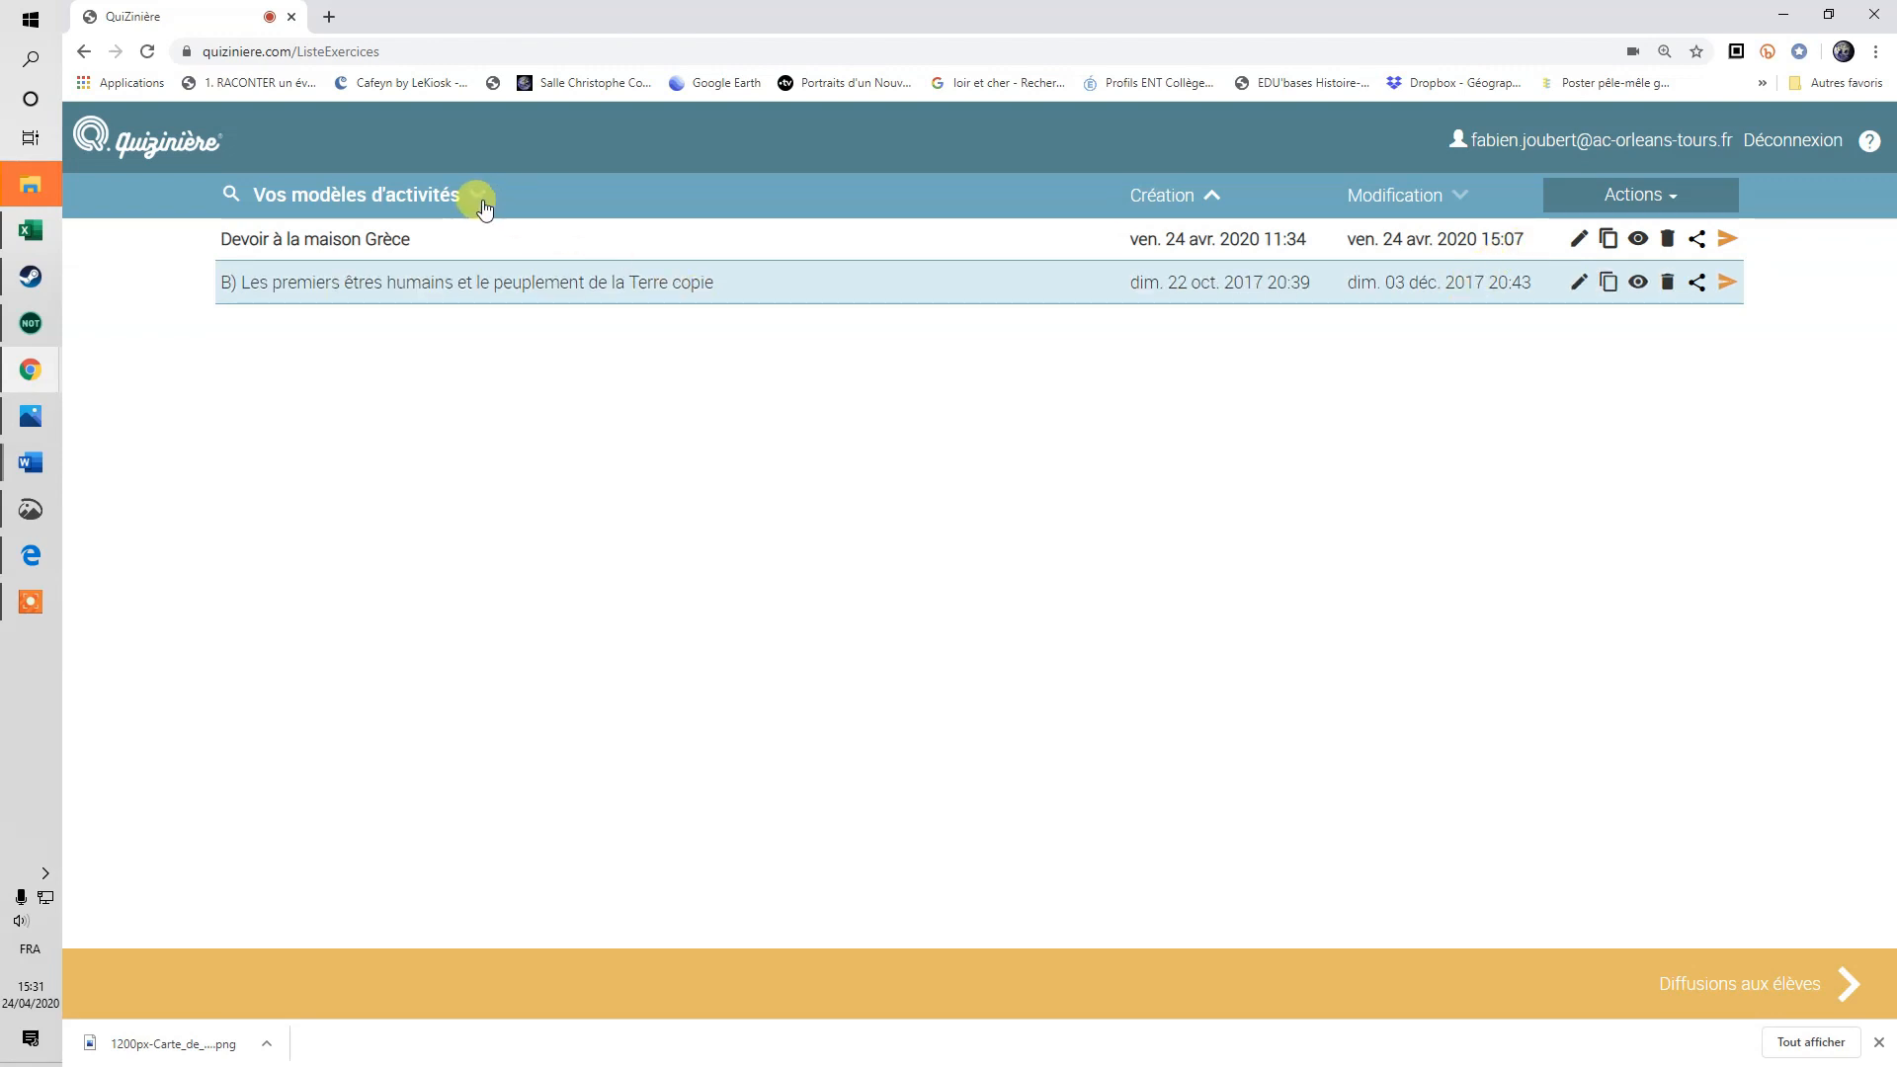
Sort the templates by creation, then modification date, and open the shared-activity catalogue.
left_click(1199, 203)
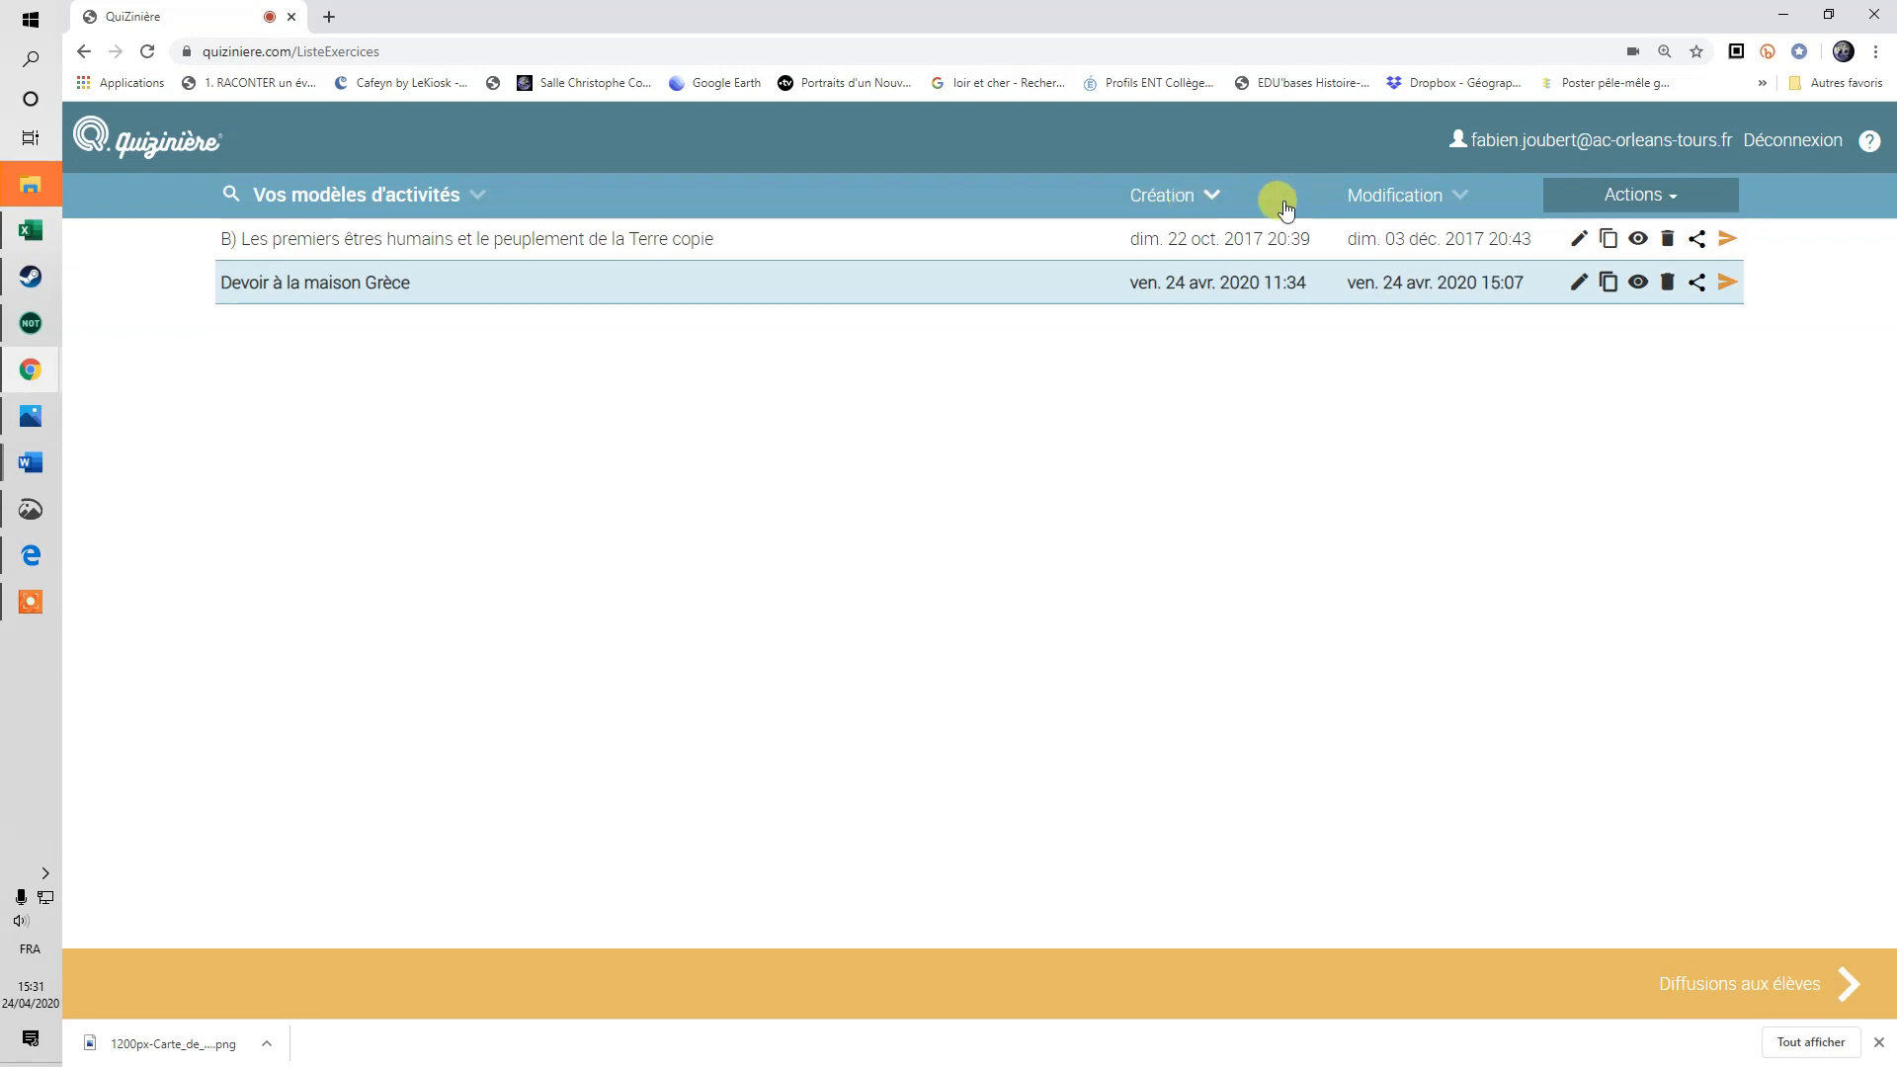
left_click(1434, 195)
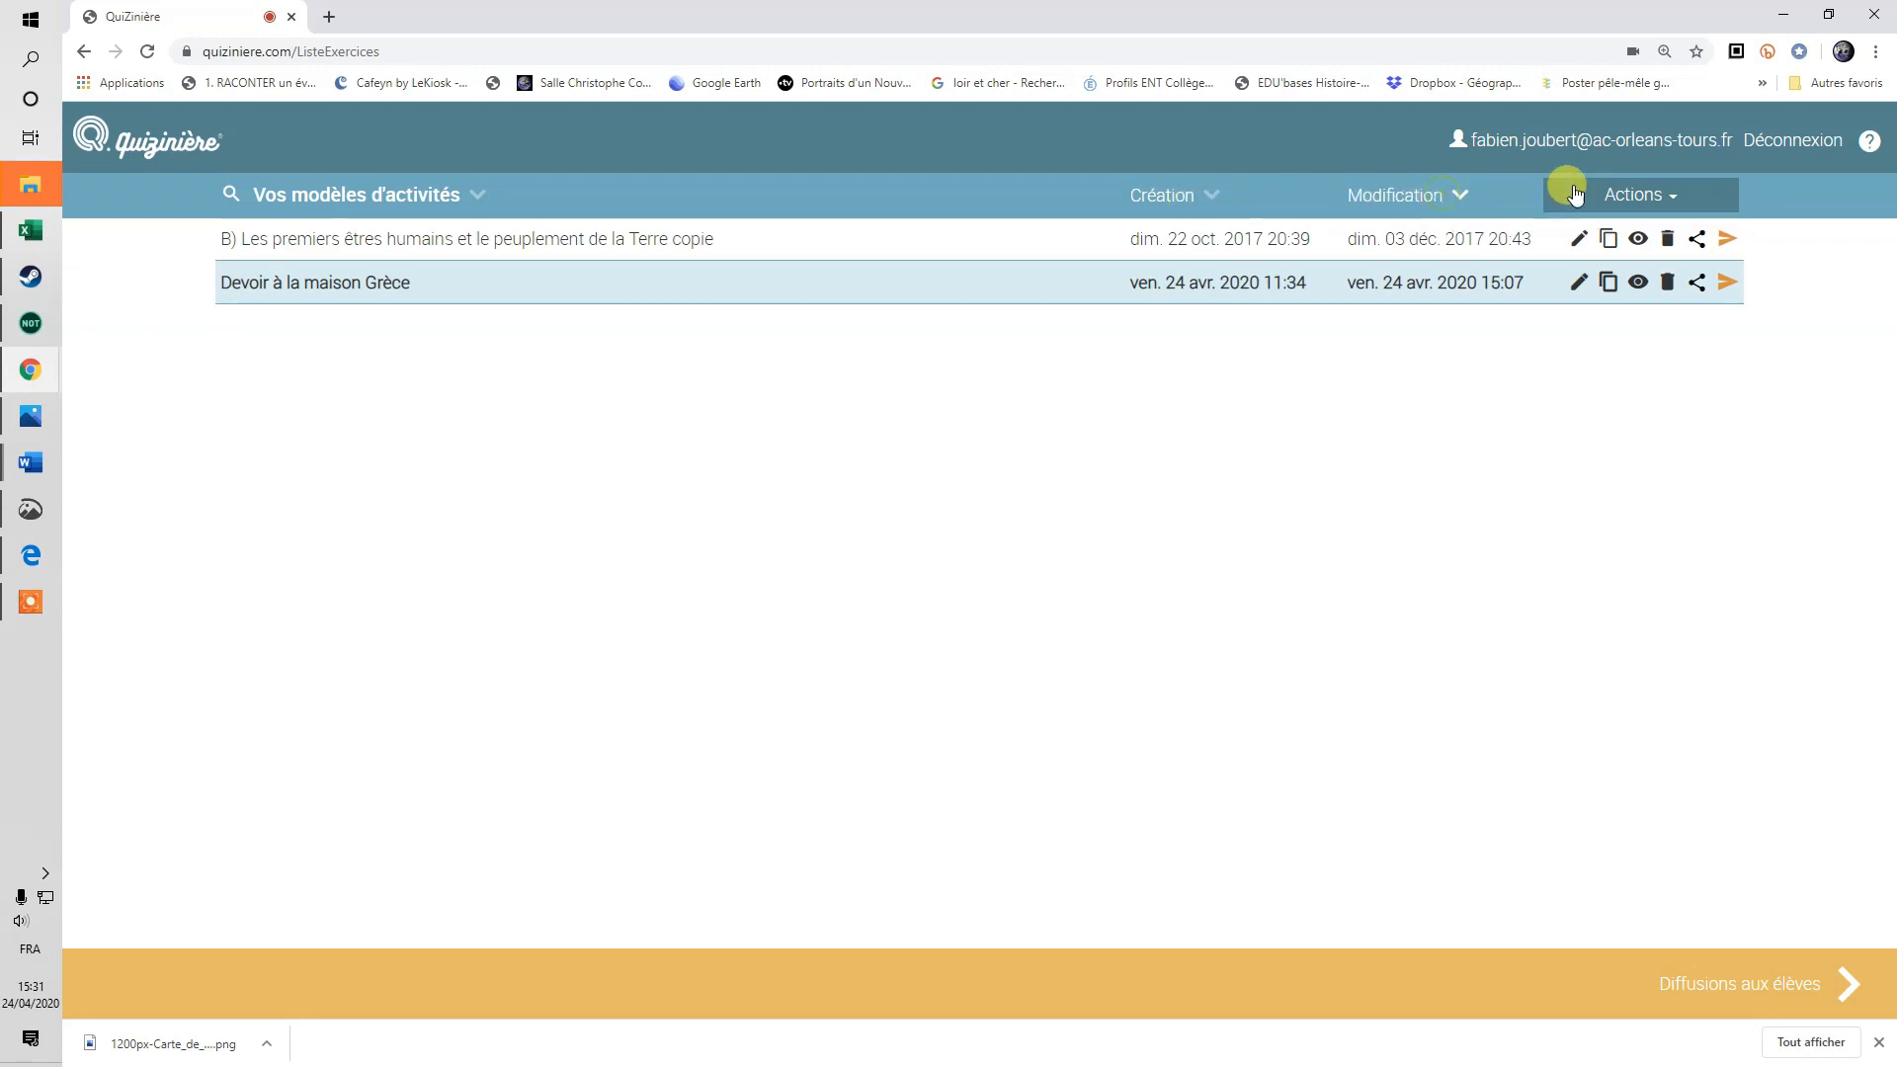
left_click(1680, 204)
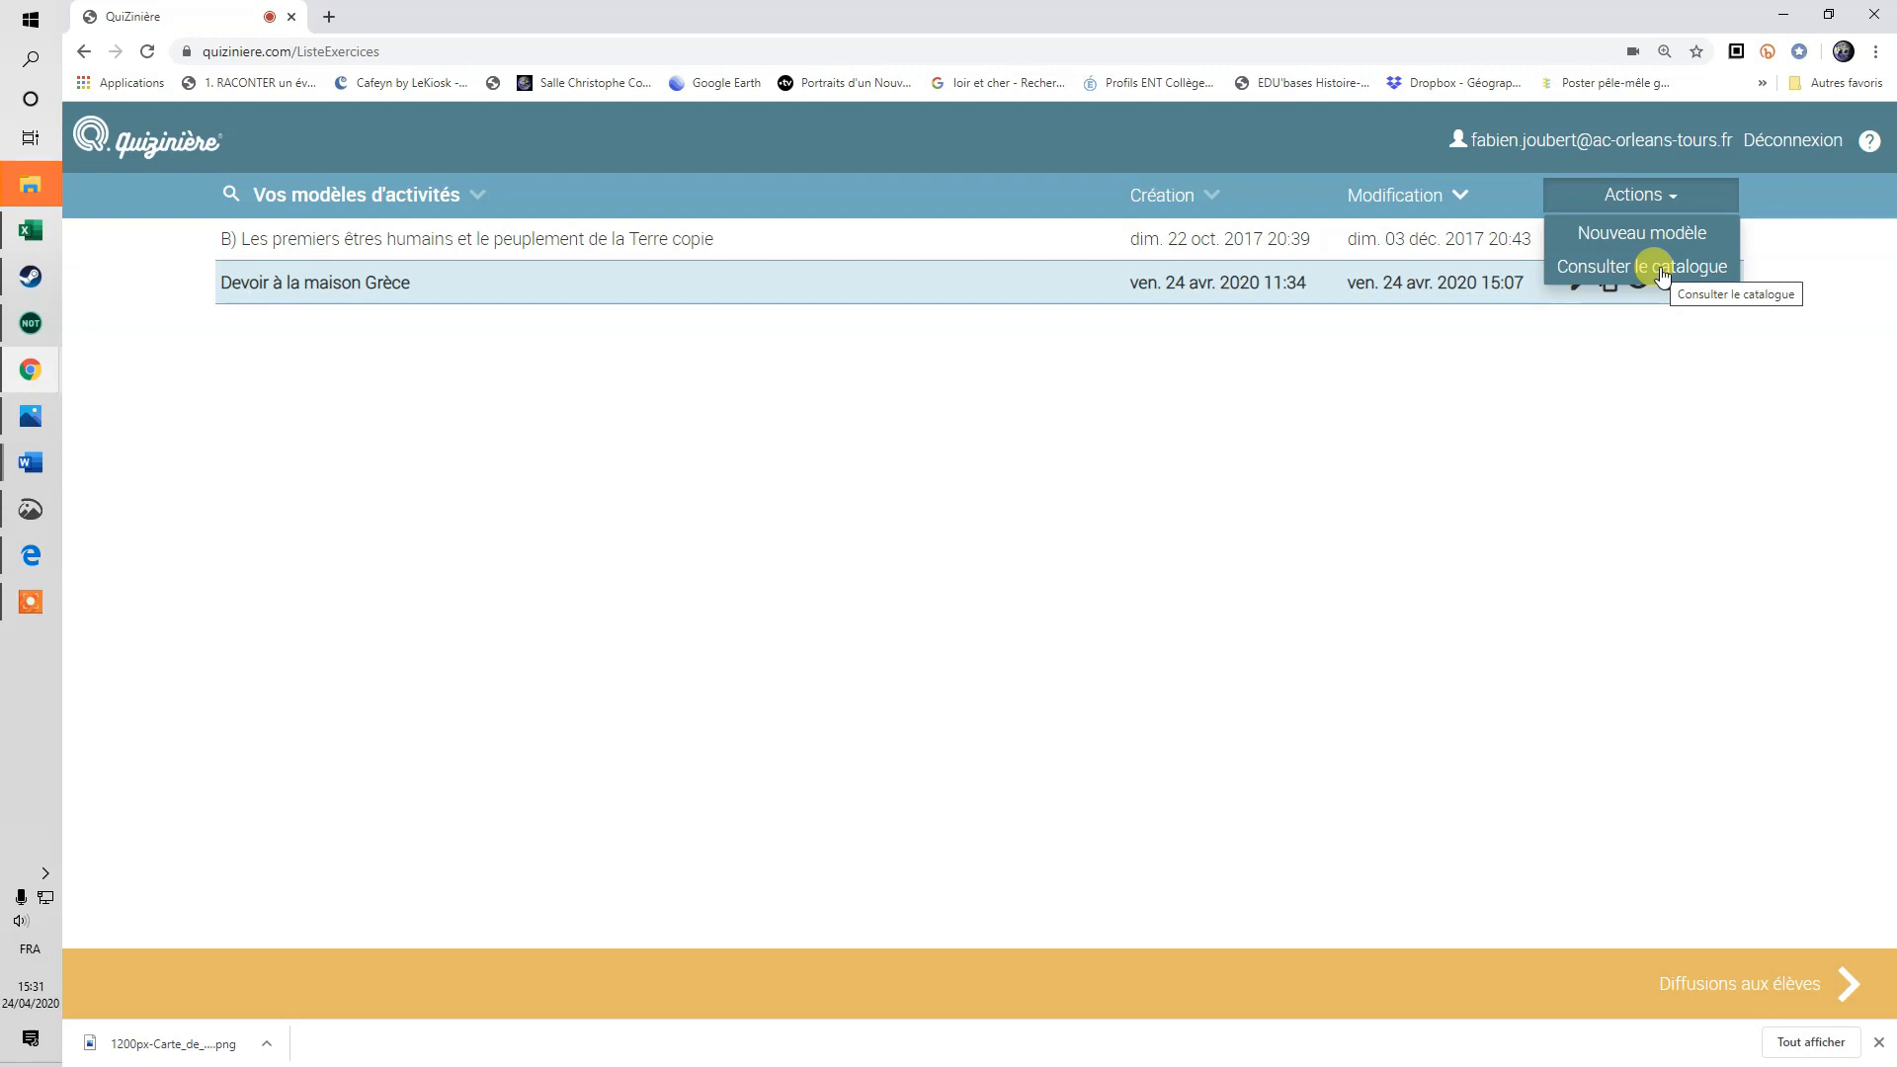
left_click(1662, 270)
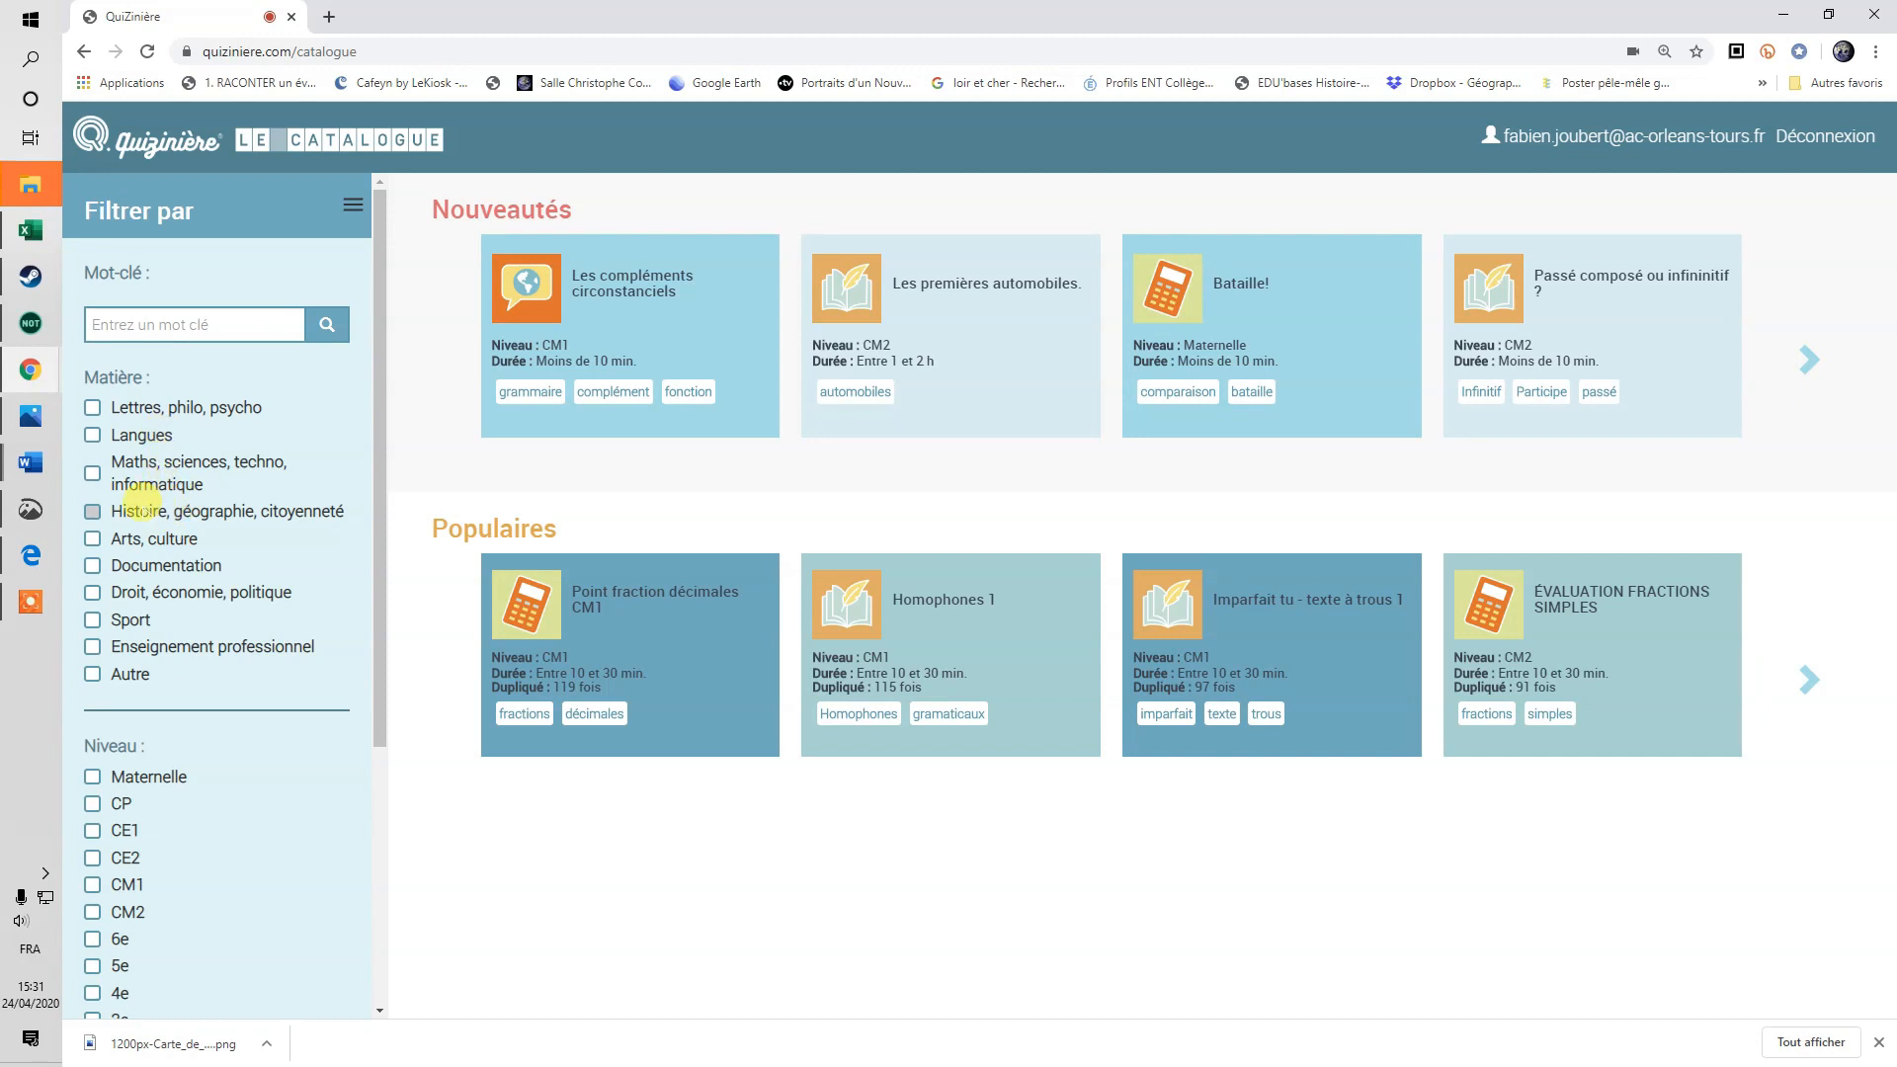
Filter the catalogue to Histoire, géographie, citoyenneté and preview 'les chiffres romains'.
left_click(140, 507)
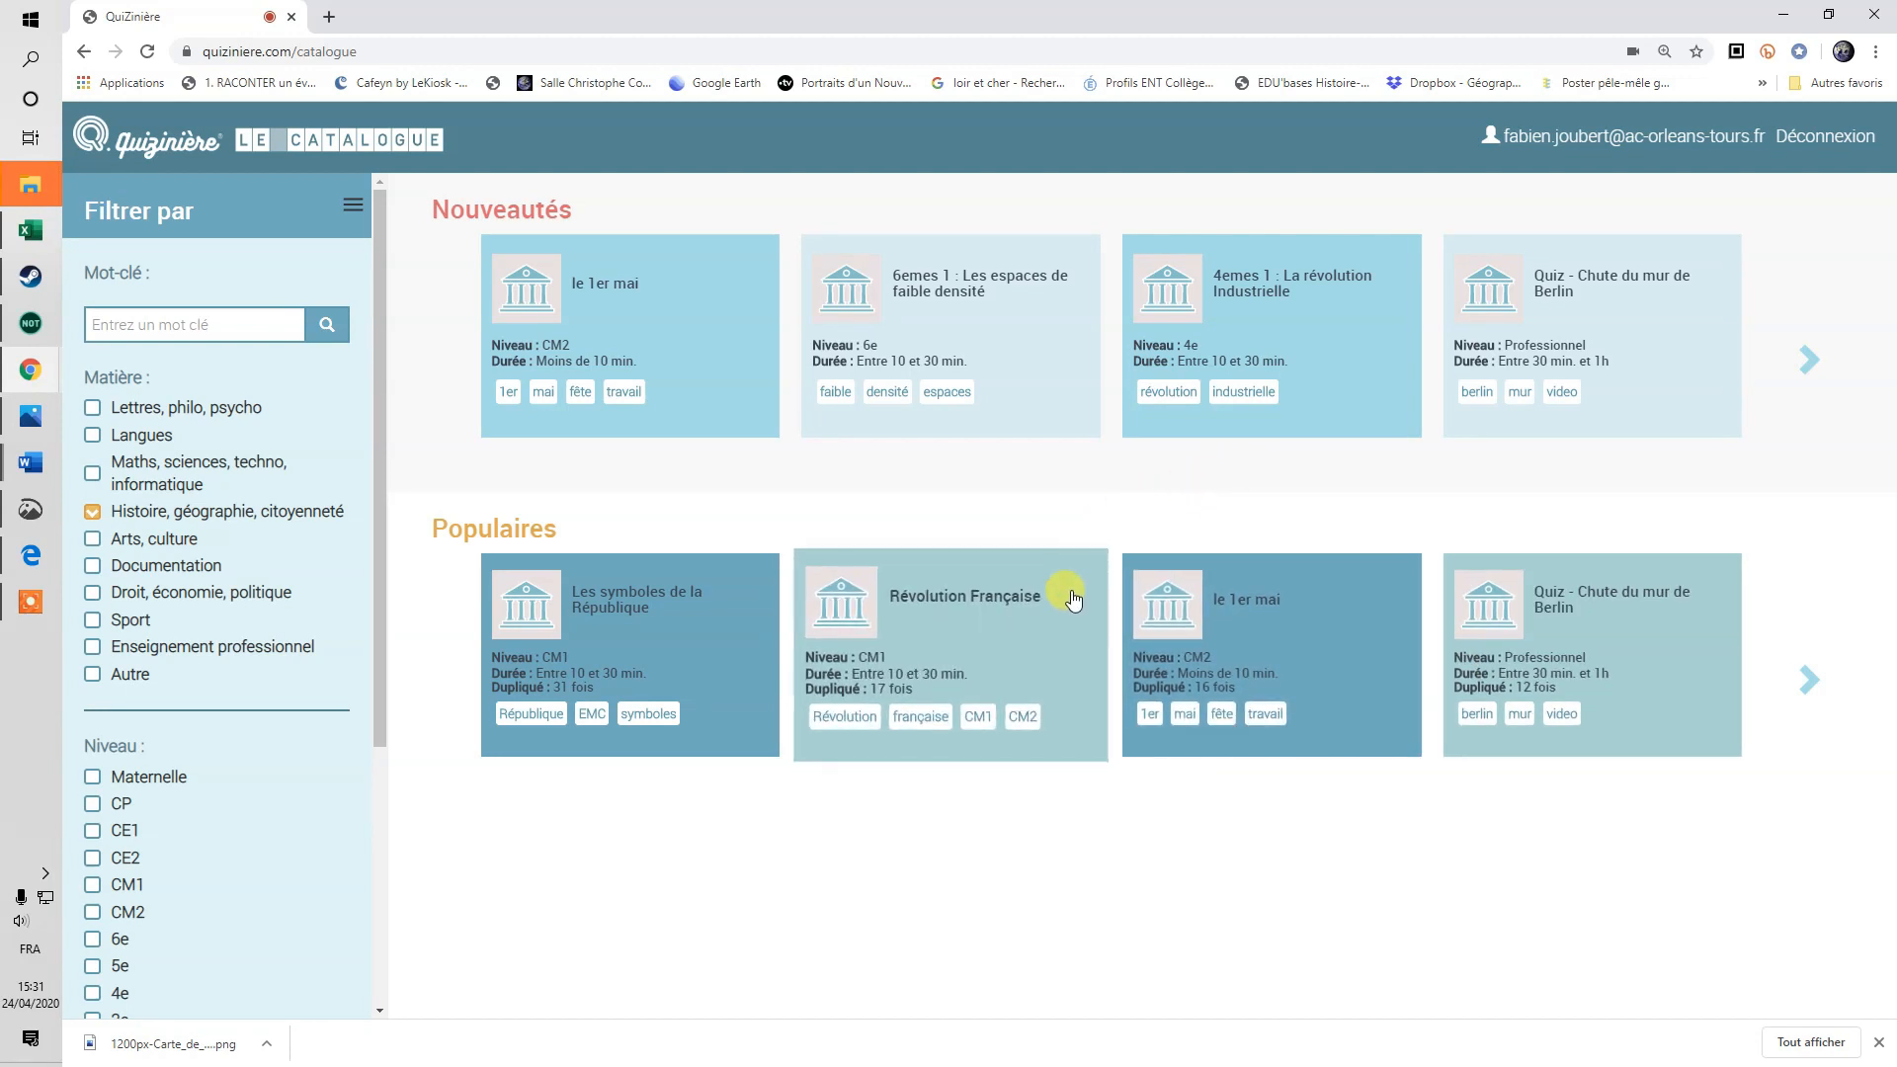
left_click(1811, 365)
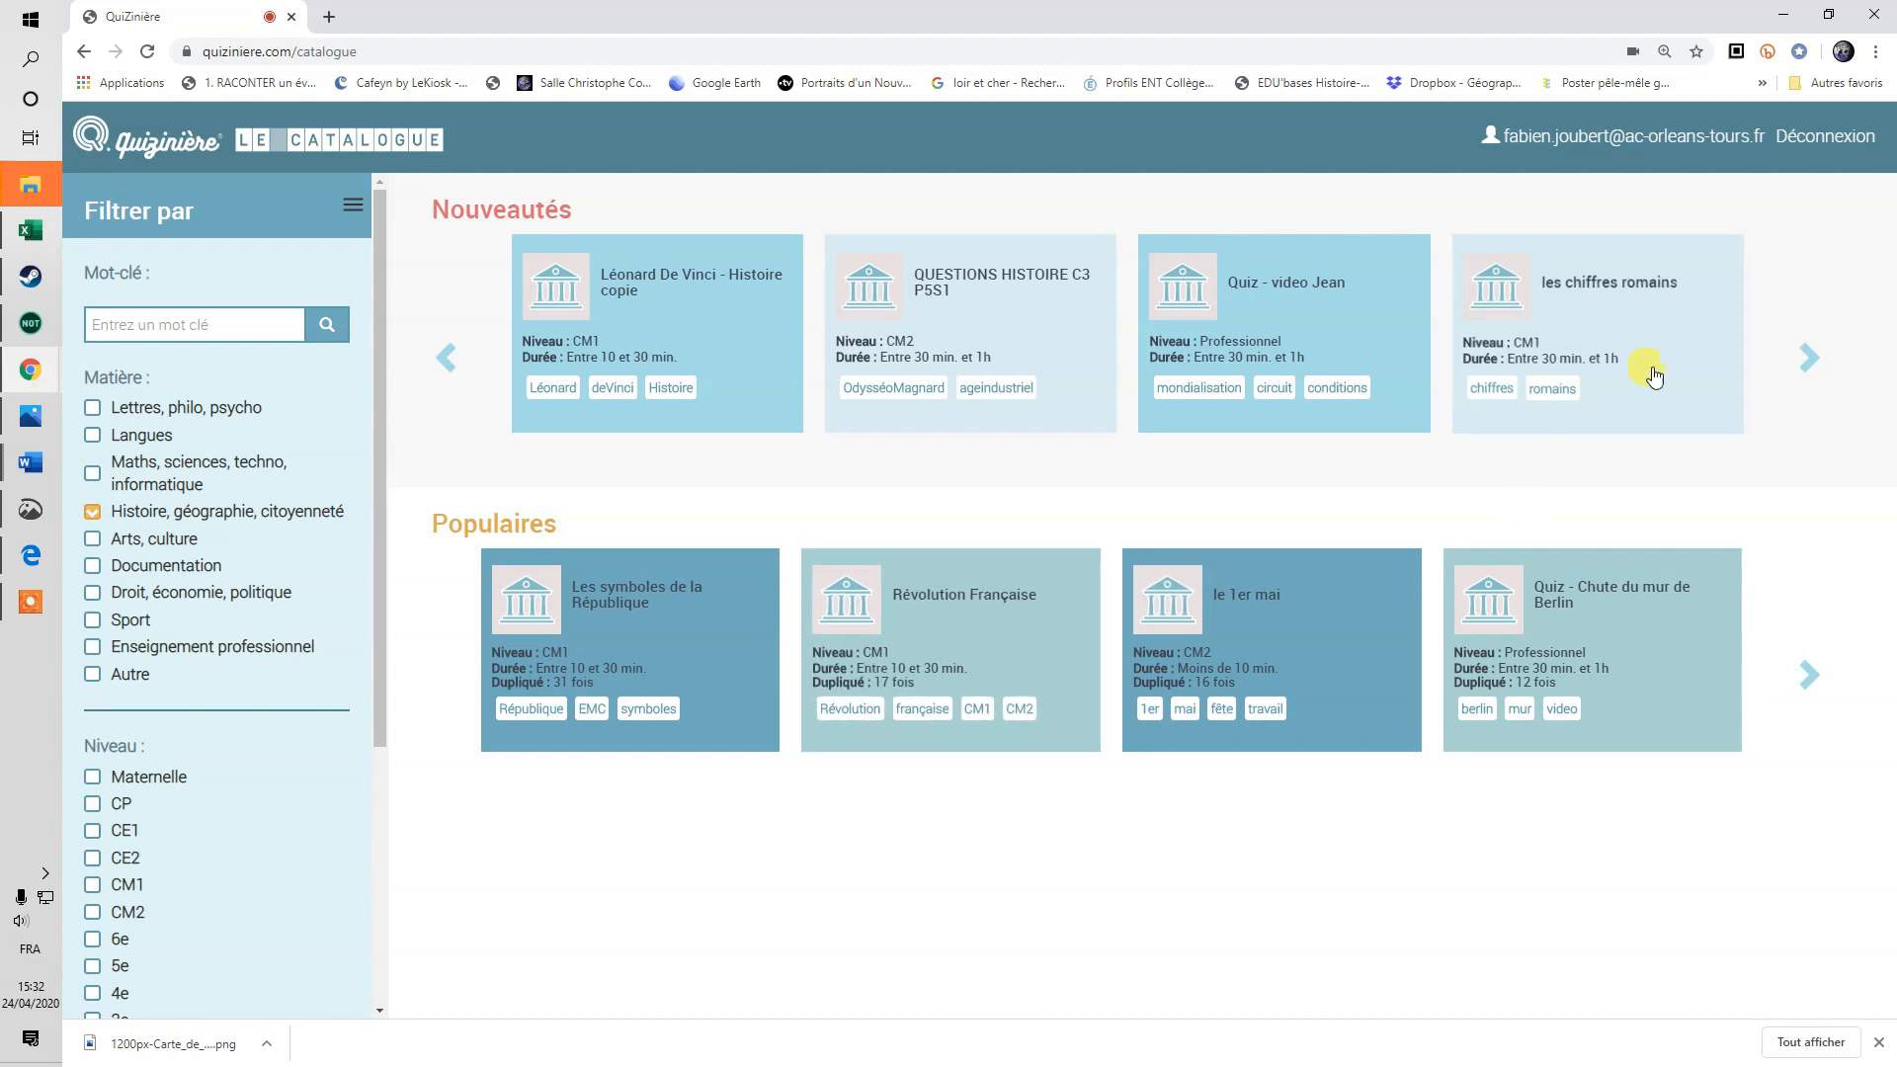
left_click(1580, 282)
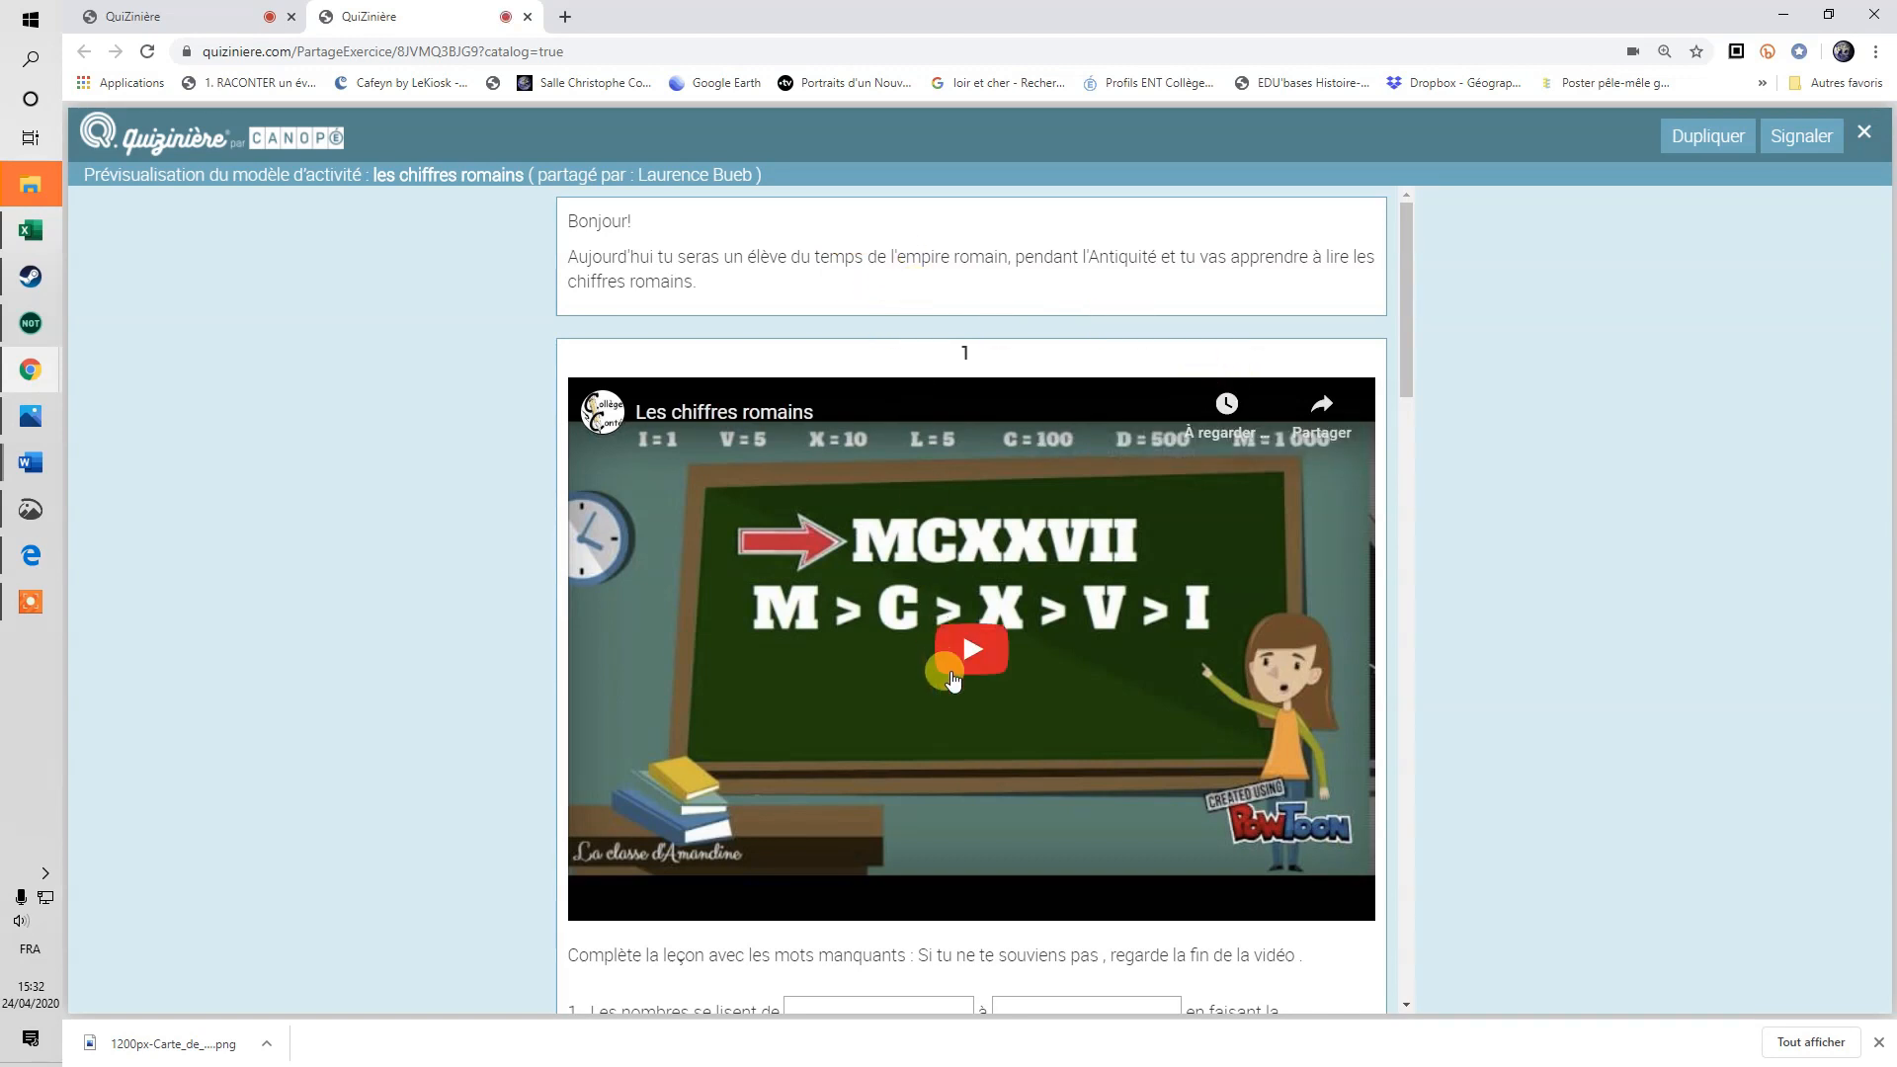
Play and pause the lesson video, browse the Roman numeral exercises, then close the preview.
scroll(943, 657, "down", 1)
scroll(989, 848, "up", 1)
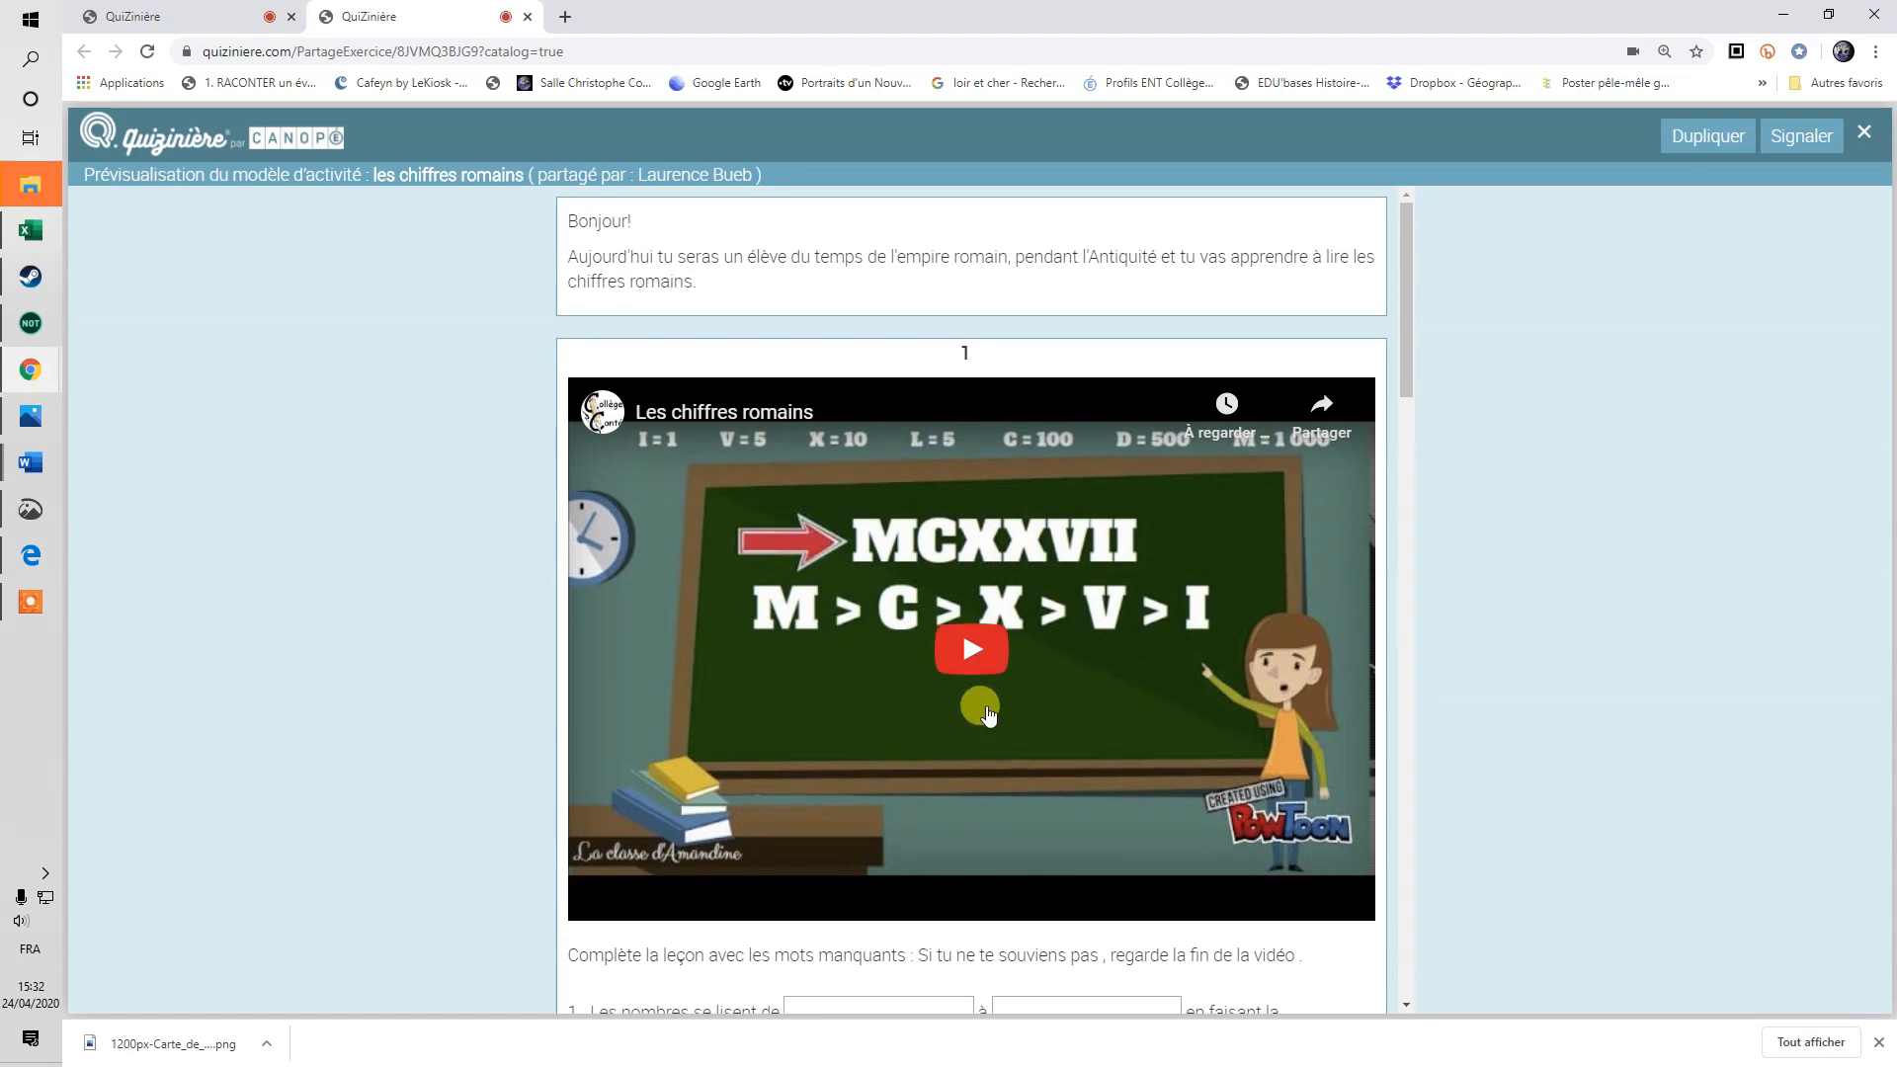
left_click(970, 653)
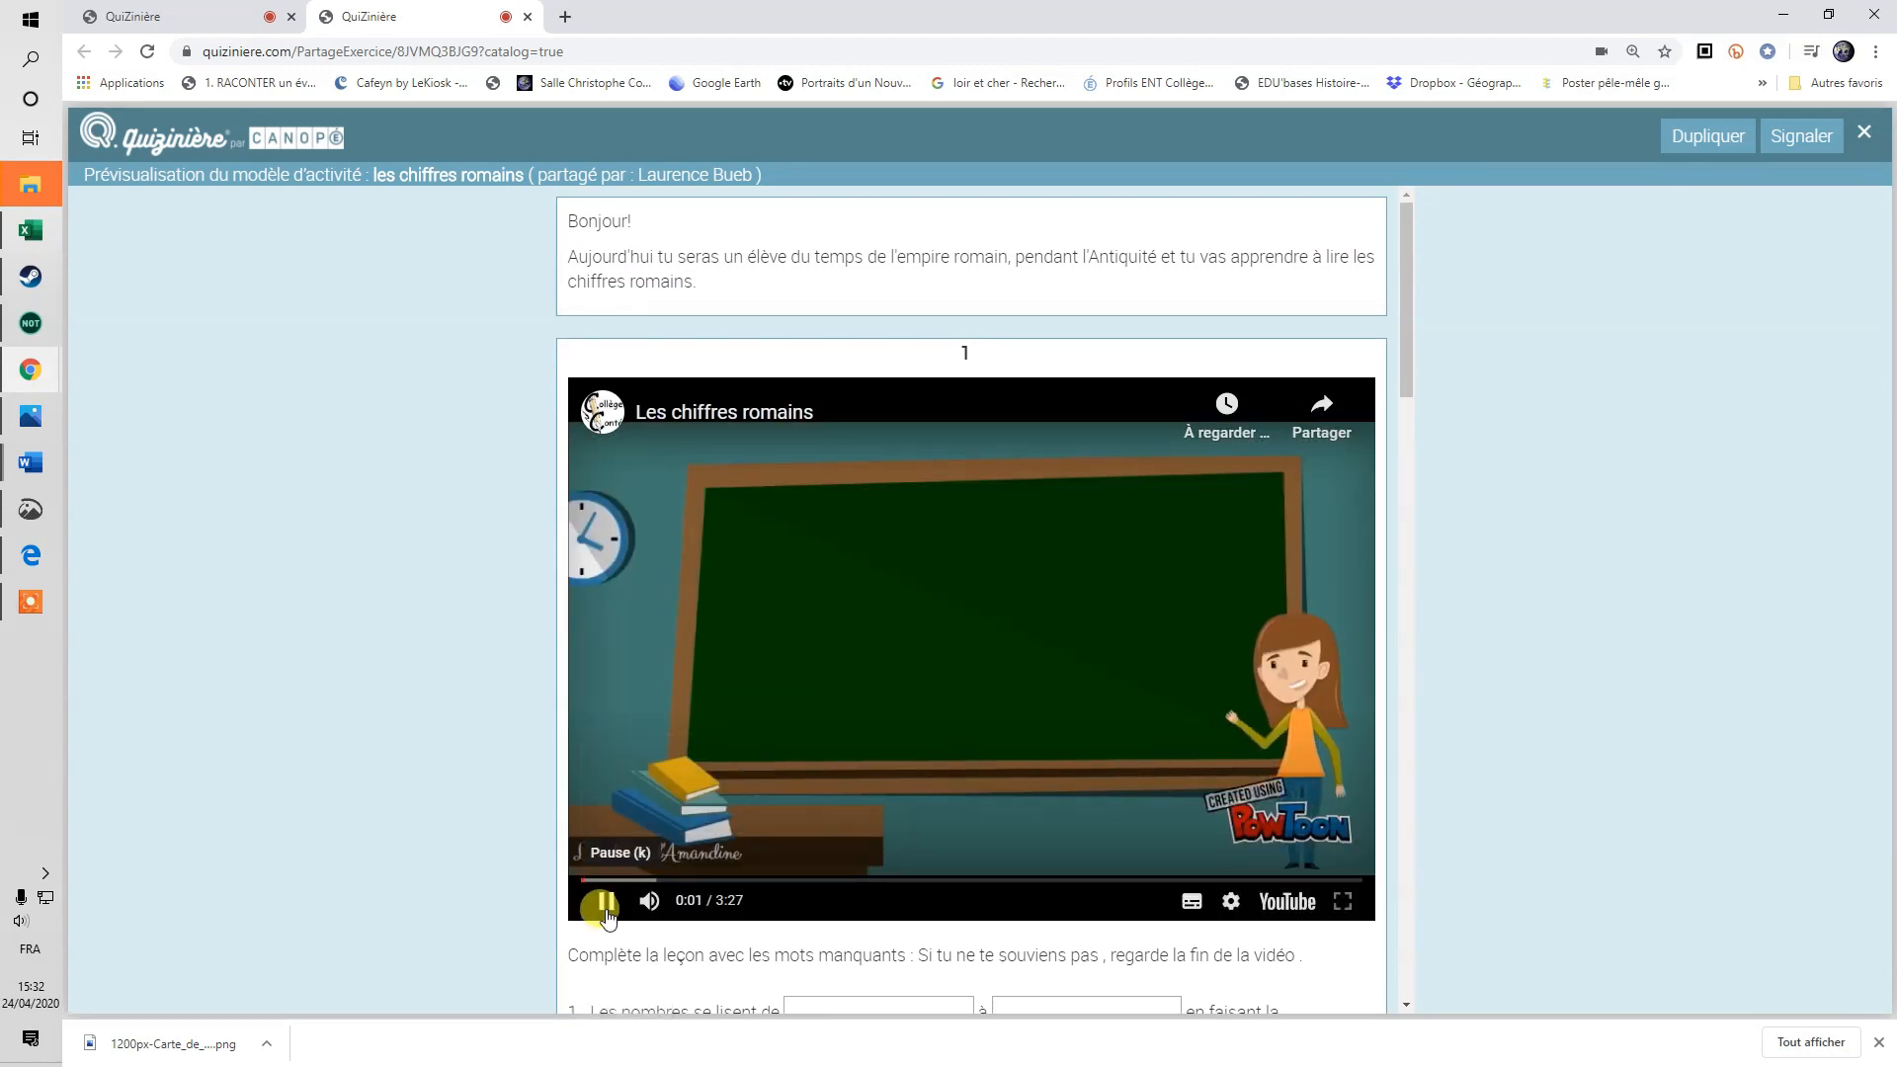
left_click(606, 904)
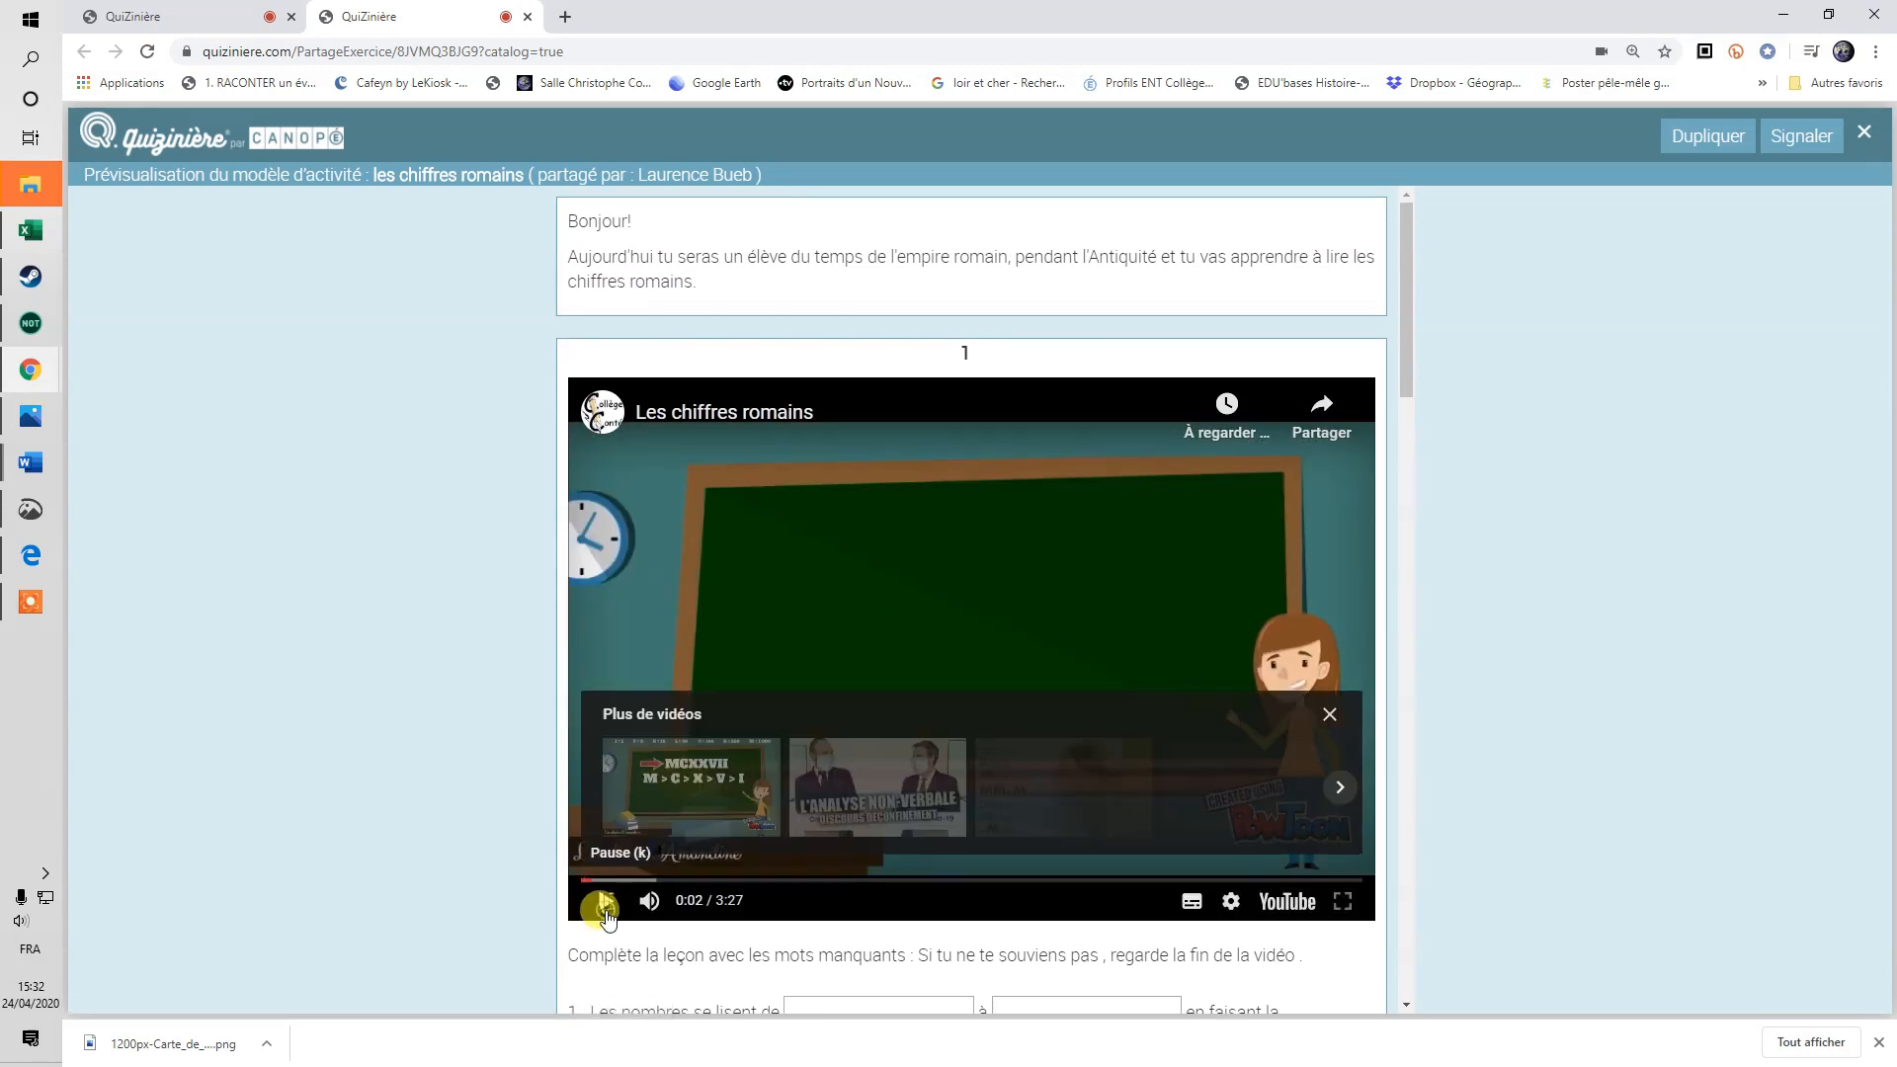
scroll(929, 909, "down", 2)
scroll(938, 933, "down", 1)
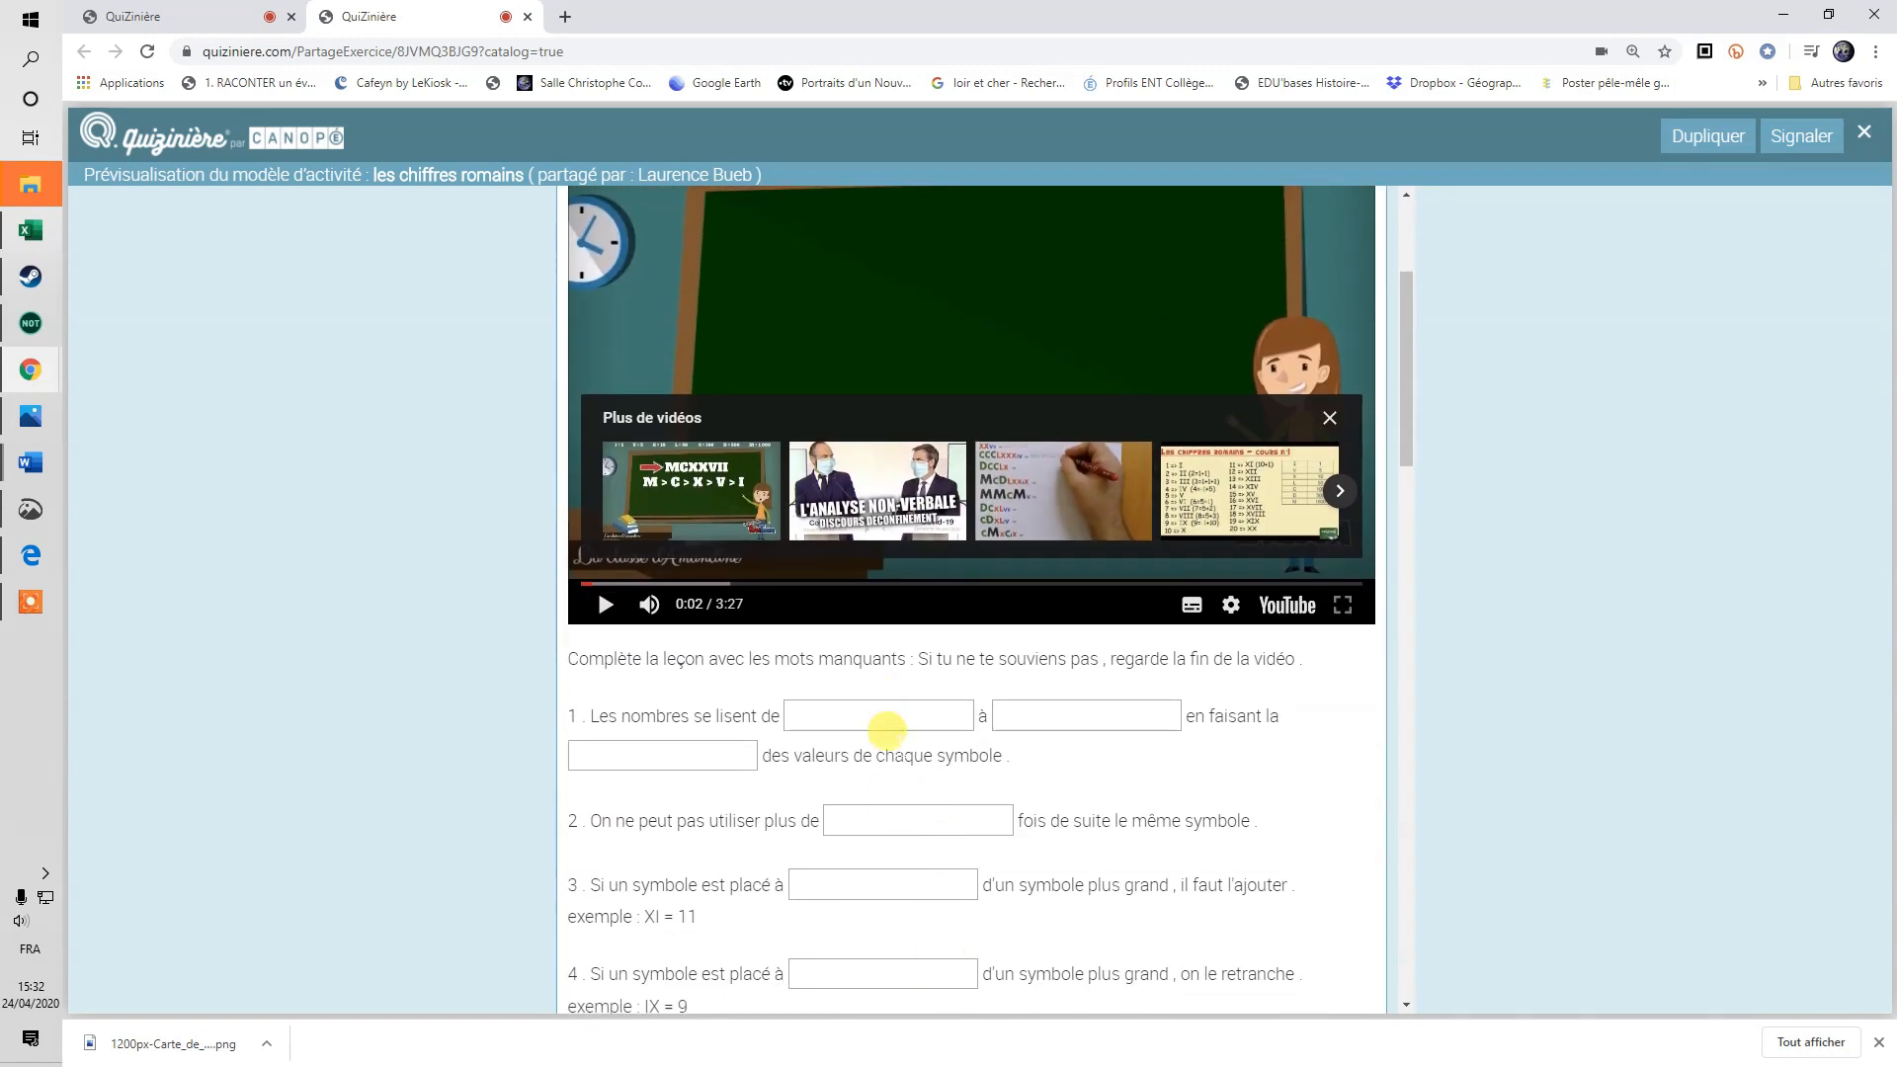
scroll(964, 792, "down", 6)
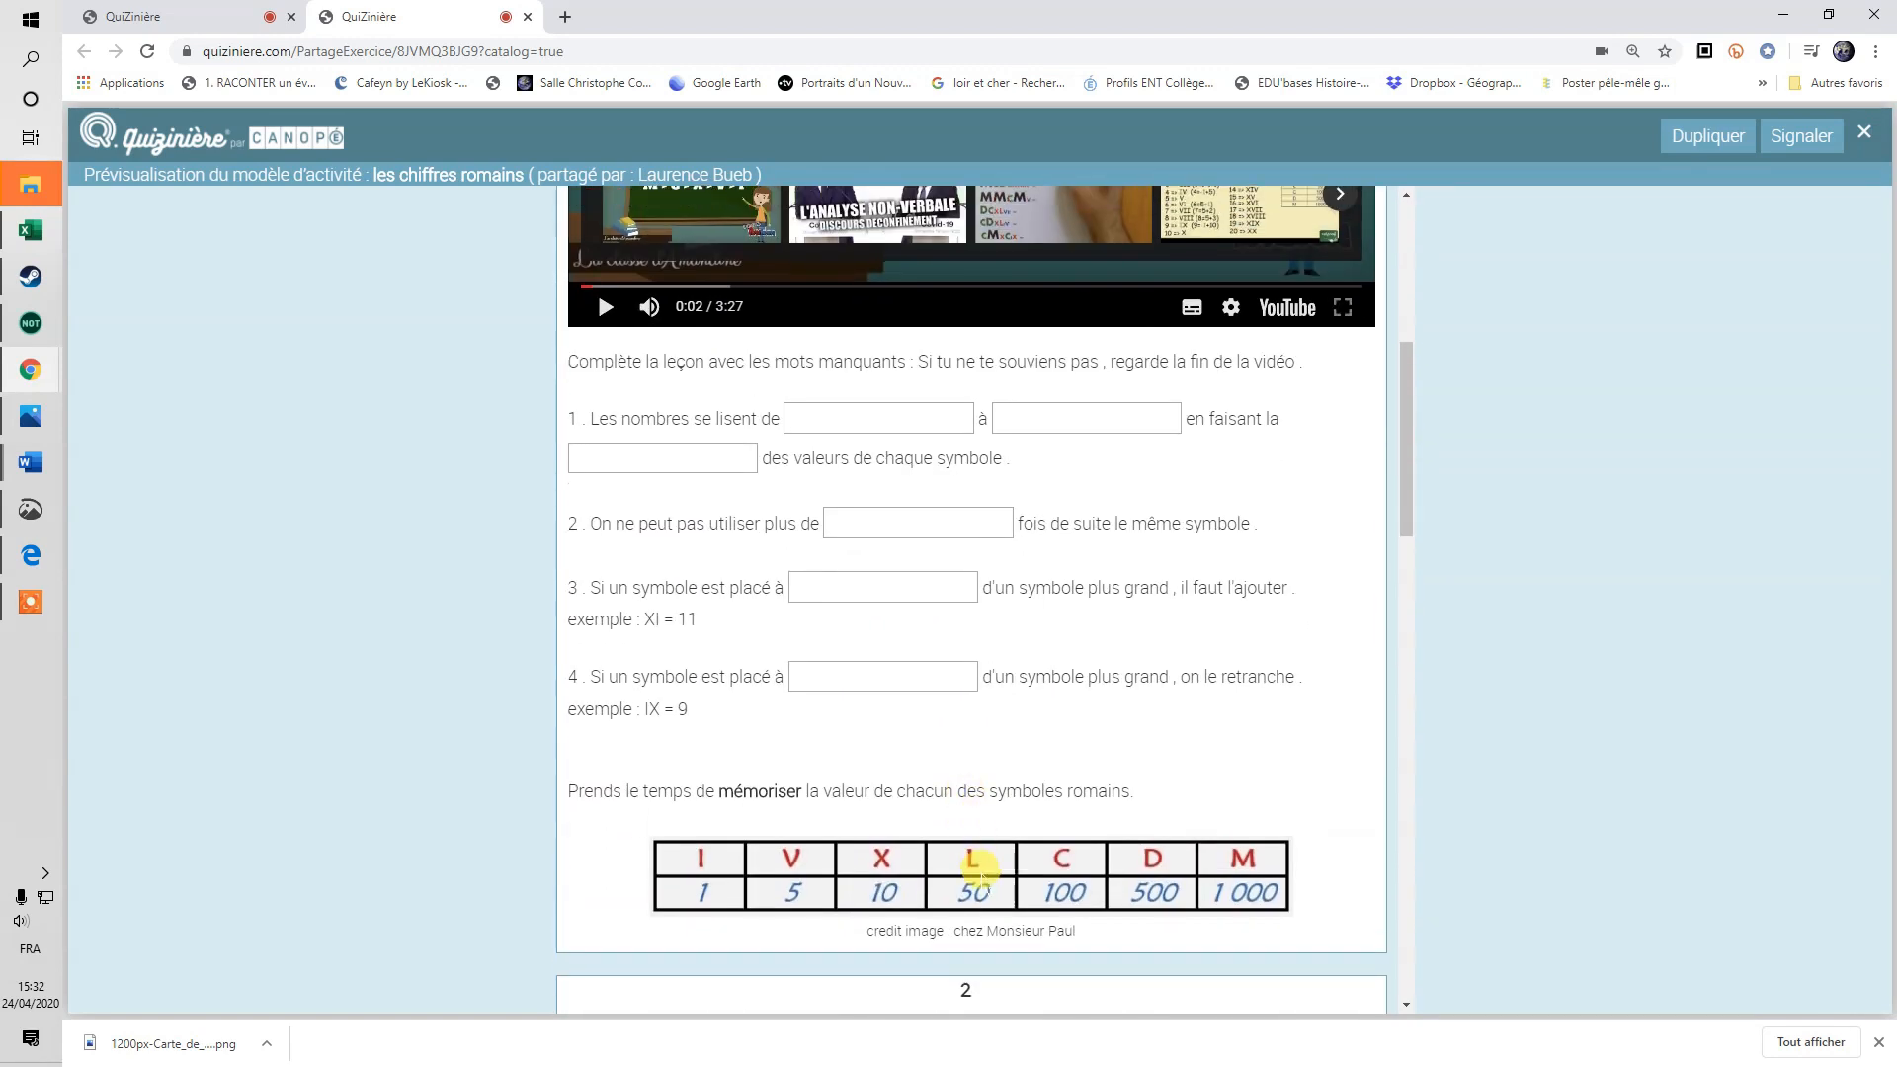
scroll(981, 868, "down", 2)
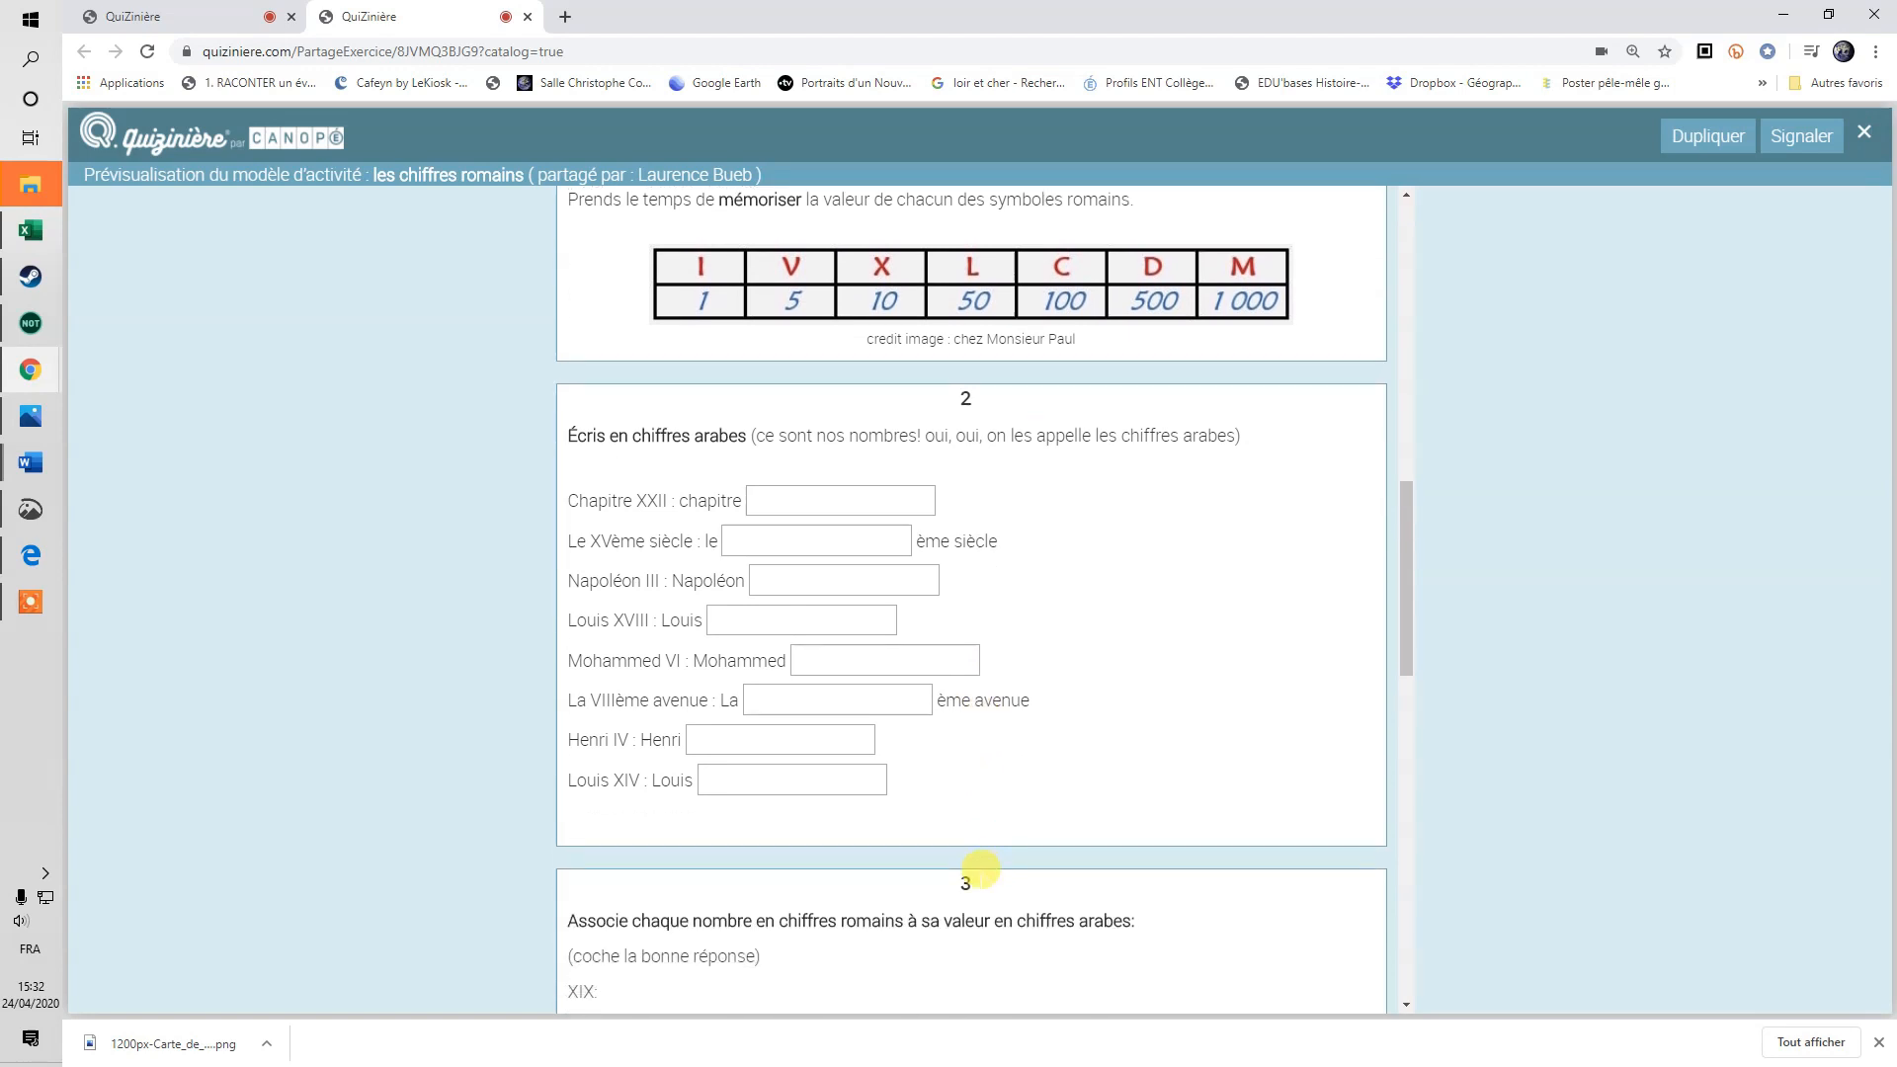
scroll(981, 868, "down", 2)
scroll(978, 856, "up", 15)
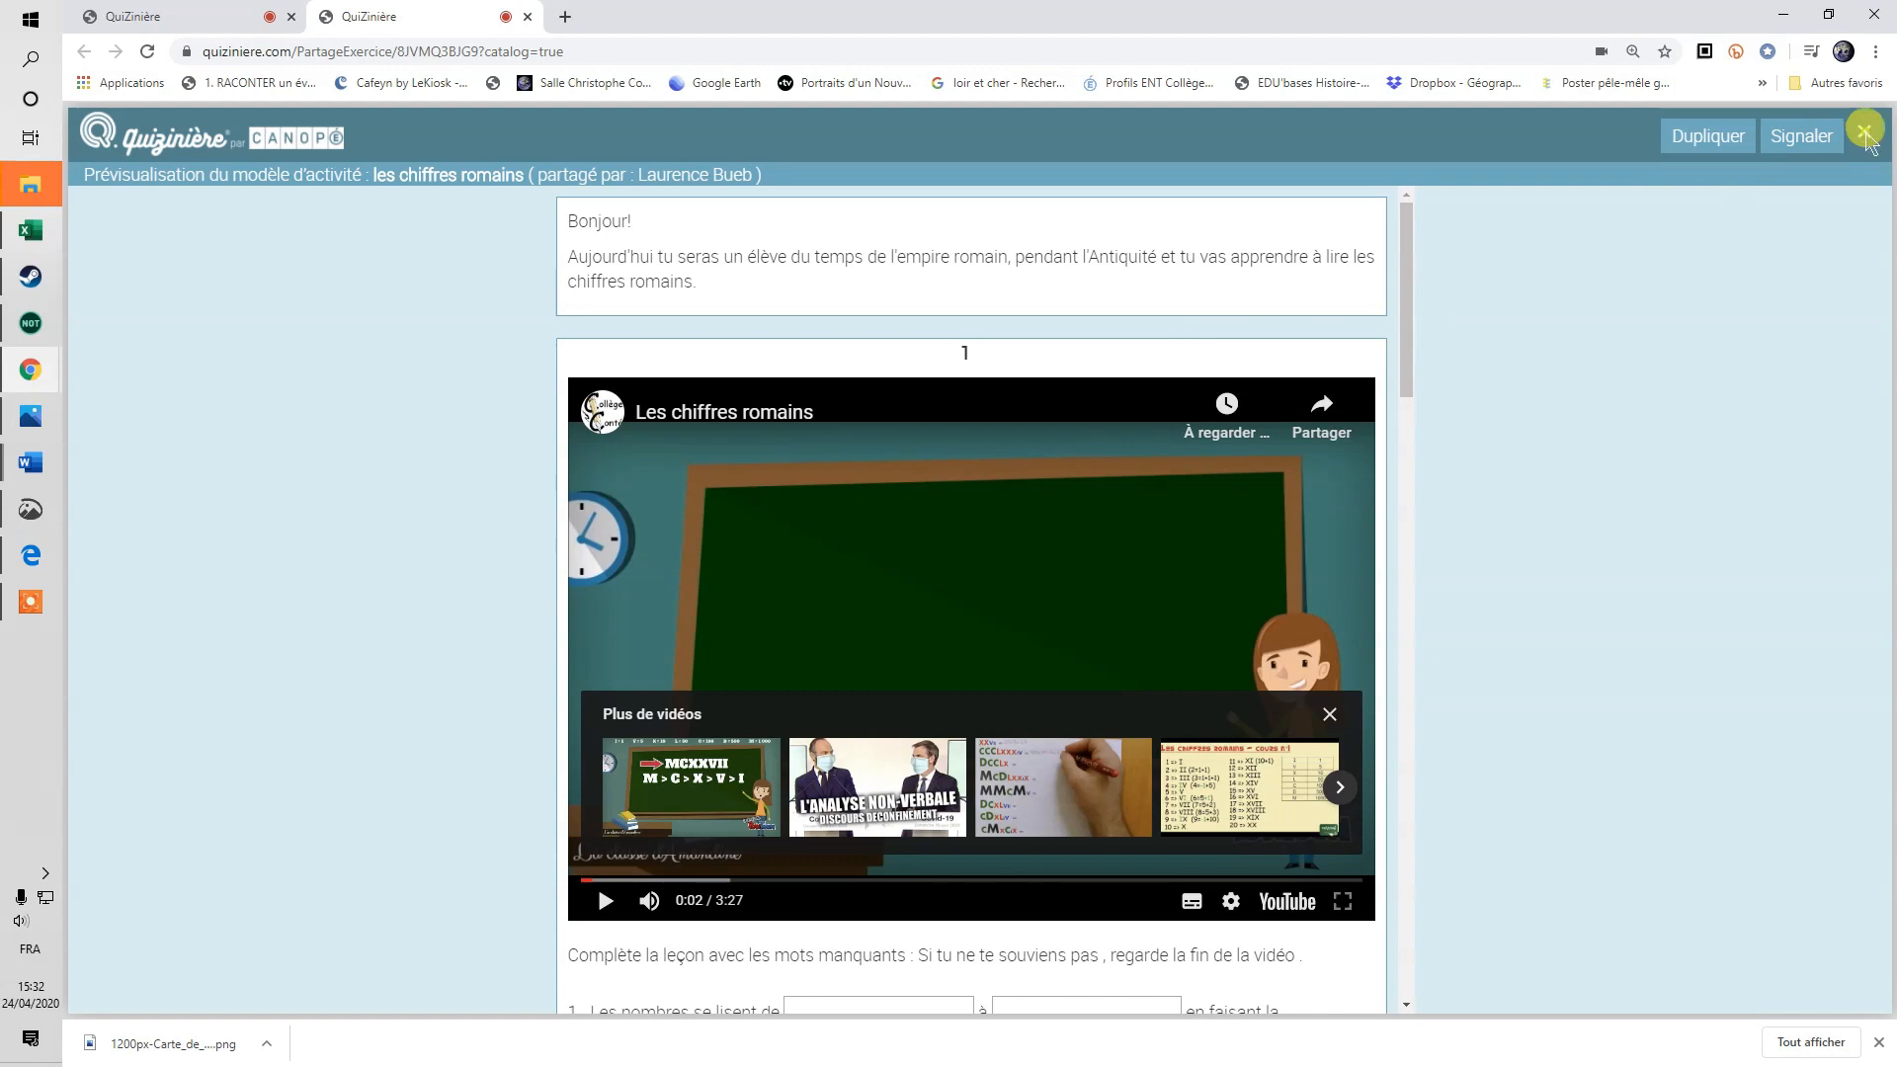
left_click(1863, 133)
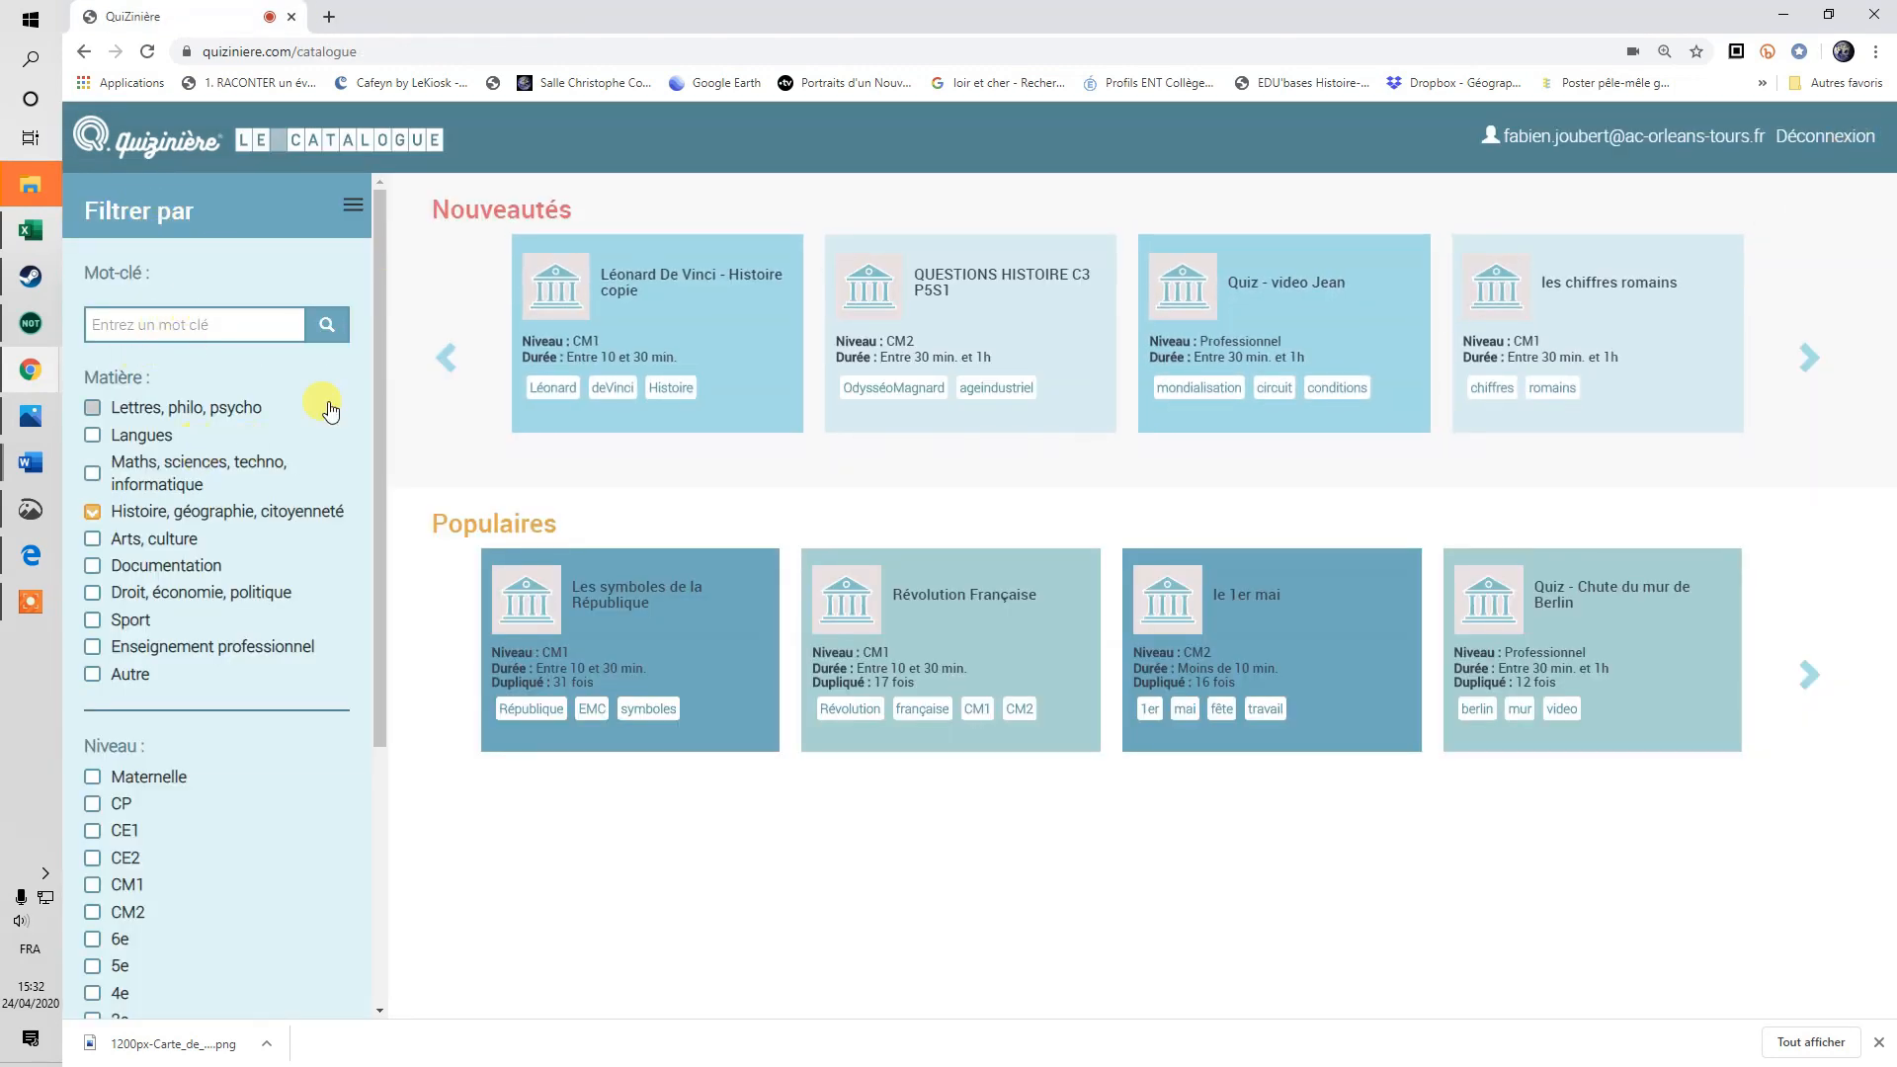
Return to the template list, start a blank new template, then close its editor unchanged.
left_click(144, 135)
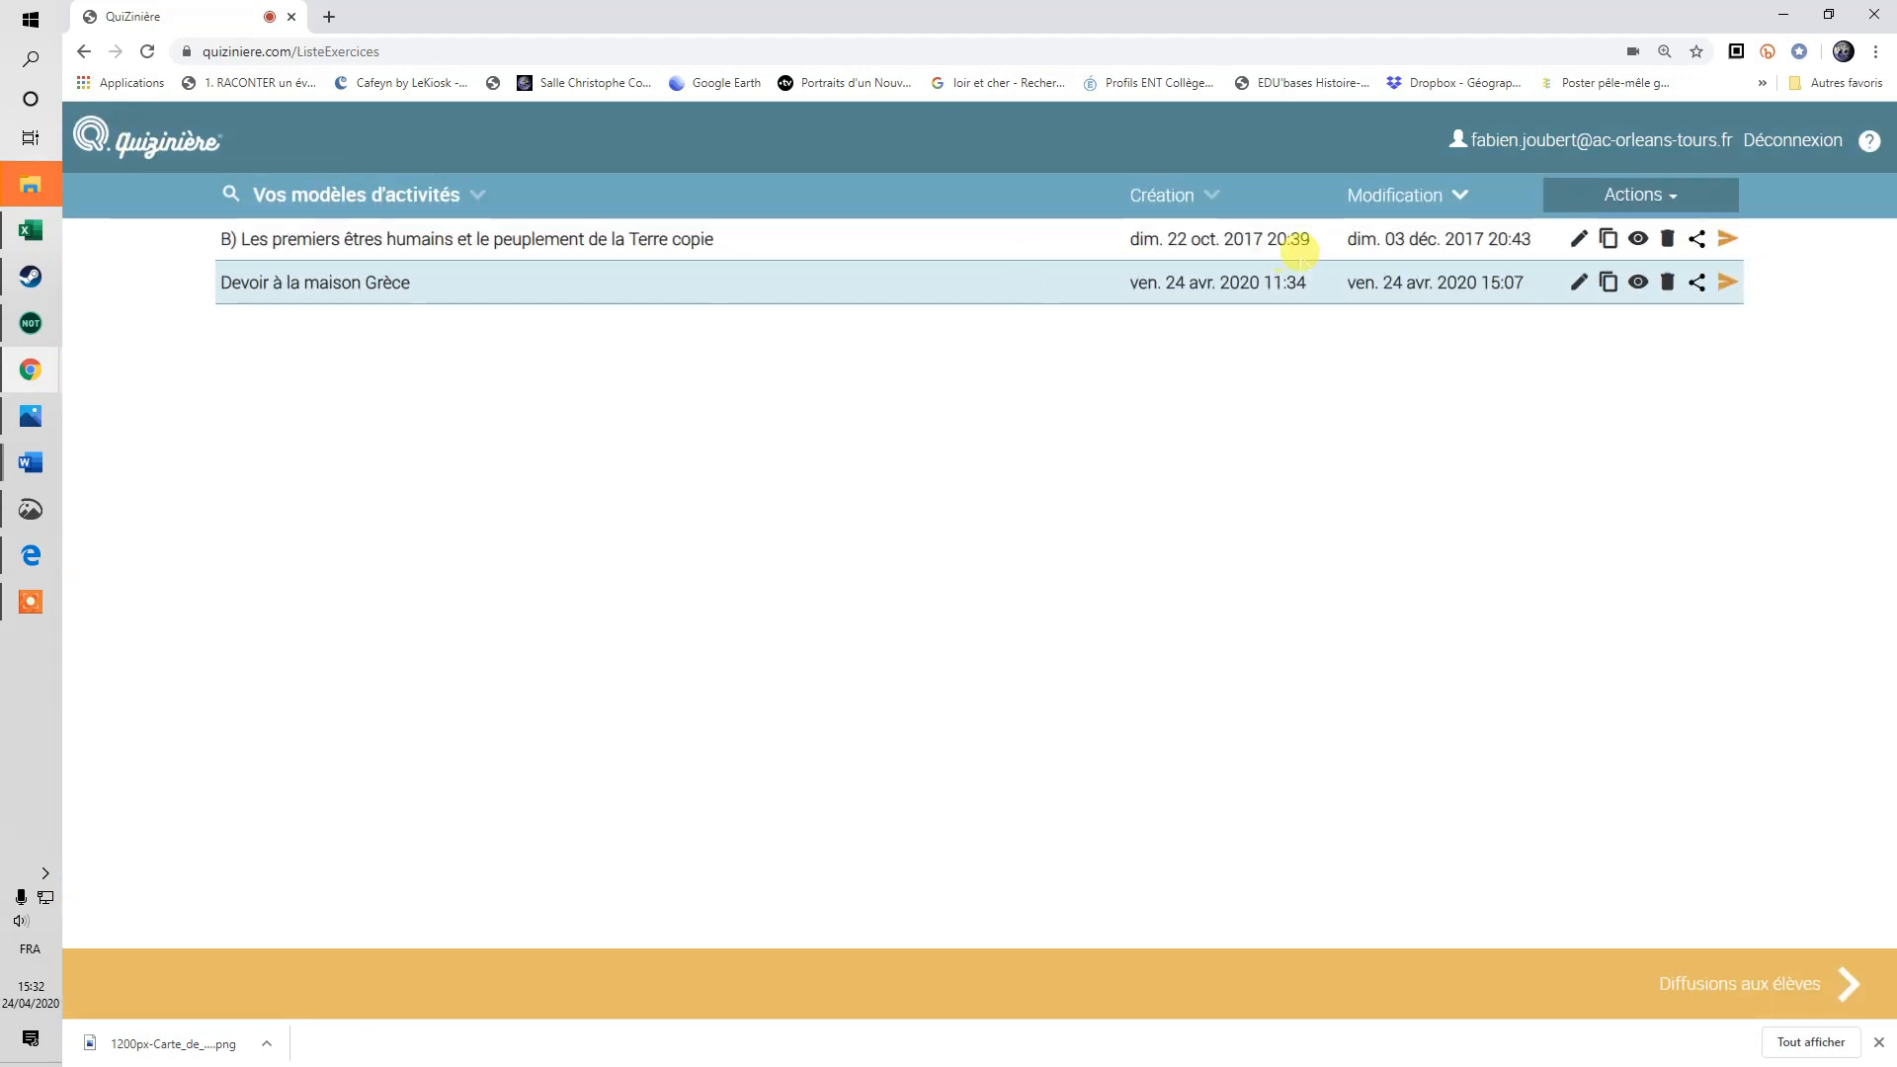
left_click(1641, 197)
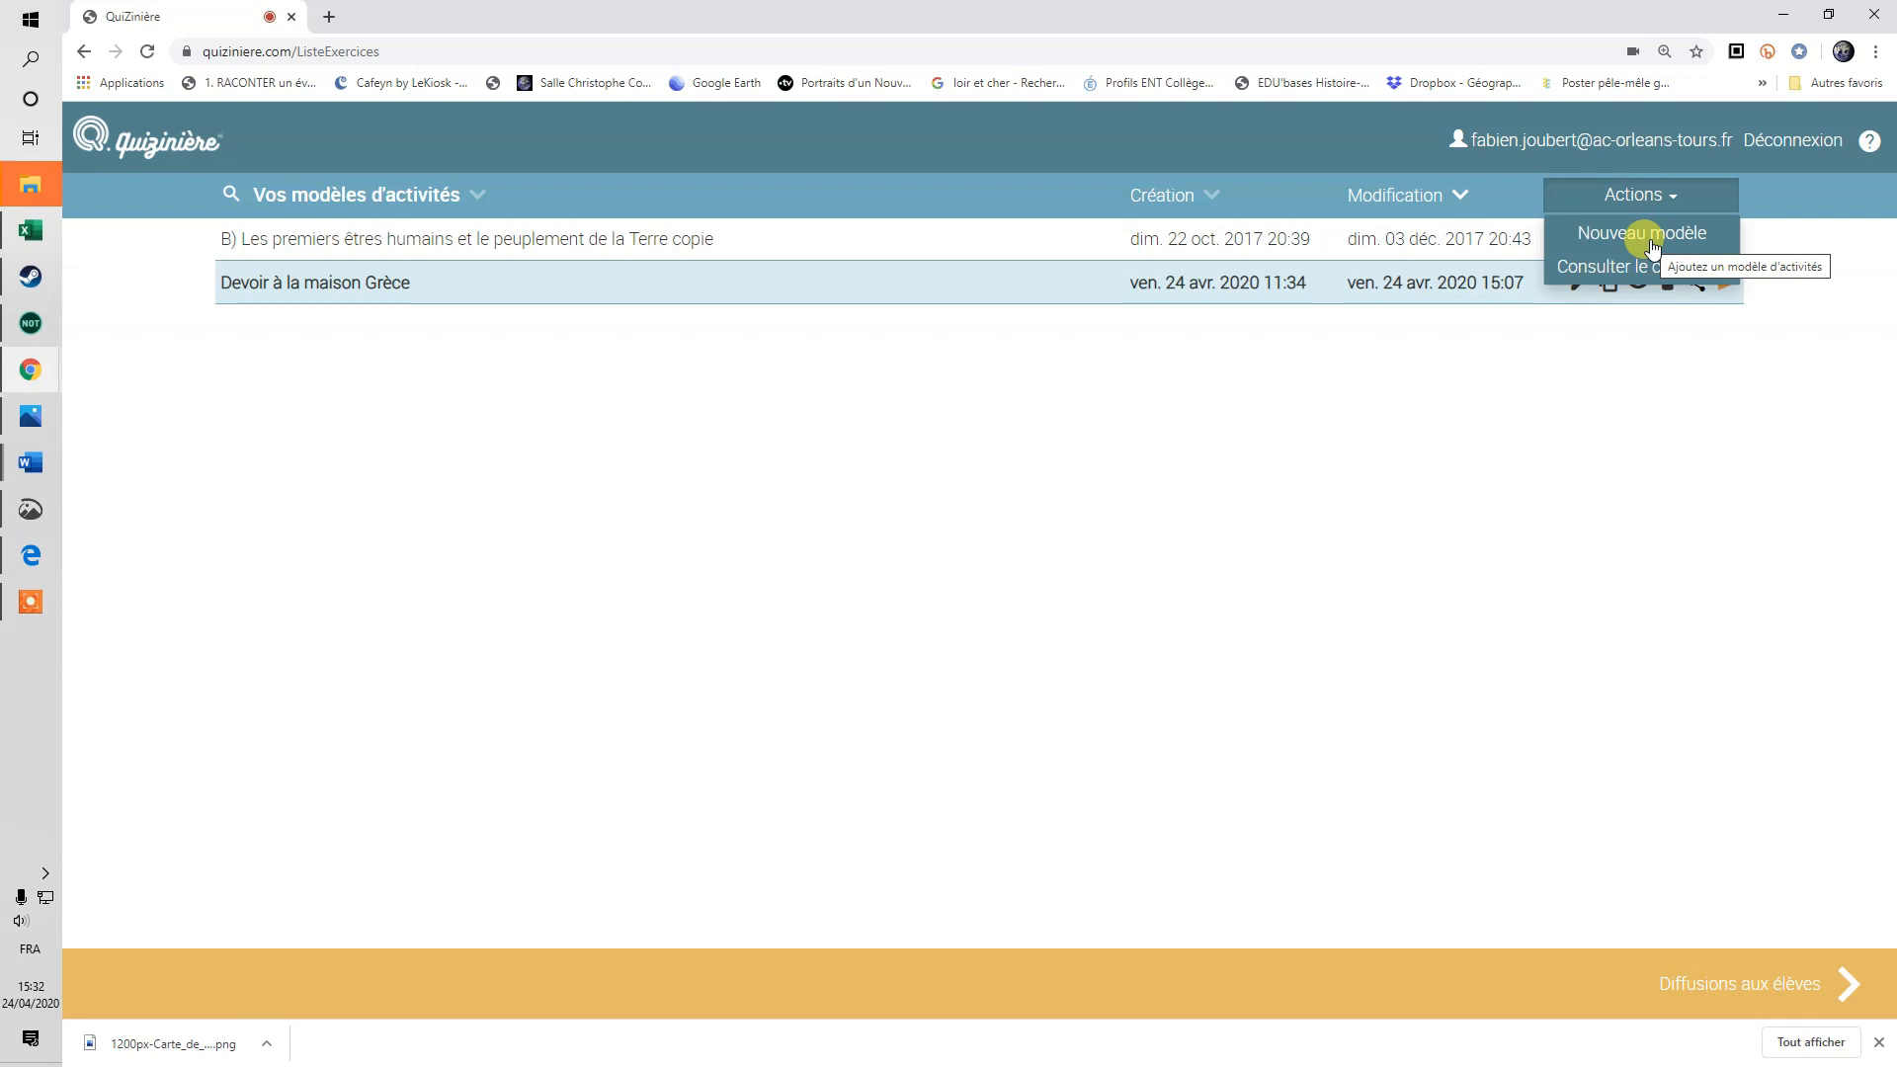
left_click(1650, 240)
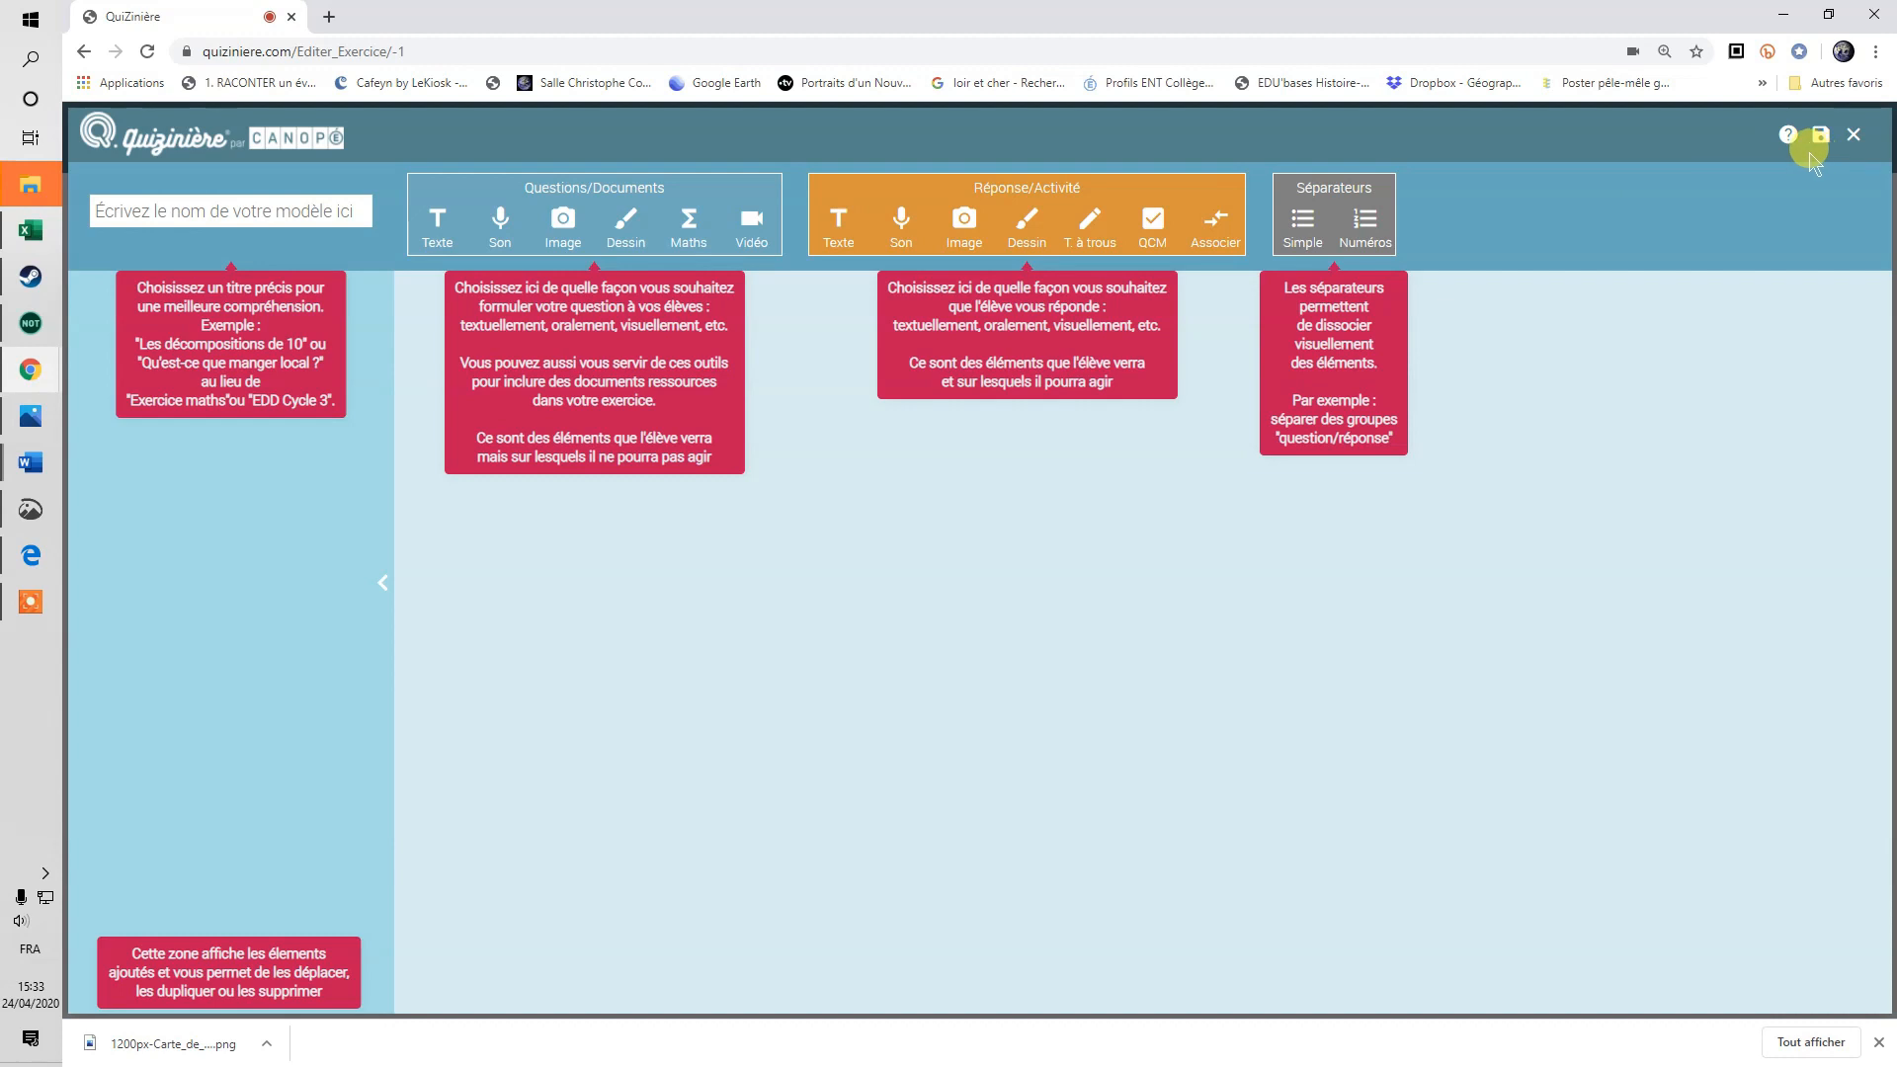
left_click(1852, 135)
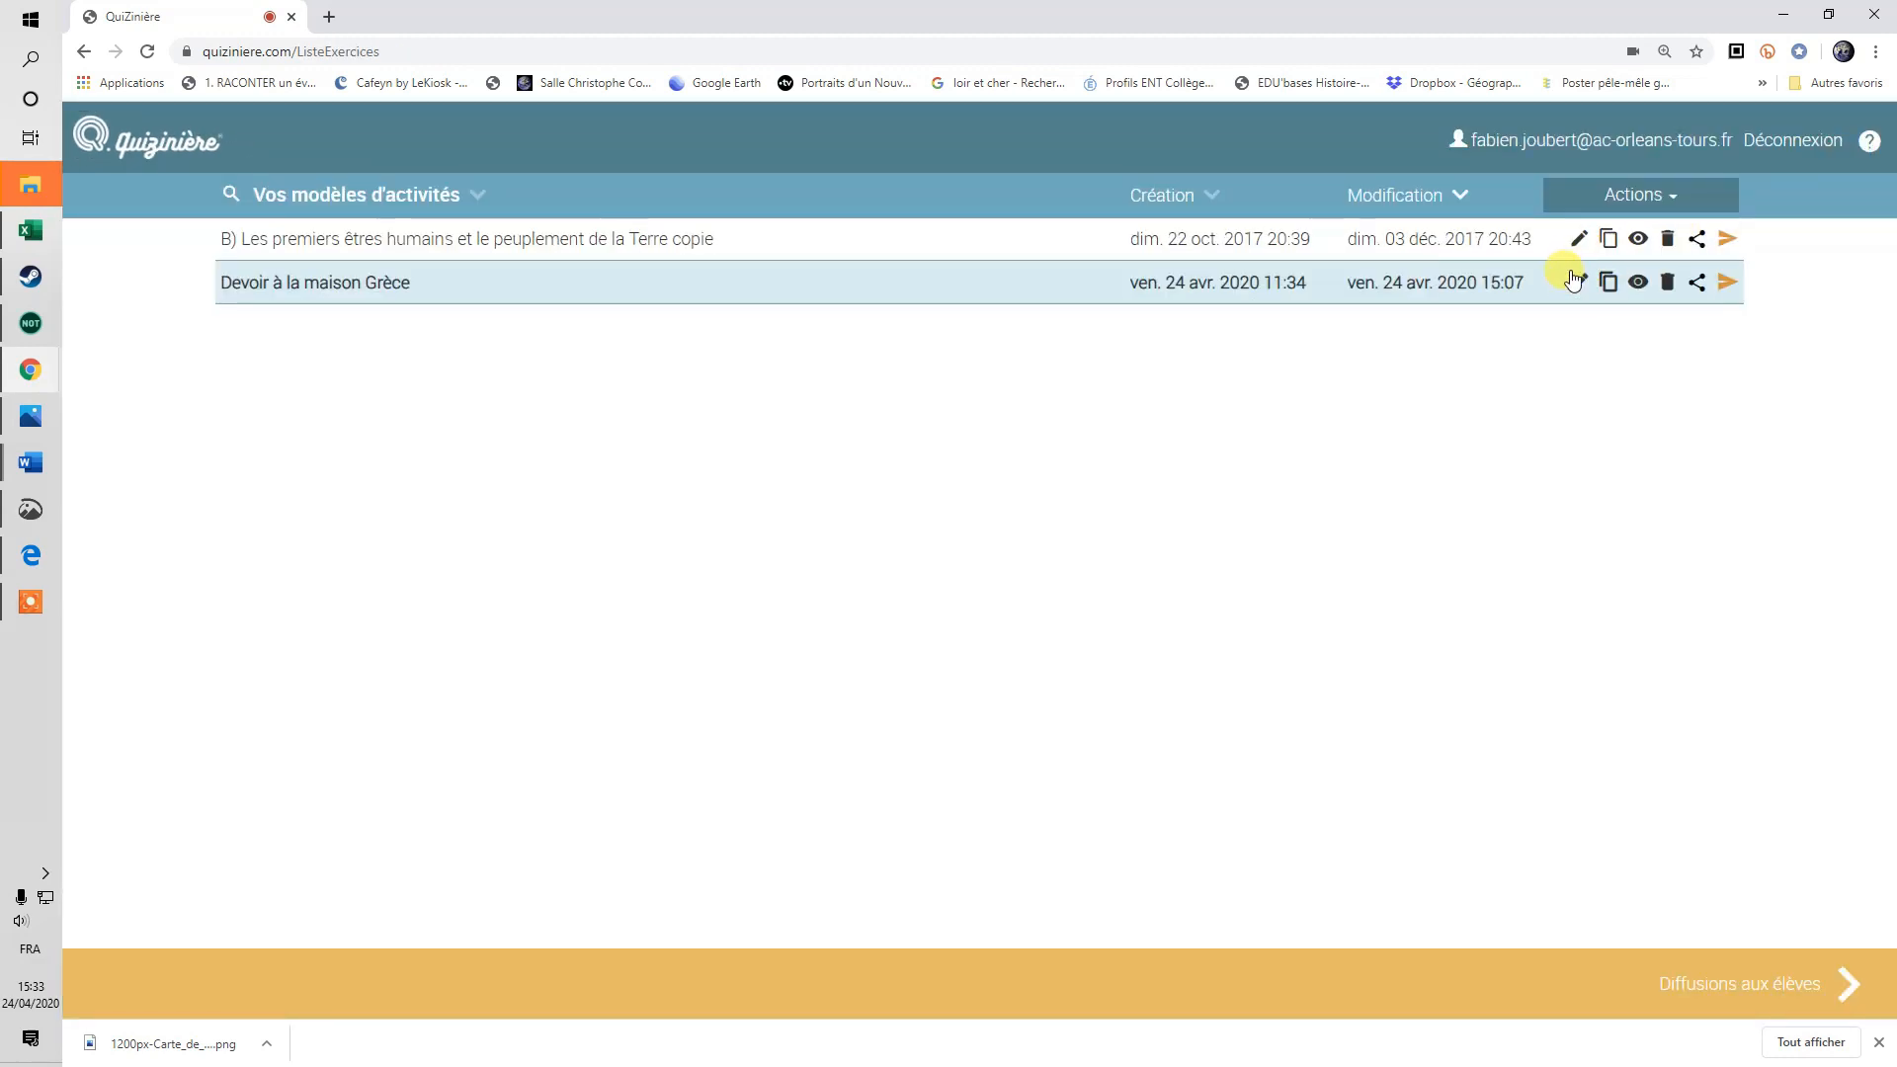
Edit 'Devoir à la maison Grèce' and select its opening instruction text block.
left_click(1578, 285)
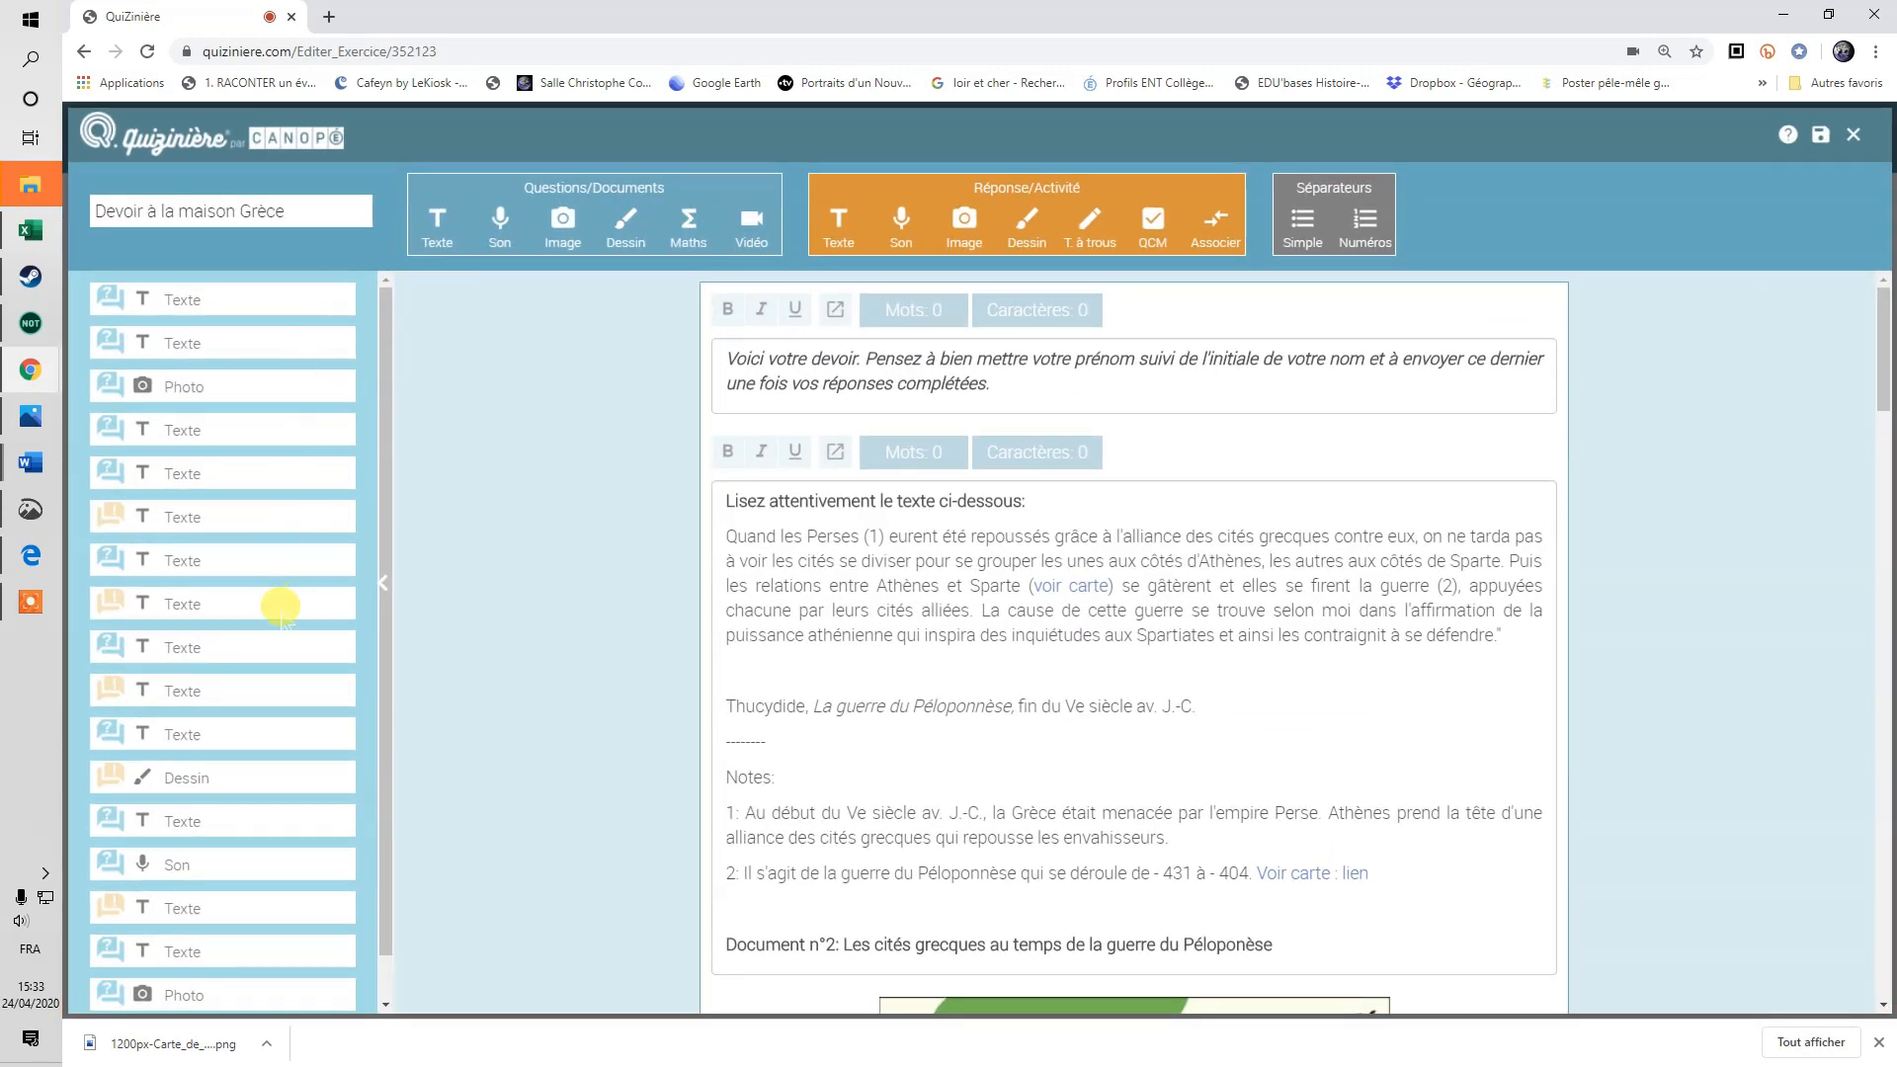
scroll(327, 729, "down", 2)
scroll(292, 563, "up", 2)
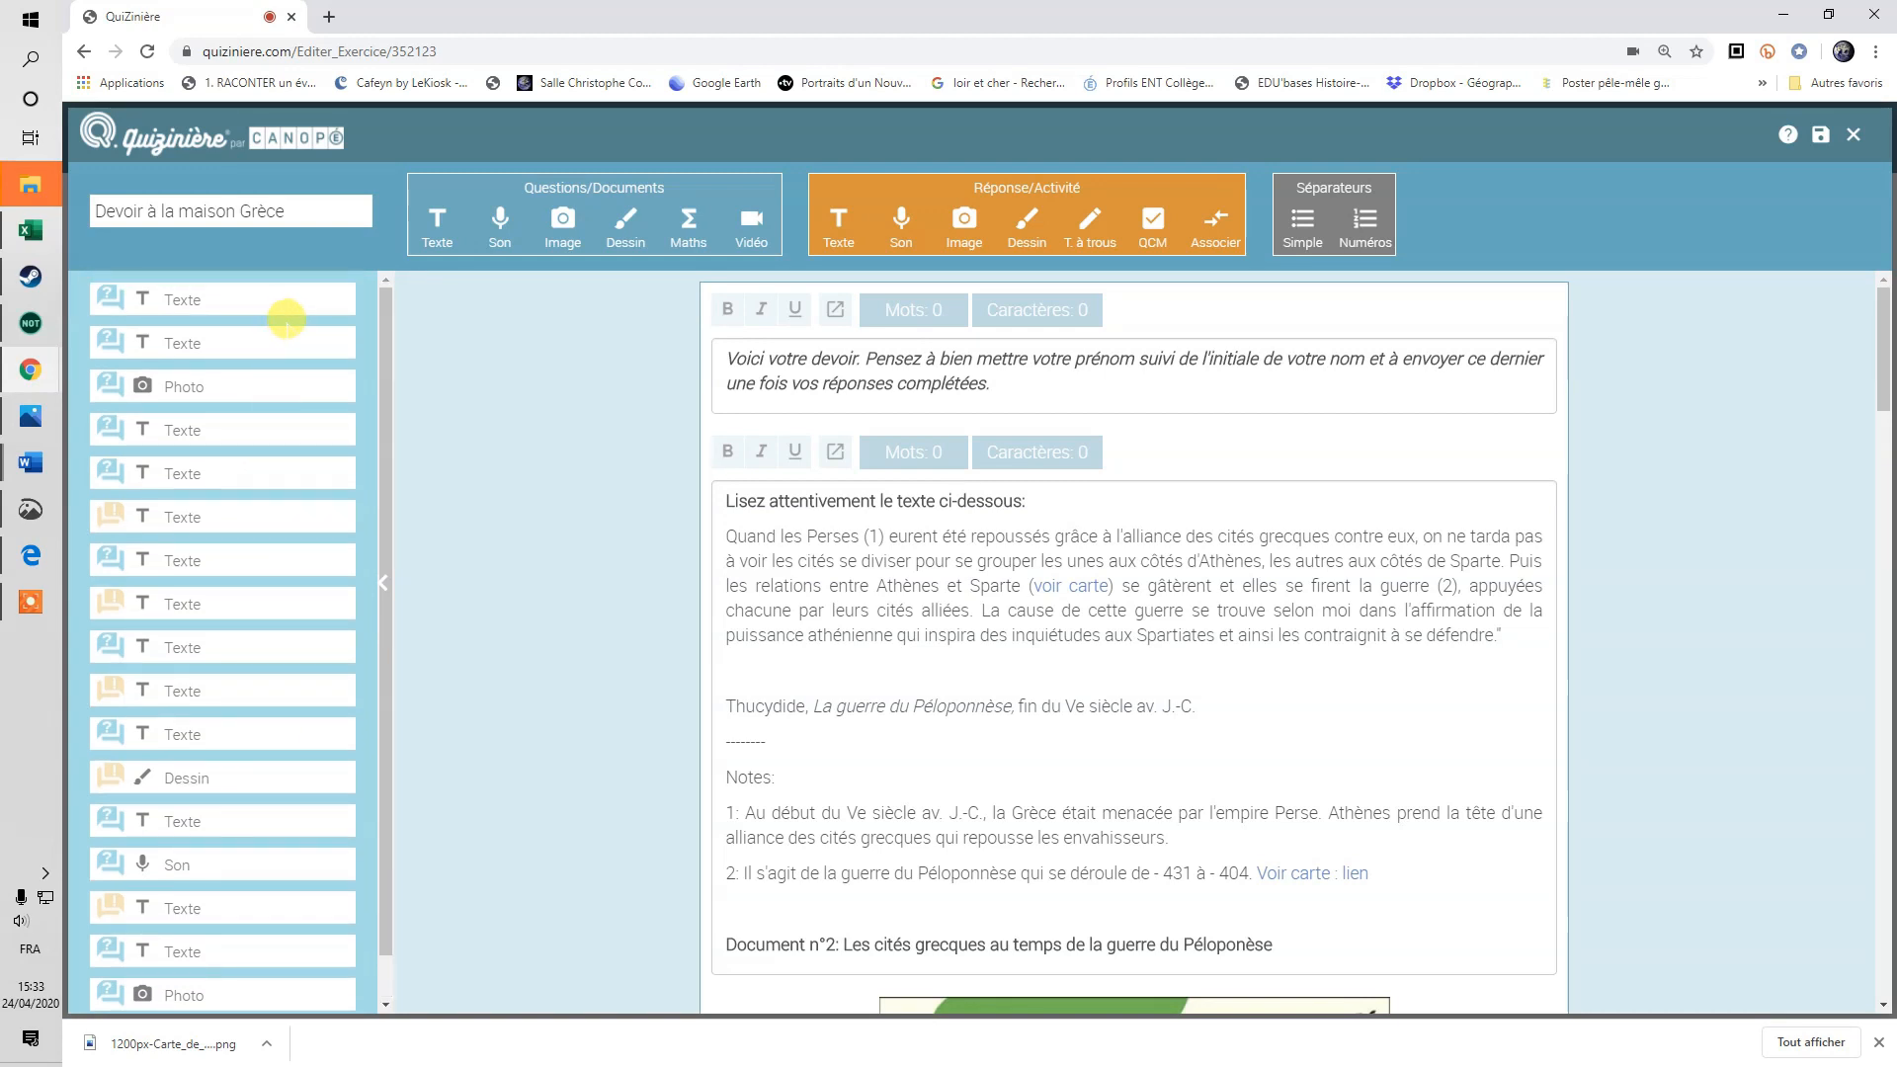
left_click(863, 353)
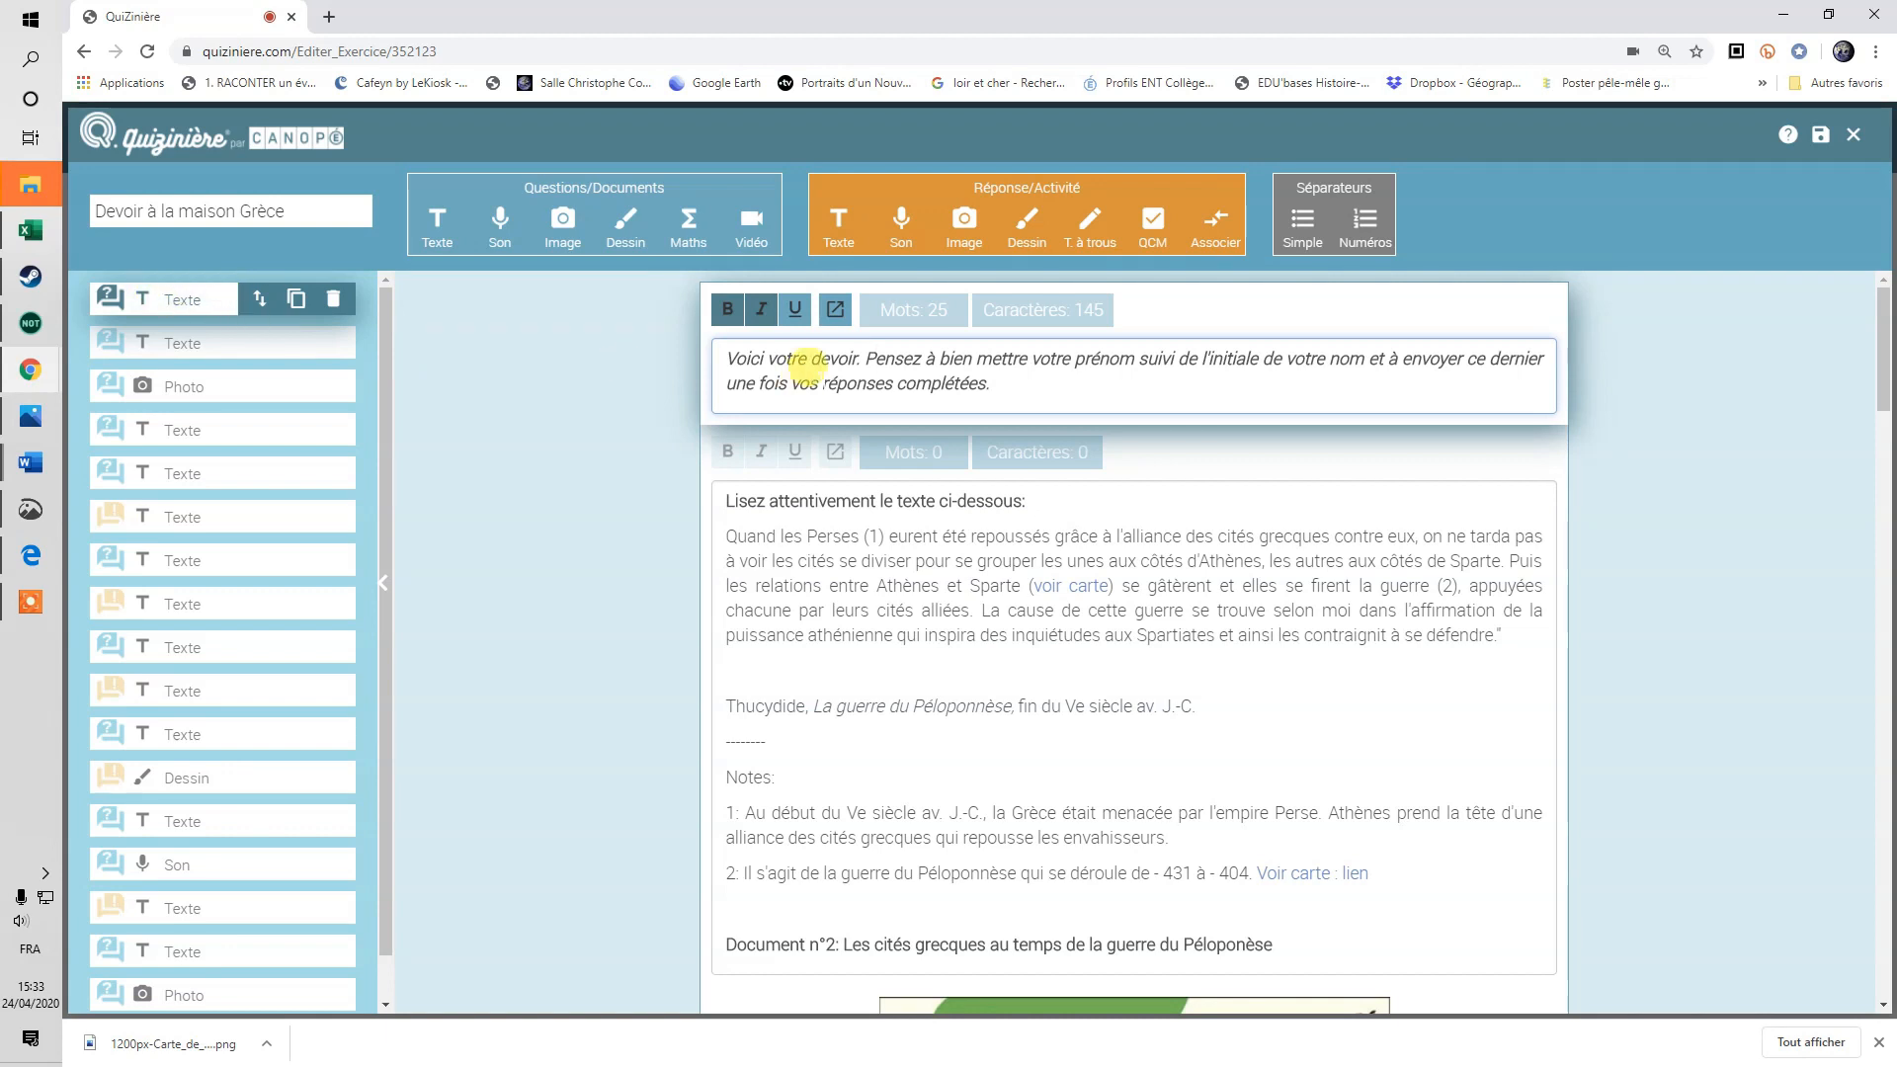
left_click(241, 353)
left_click(172, 289)
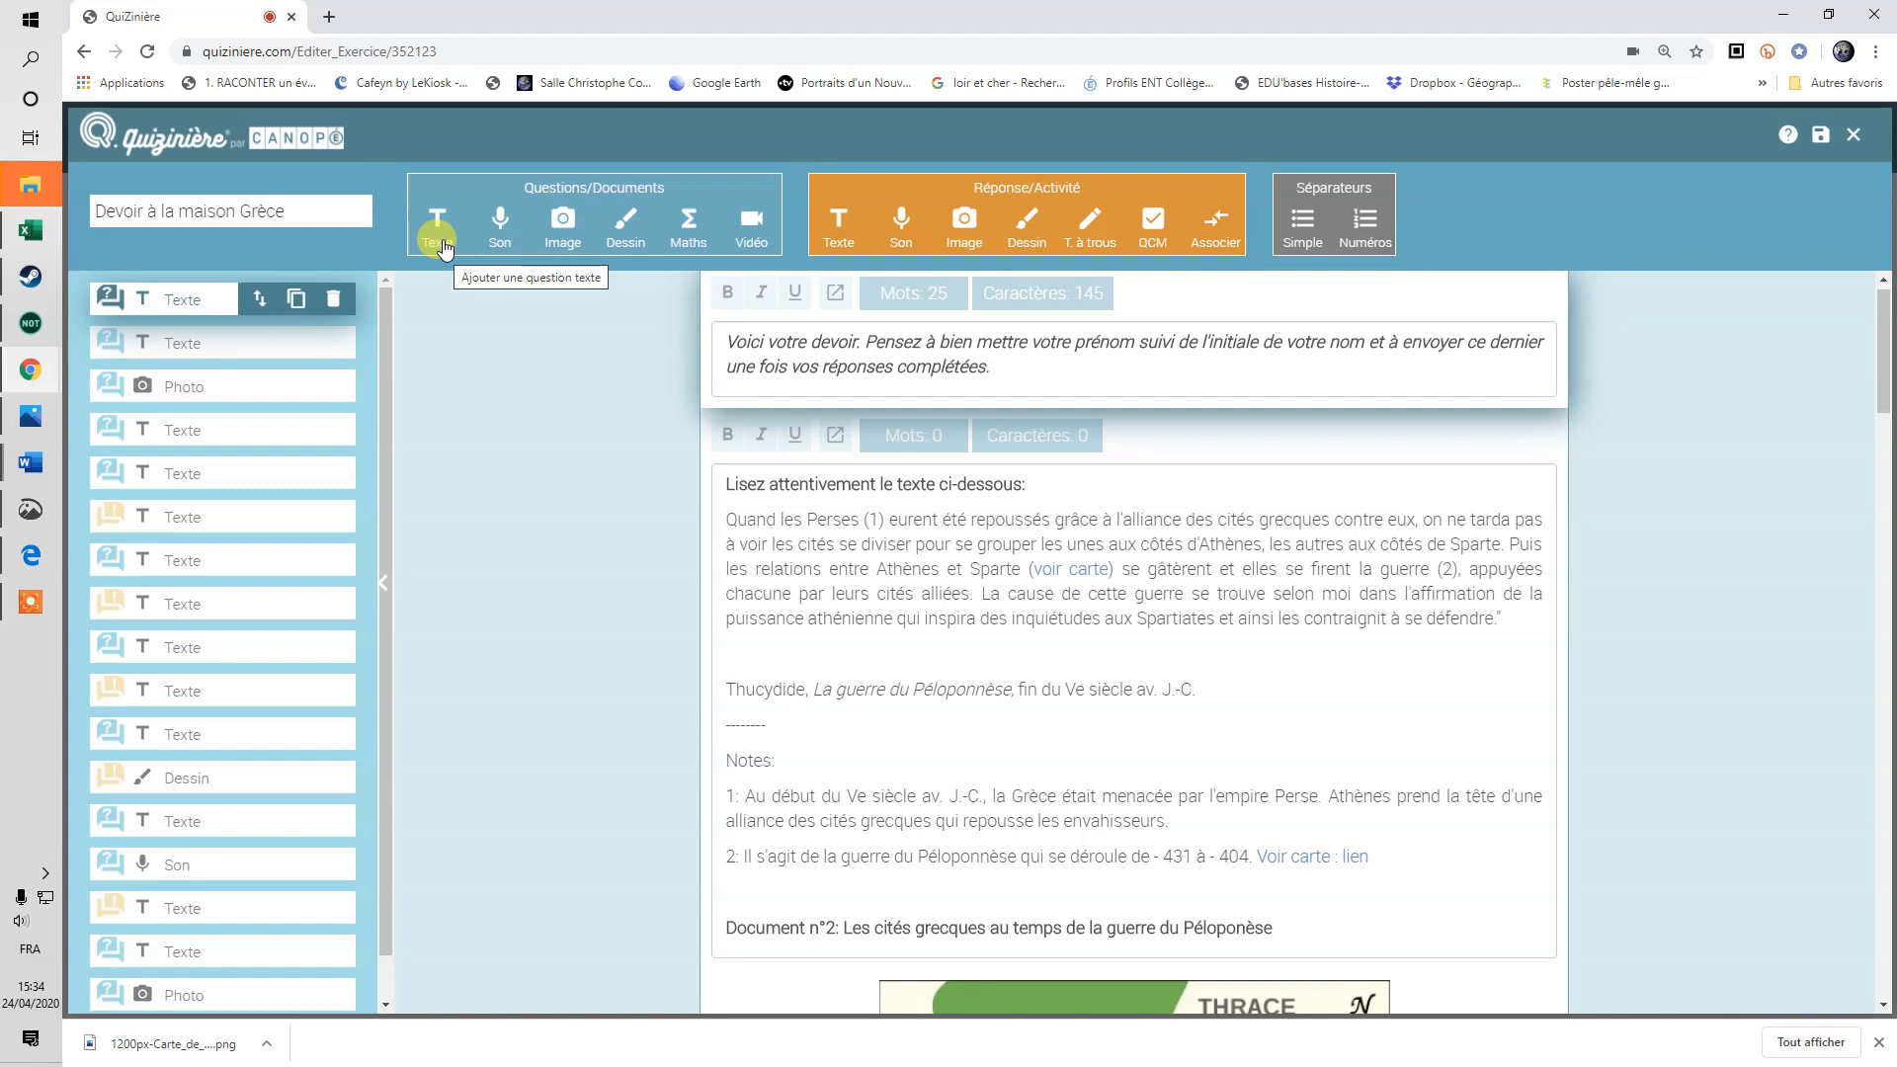
Add a new text block at the top of the homework and write 'DEVOIR Grèce'.
left_click(437, 227)
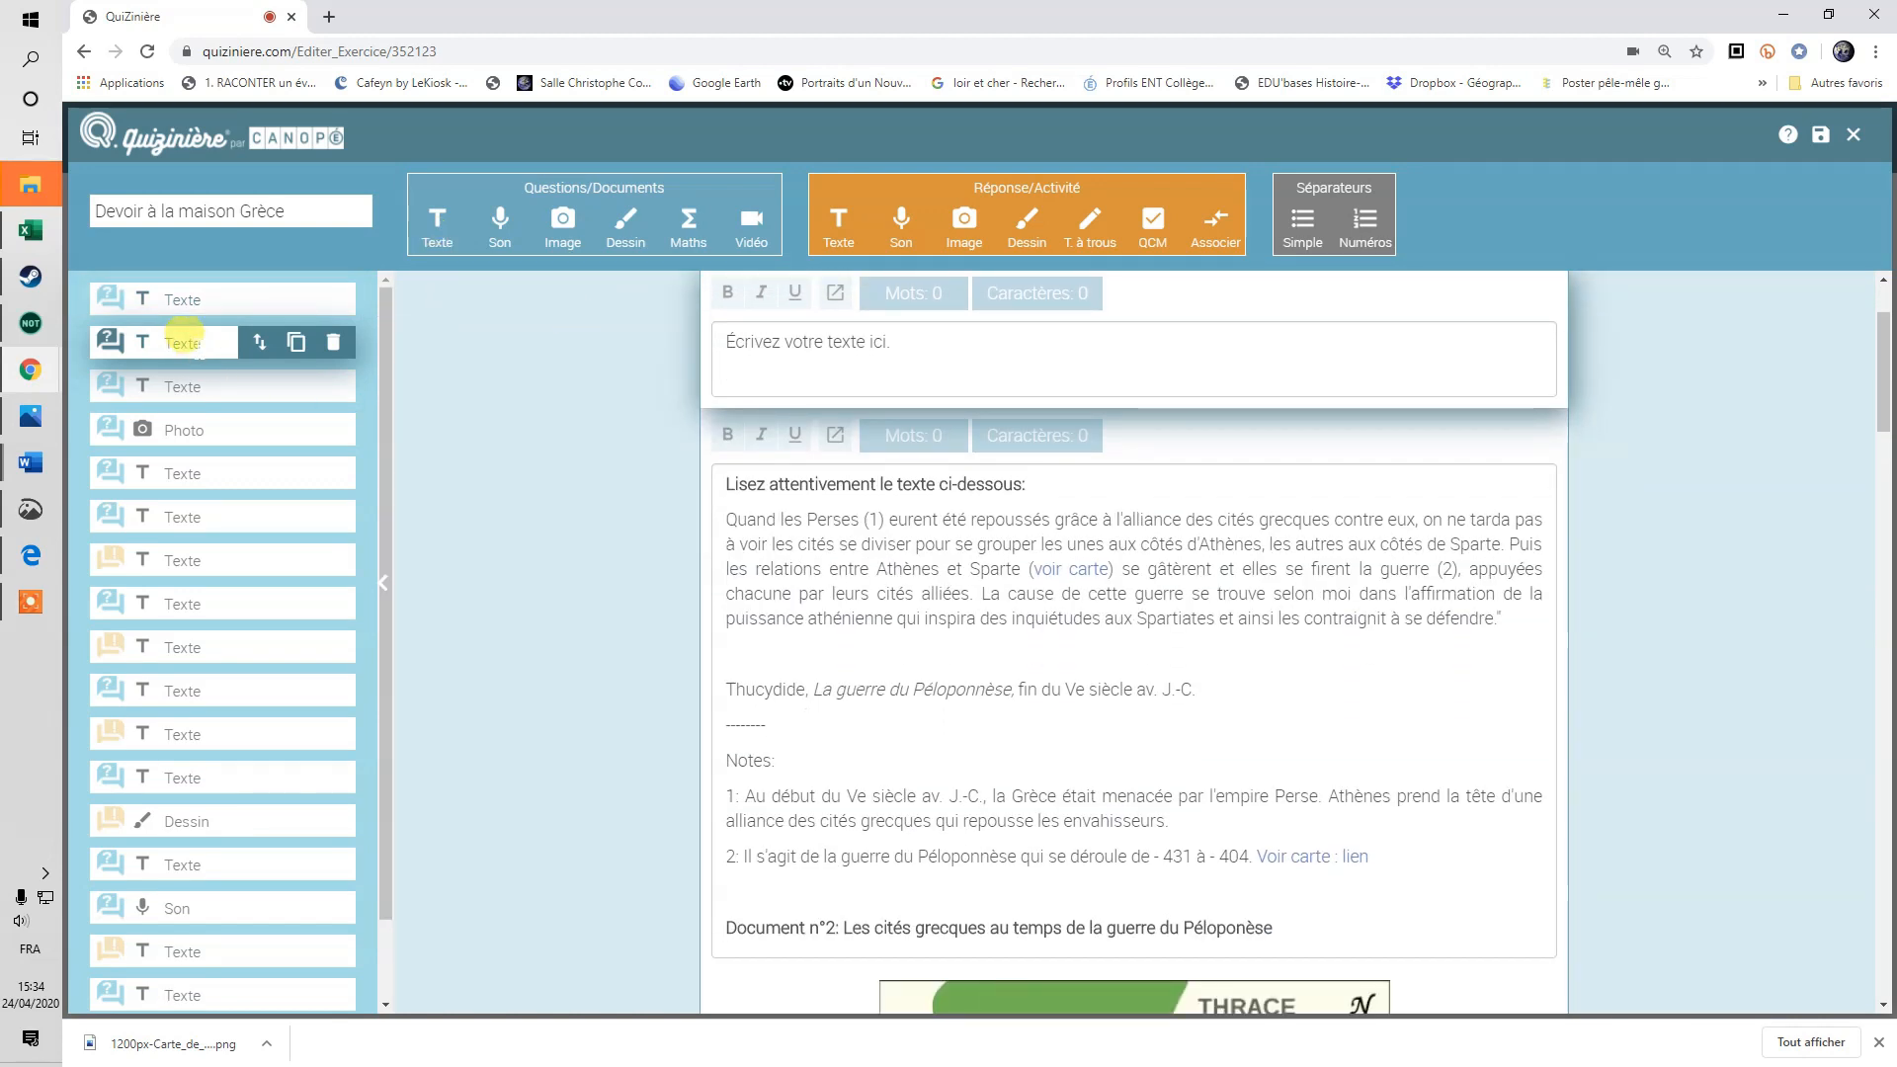
scroll(1311, 512, "up", 2)
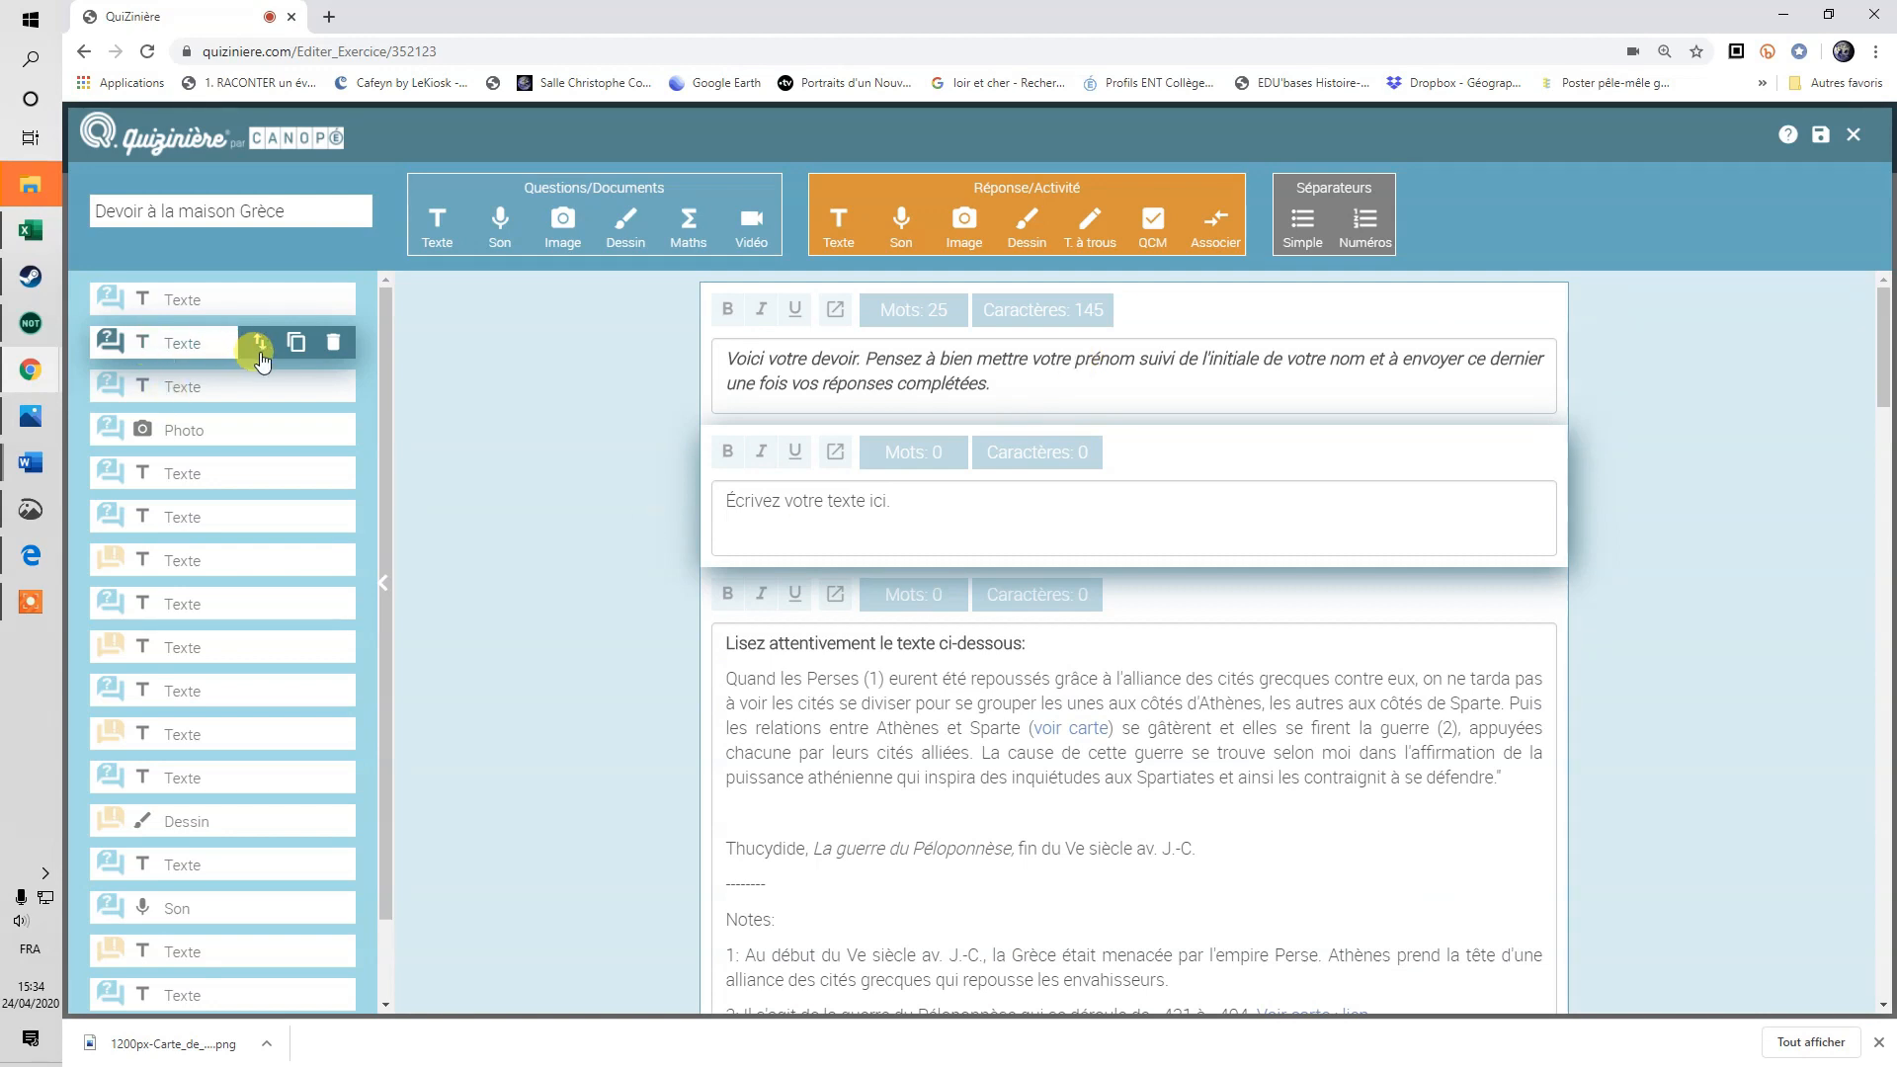
left_click_drag(262, 352, 263, 304)
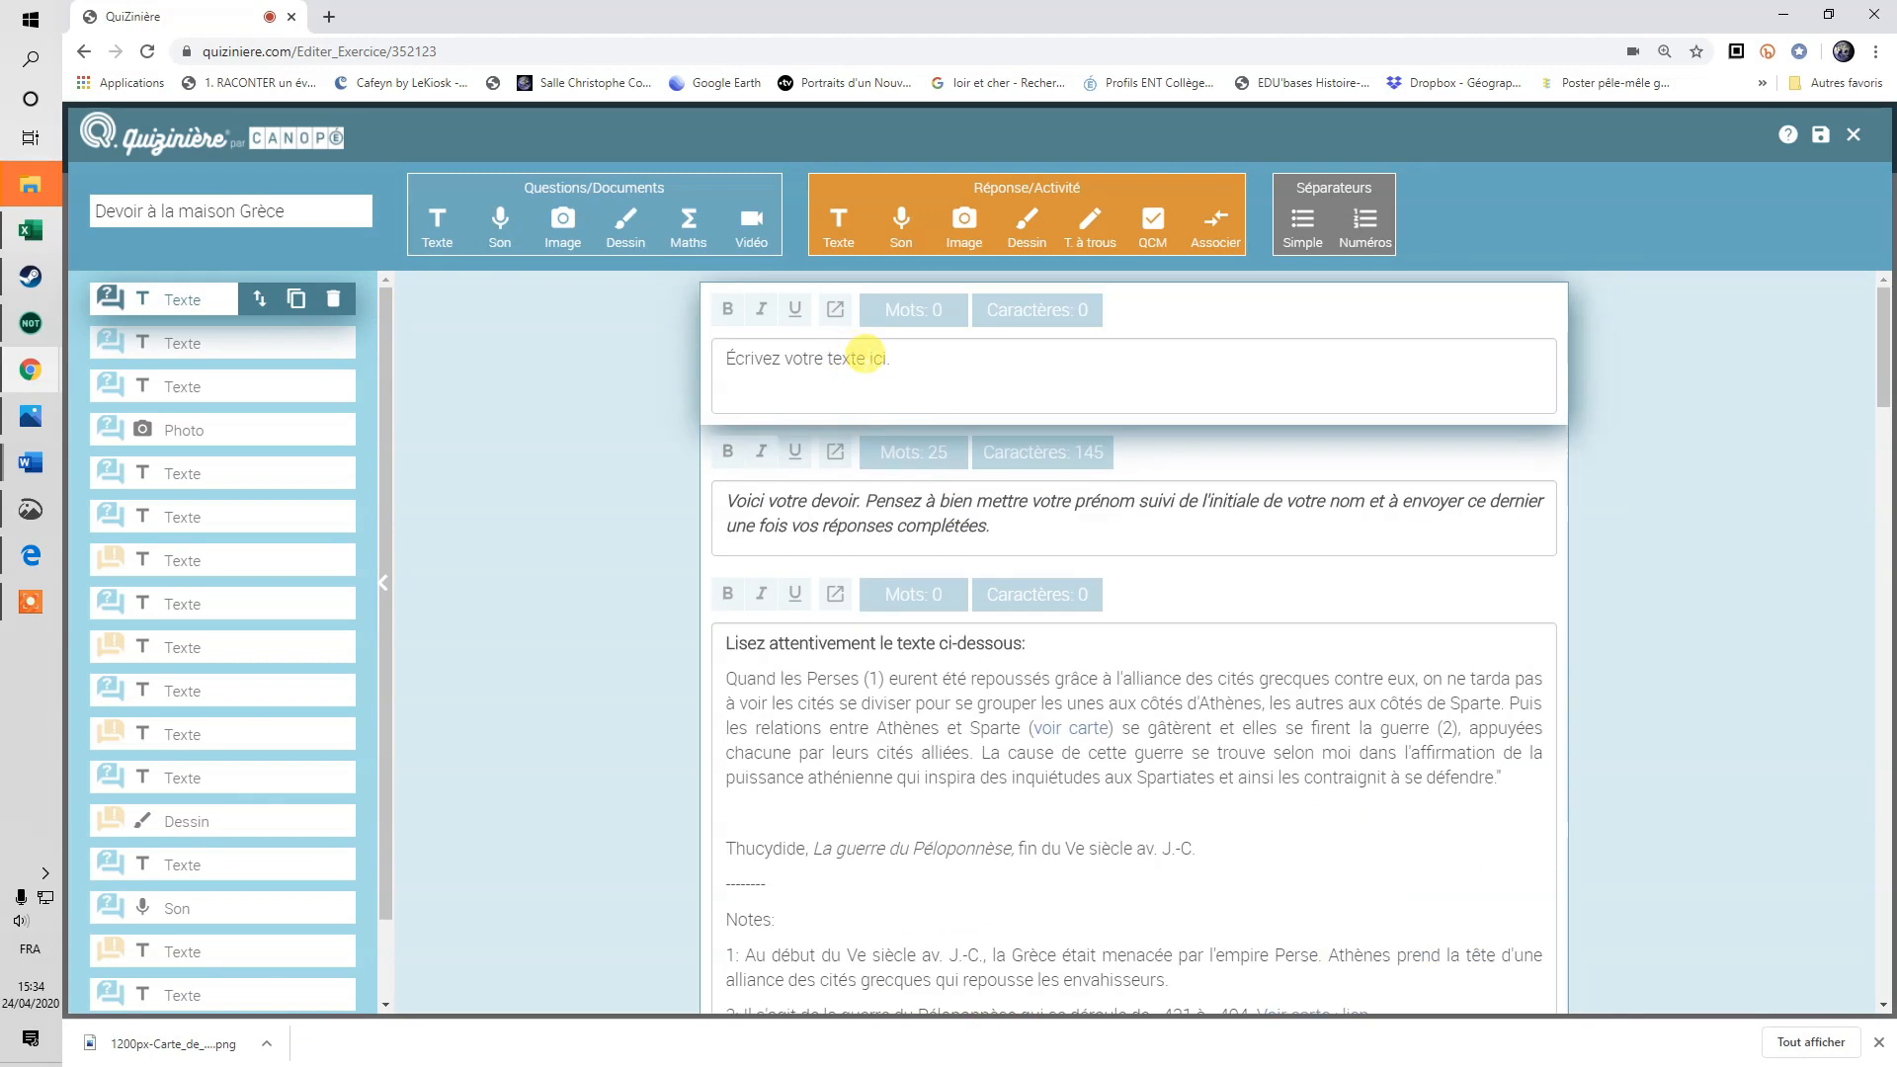
left_click(864, 356)
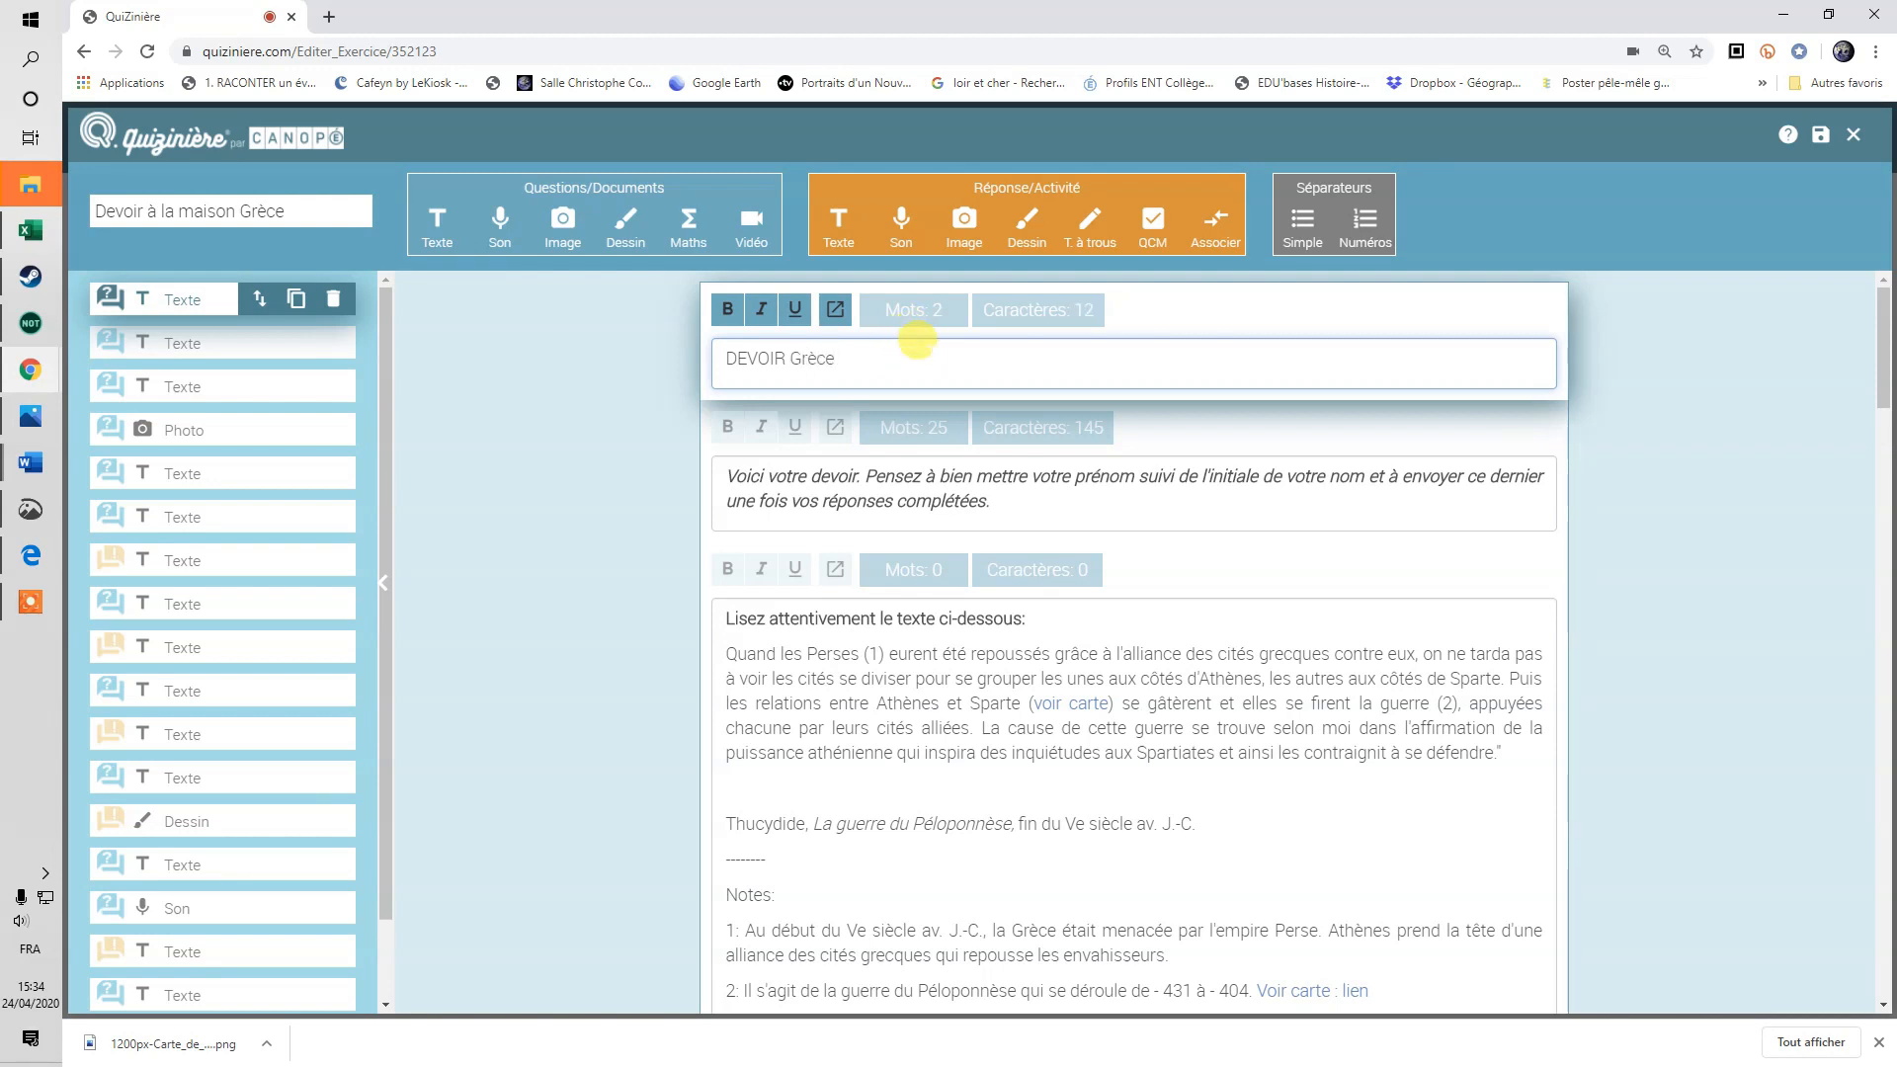
Format the 'DEVOIR Grèce' heading bold, italic and underlined.
left_click_drag(931, 359, 672, 348)
left_click(730, 315)
left_click(755, 317)
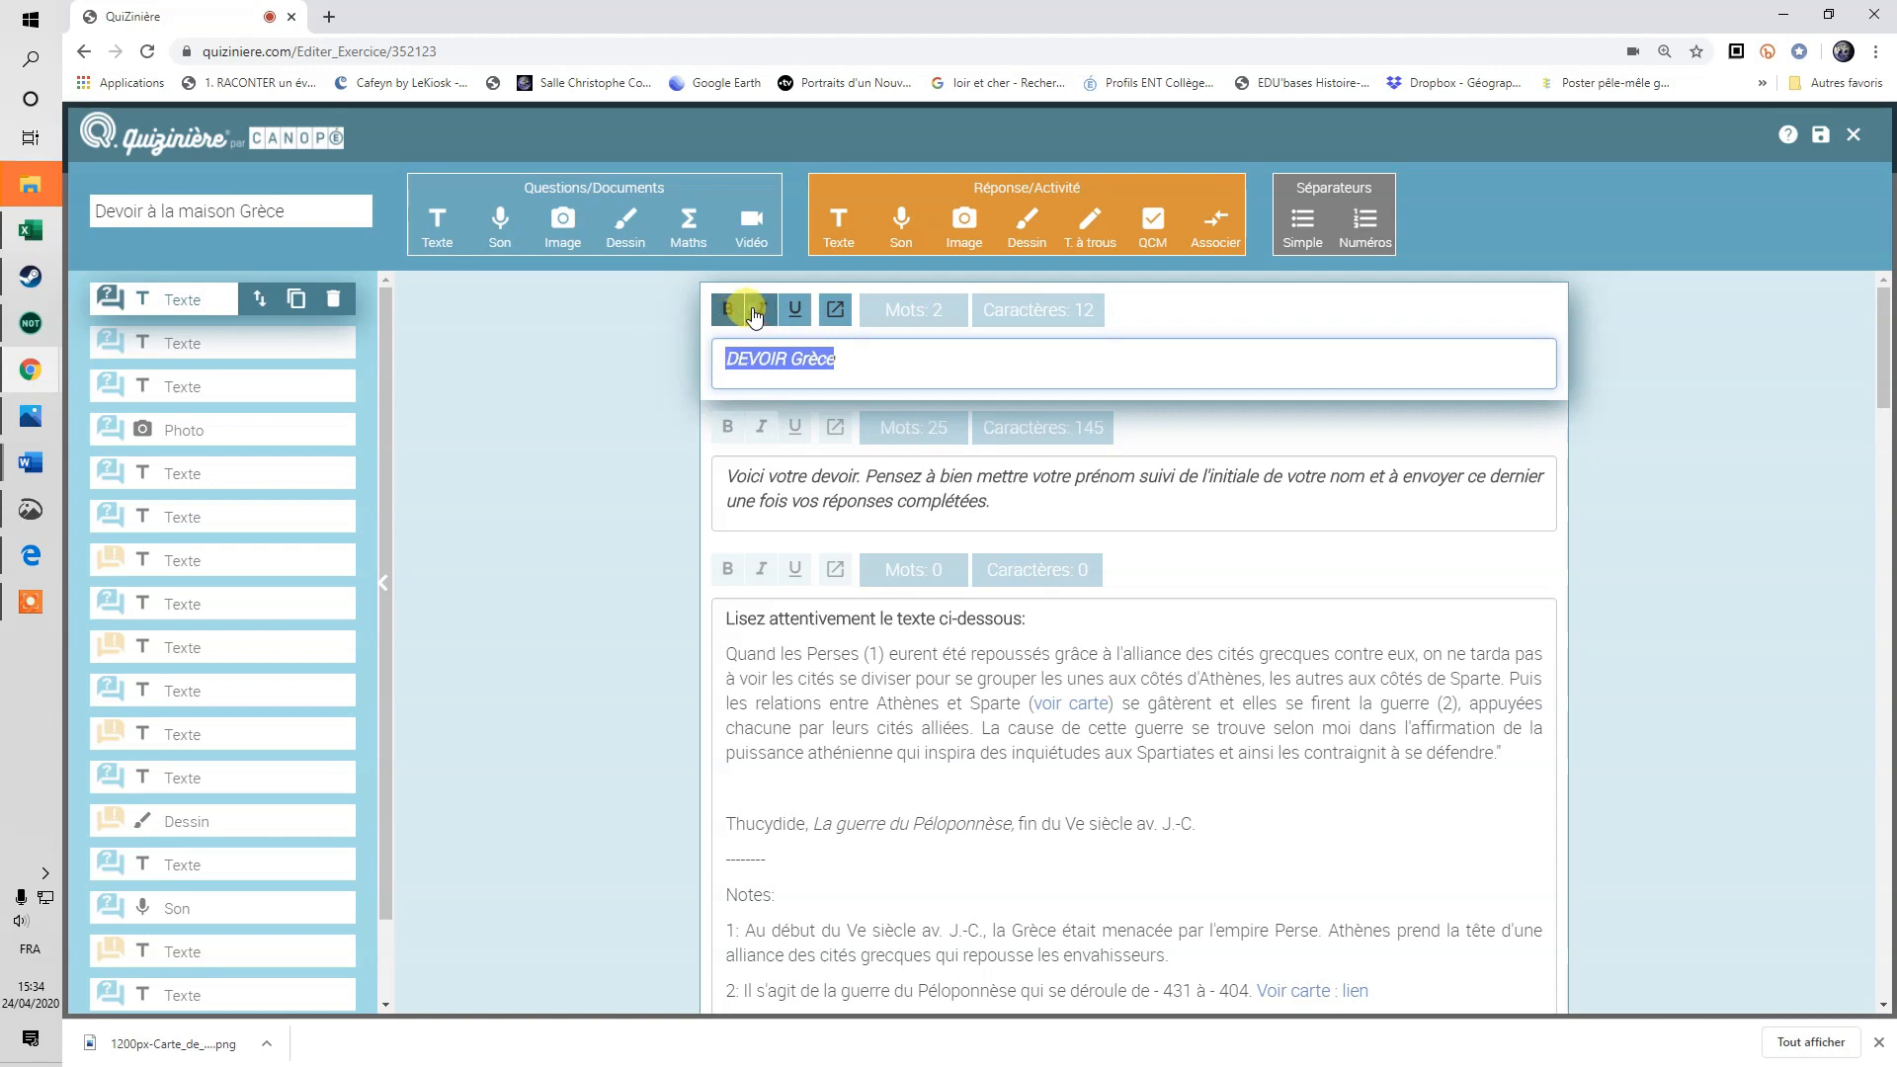
left_click(794, 310)
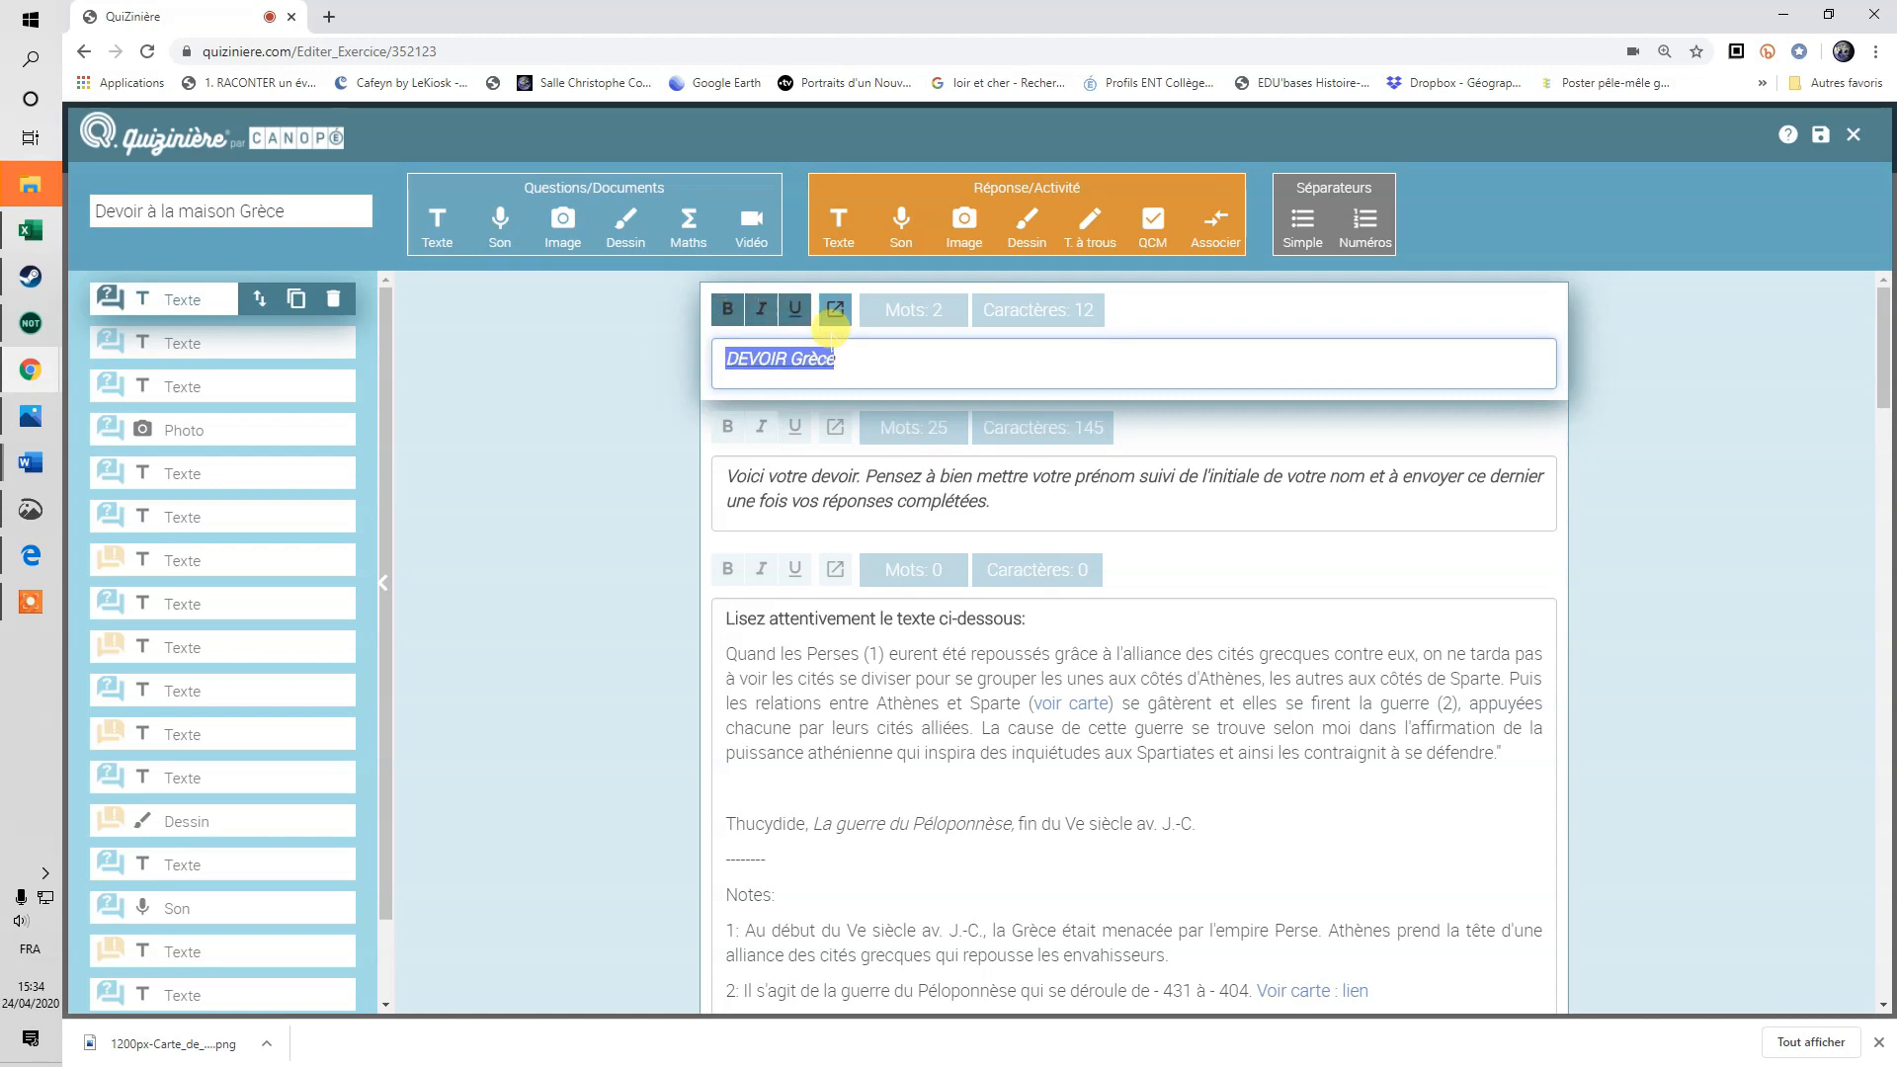
left_click(847, 352)
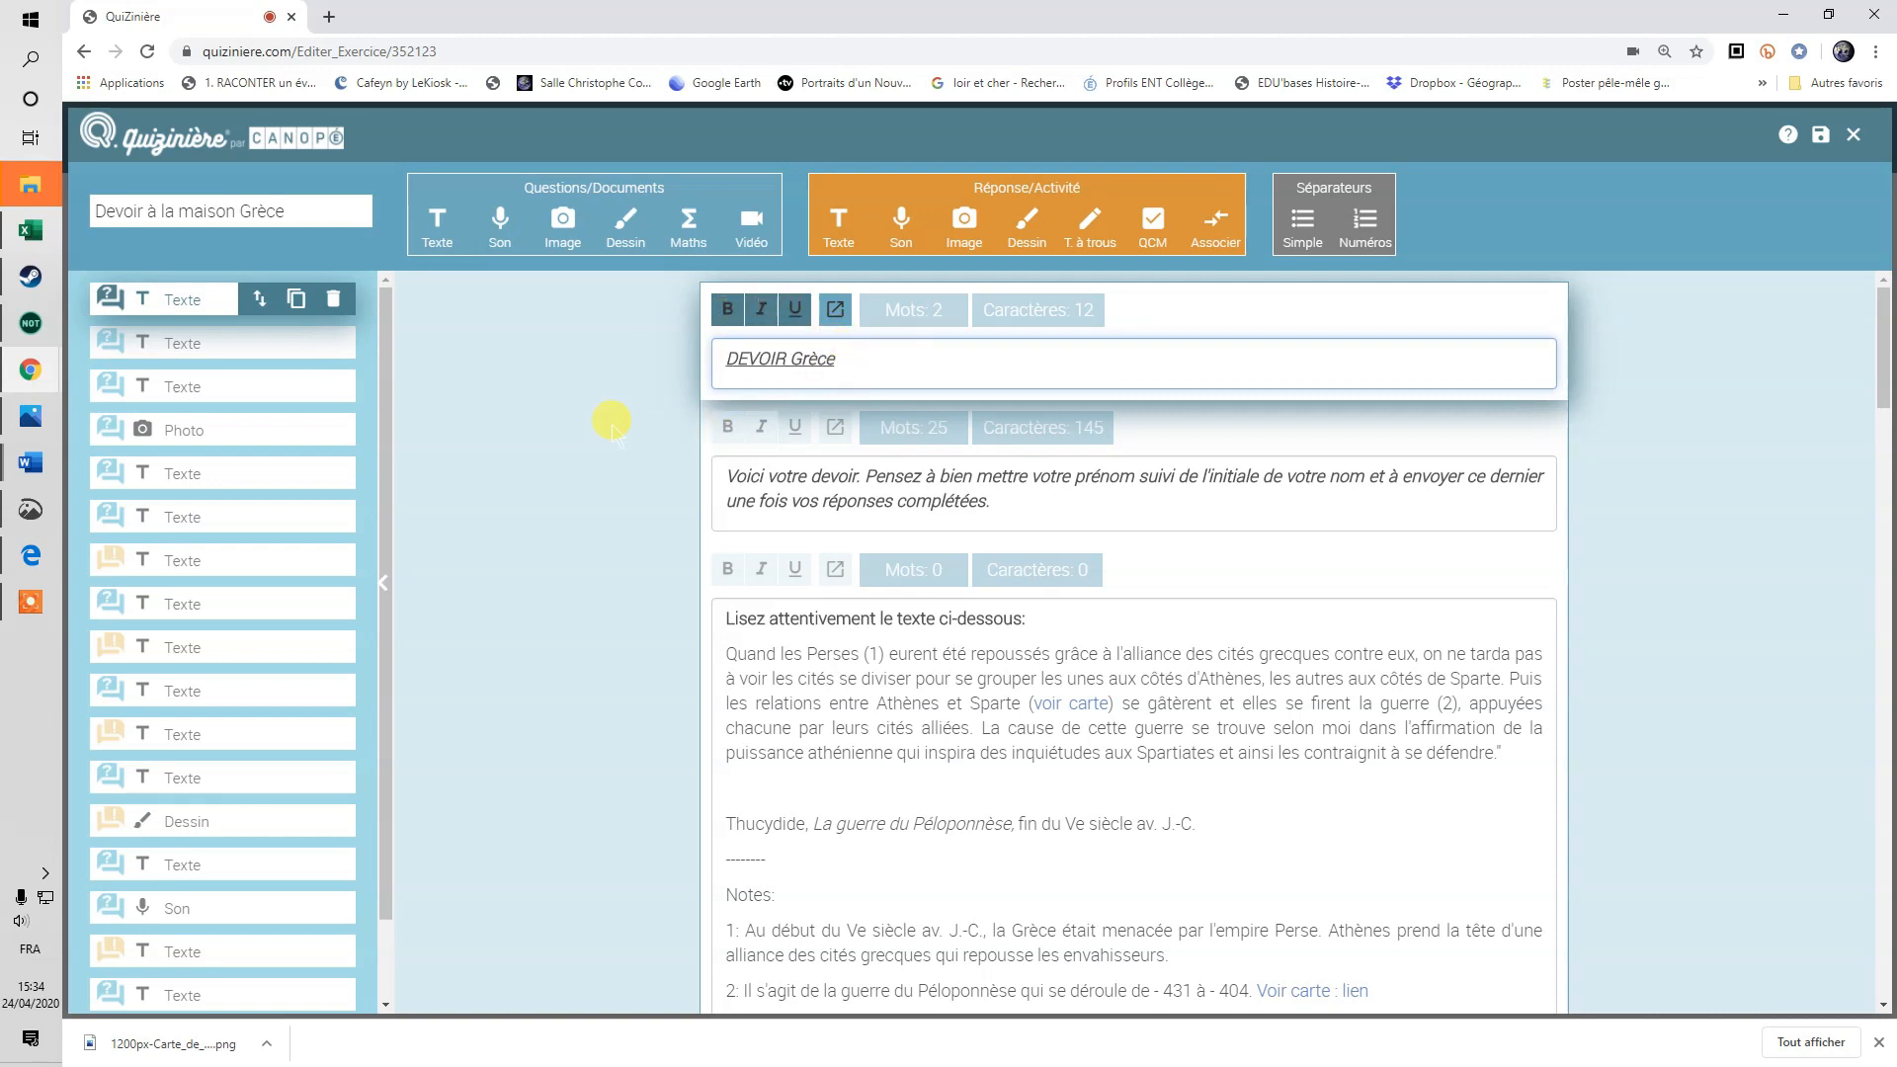
left_click(262, 341)
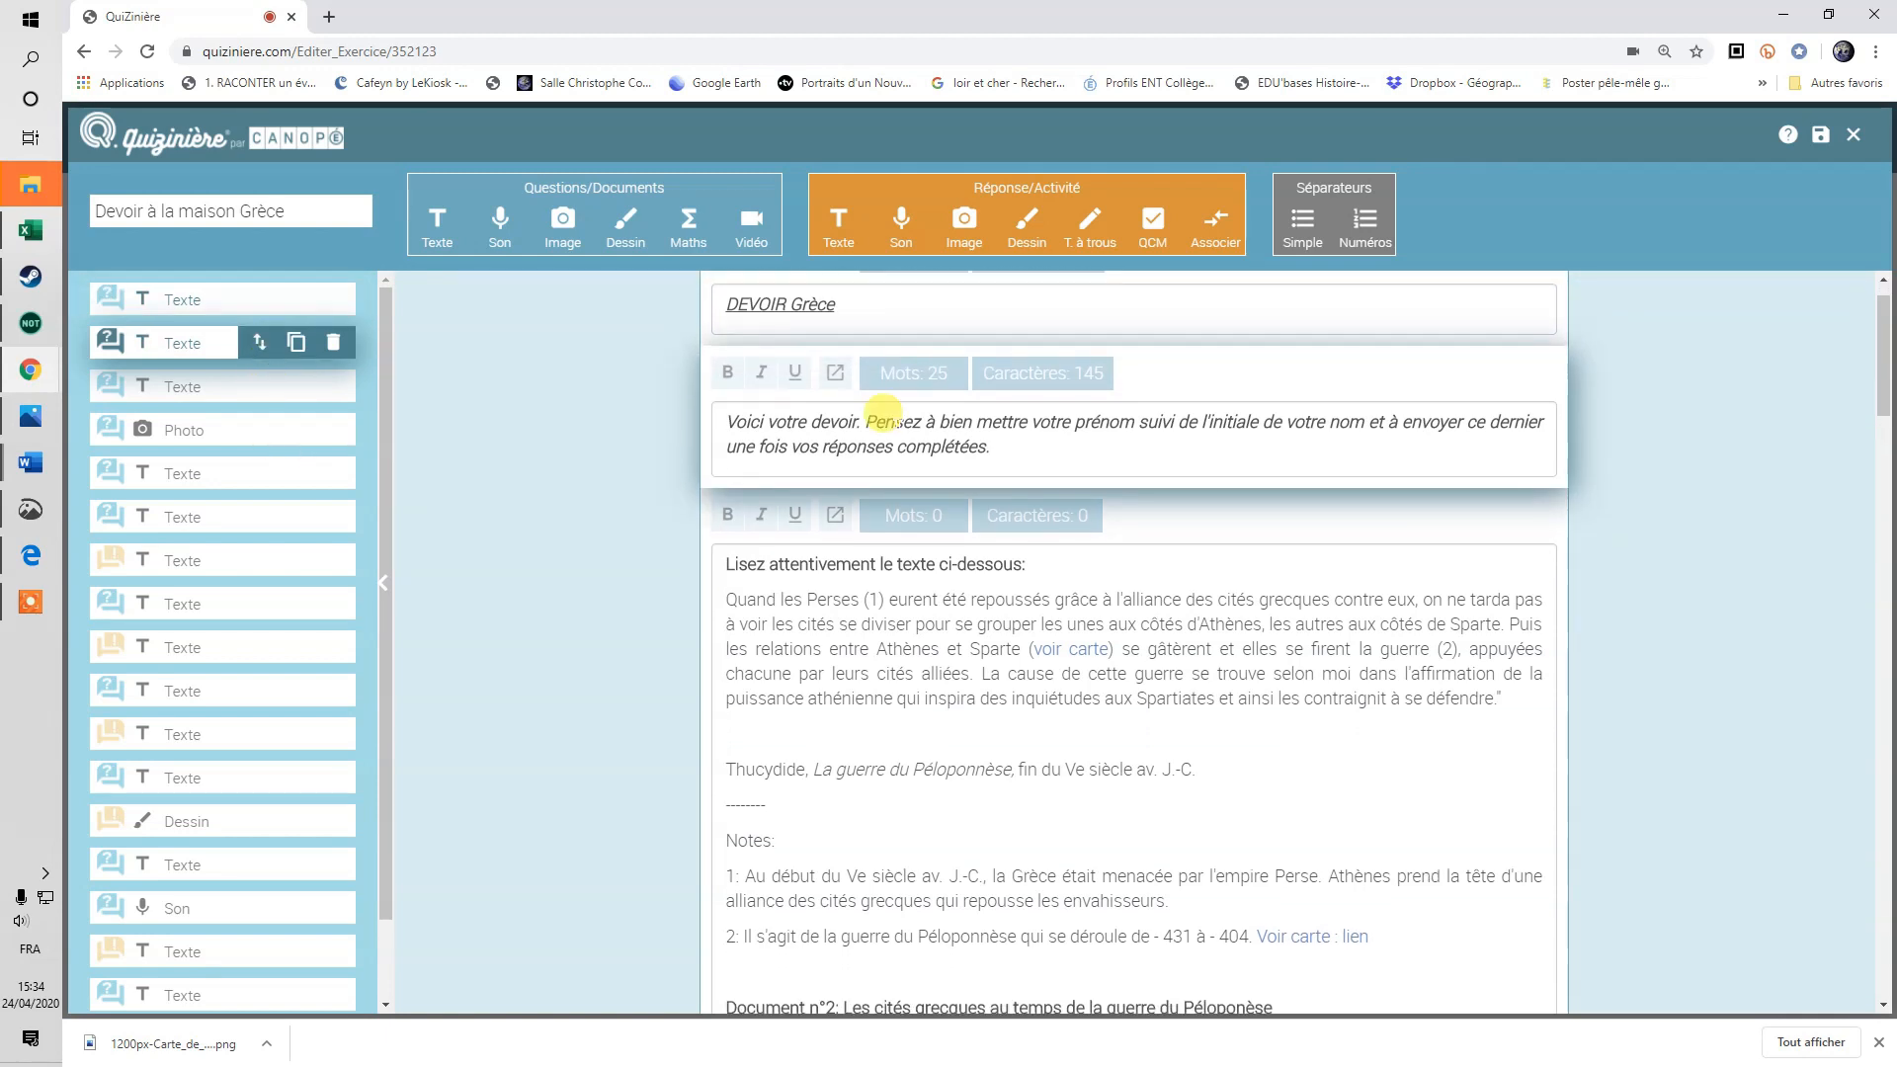
left_click(969, 517)
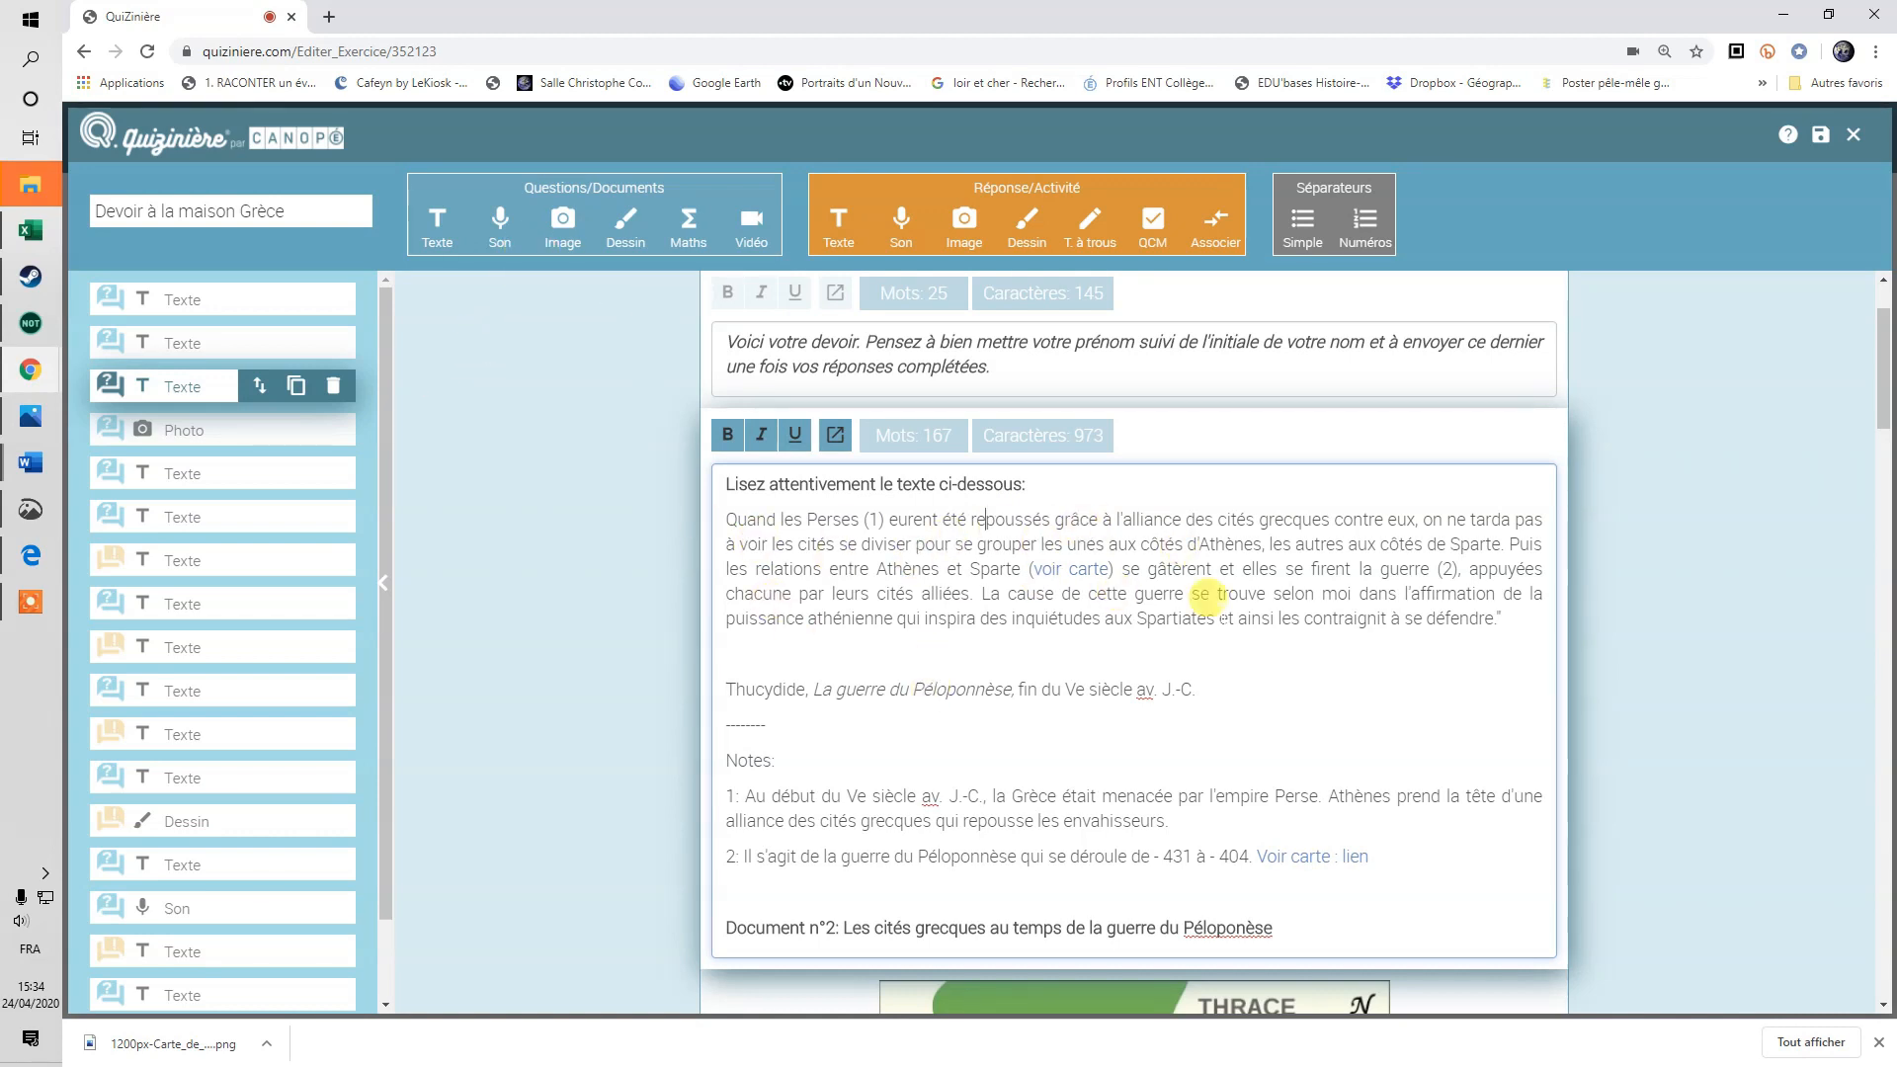
left_click(1088, 580)
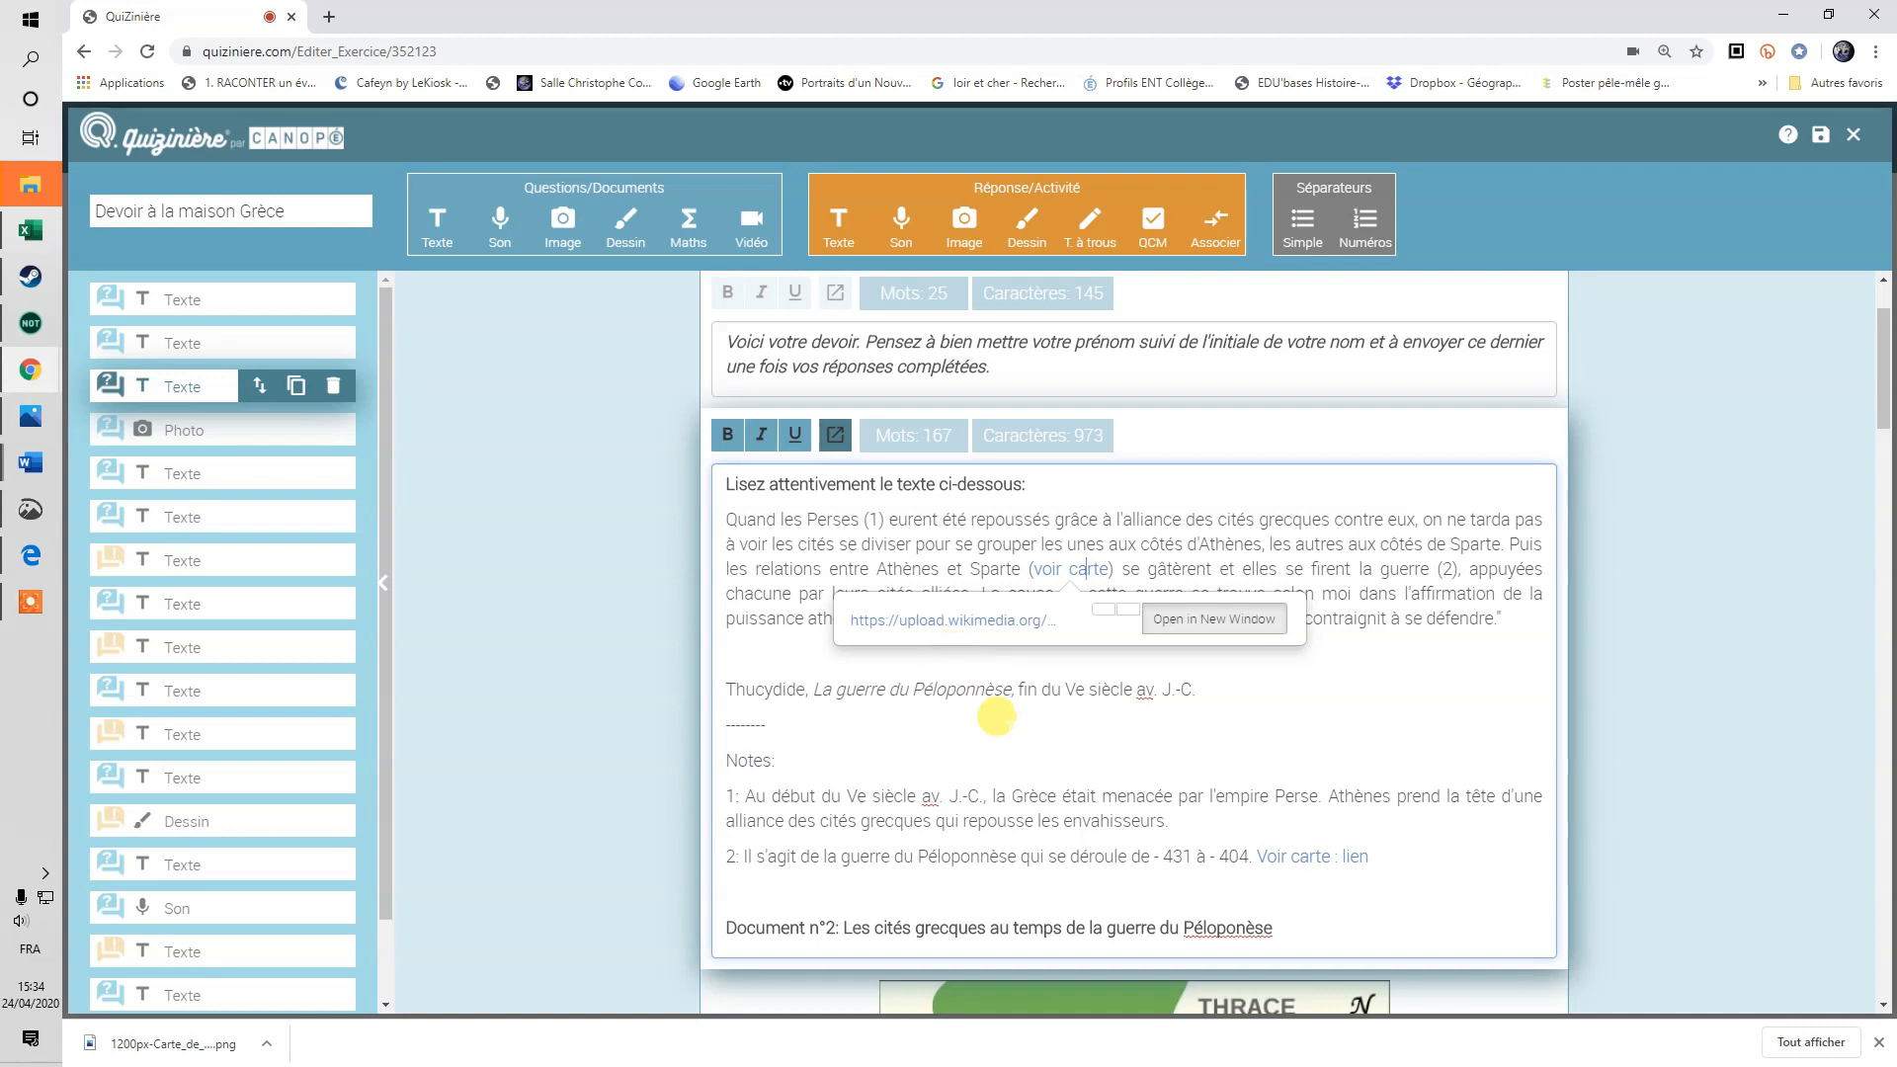
left_click(997, 721)
scroll(1067, 716, "down", 3)
scroll(1076, 721, "up", 3)
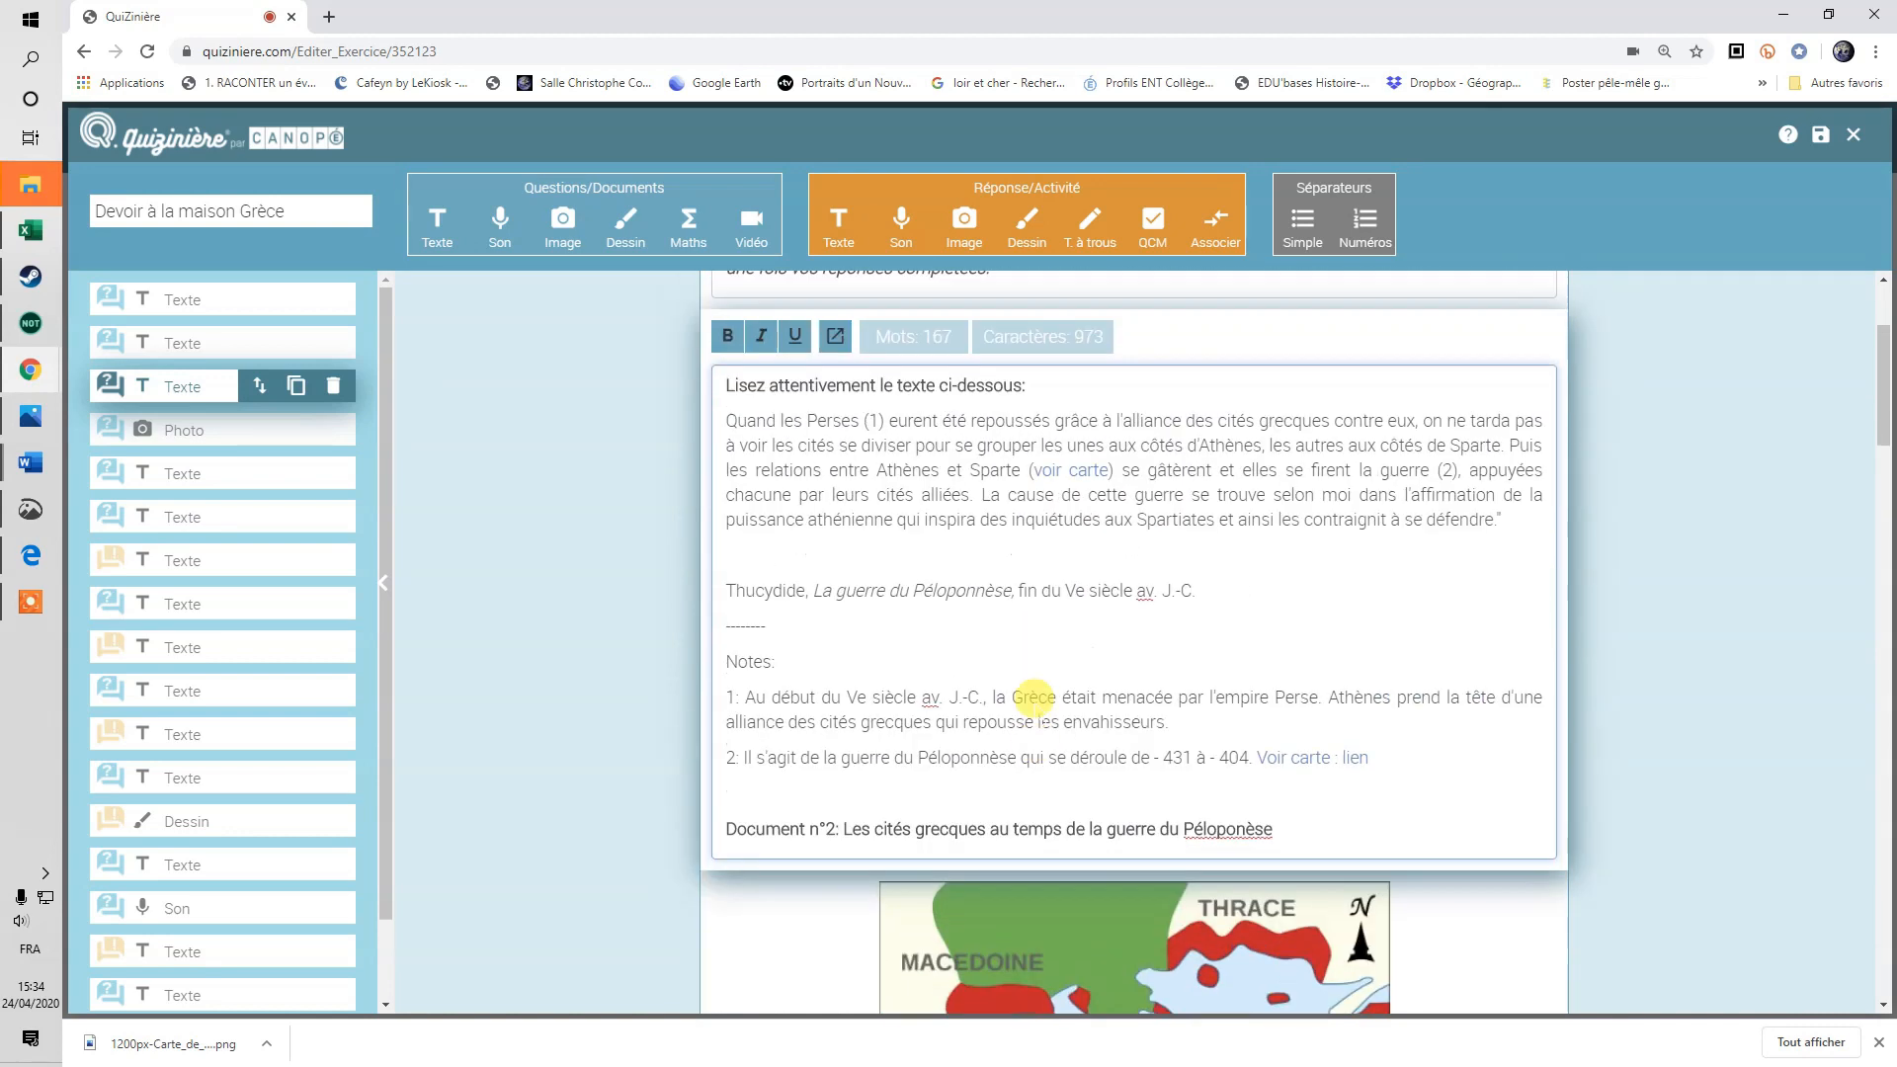
scroll(1092, 804, "down", 4)
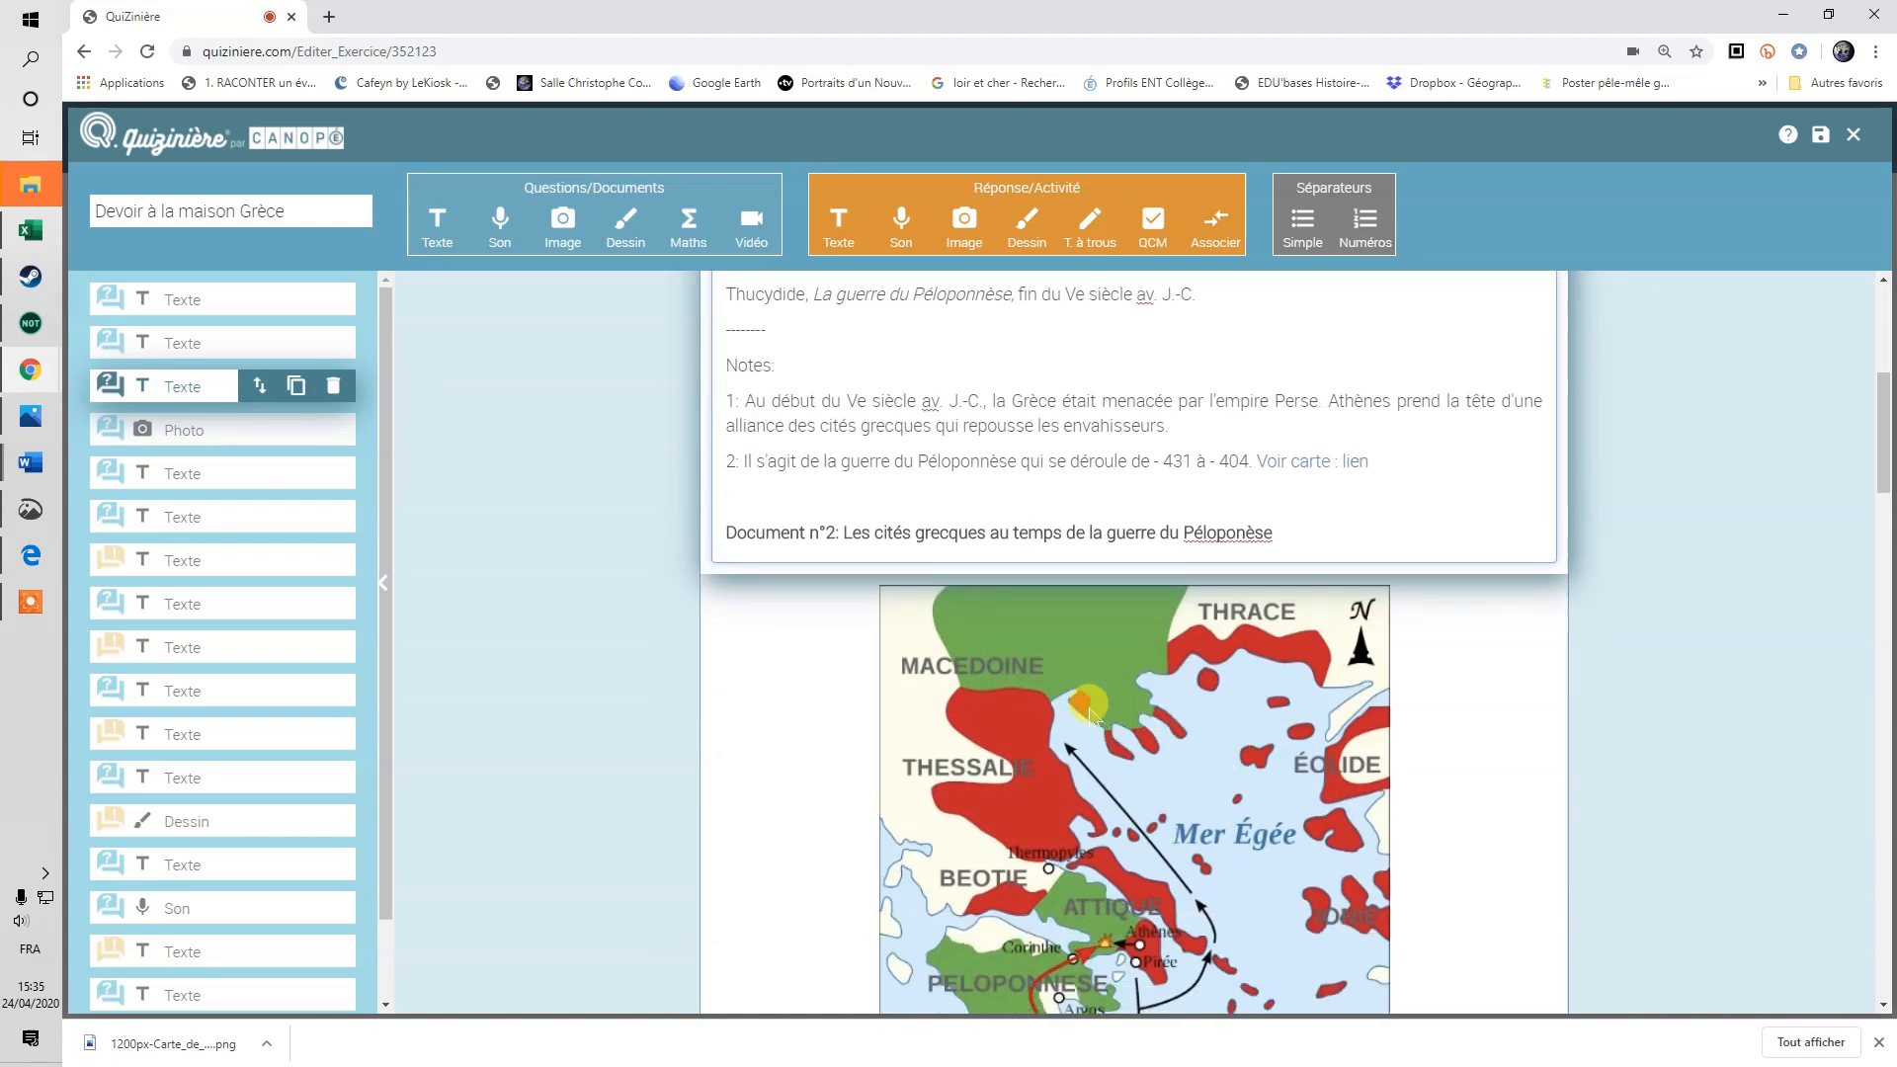
left_click(215, 426)
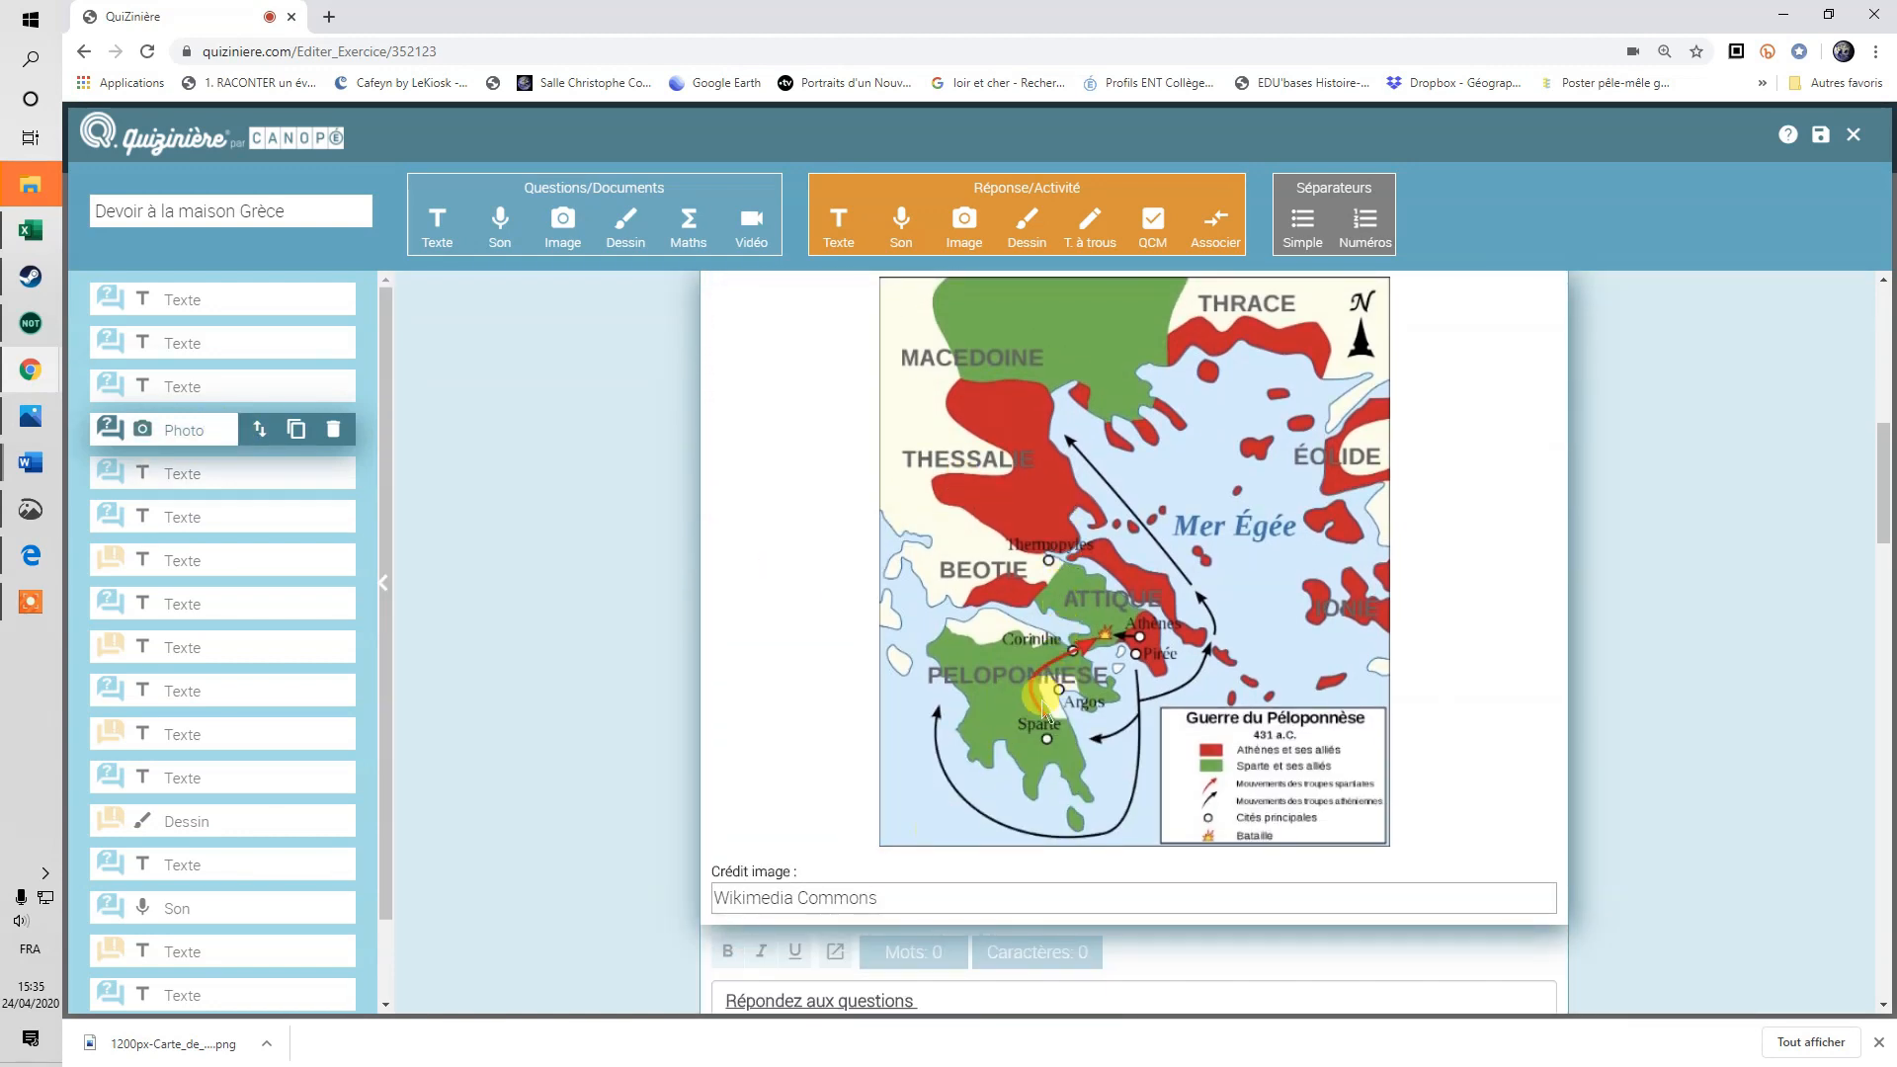
scroll(1040, 691, "up", 3)
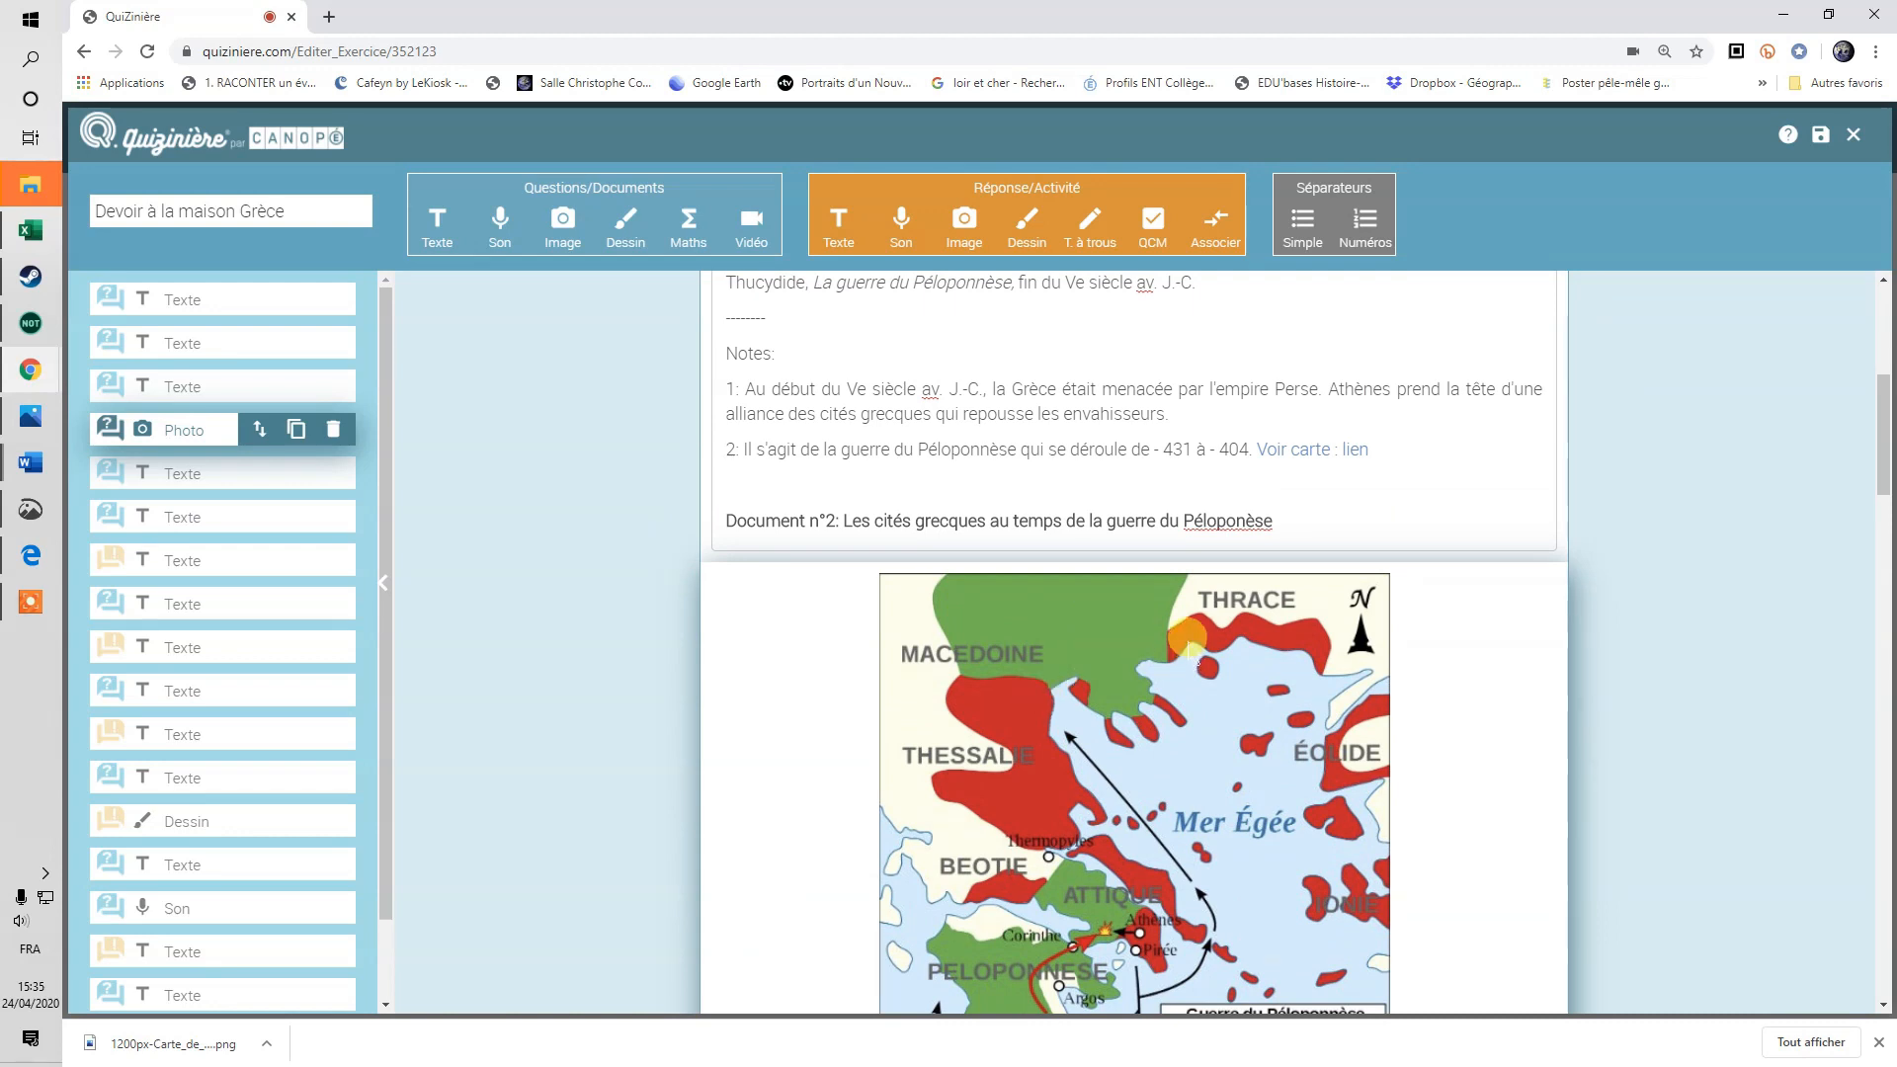
scroll(988, 513, "up", 1)
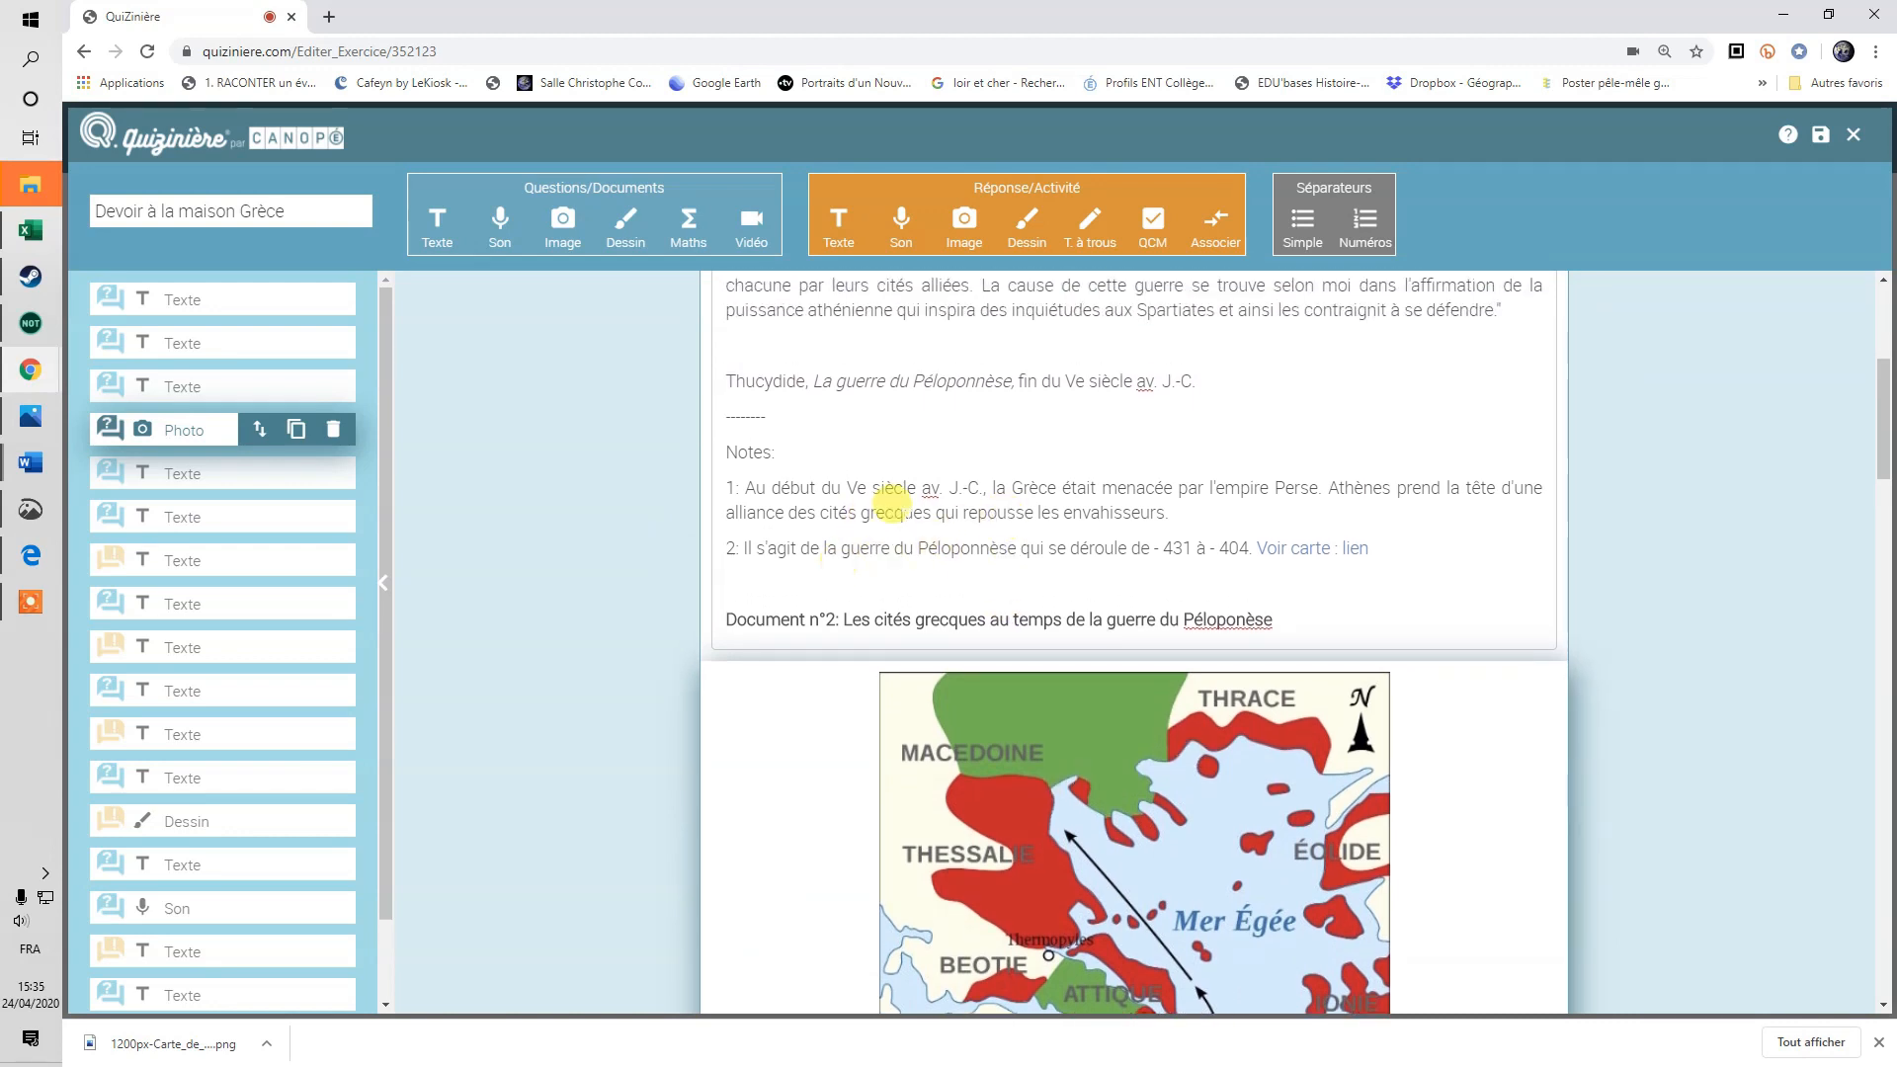
left_click(1028, 413)
left_click_drag(1270, 617, 677, 606)
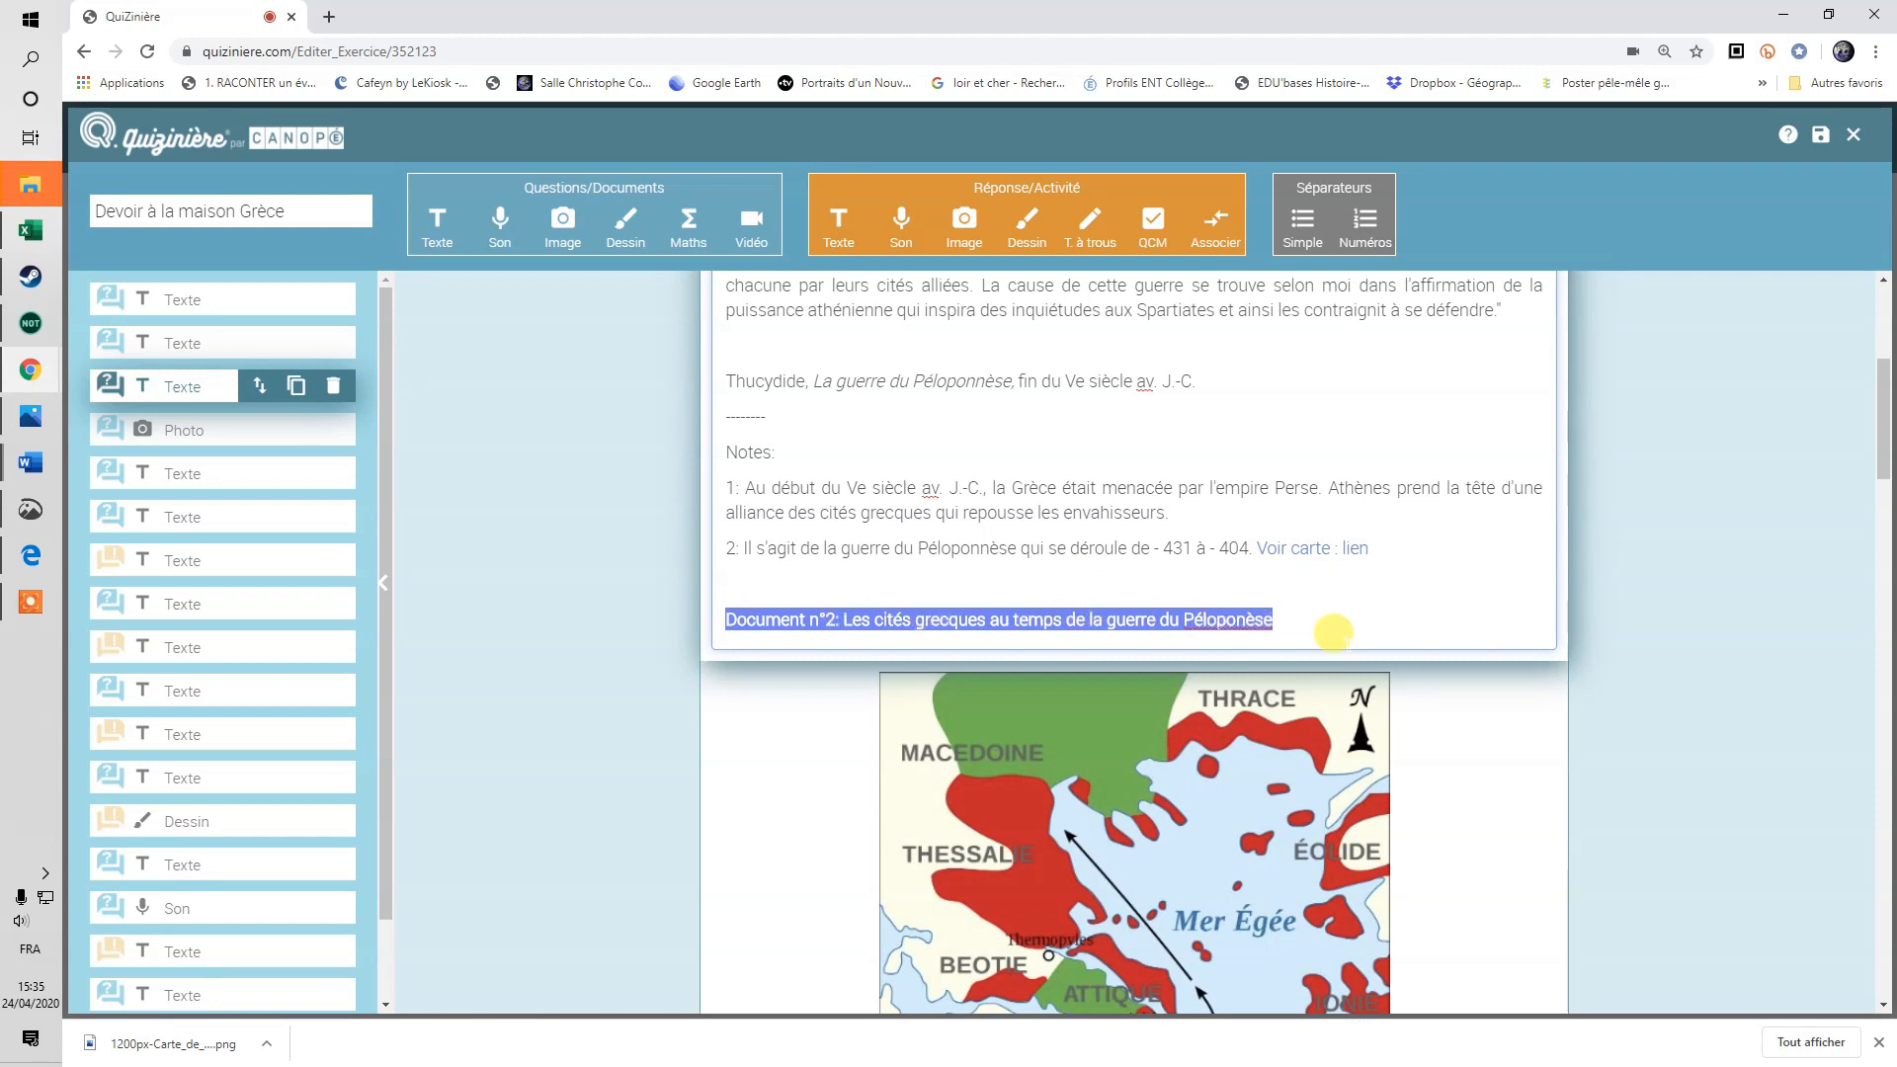
left_click(780, 713)
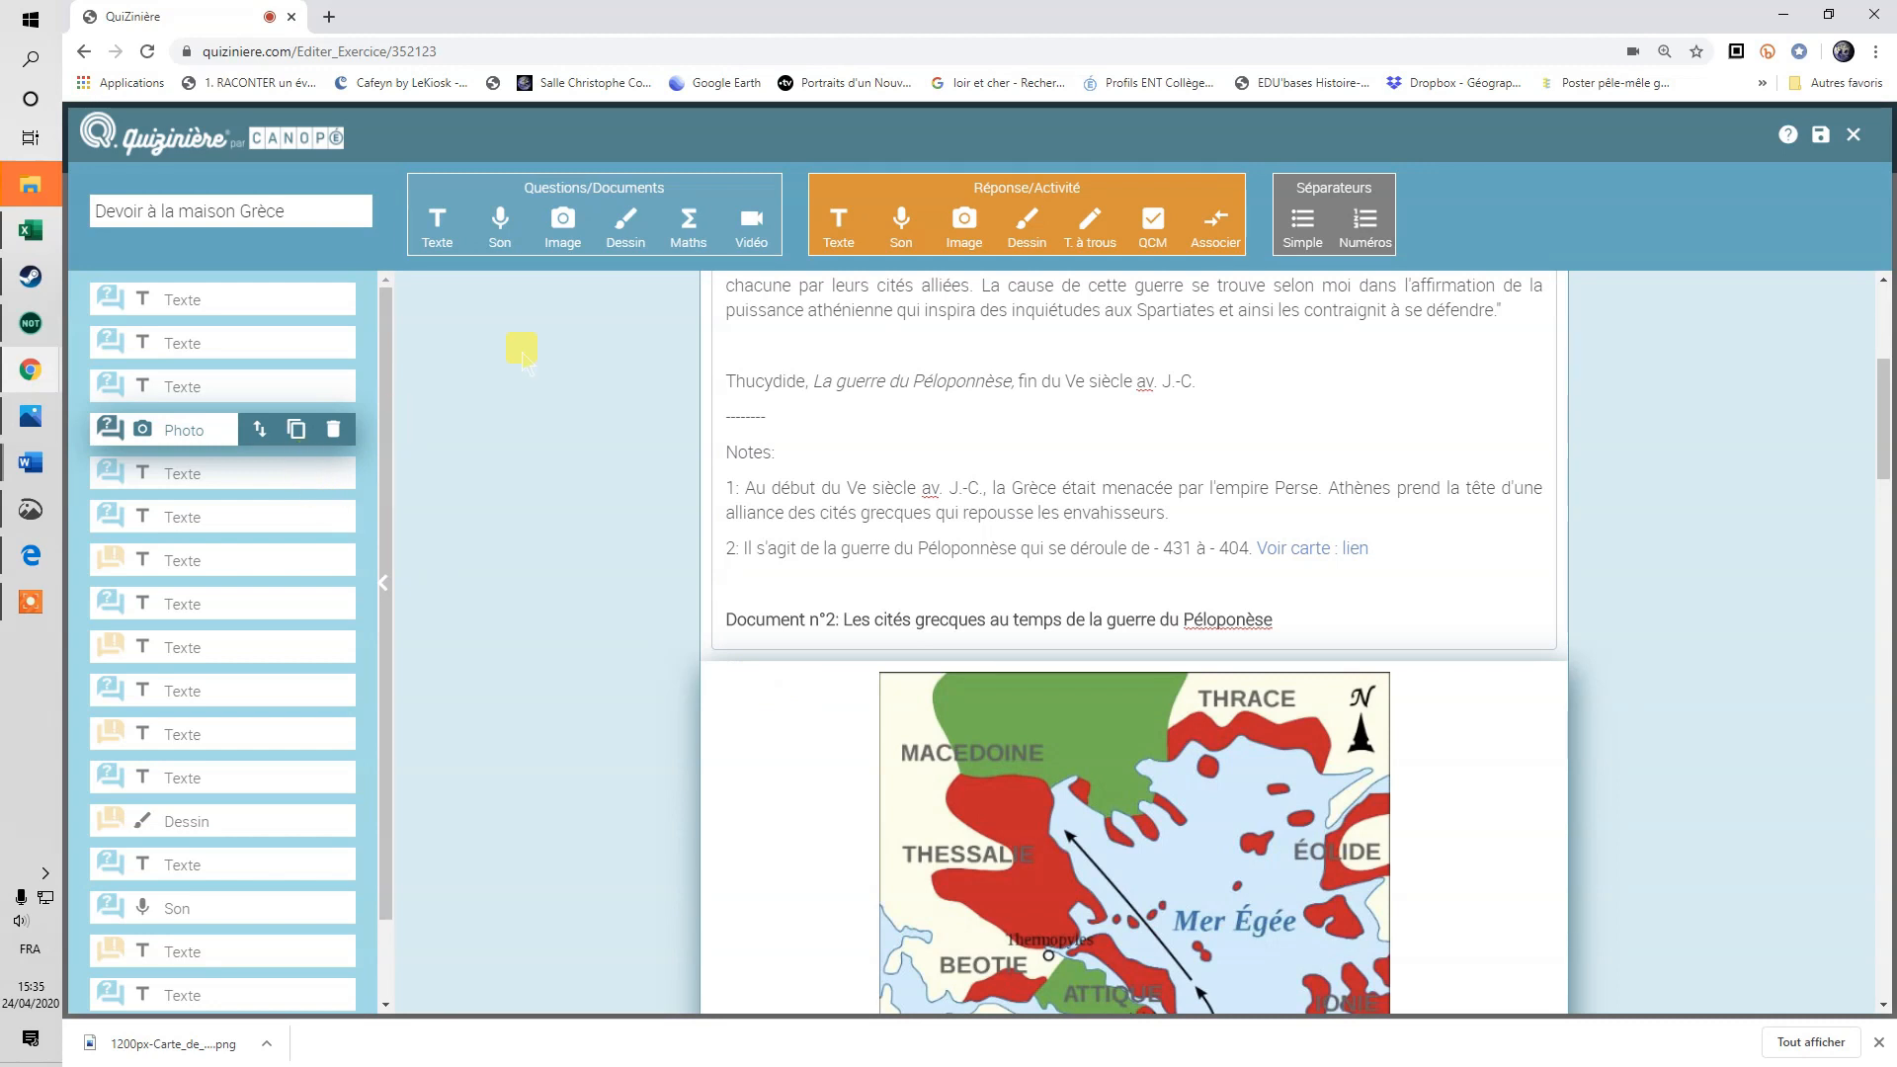
Add a text block moved above the Greek map and type 'Titre' in it.
left_click(436, 237)
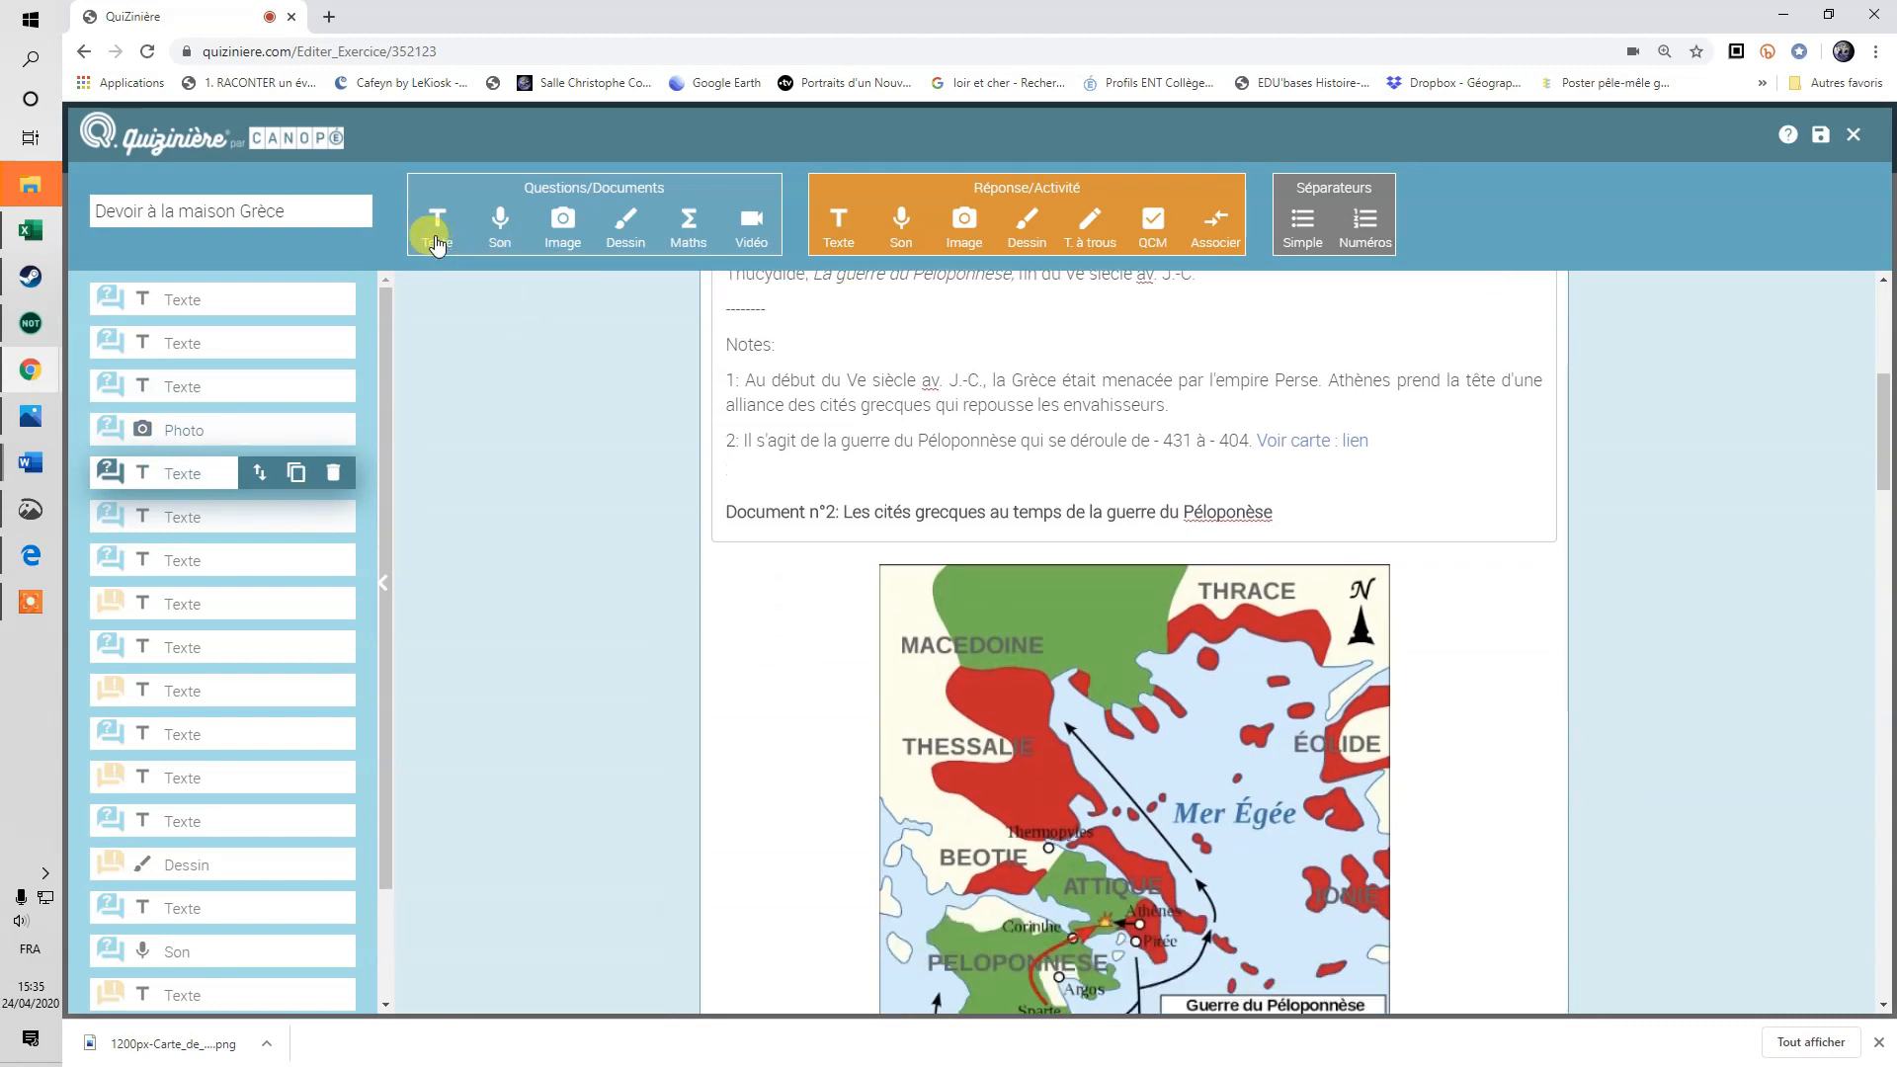
left_click_drag(250, 473, 249, 427)
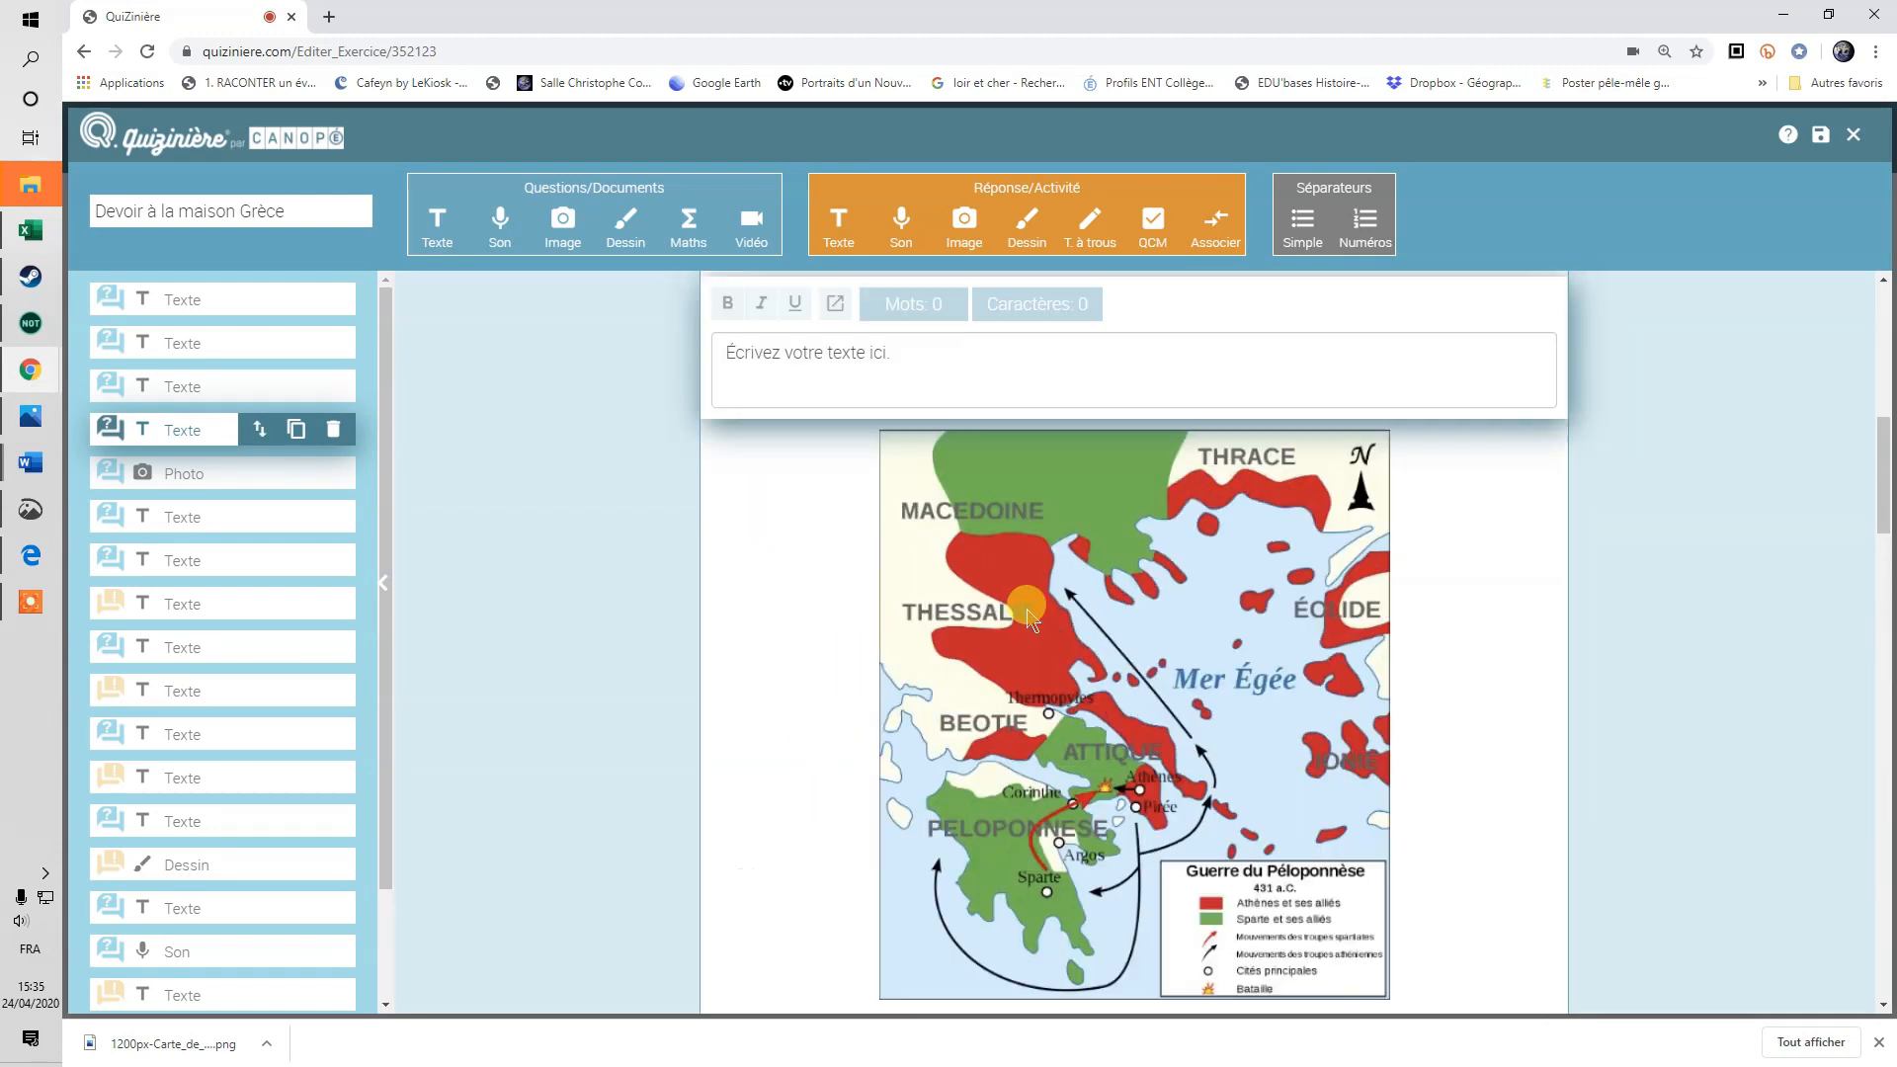
left_click(840, 482)
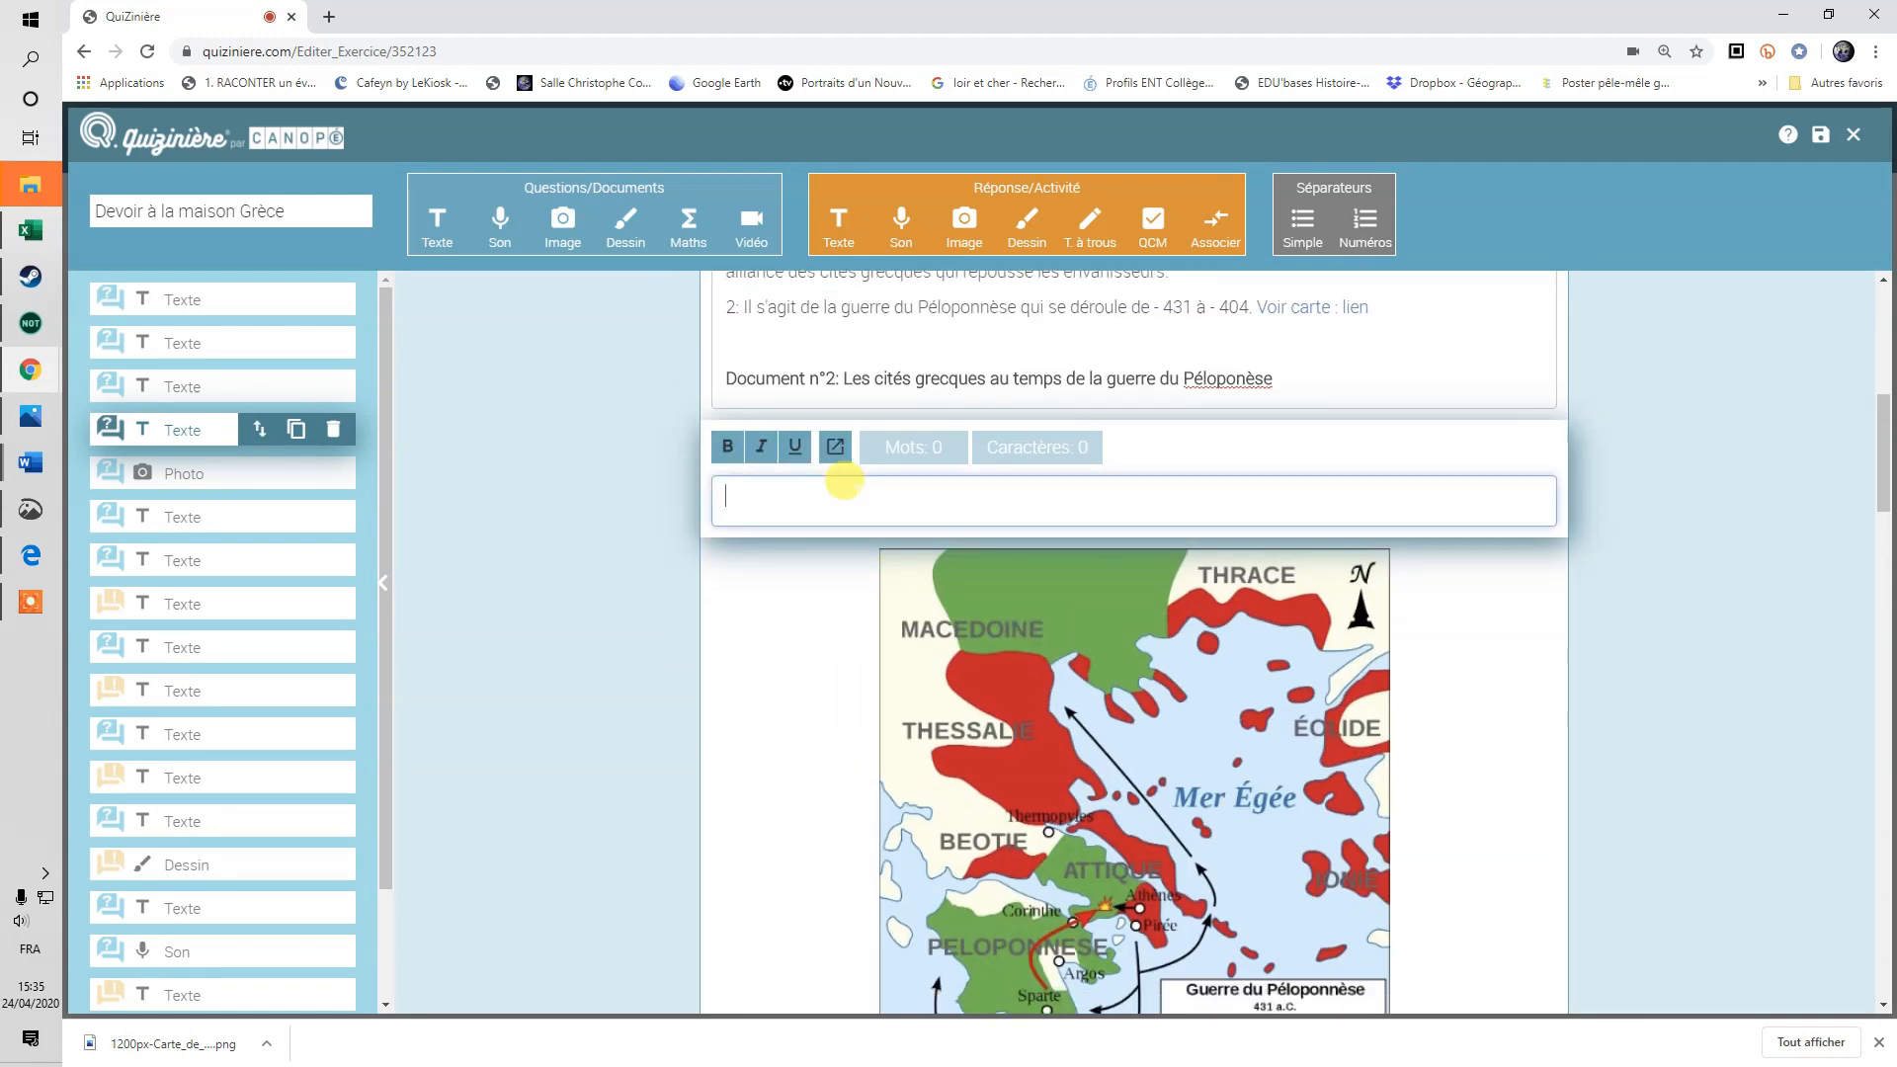
left_click(1646, 555)
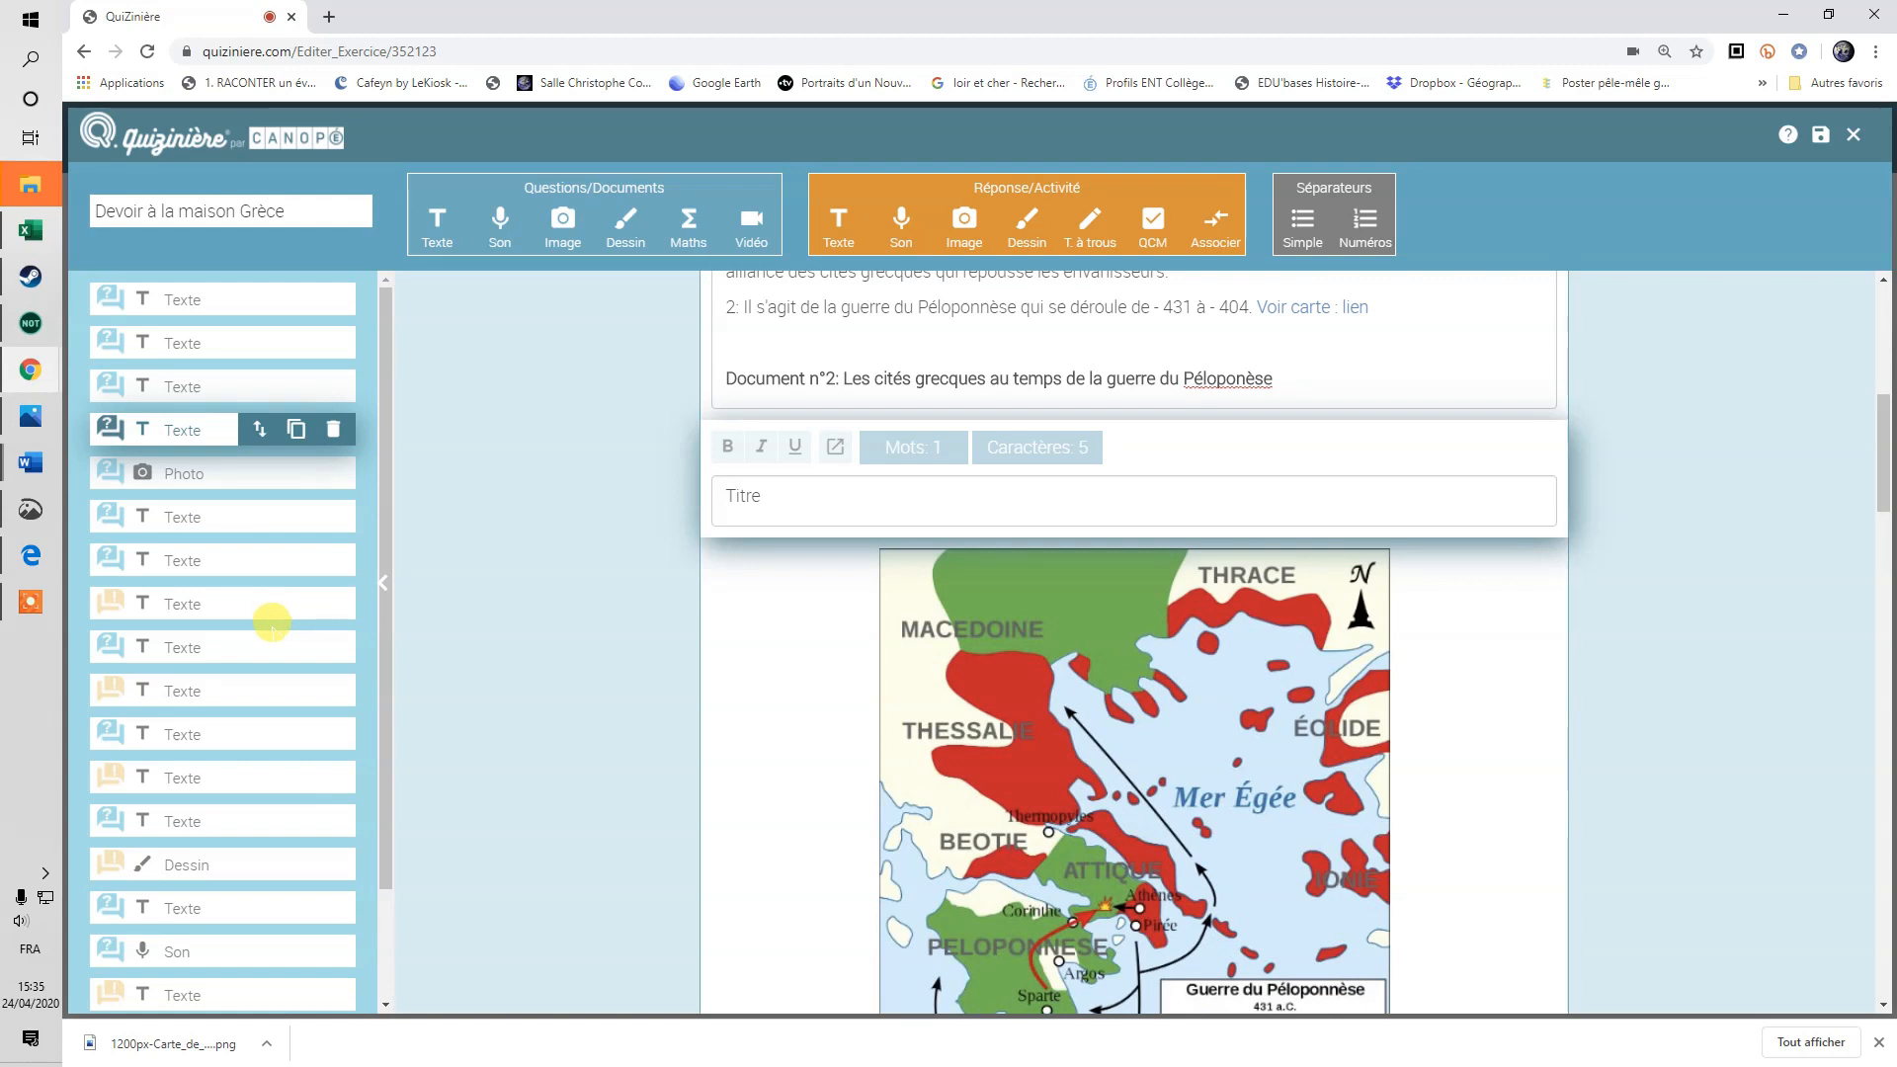
scroll(177, 815, "down", 1)
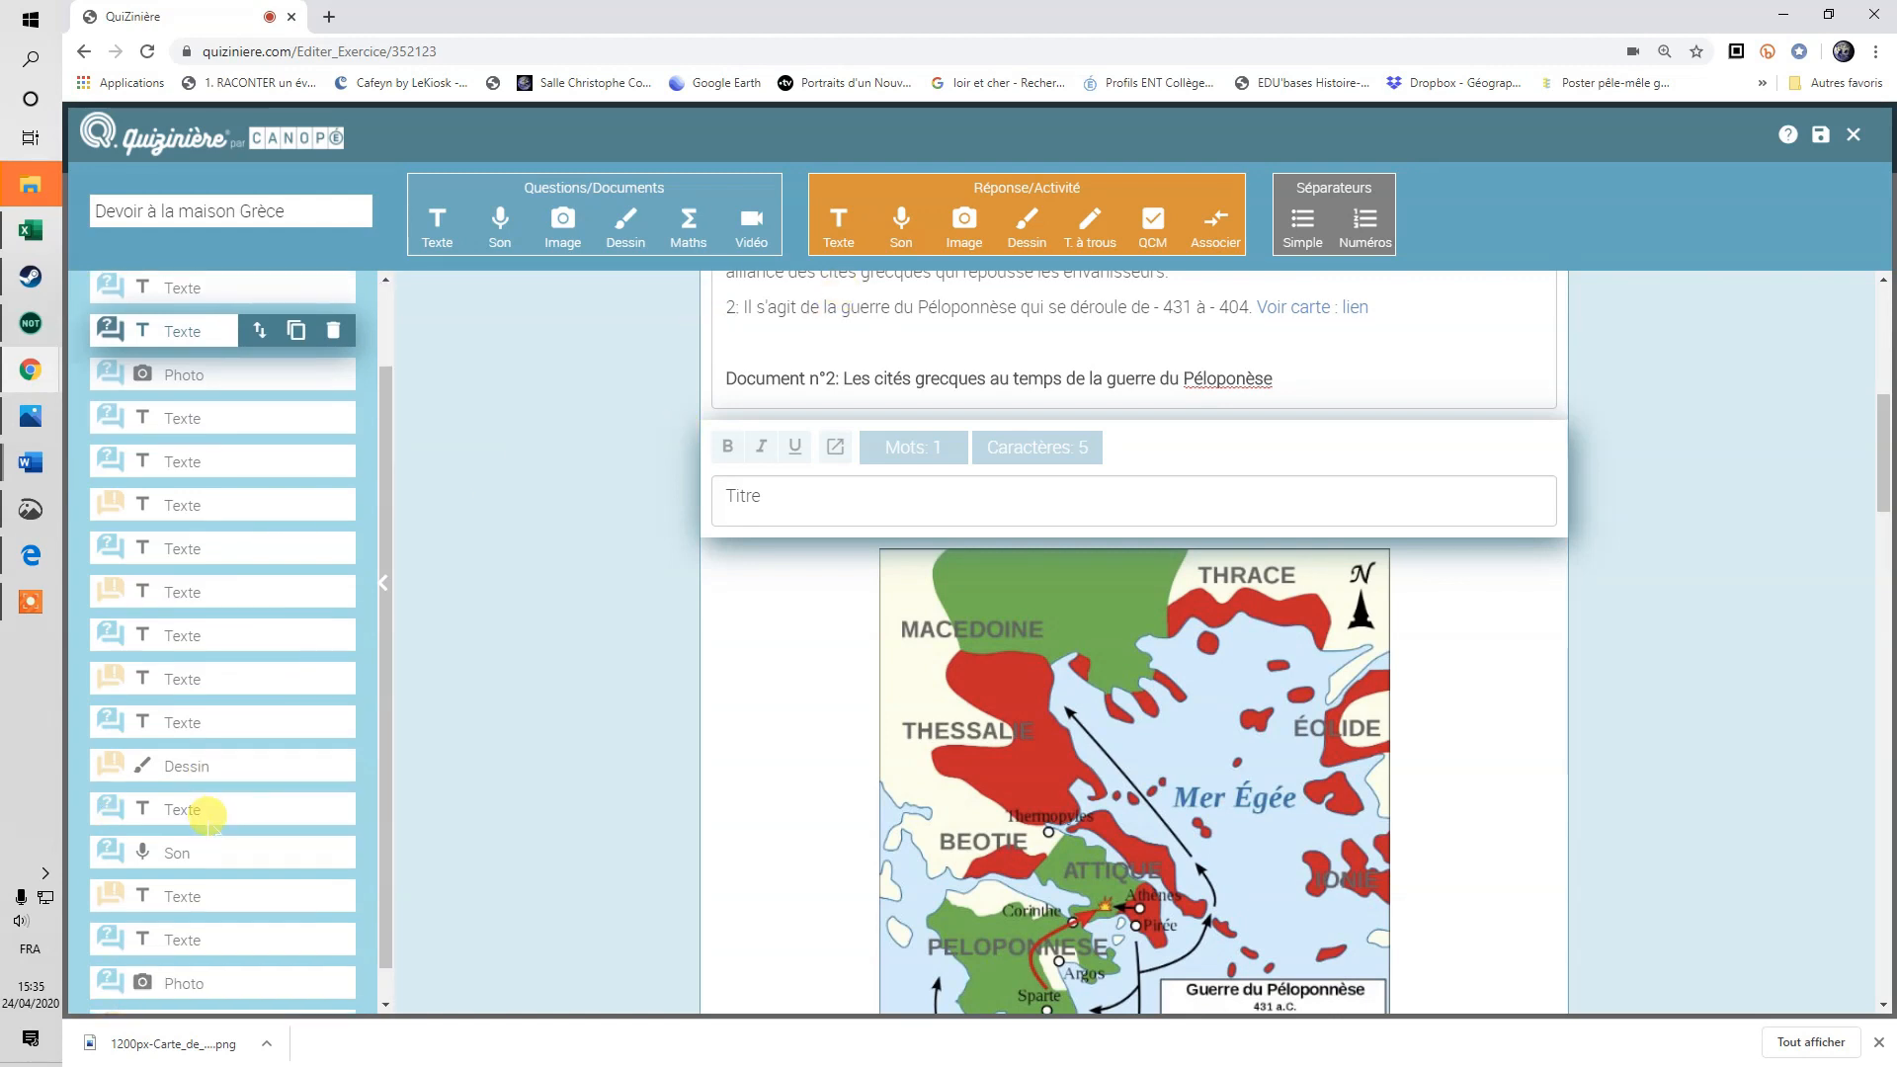
left_click(193, 729)
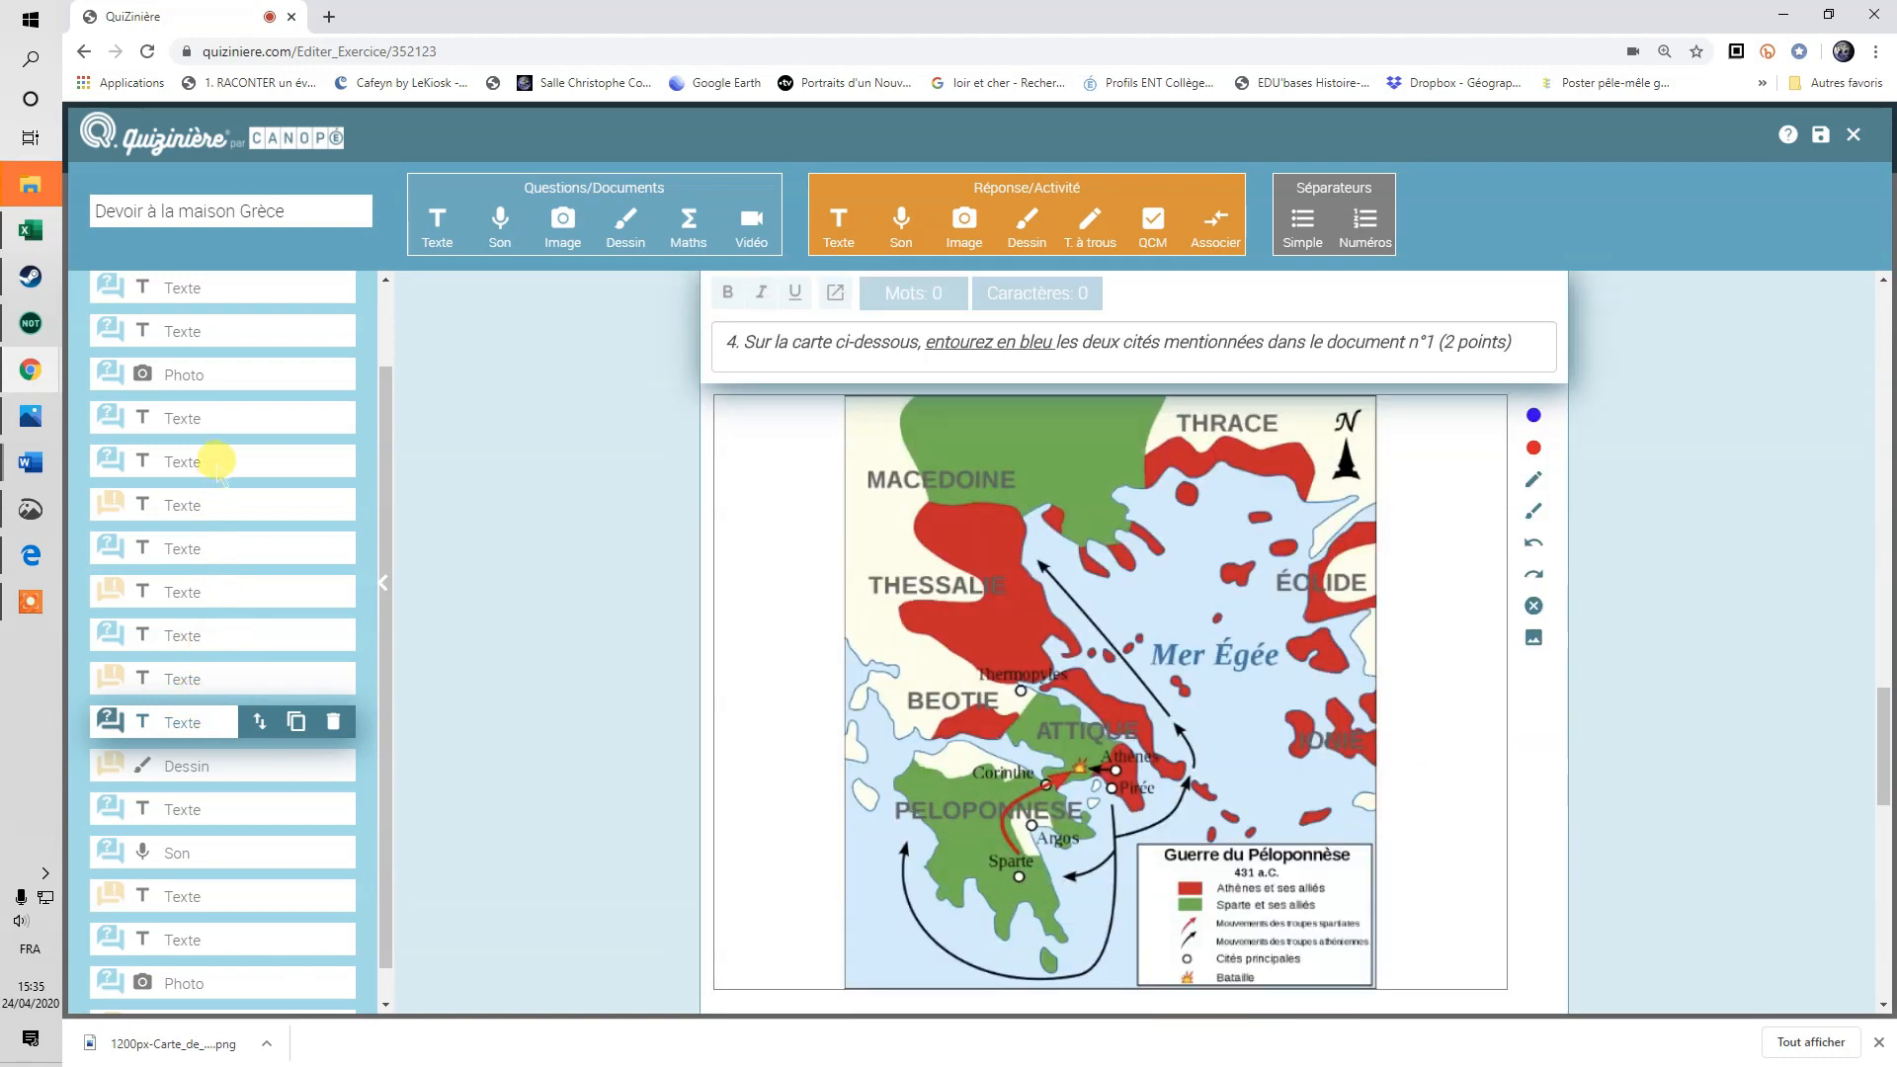
left_click(216, 462)
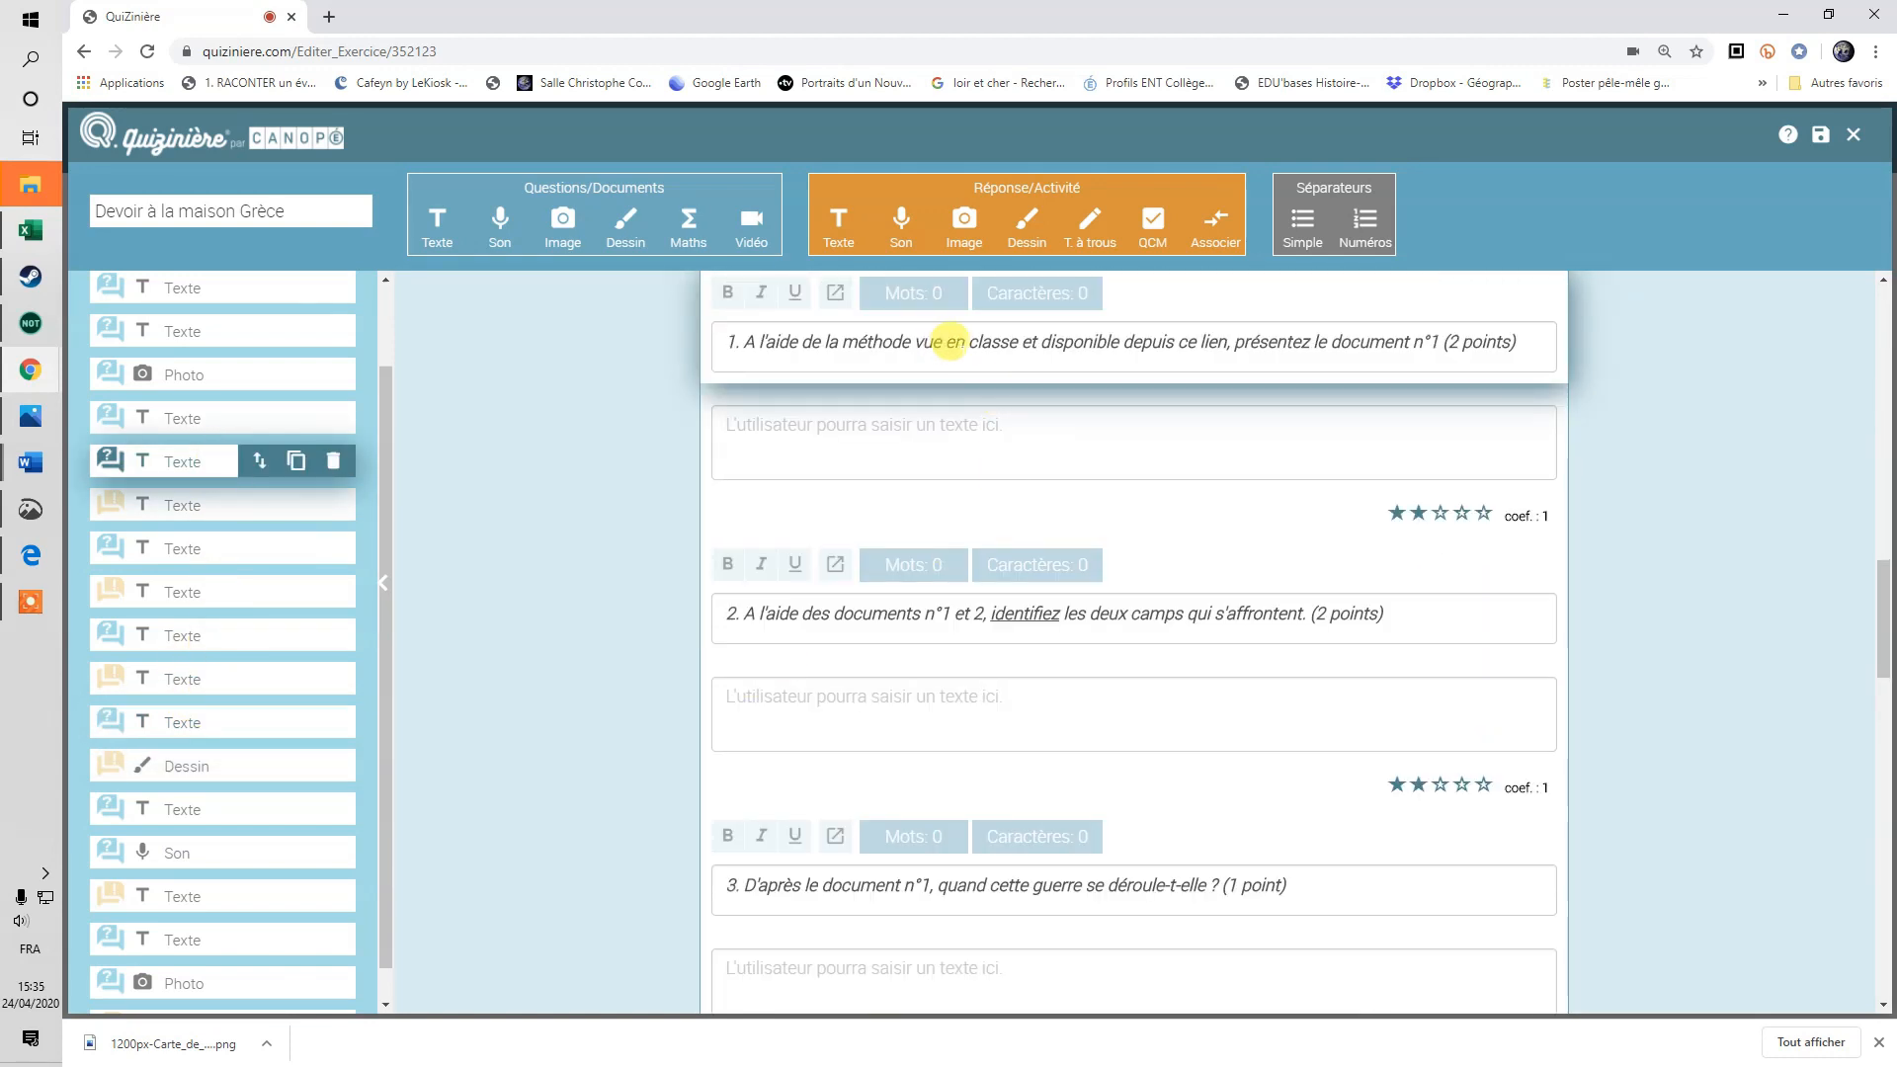
left_click(932, 427)
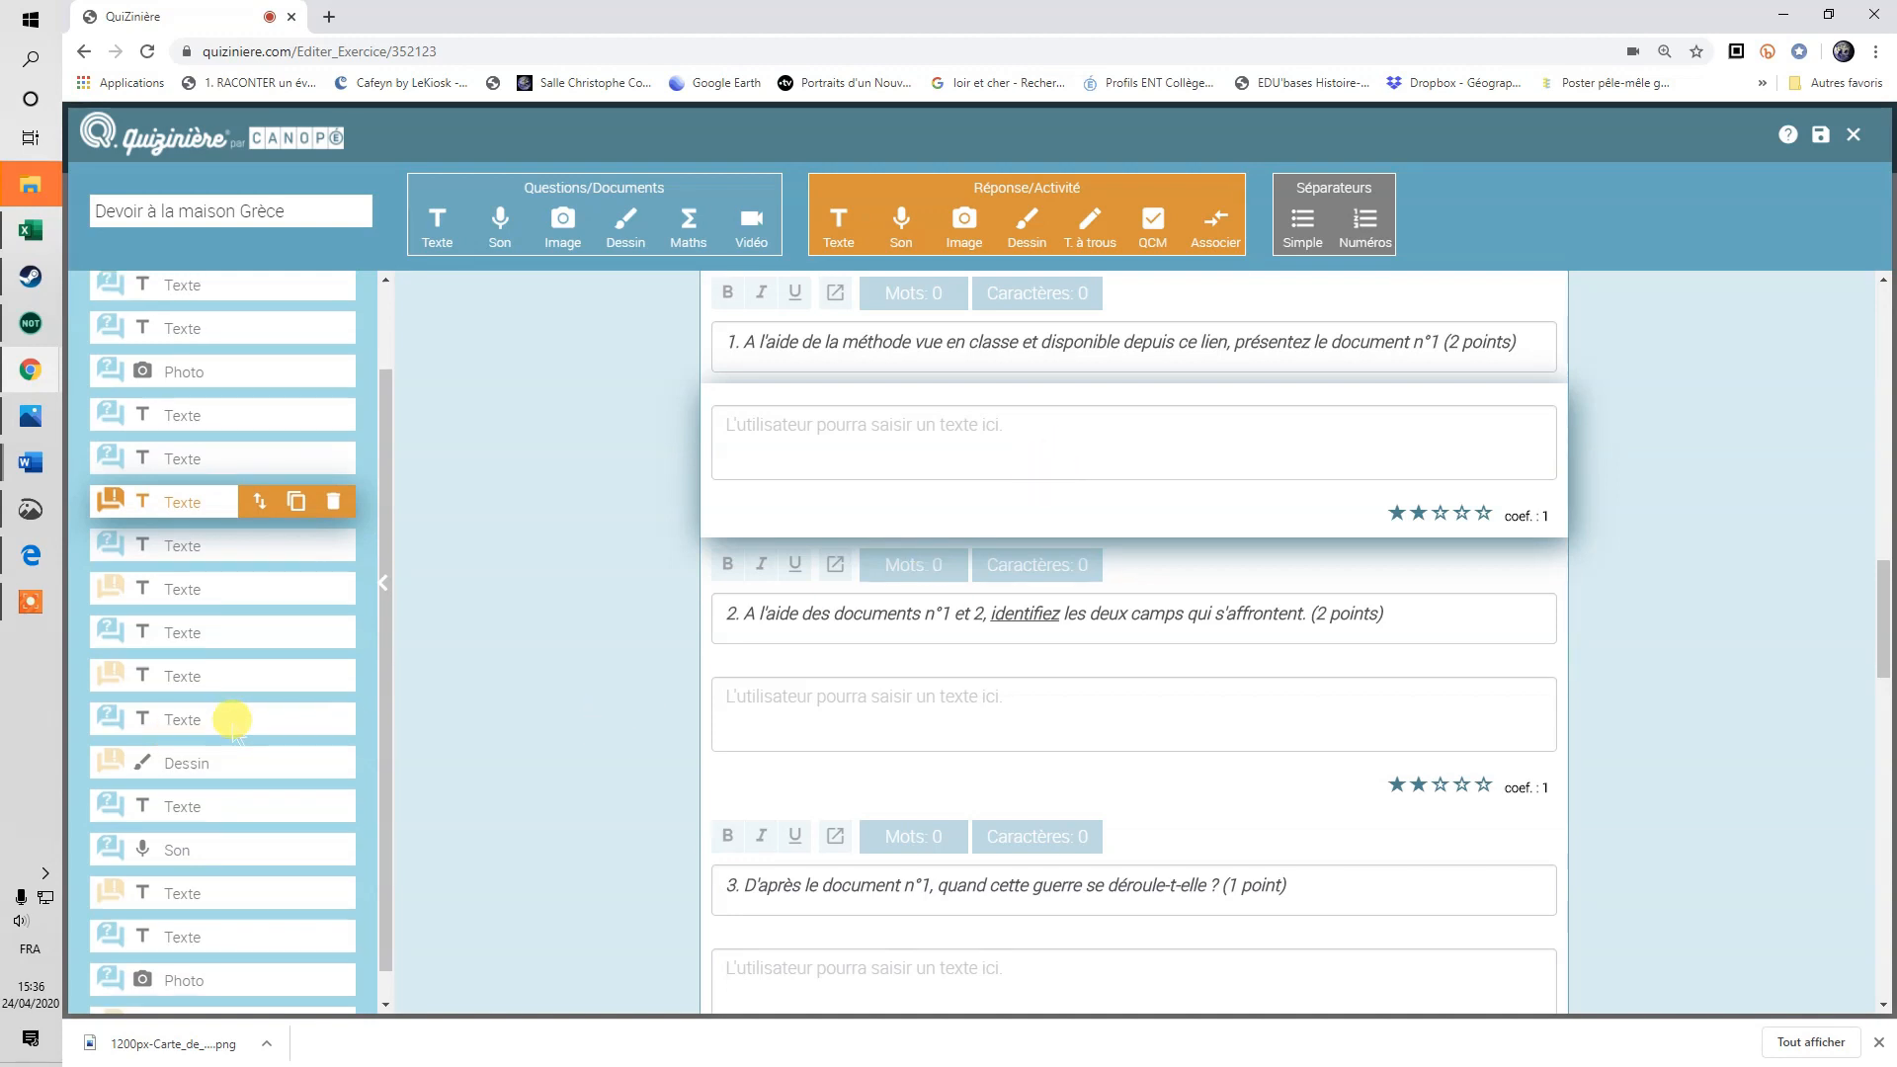
scroll(228, 751, "down", 1)
left_click(212, 816)
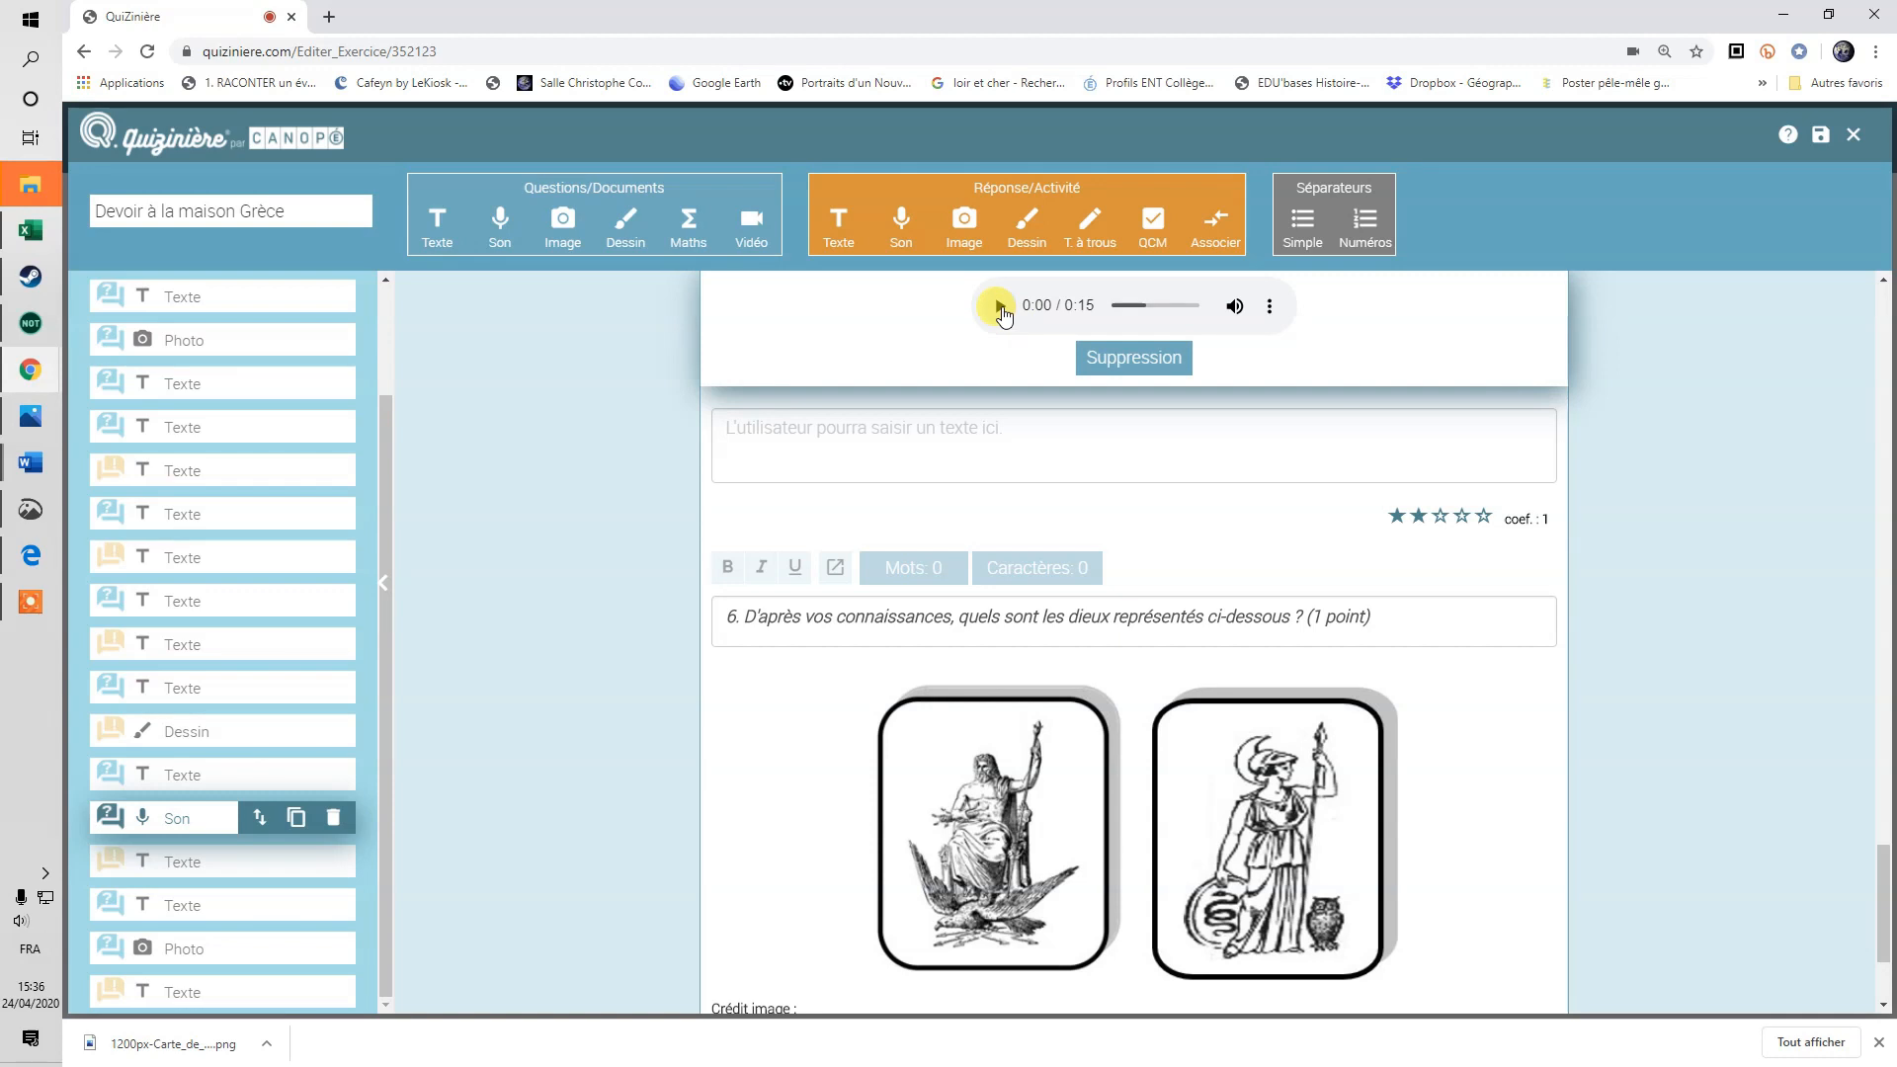
left_click(1000, 306)
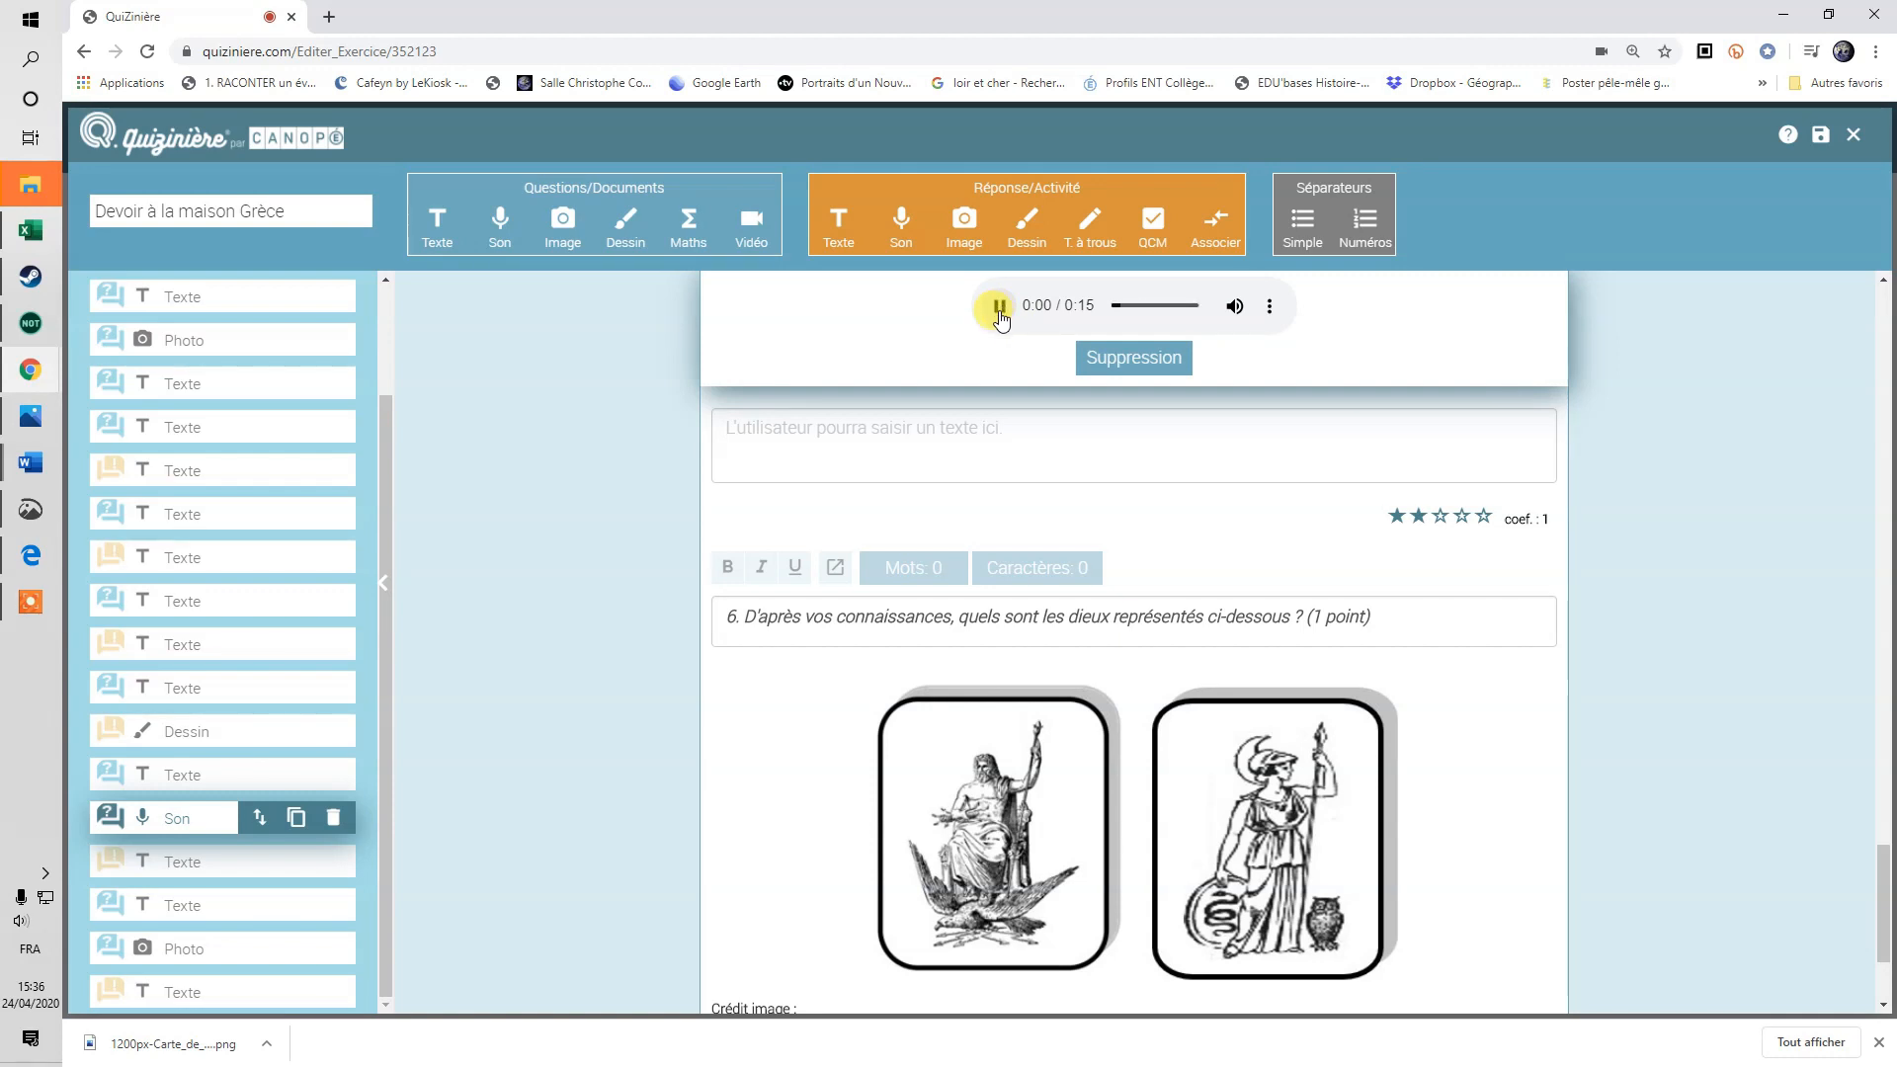
scroll(1270, 422, "up", 5)
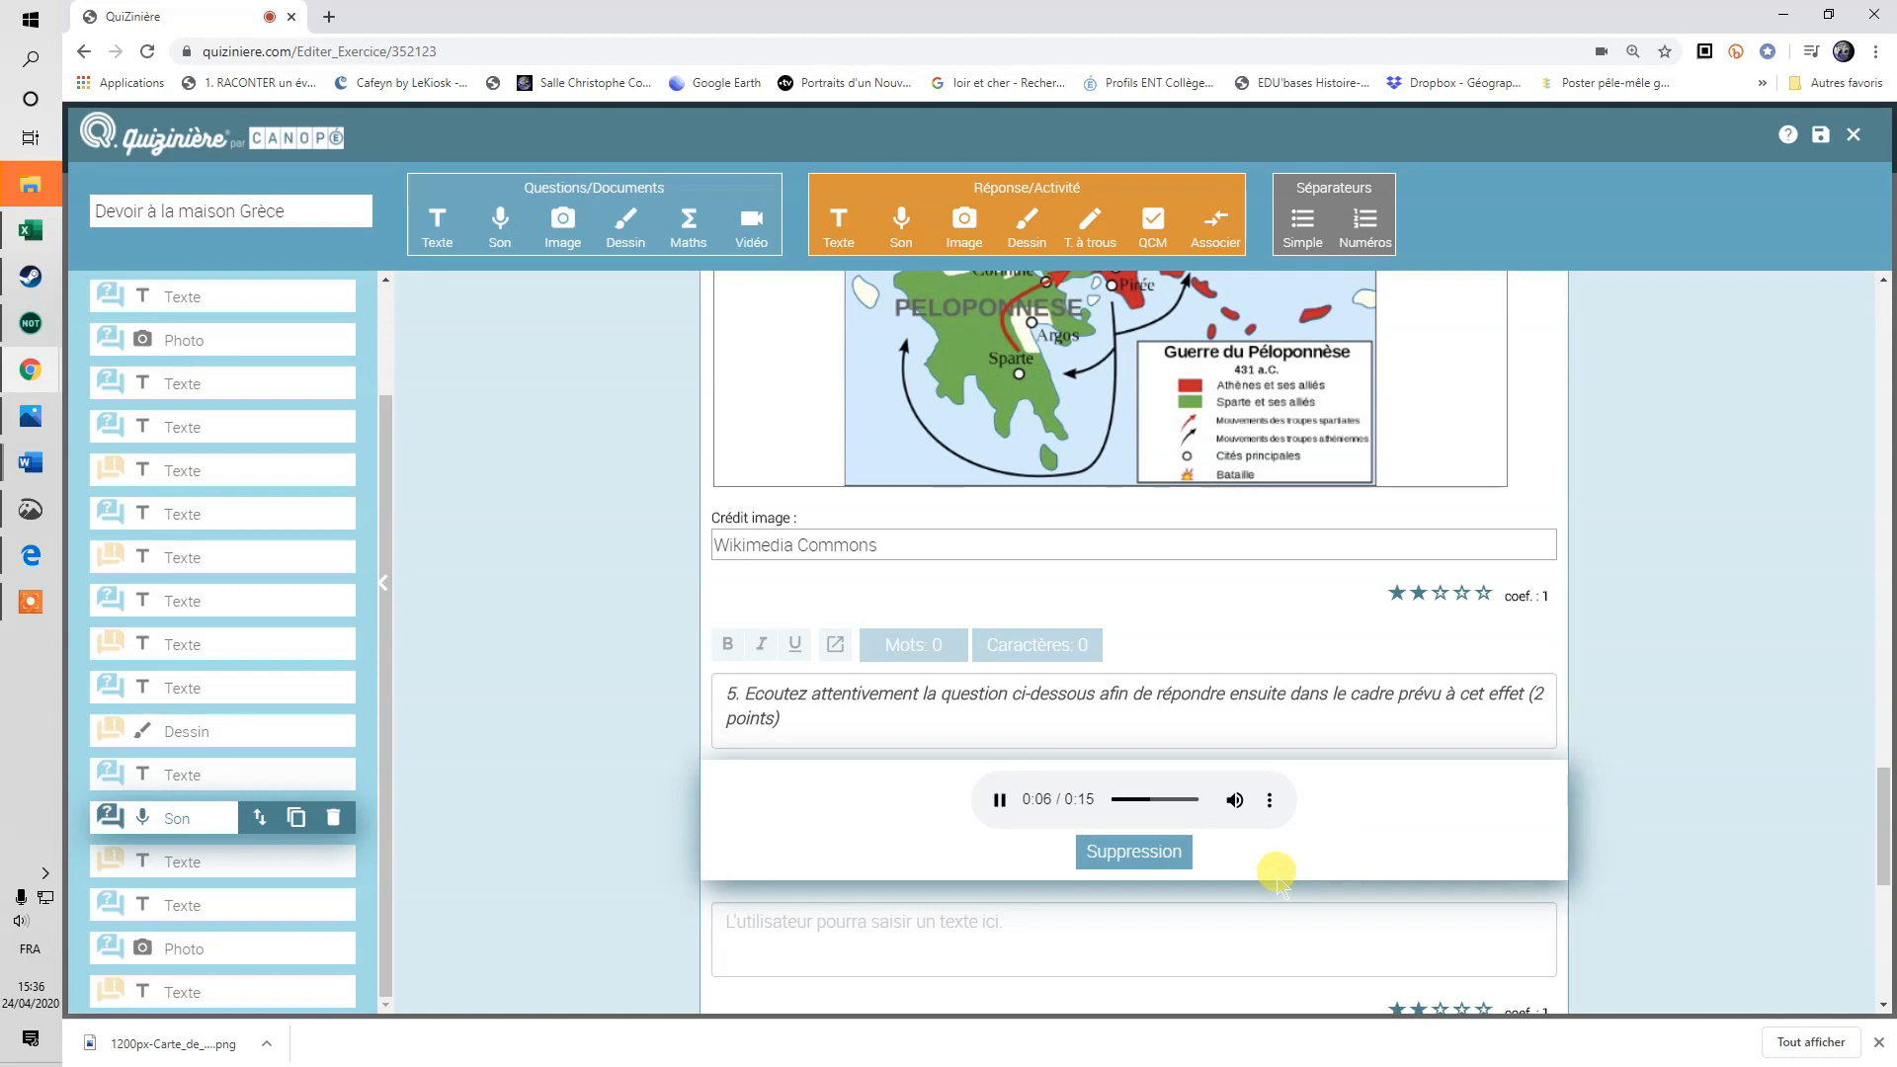
left_click(1000, 800)
Save and close the Grèce homework, then edit 'B) Les premiers êtres humains… copie'.
left_click(287, 996)
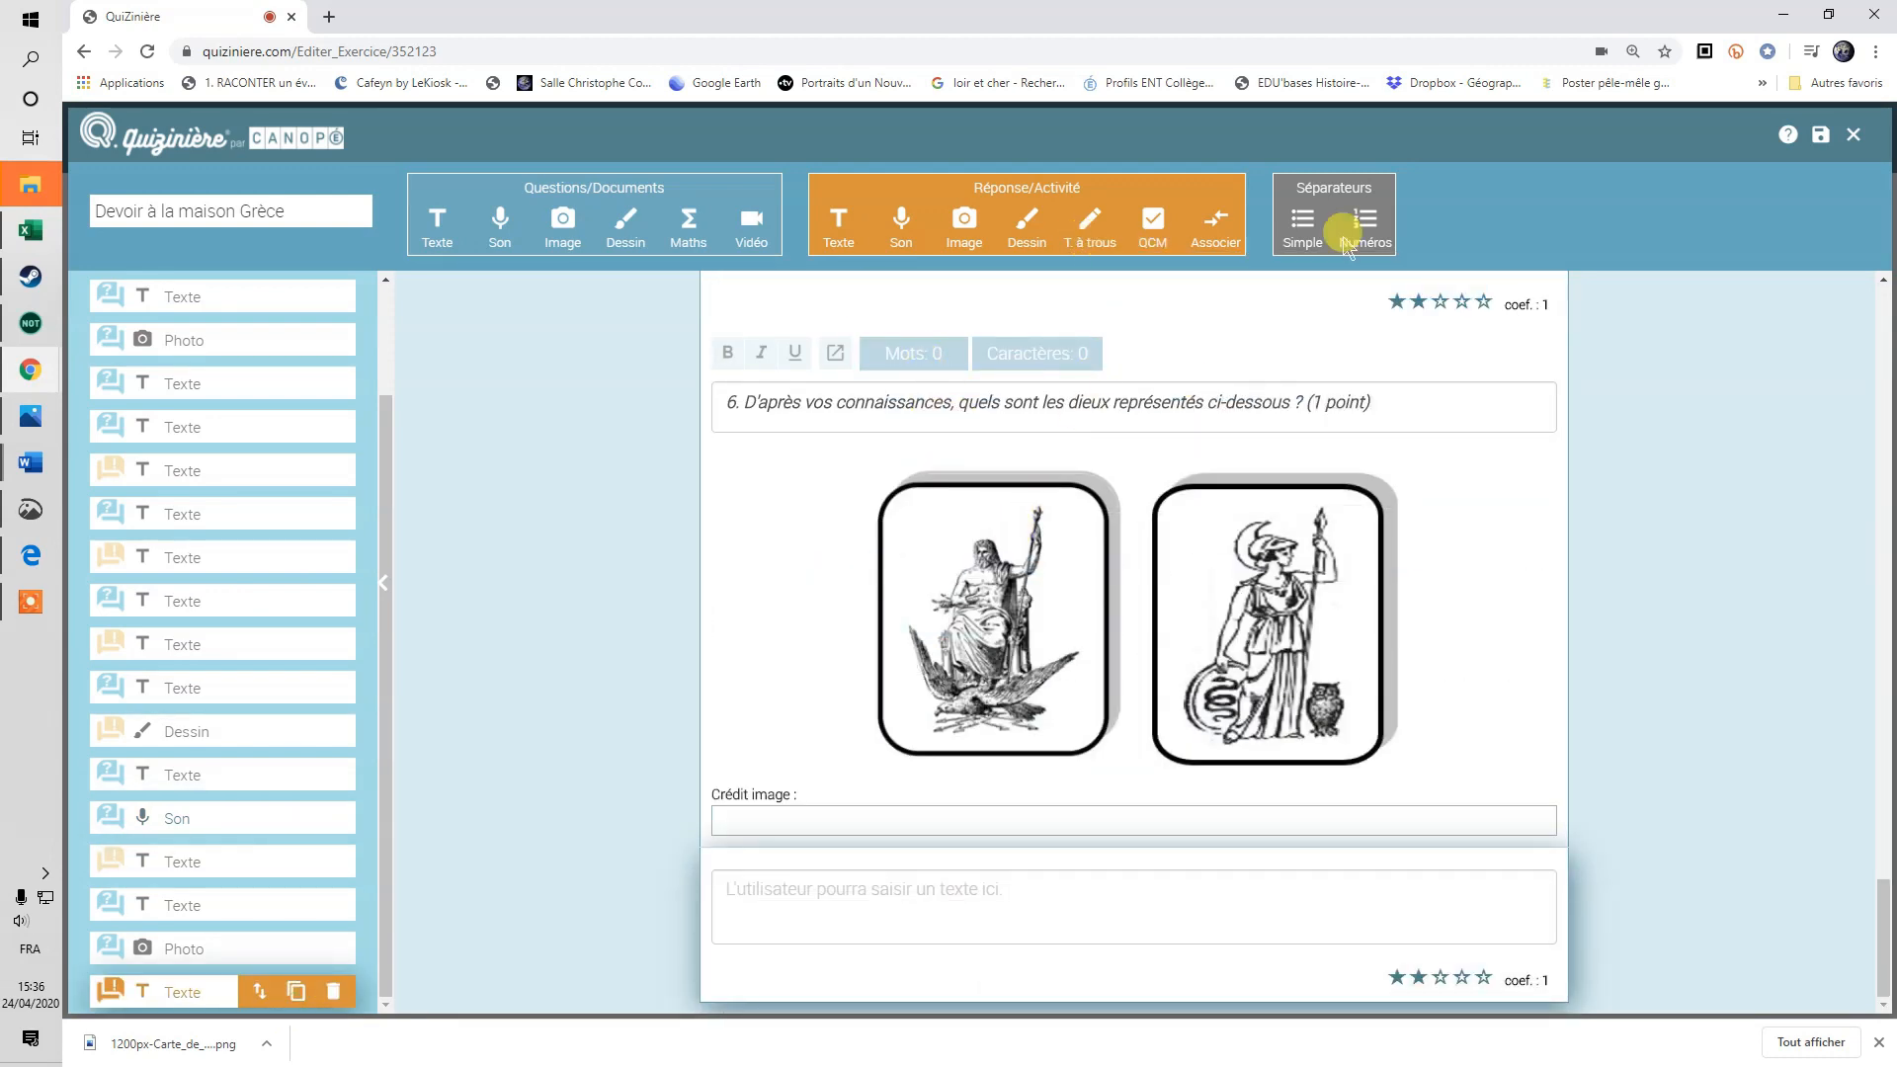
left_click(1820, 135)
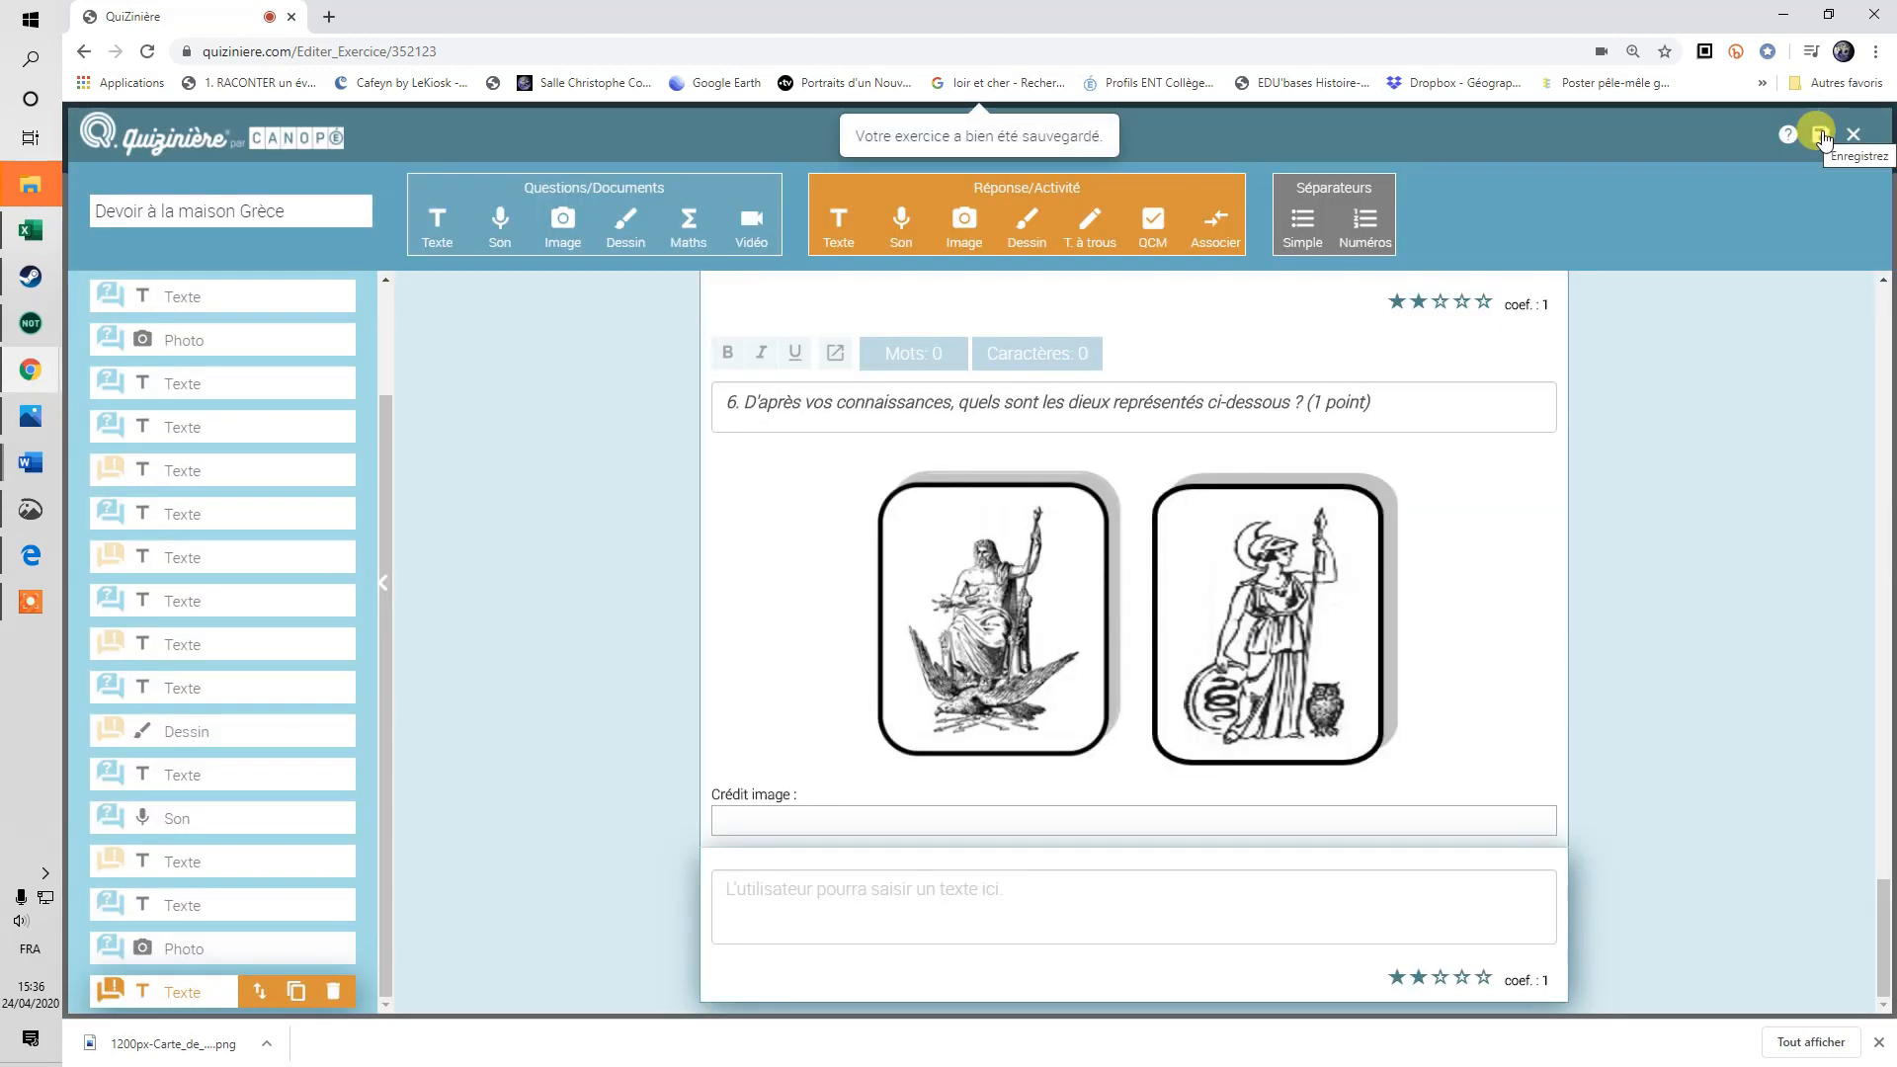
left_click(1854, 135)
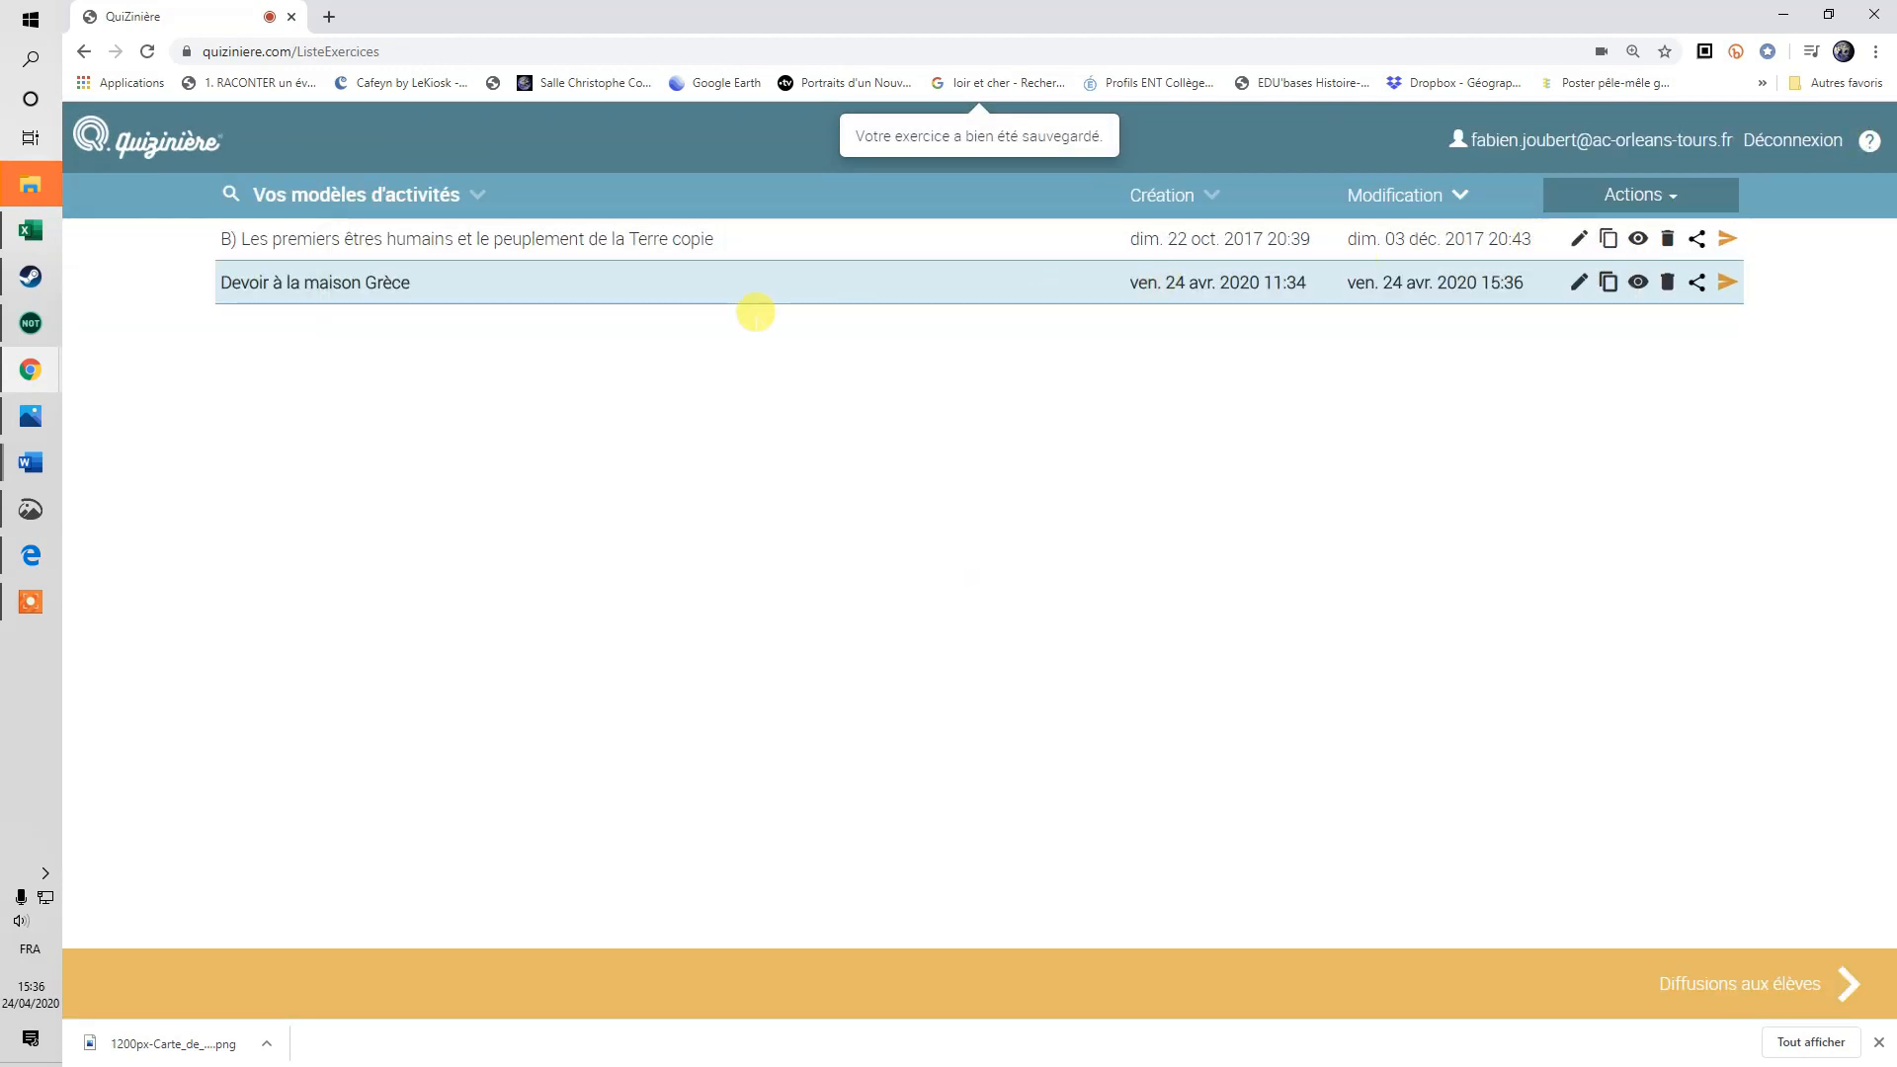
left_click(1086, 239)
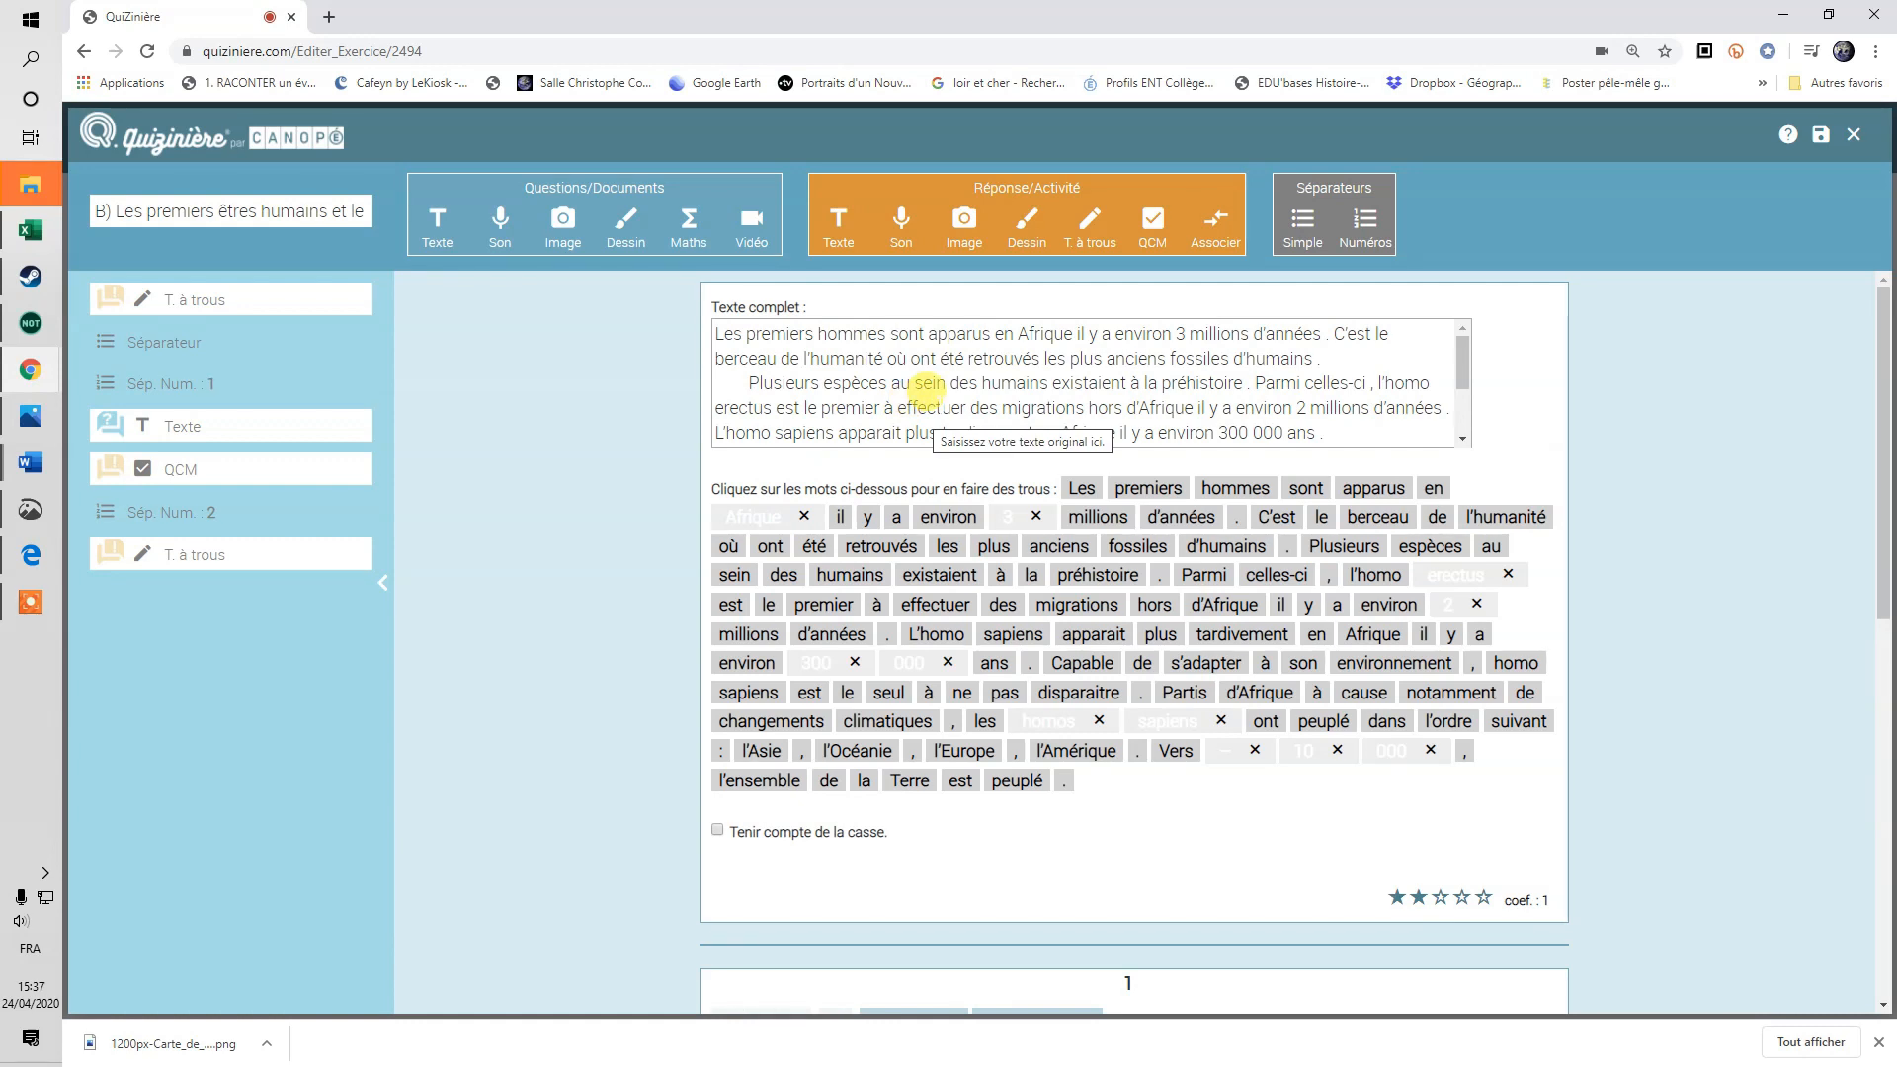
Save the early-humans fill-in-the-blank activity and close it back to the template list.
left_click(928, 385)
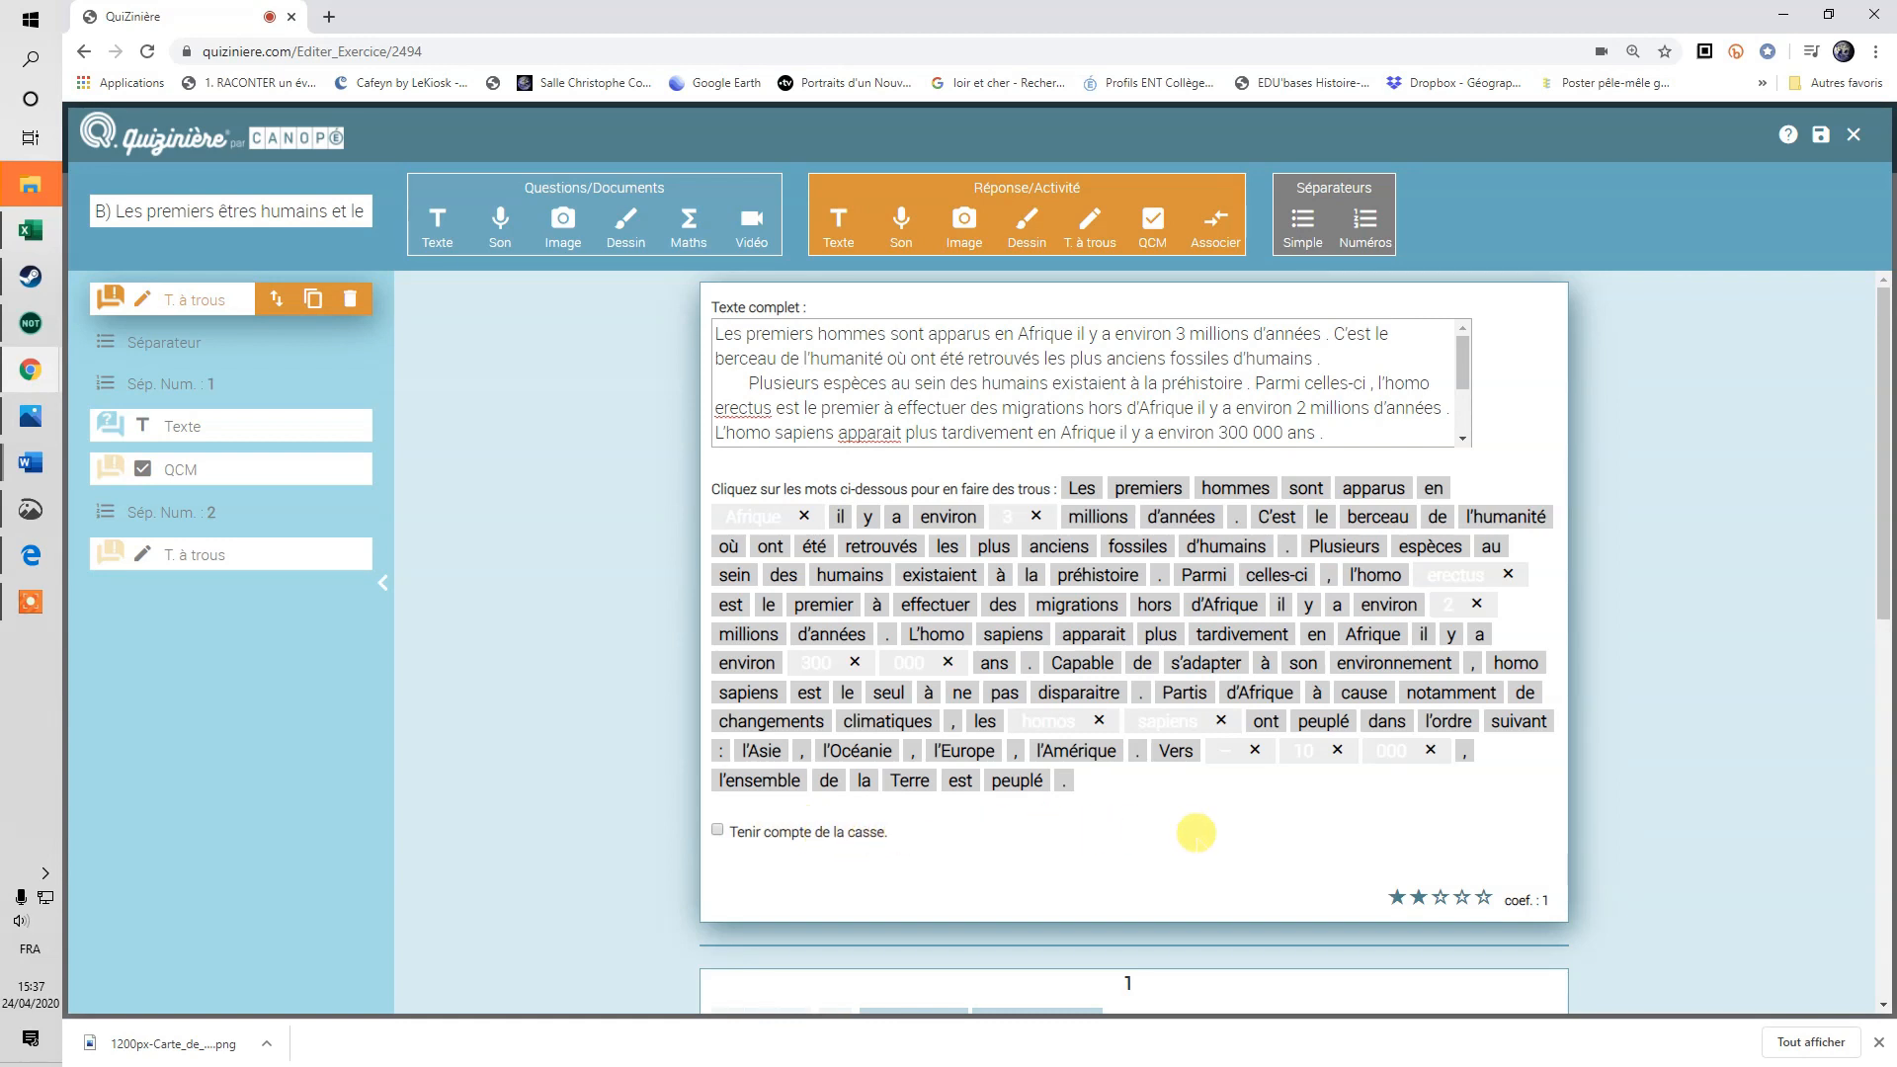
scroll(1215, 865, "down", 1)
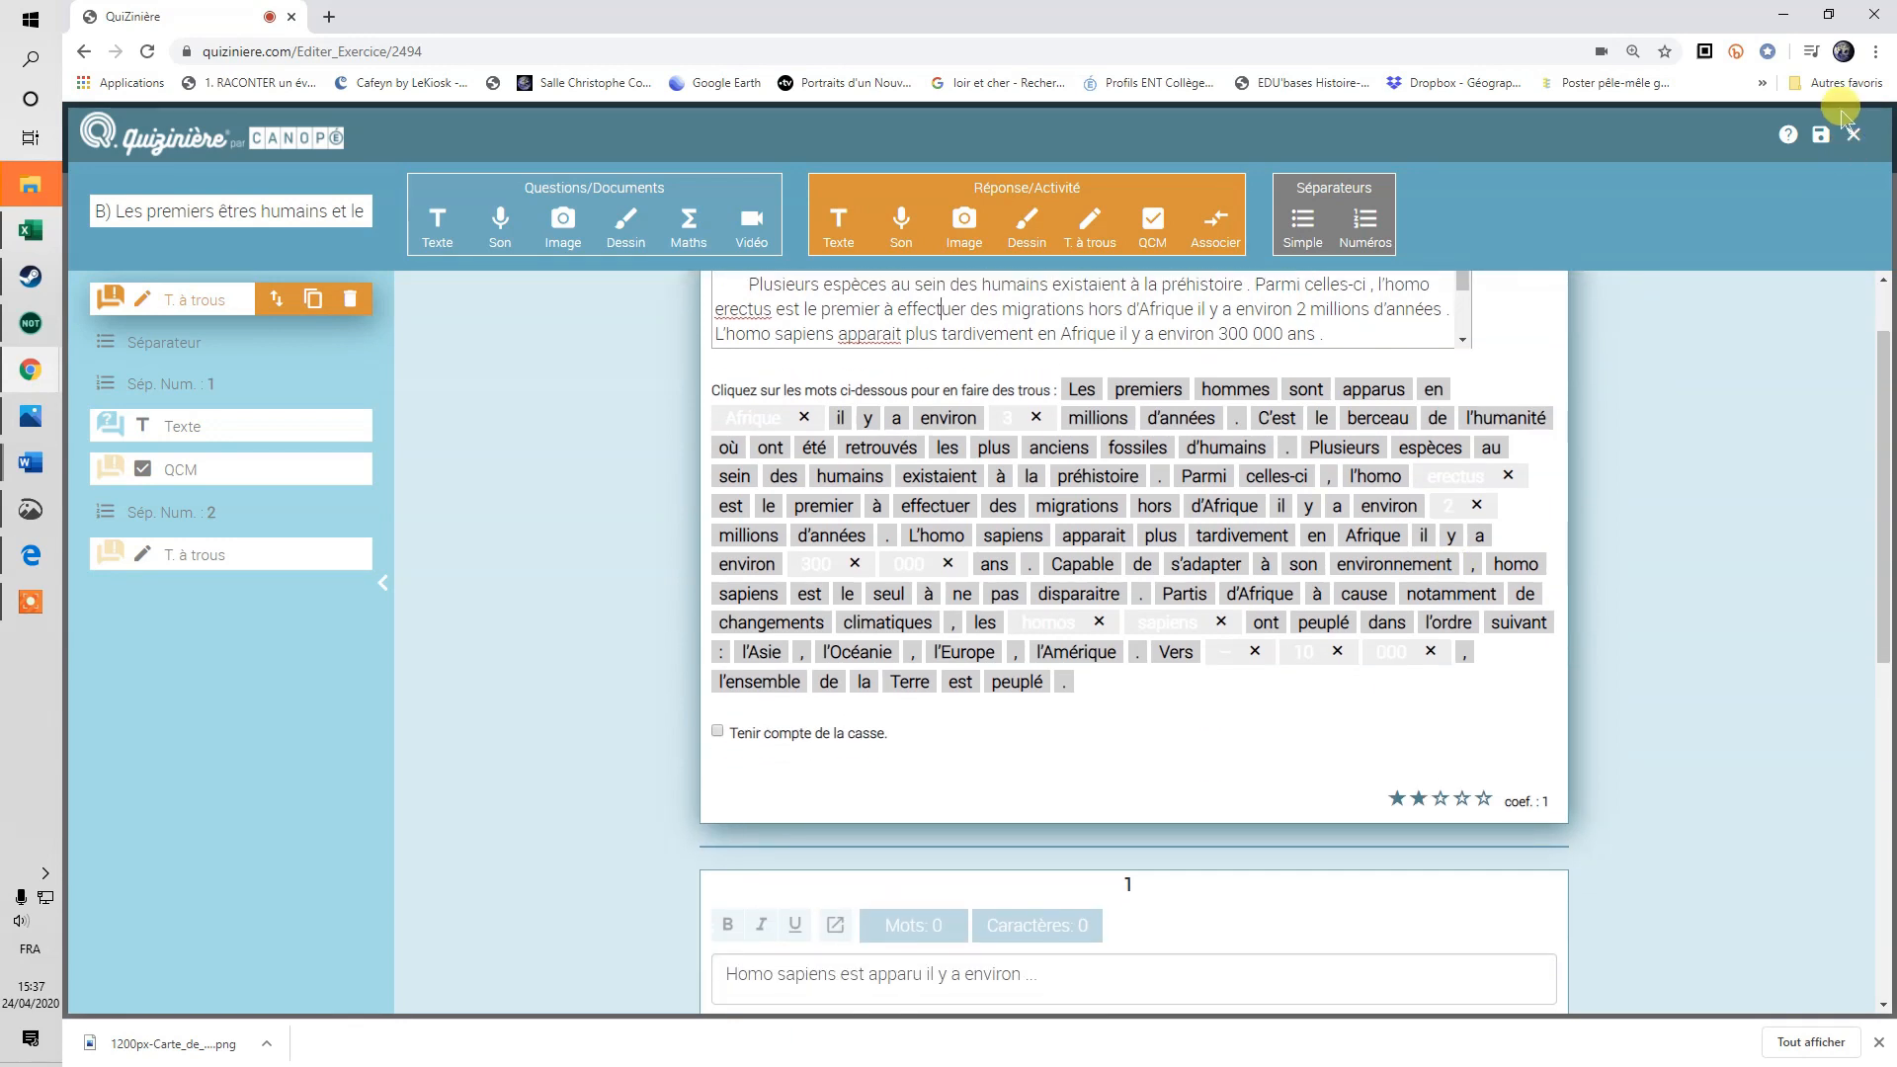
left_click(1815, 136)
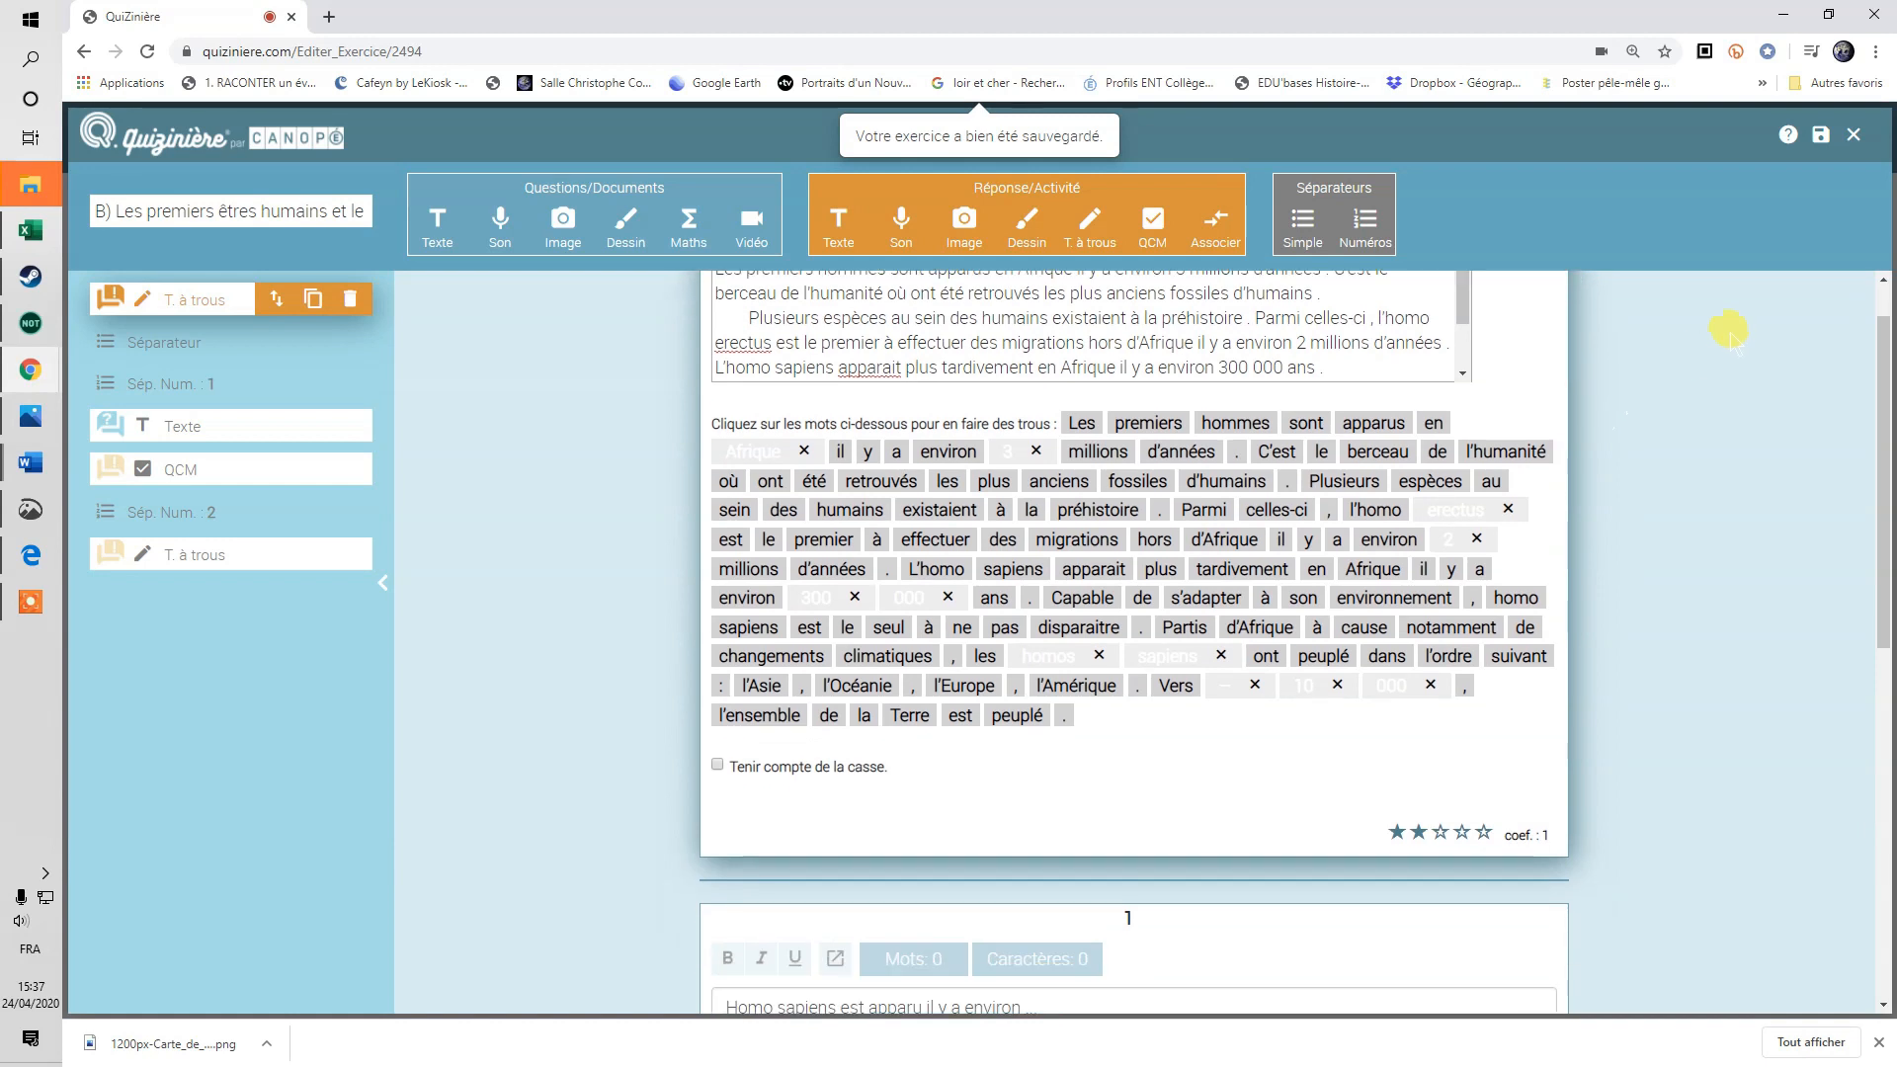
left_click(1851, 136)
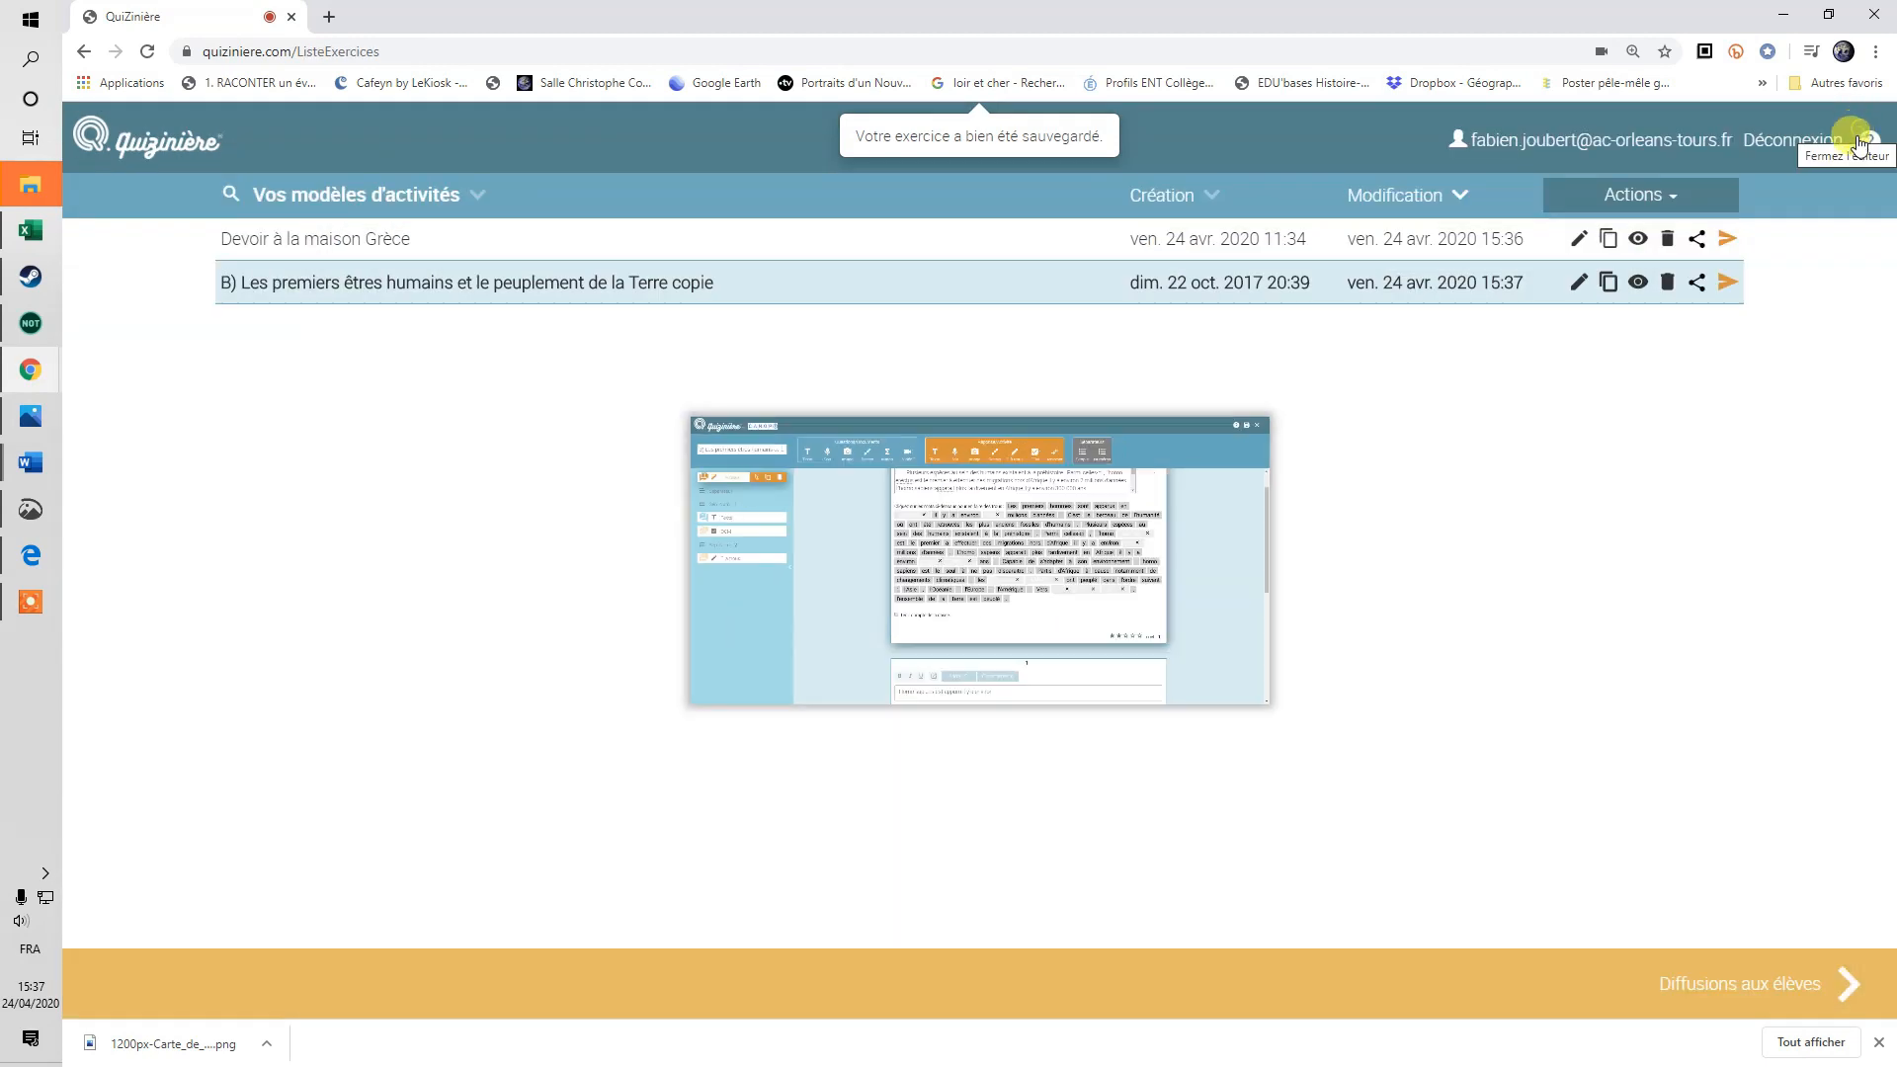
Preview the early-humans exercise as a student, trying the 'il y a environ' blank and question 2's field.
left_click(1639, 284)
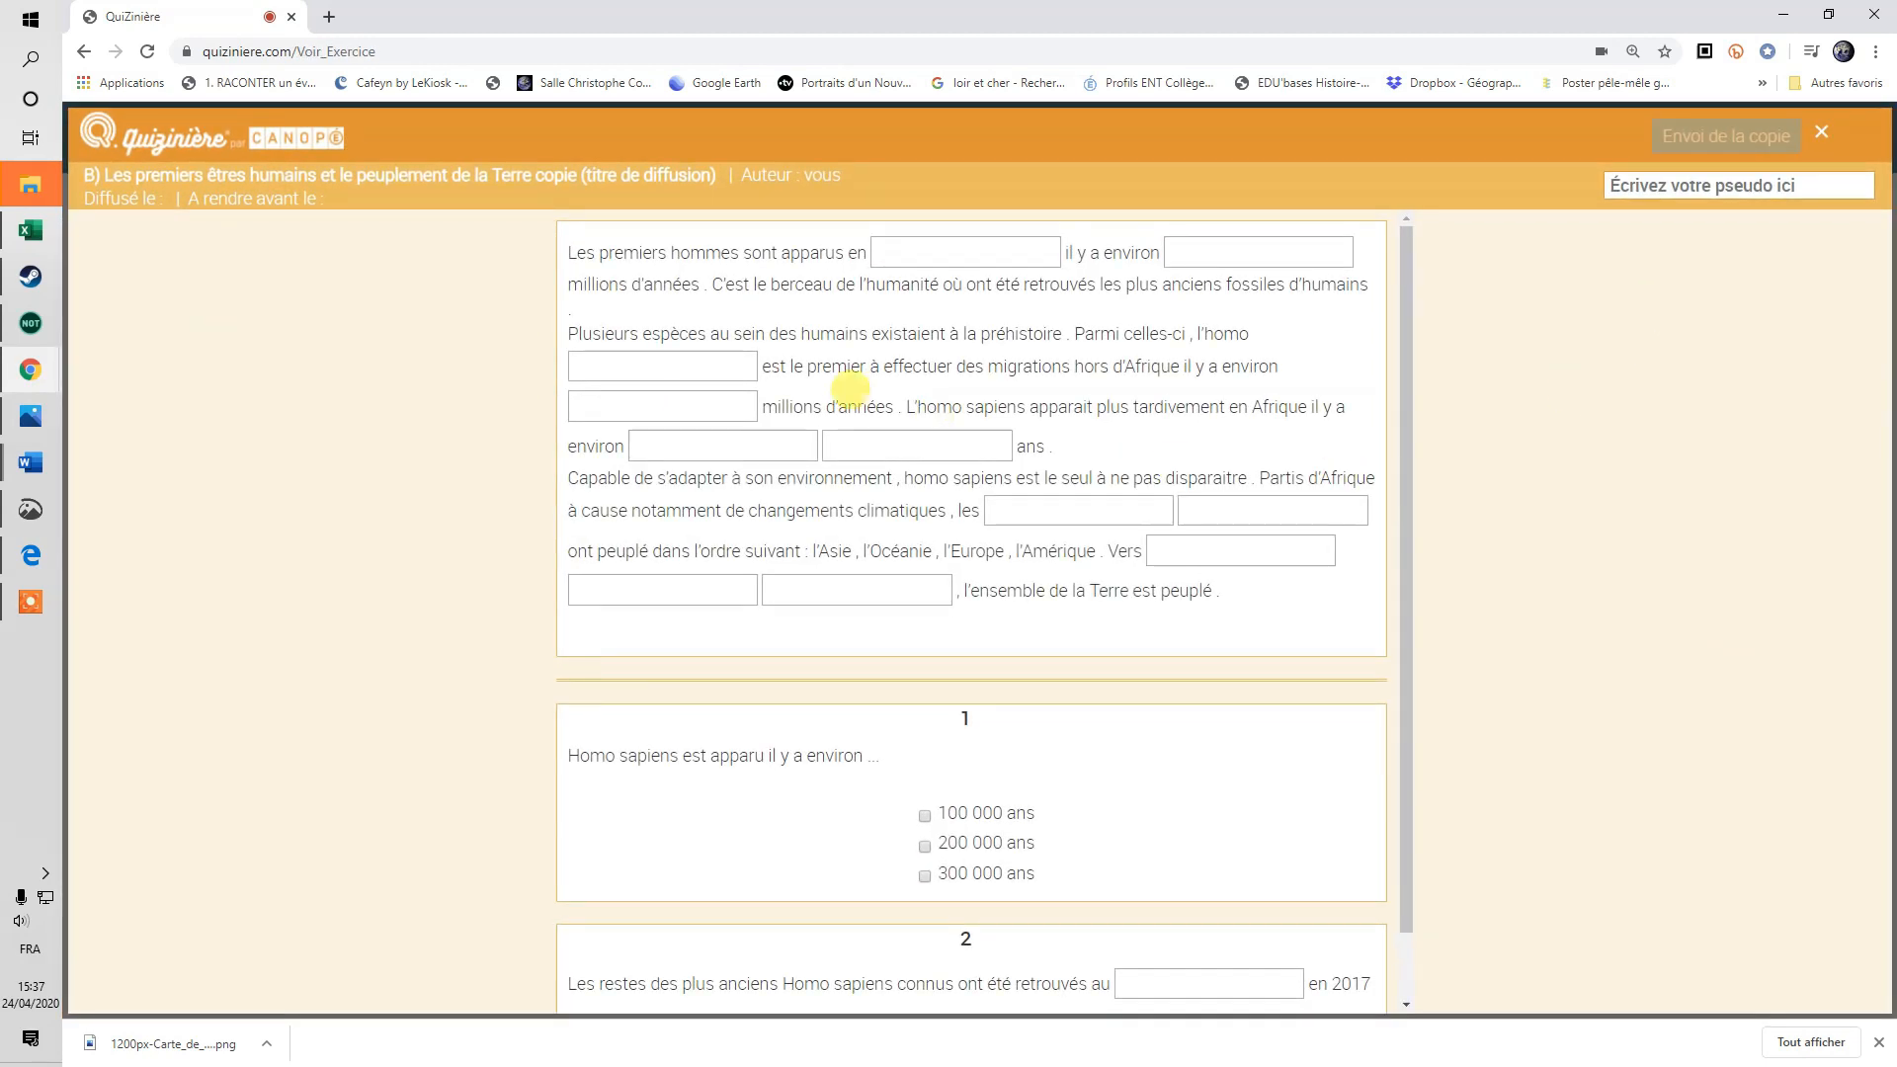
left_click(1209, 247)
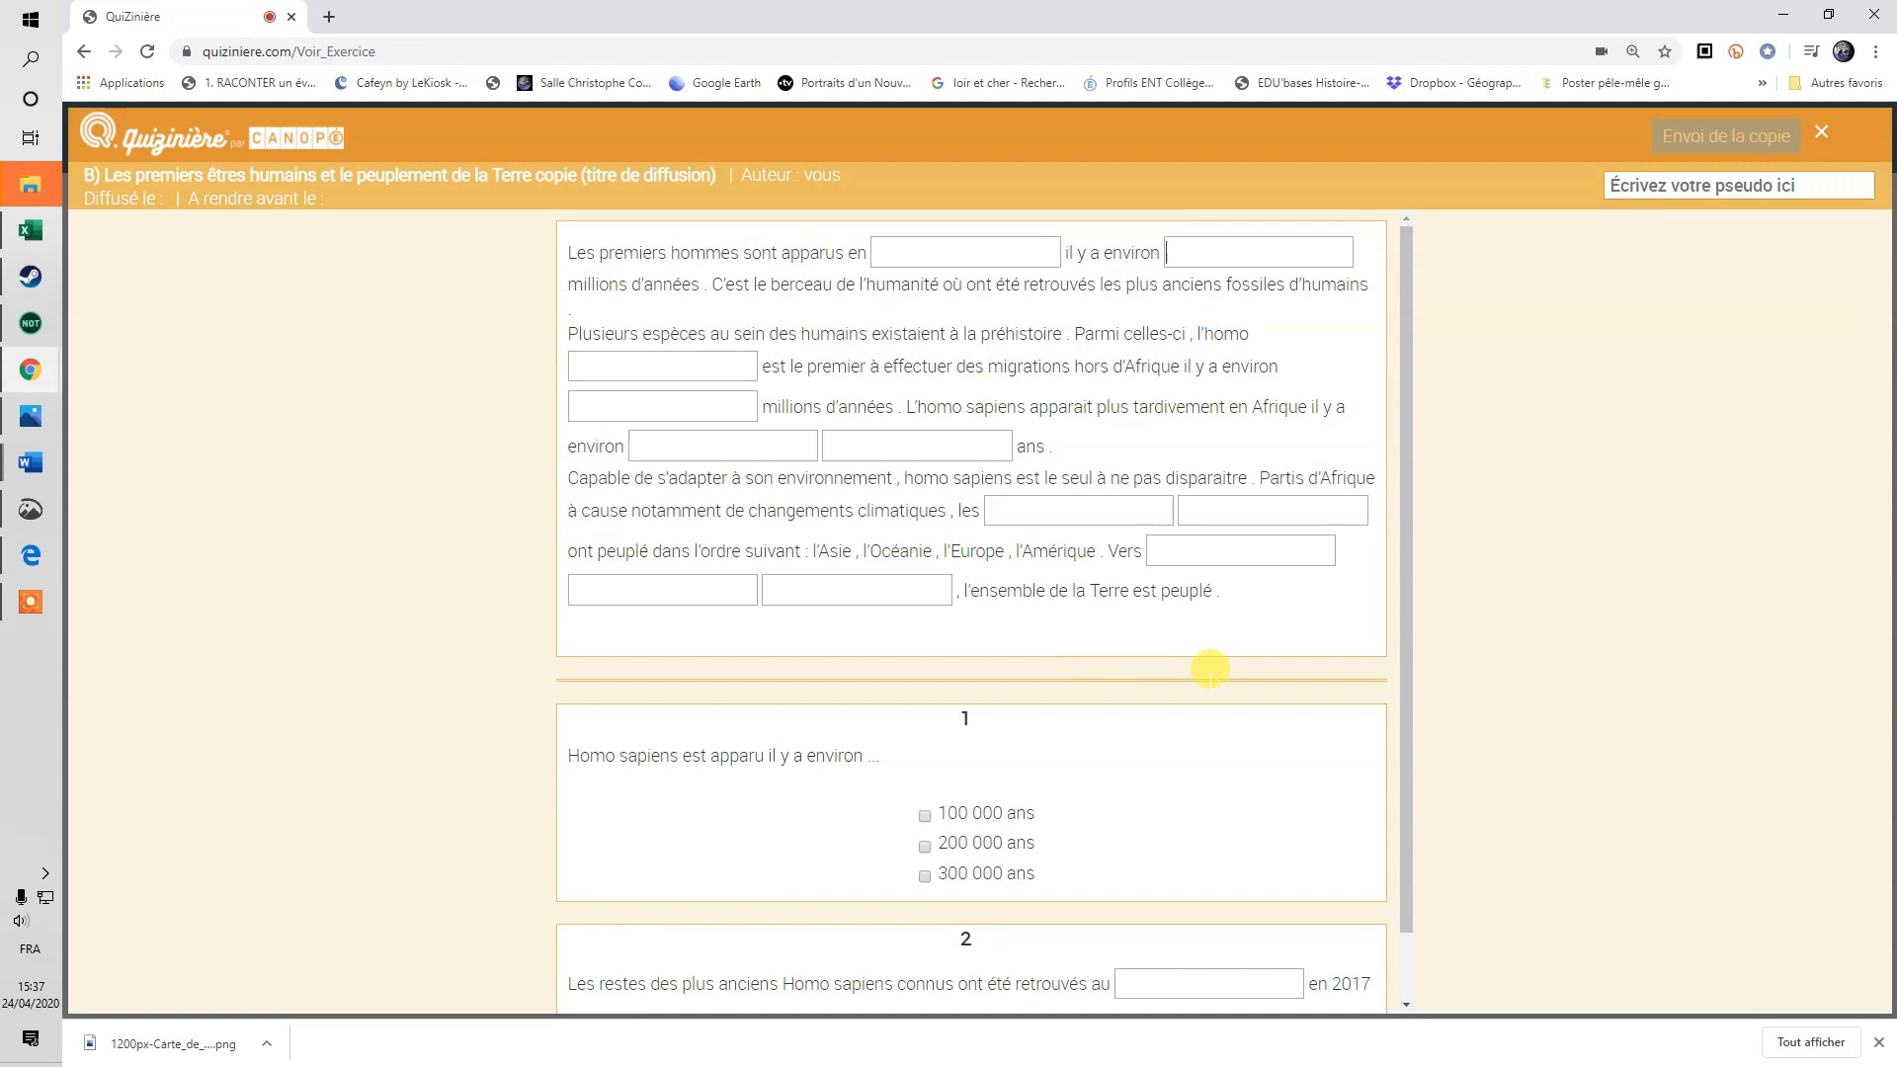
scroll(1134, 731, "down", 1)
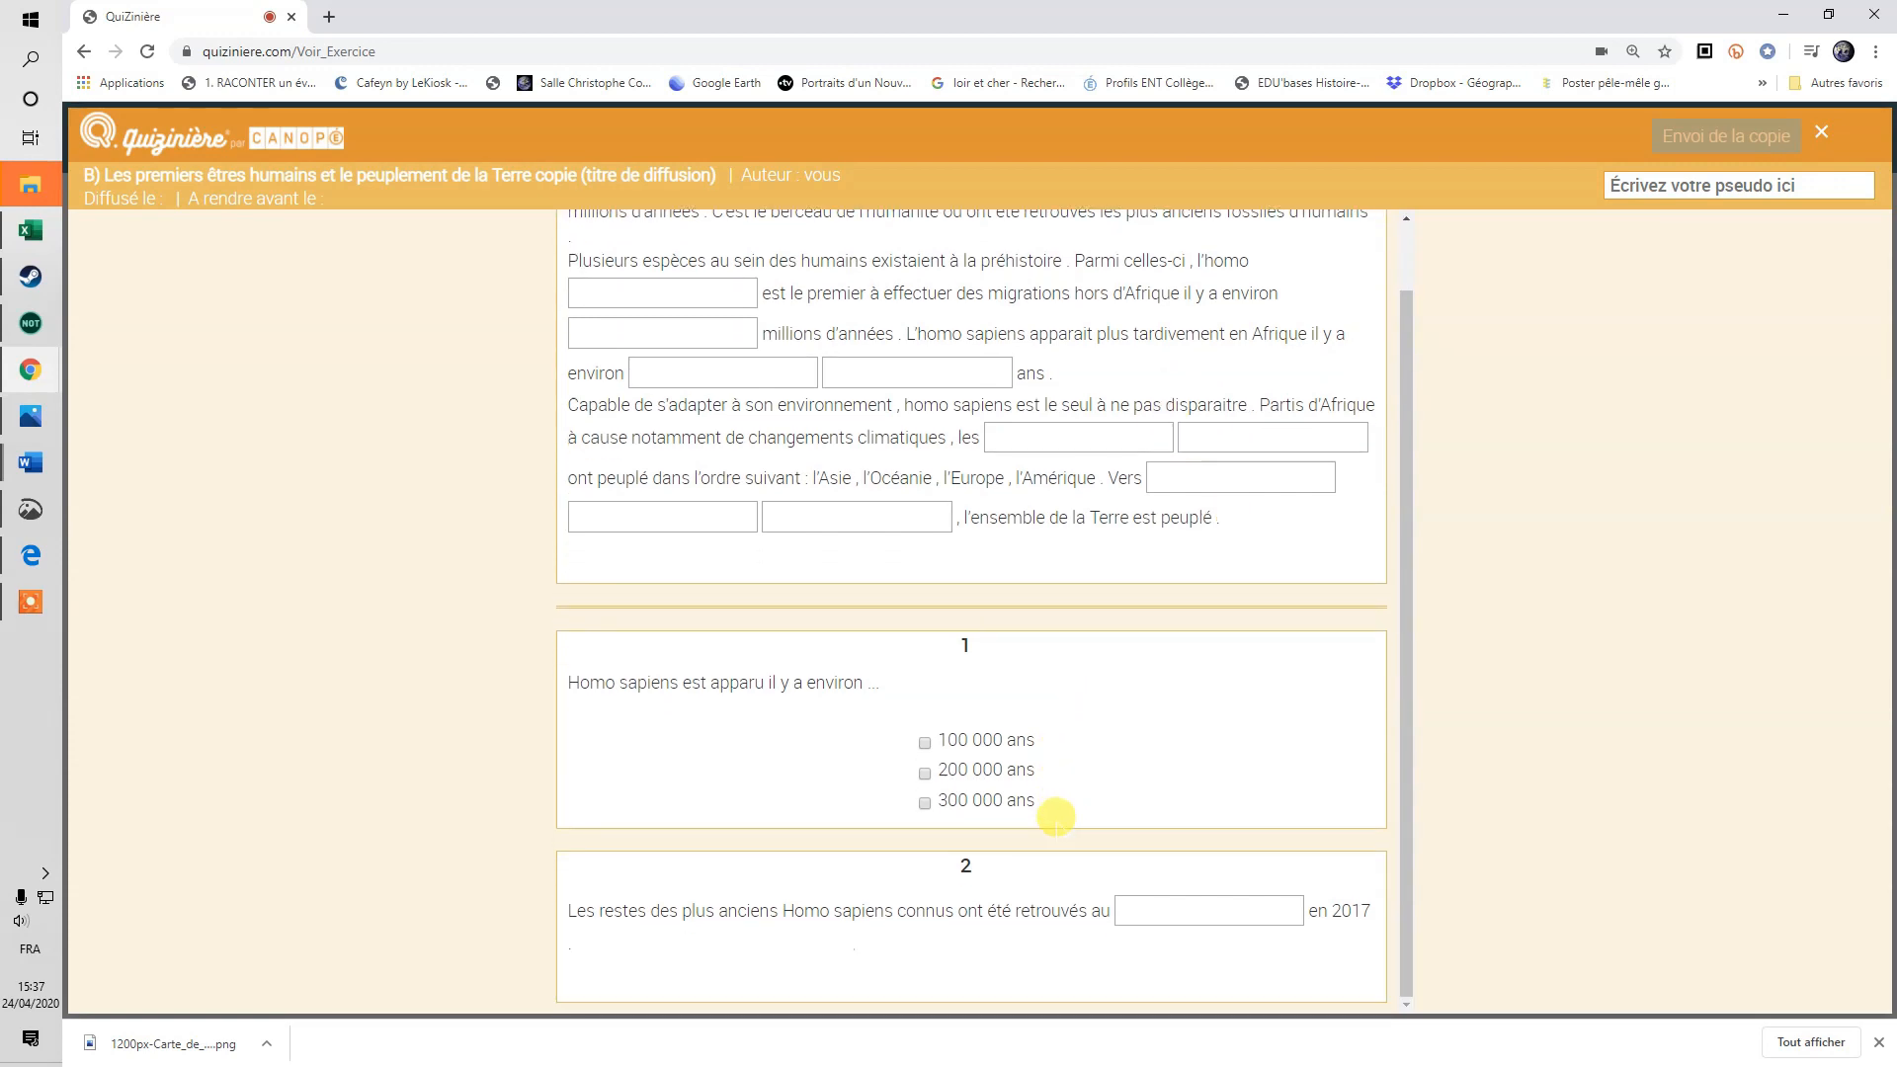
left_click(1212, 904)
scroll(1368, 870, "up", 1)
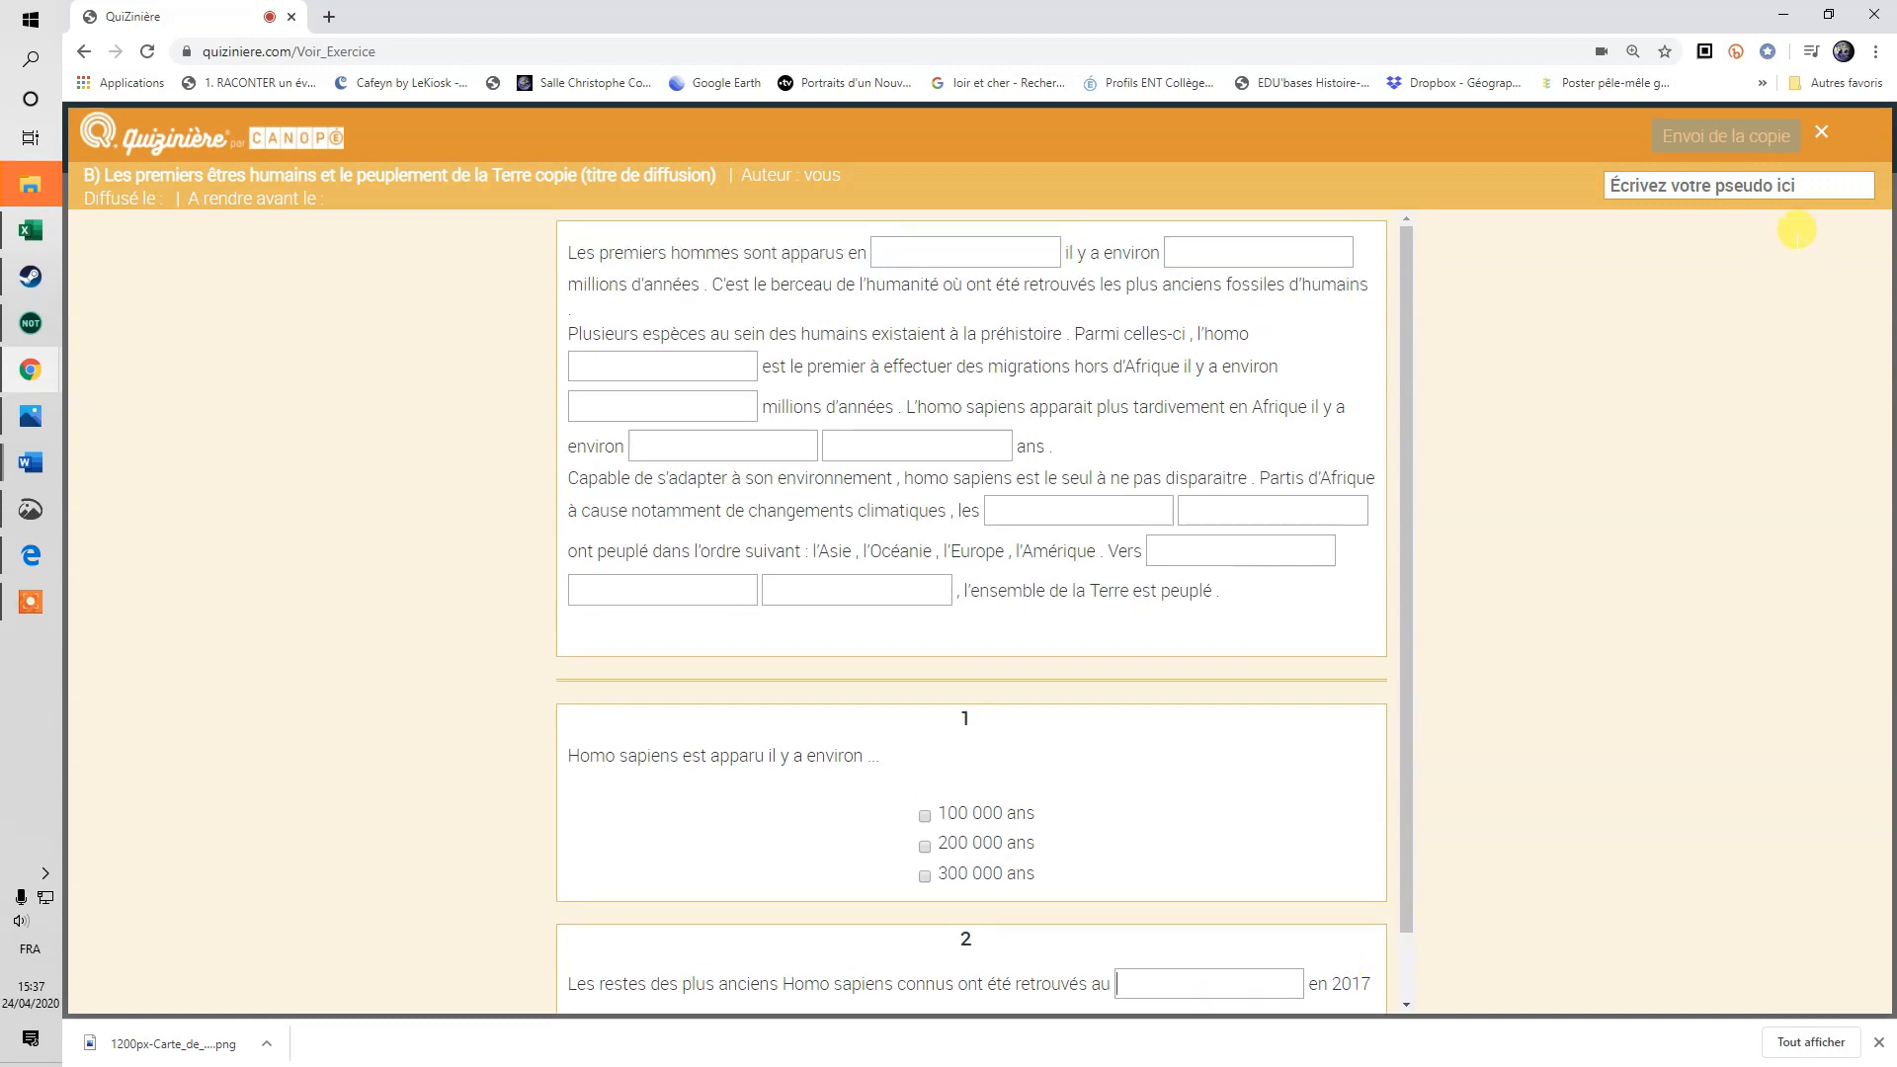
left_click(1823, 138)
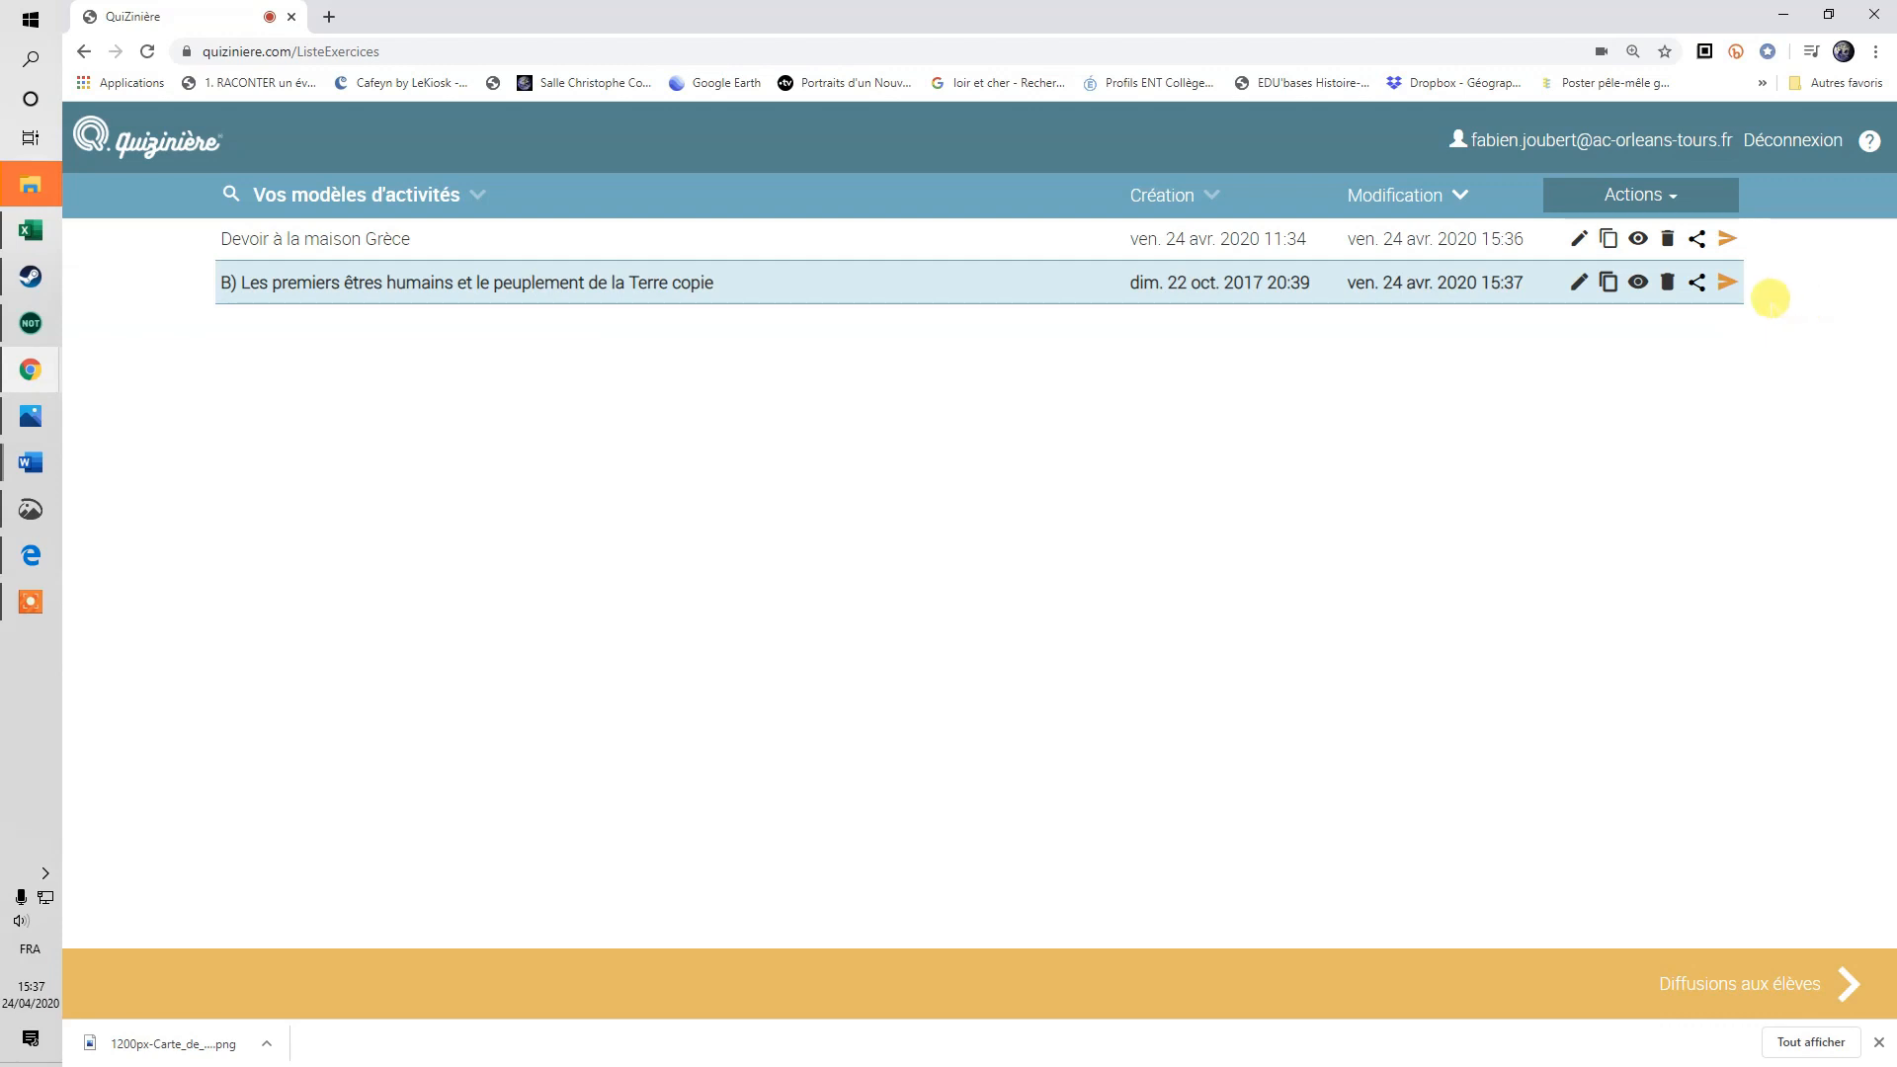
Briefly open and close the 'Devoir à la maison Grèce' editor, then preview it as a student.
left_click(445, 235)
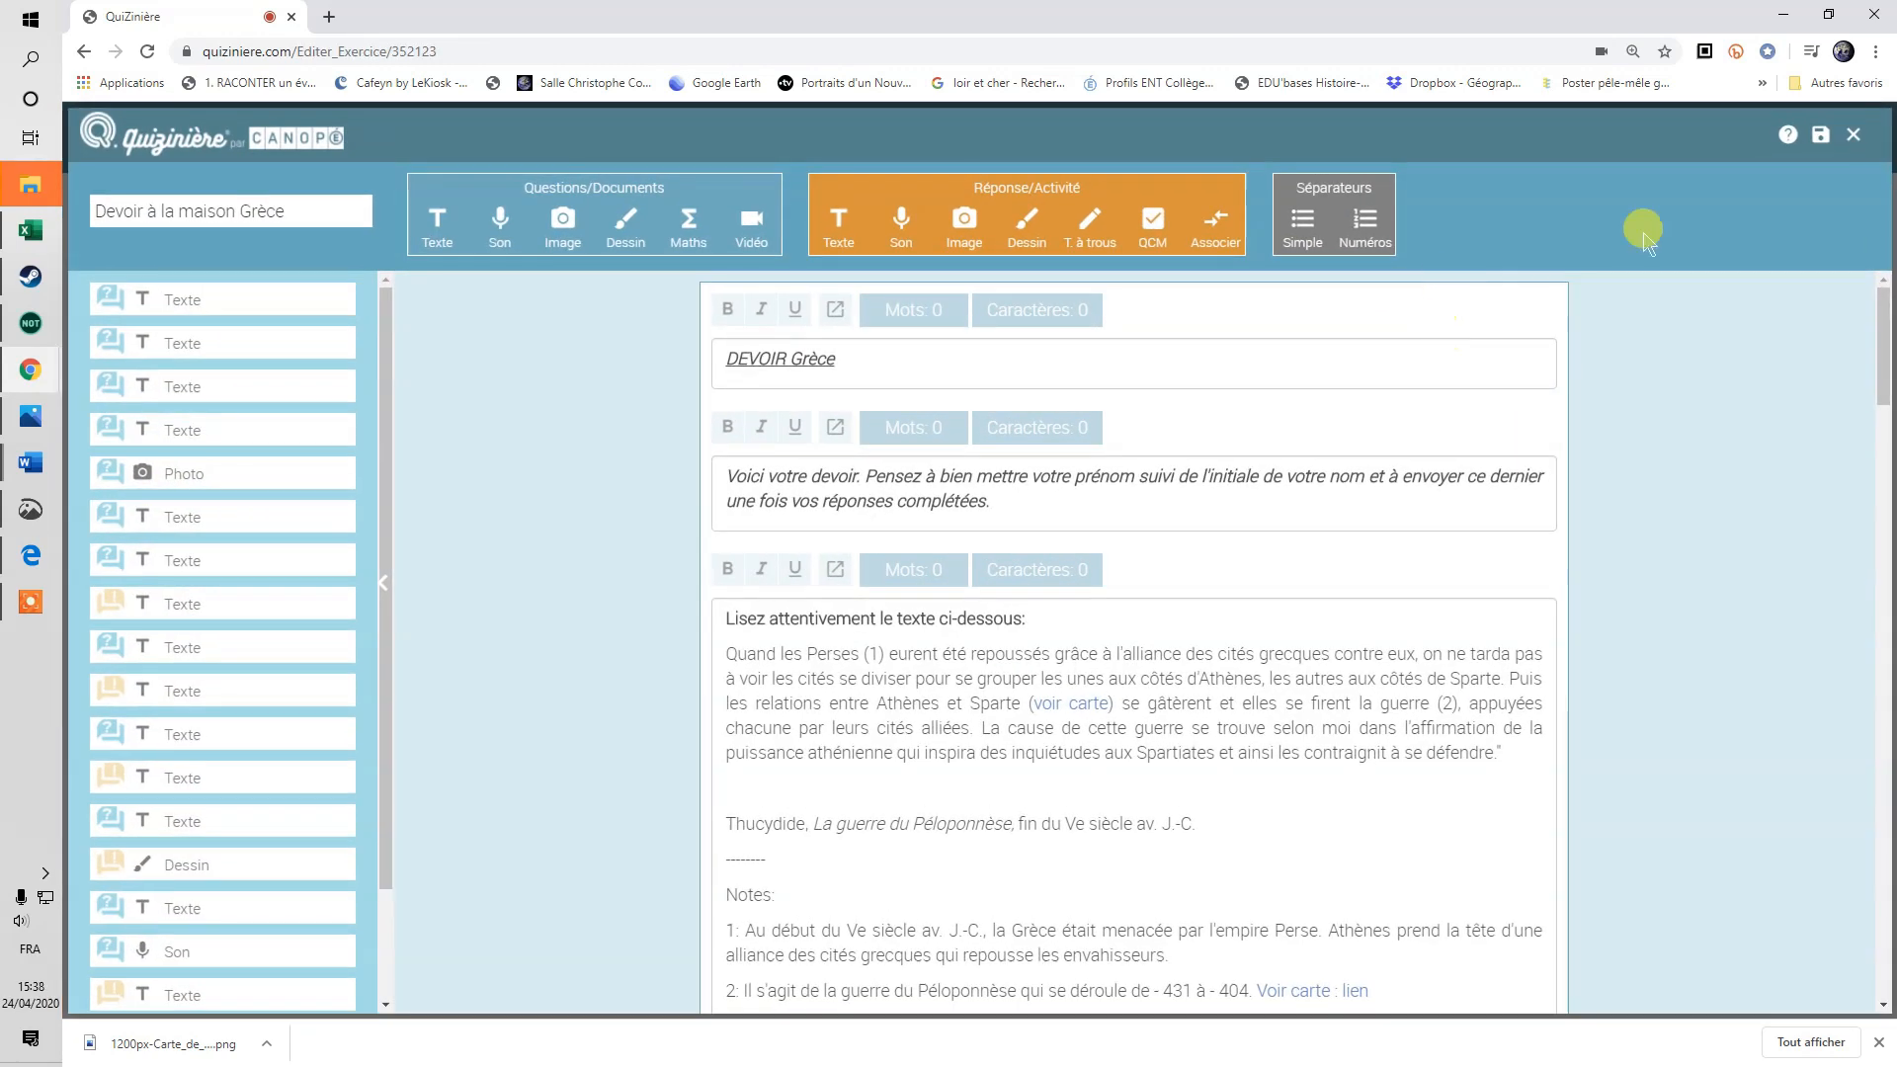
left_click(1854, 136)
left_click(1637, 239)
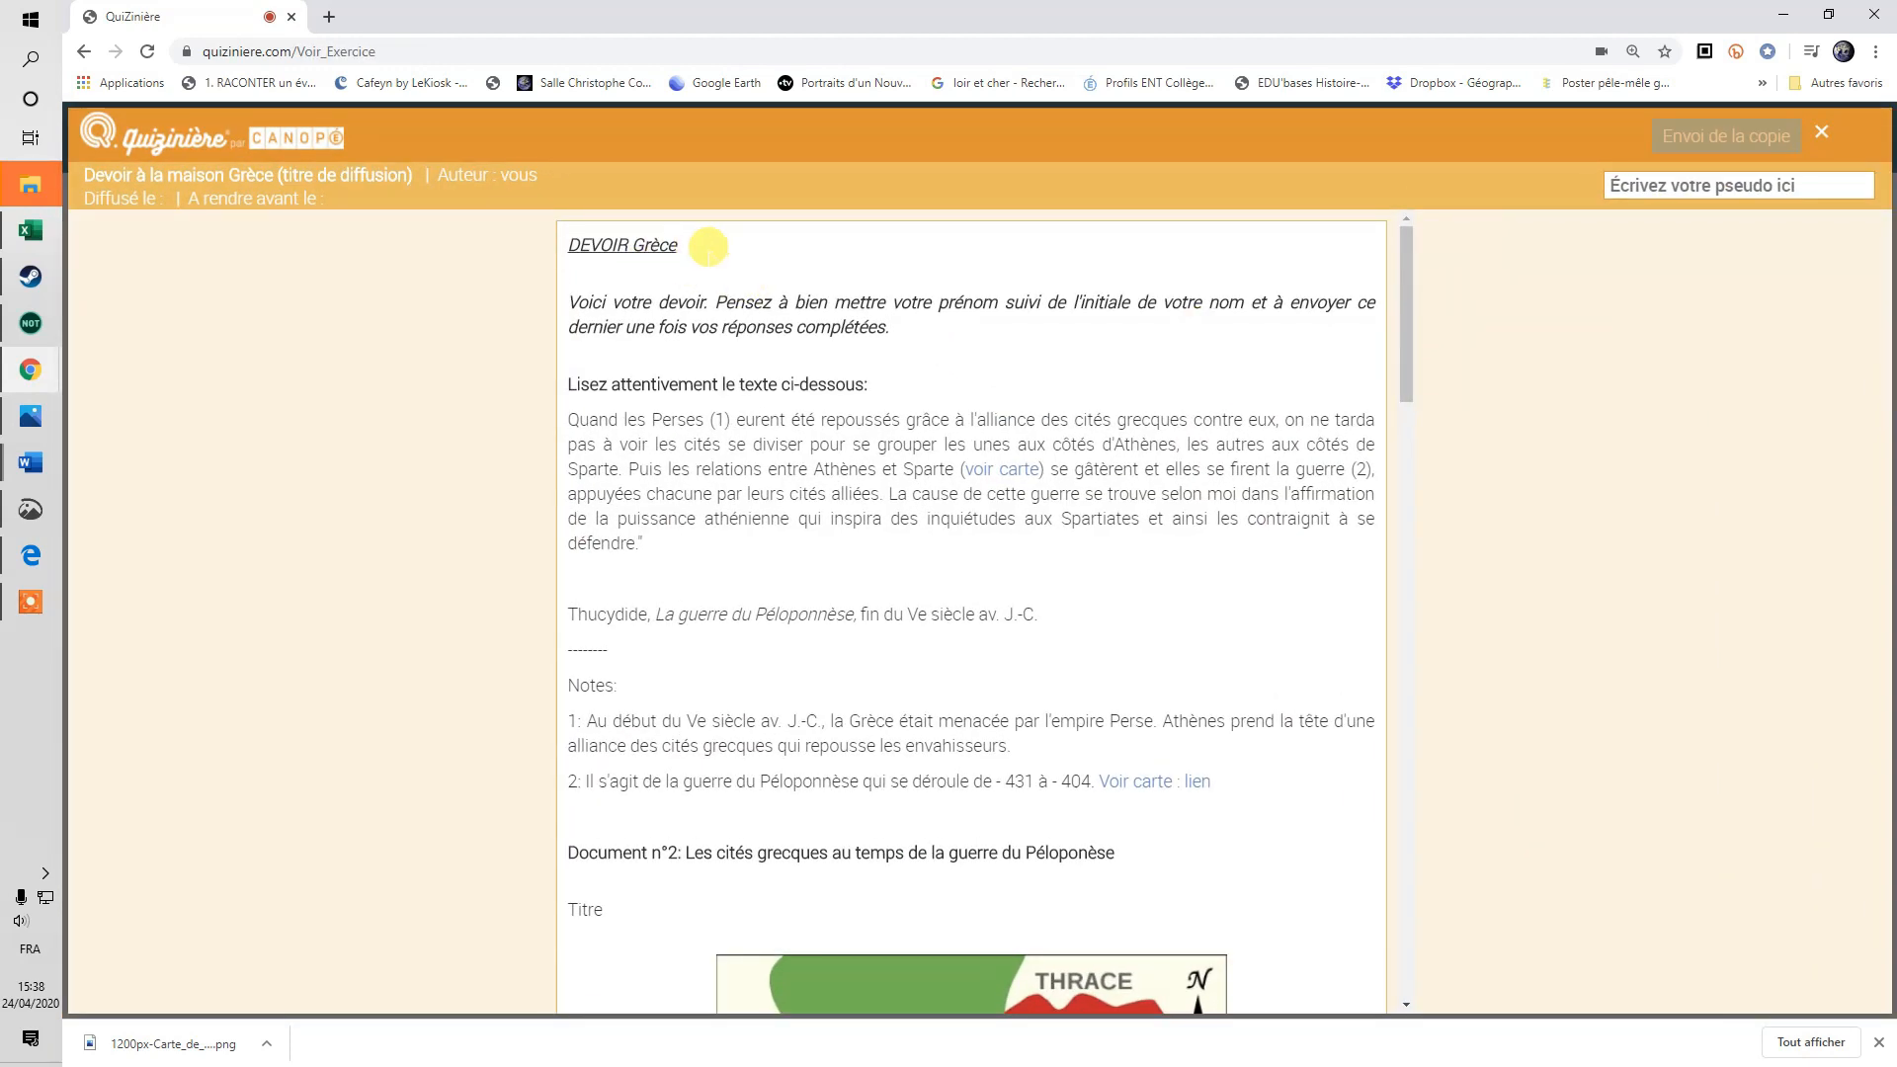
scroll(780, 459, "down", 1)
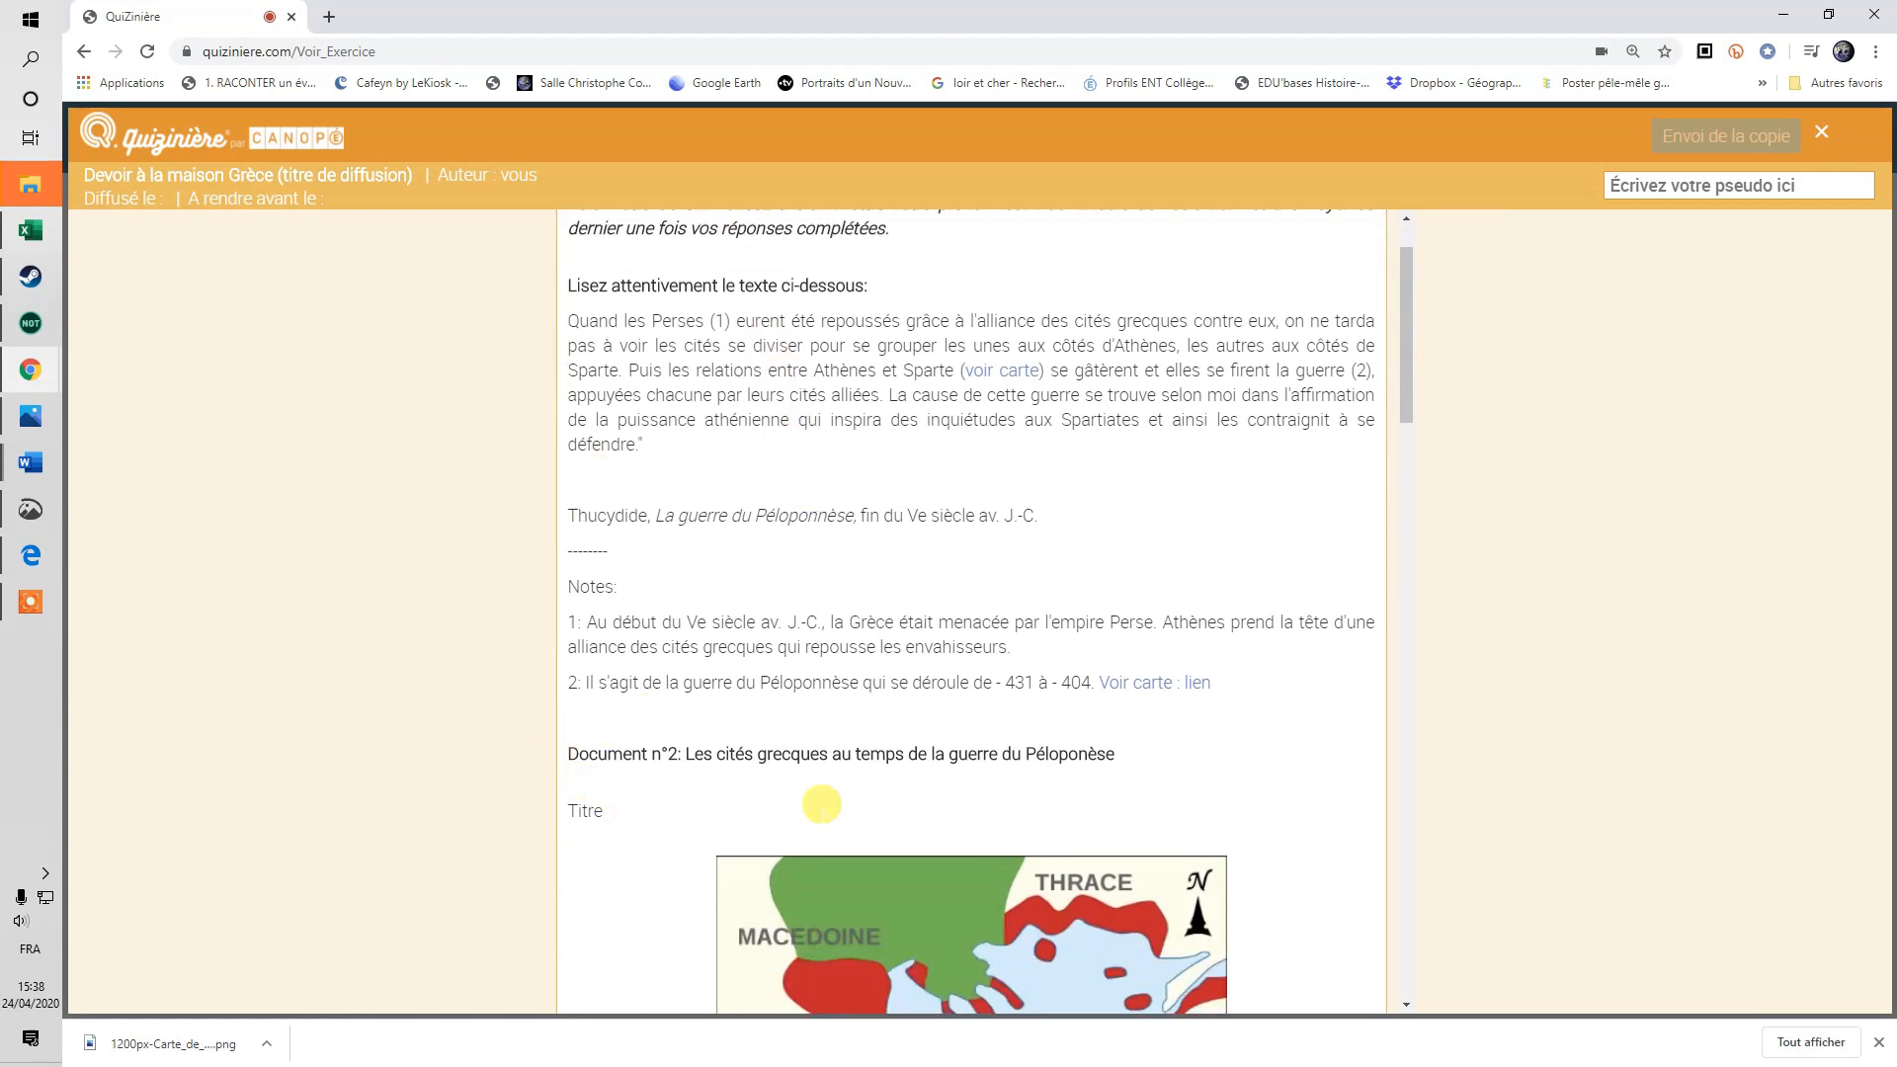
left_click_drag(1123, 753, 568, 751)
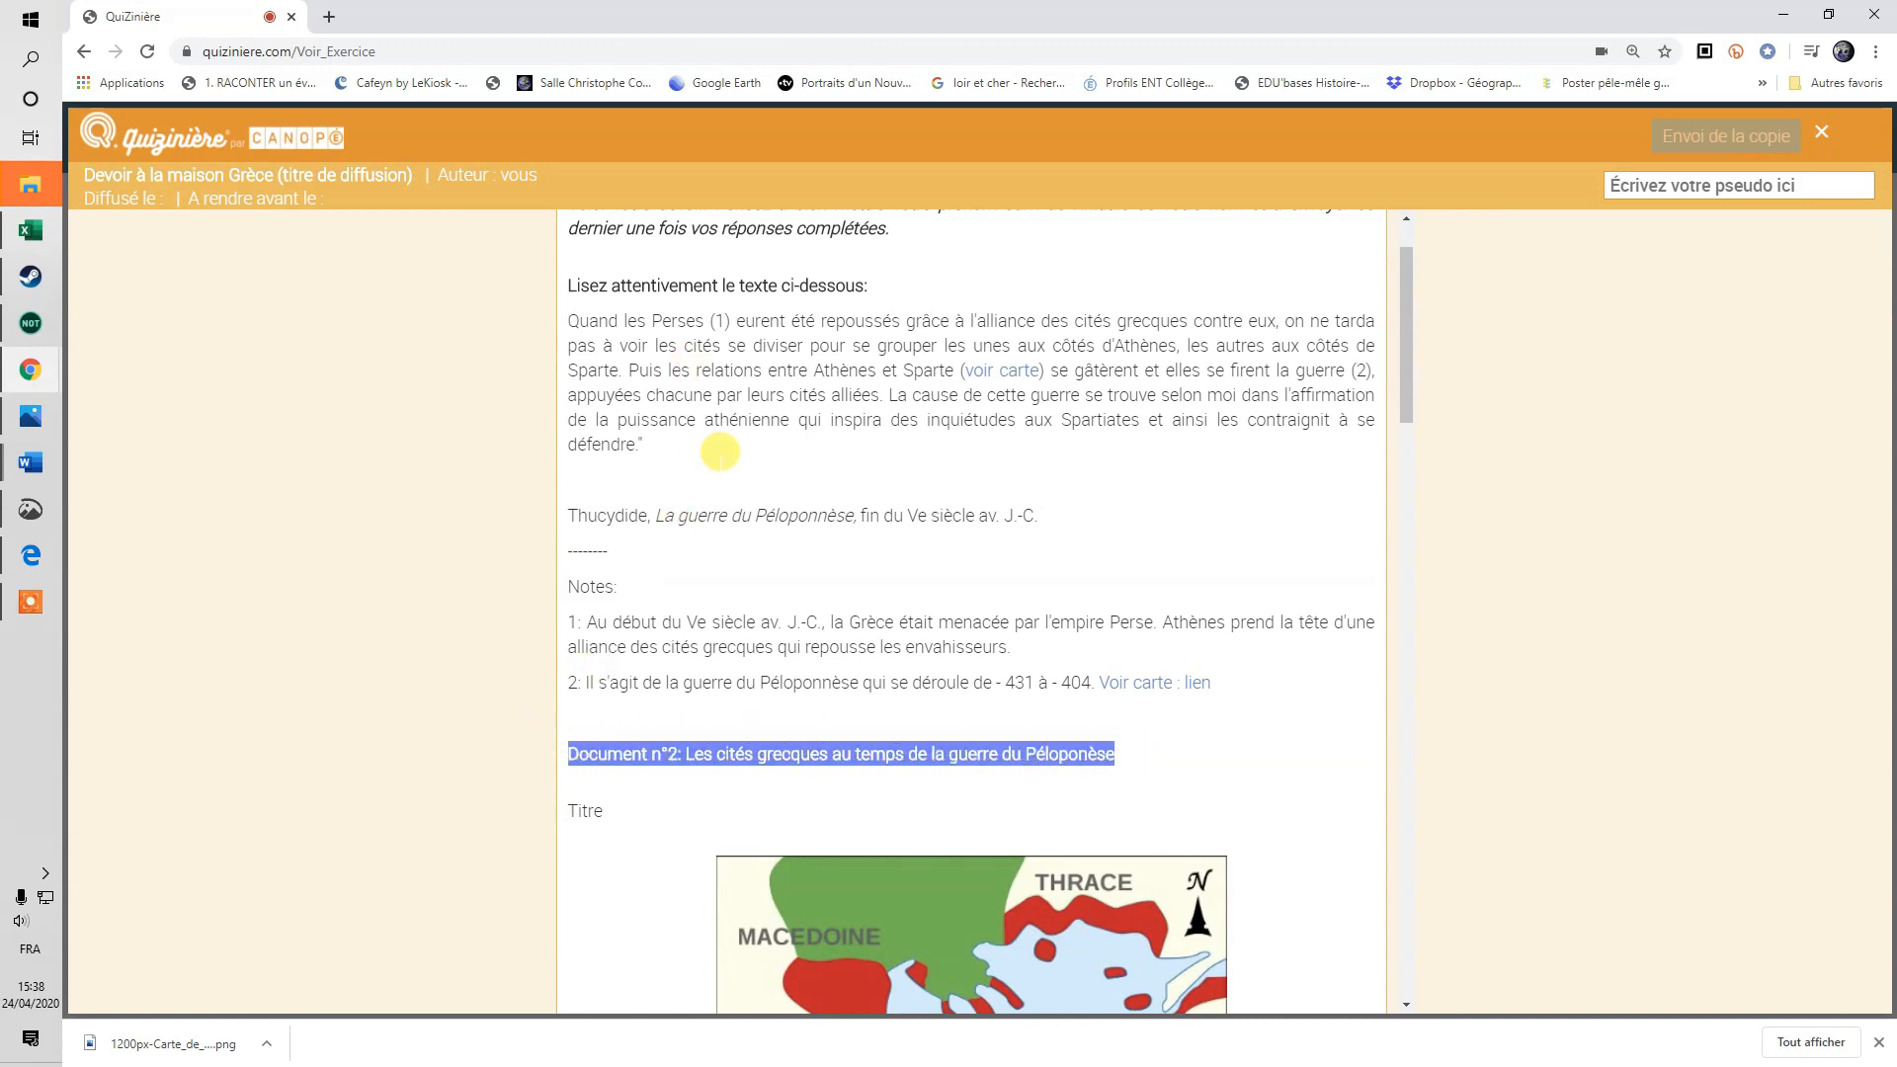
scroll(837, 909, "down", 1)
scroll(837, 908, "down", 1)
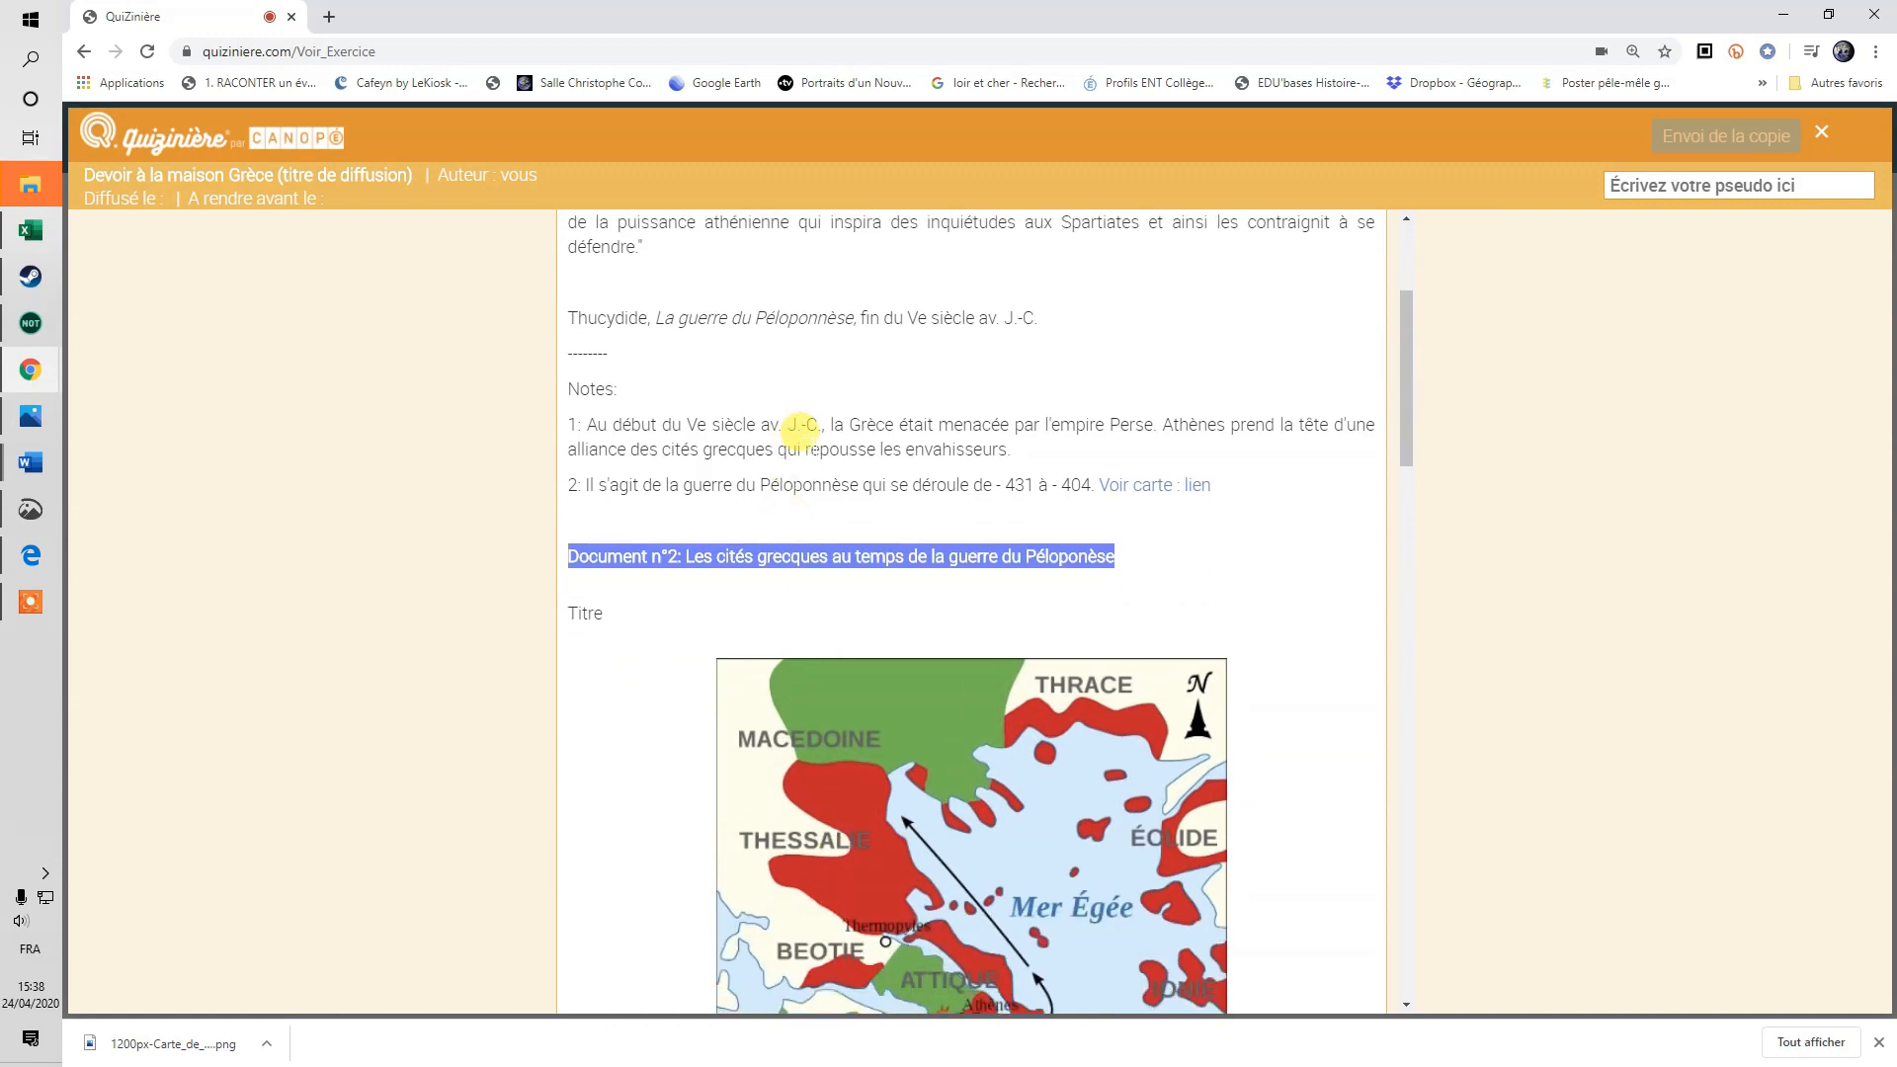
scroll(745, 702, "up", 1)
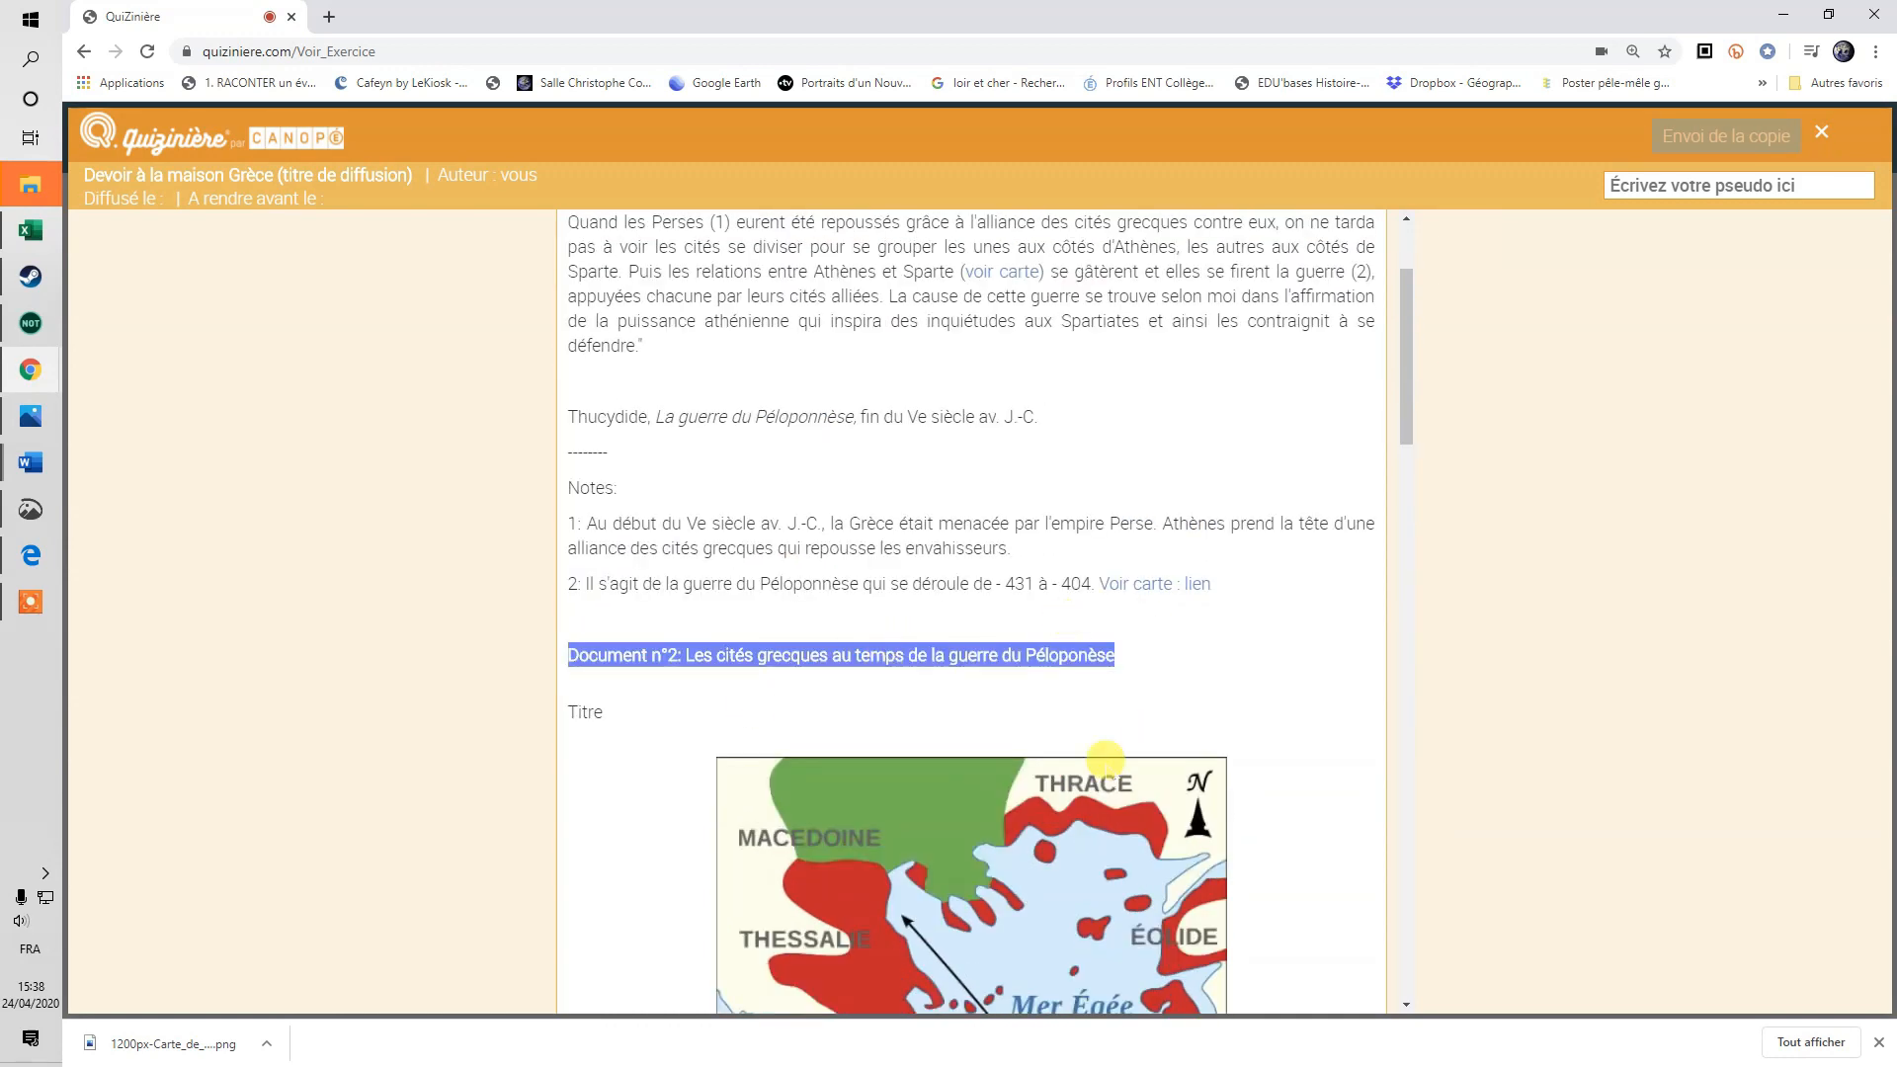
scroll(1099, 763, "down", 1)
scroll(1100, 763, "up", 1)
scroll(1136, 745, "down", 6)
scroll(1136, 739, "up", 2)
scroll(1136, 739, "up", 2)
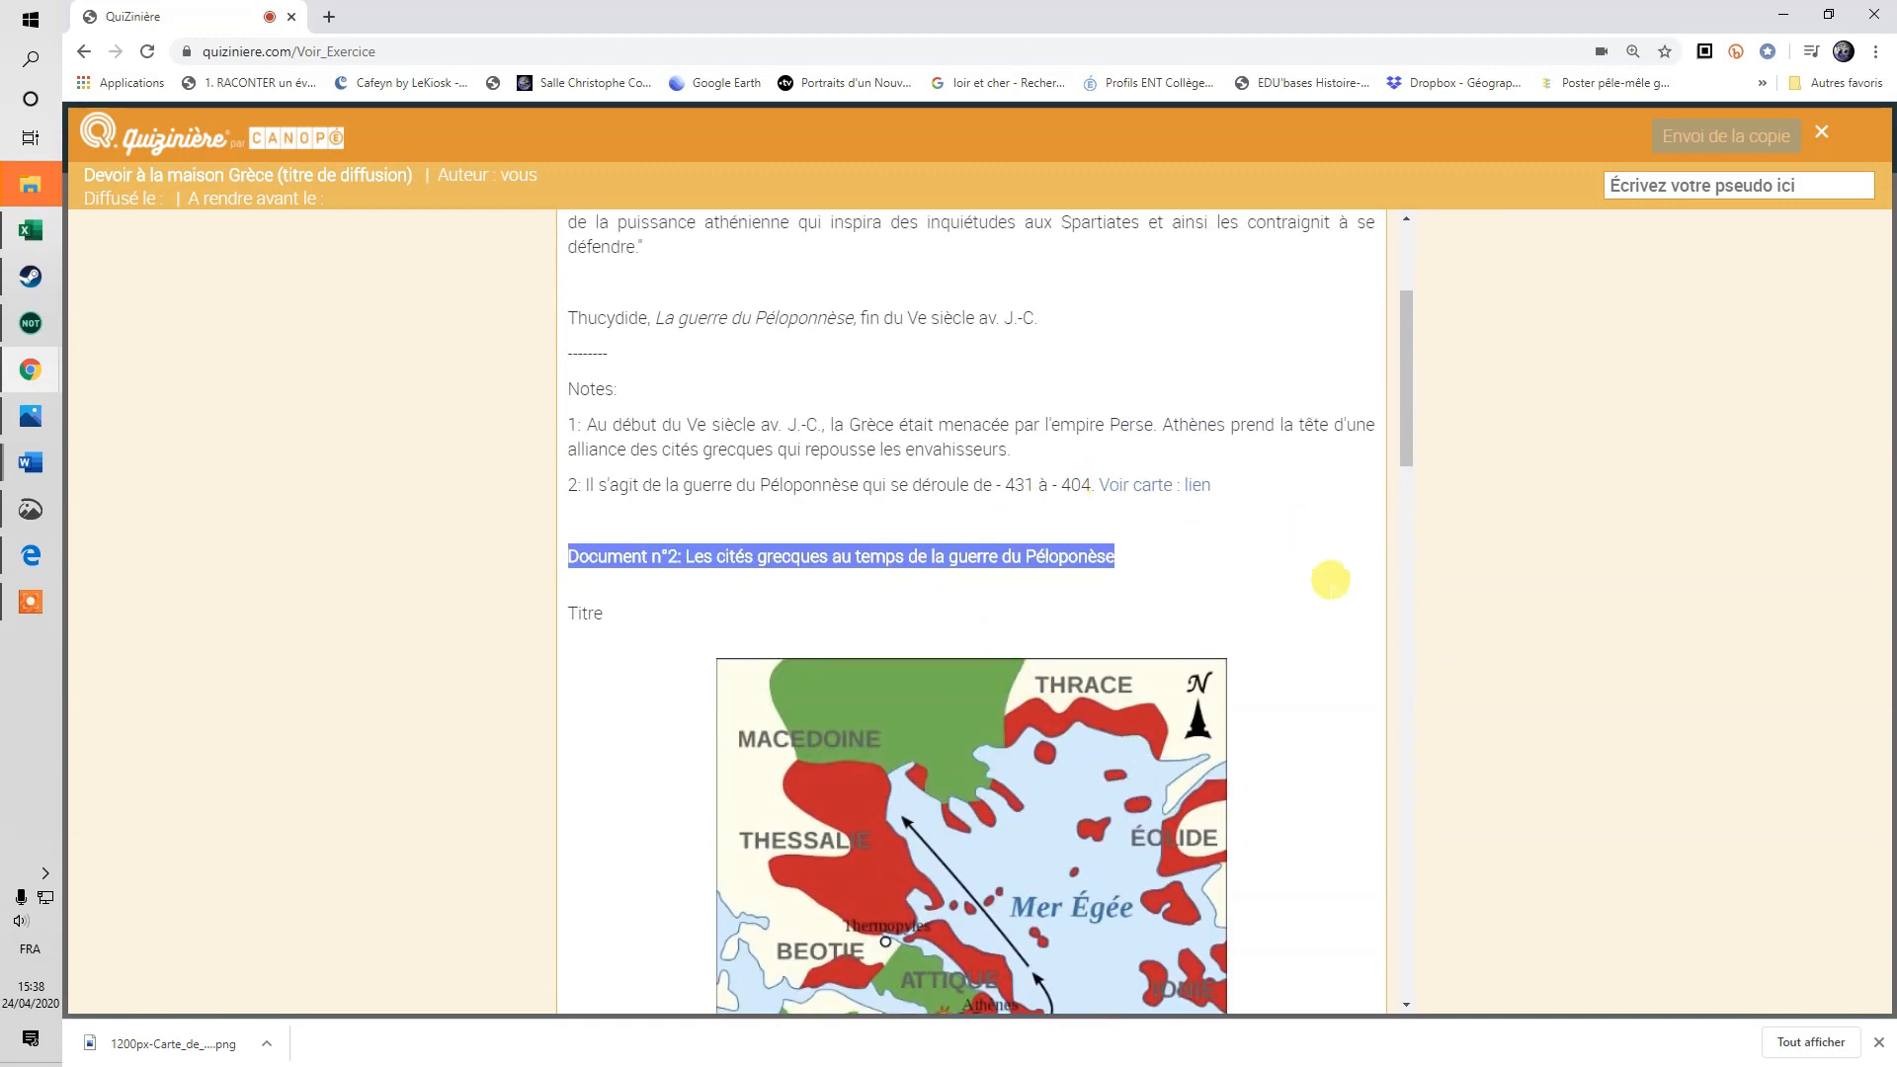
Close the Grèce homework student preview.
scroll(1190, 484, "up", 3)
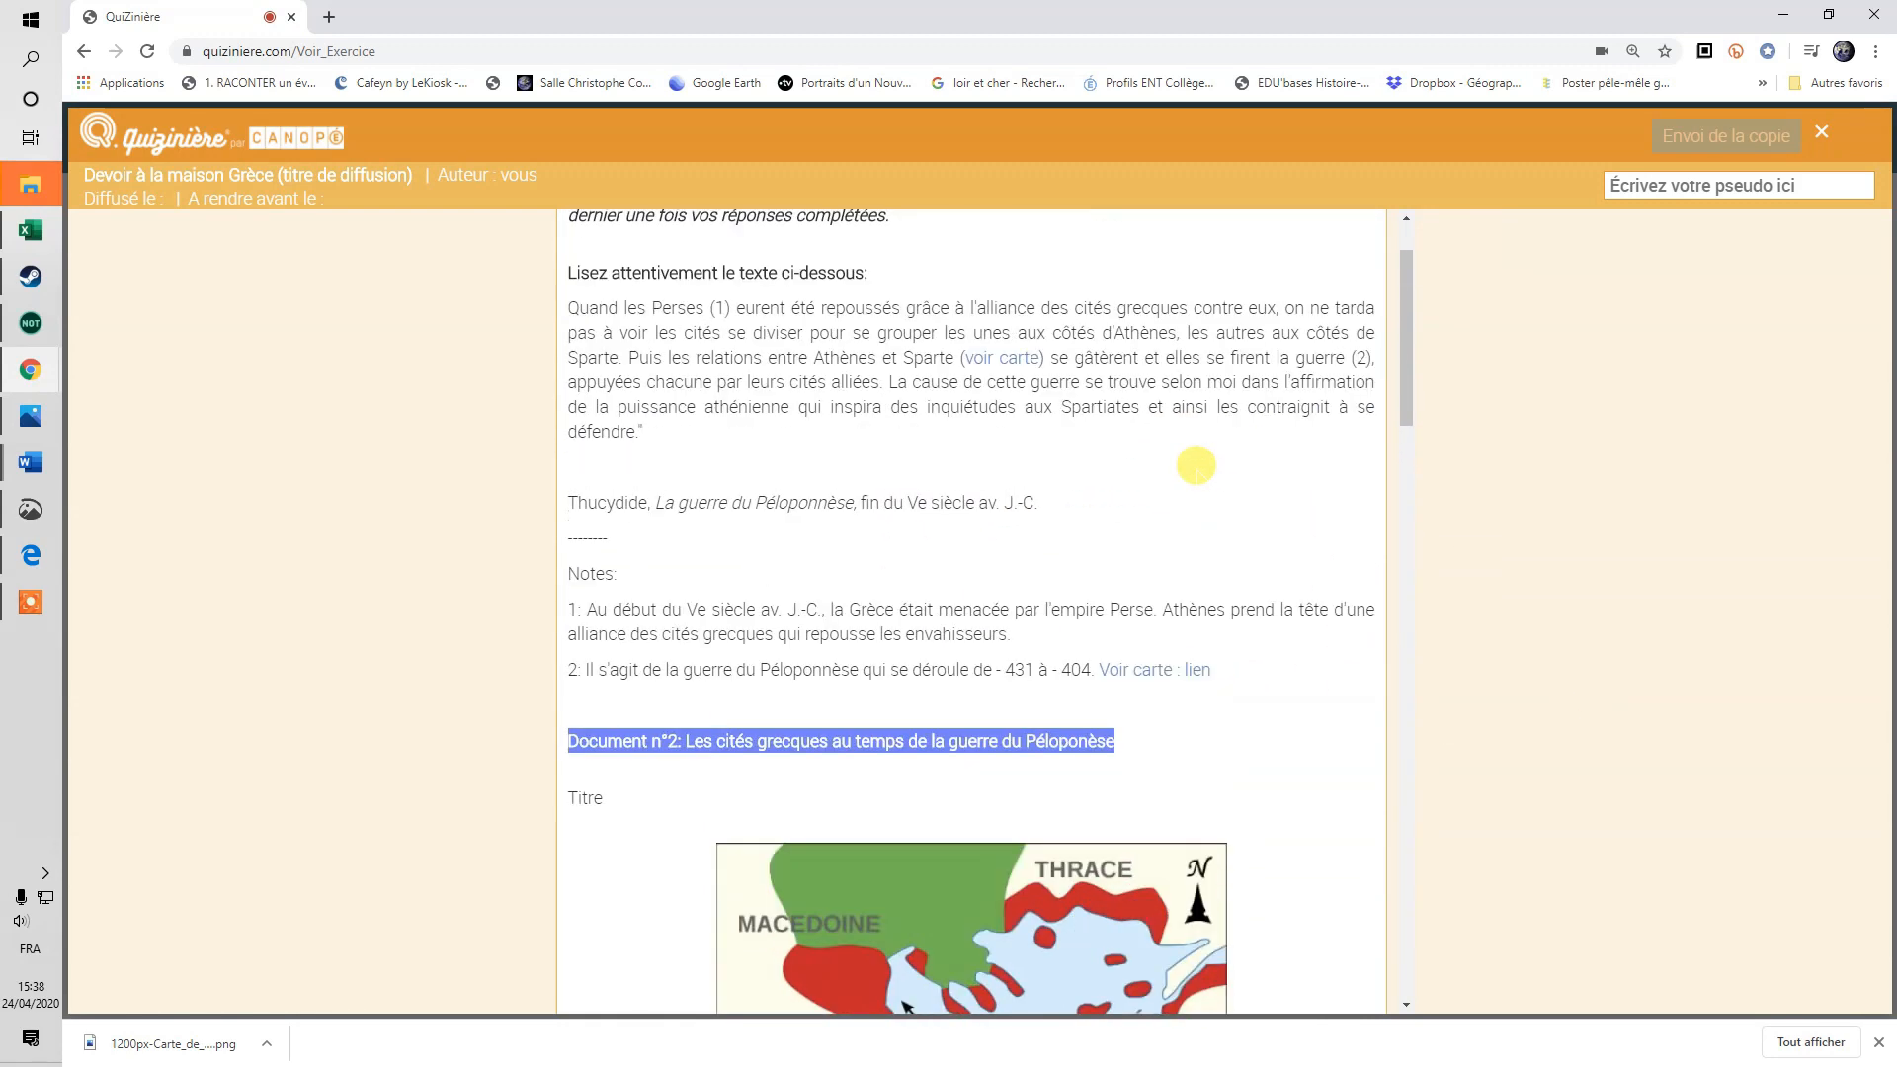
left_click(1820, 132)
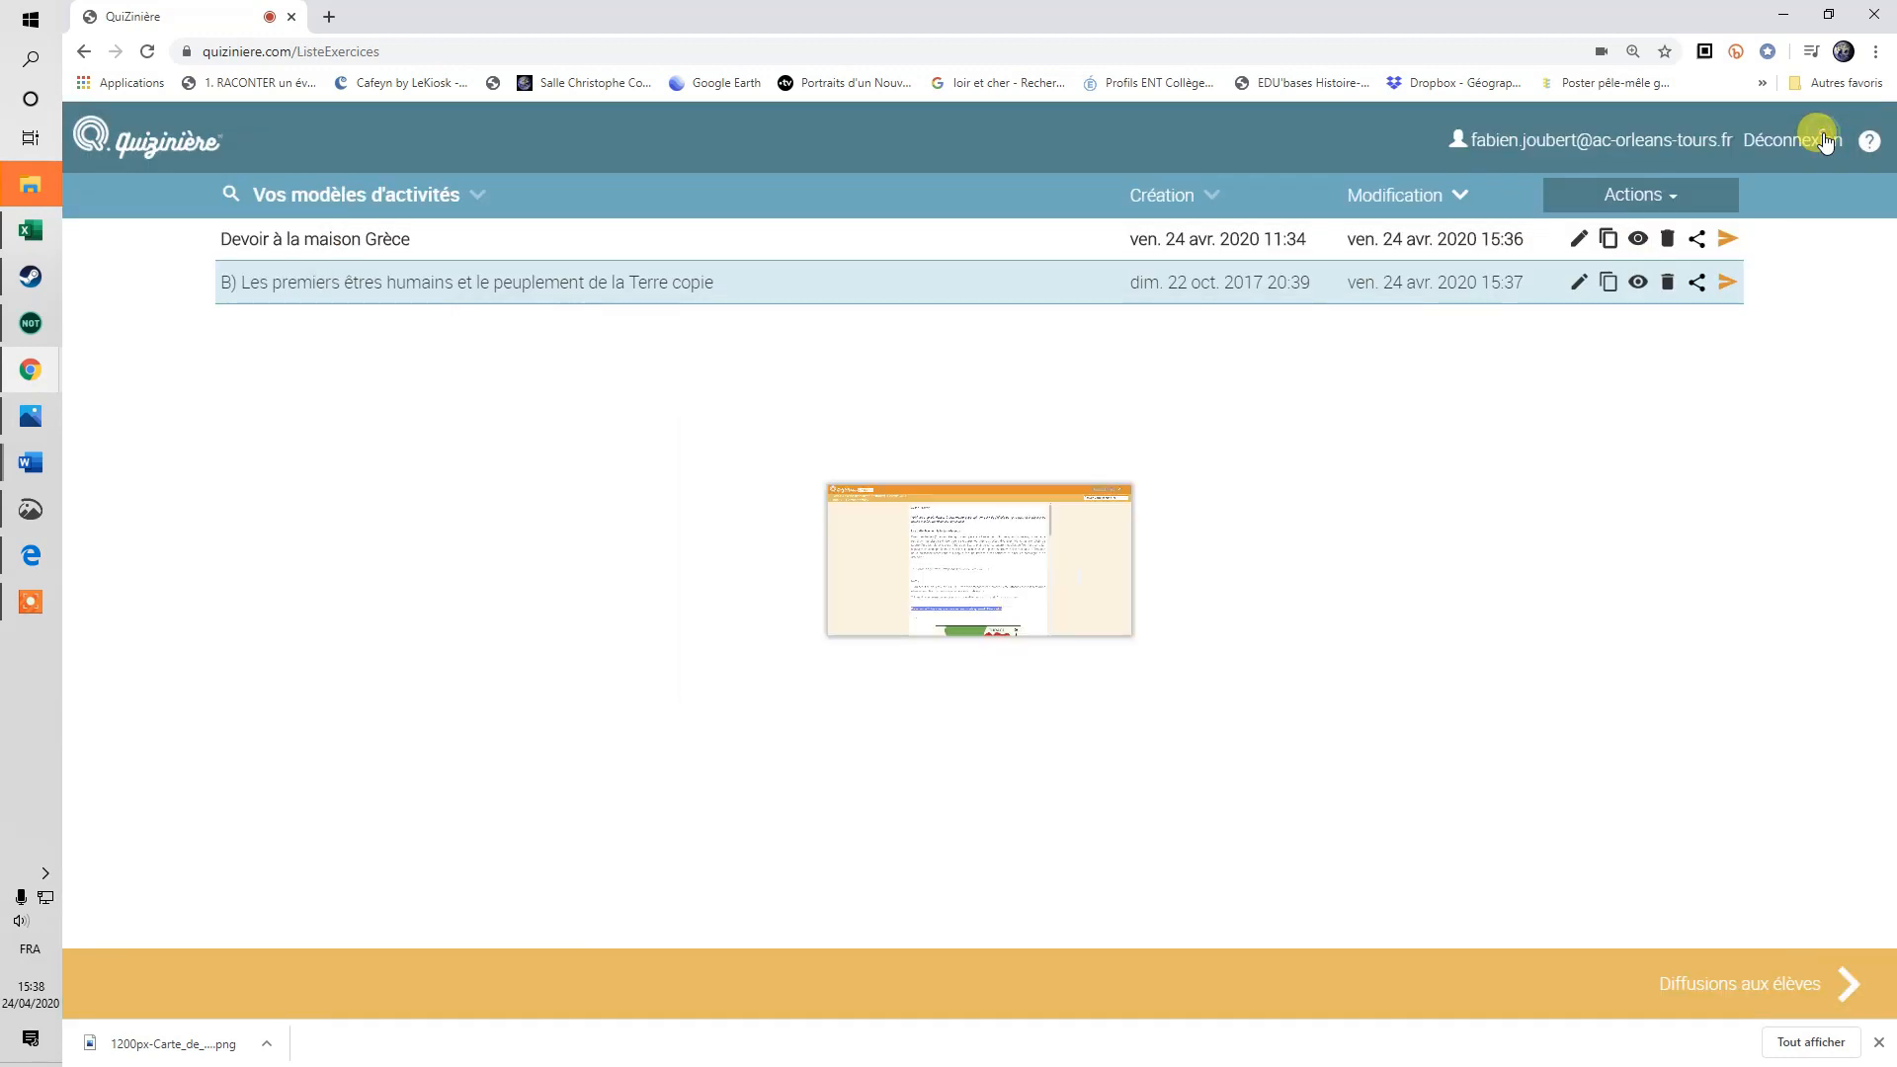
left_click(1822, 231)
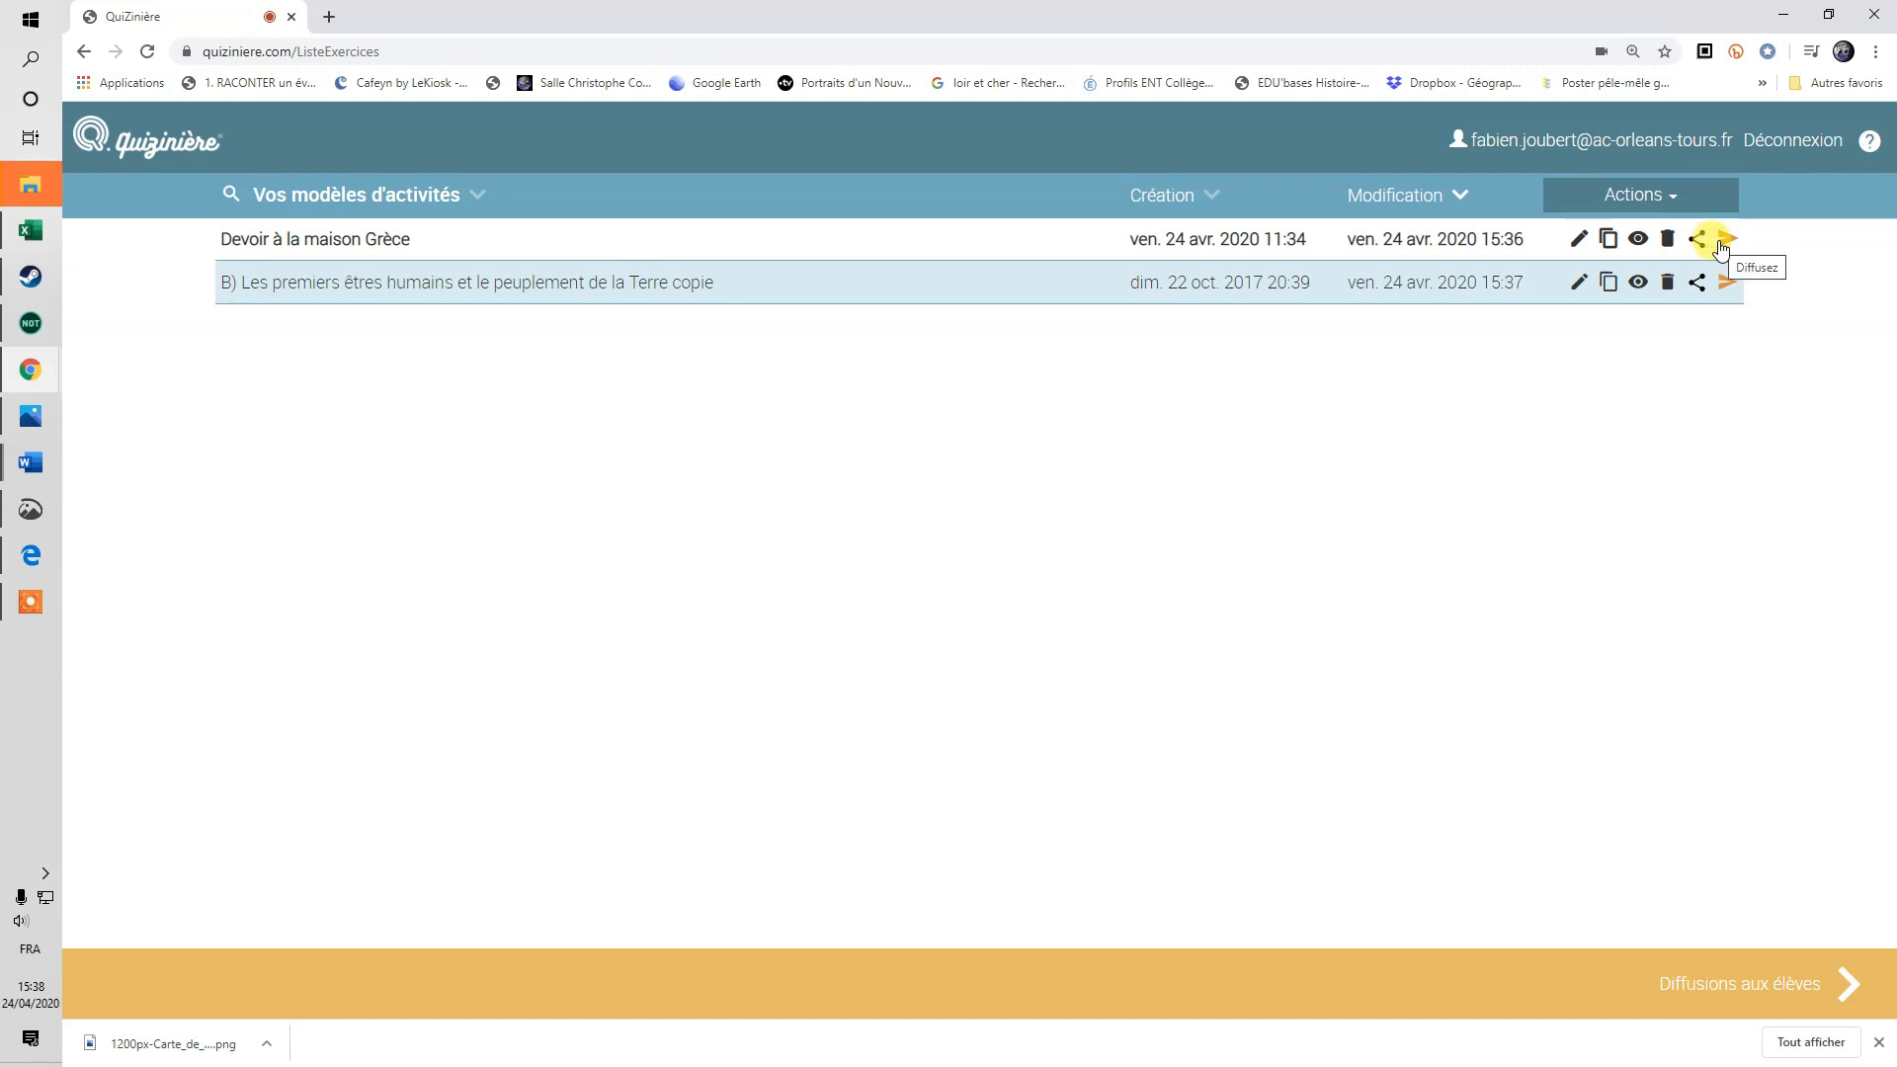
Look at the Grèce homework's broadcast settings and sharing options, closing both without broadcasting.
left_click(1722, 244)
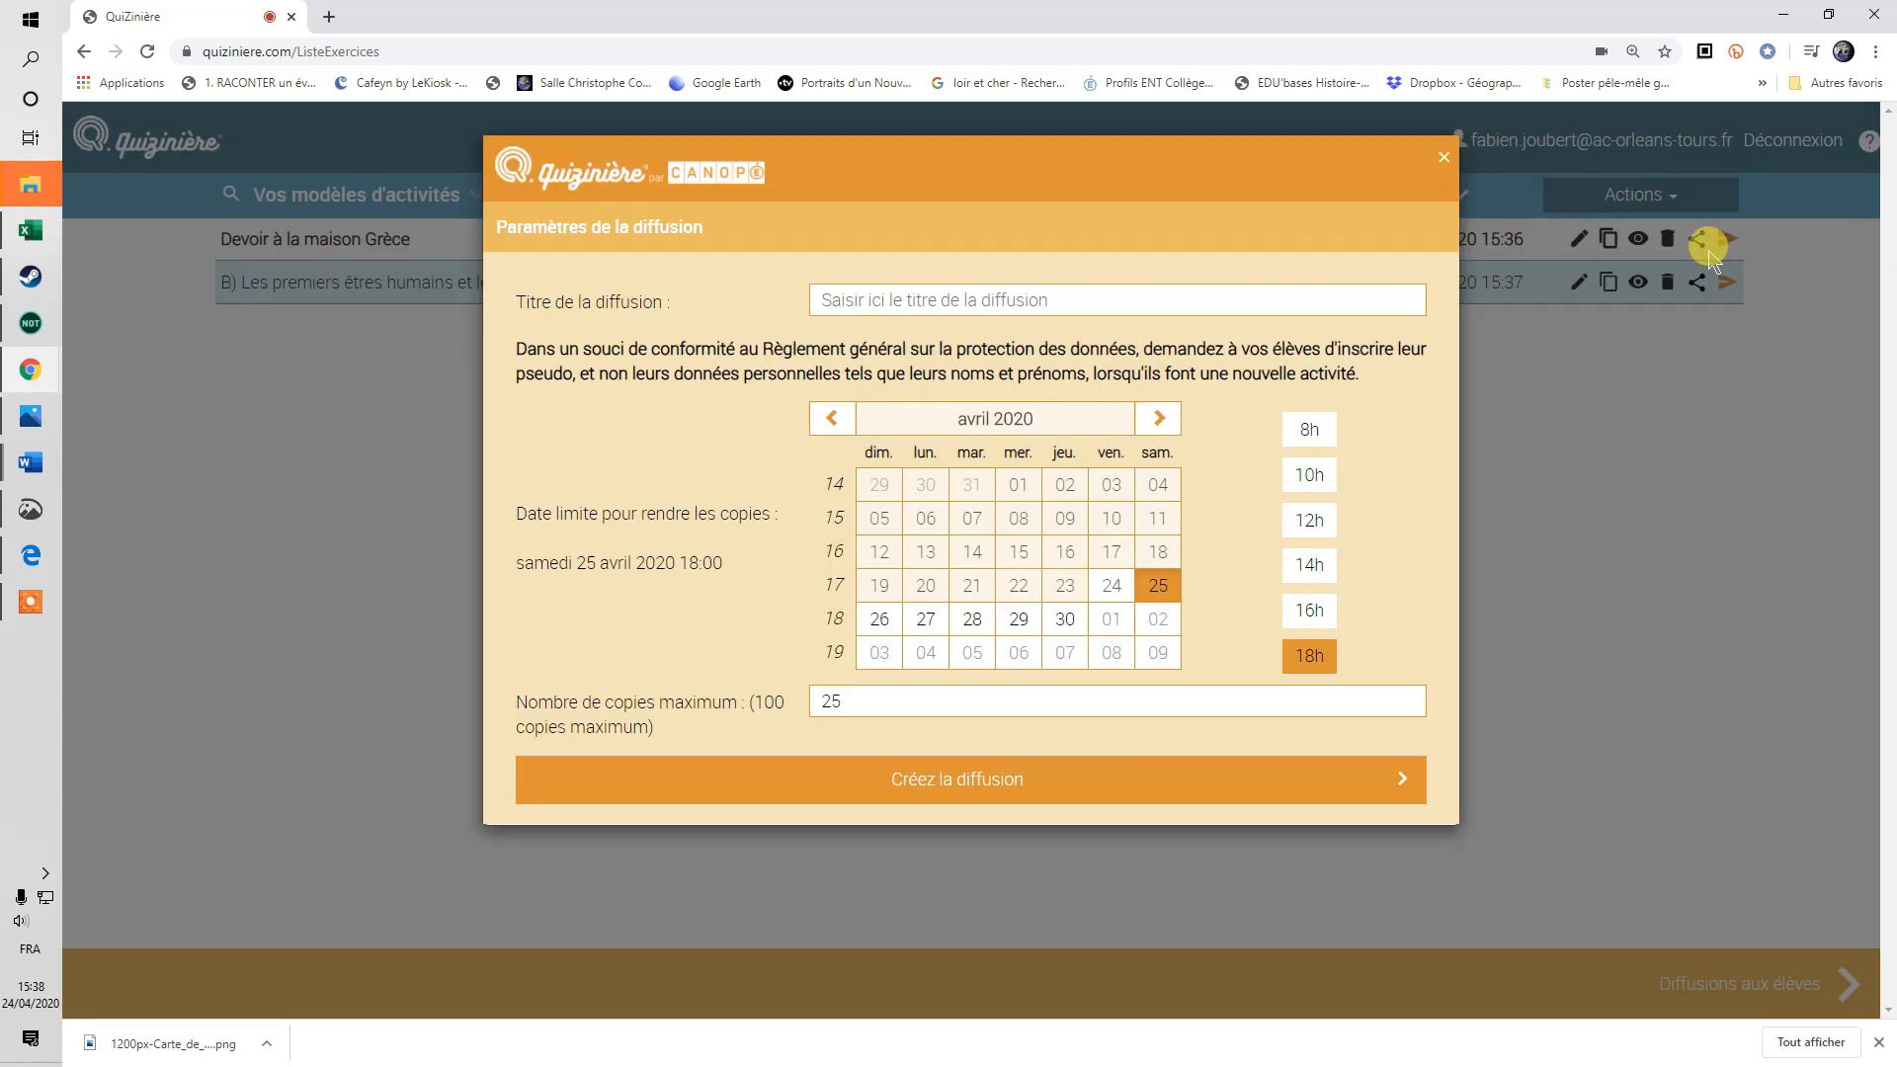
left_click(1444, 157)
left_click(1693, 240)
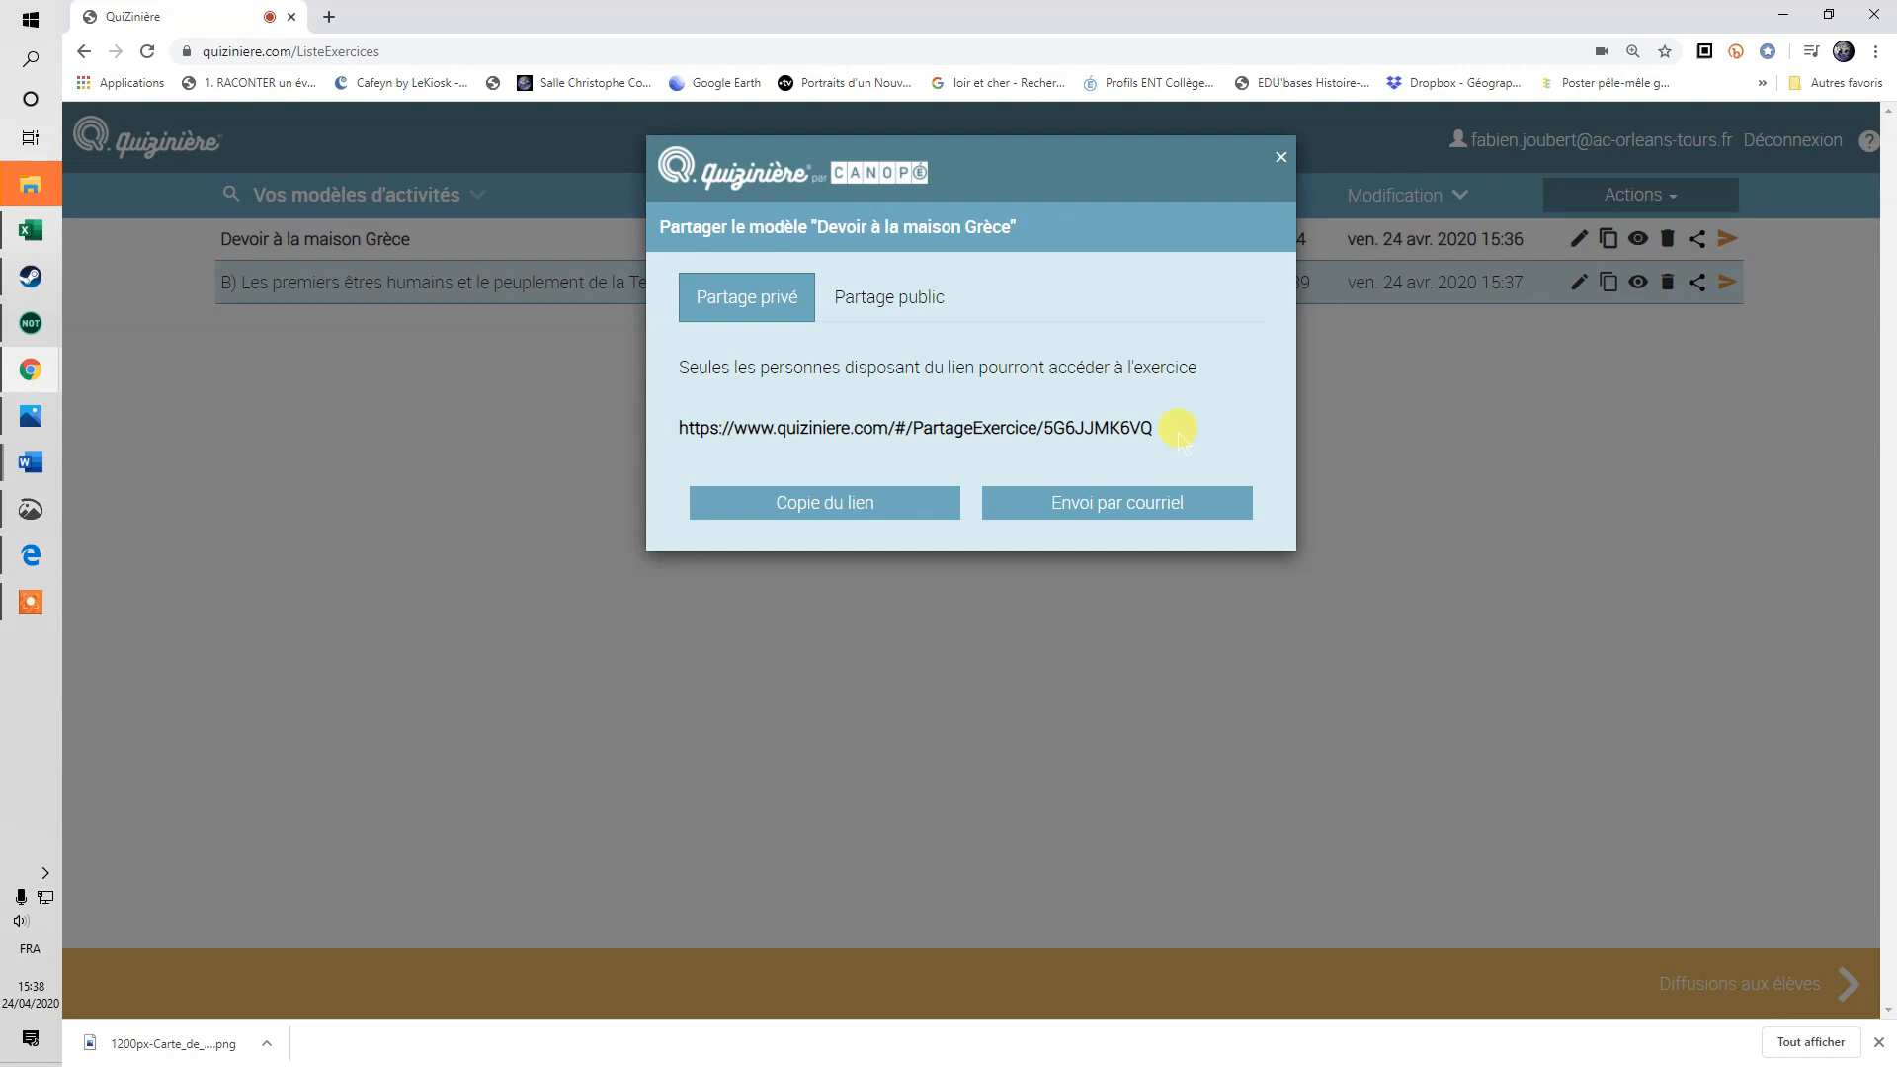
left_click(1278, 161)
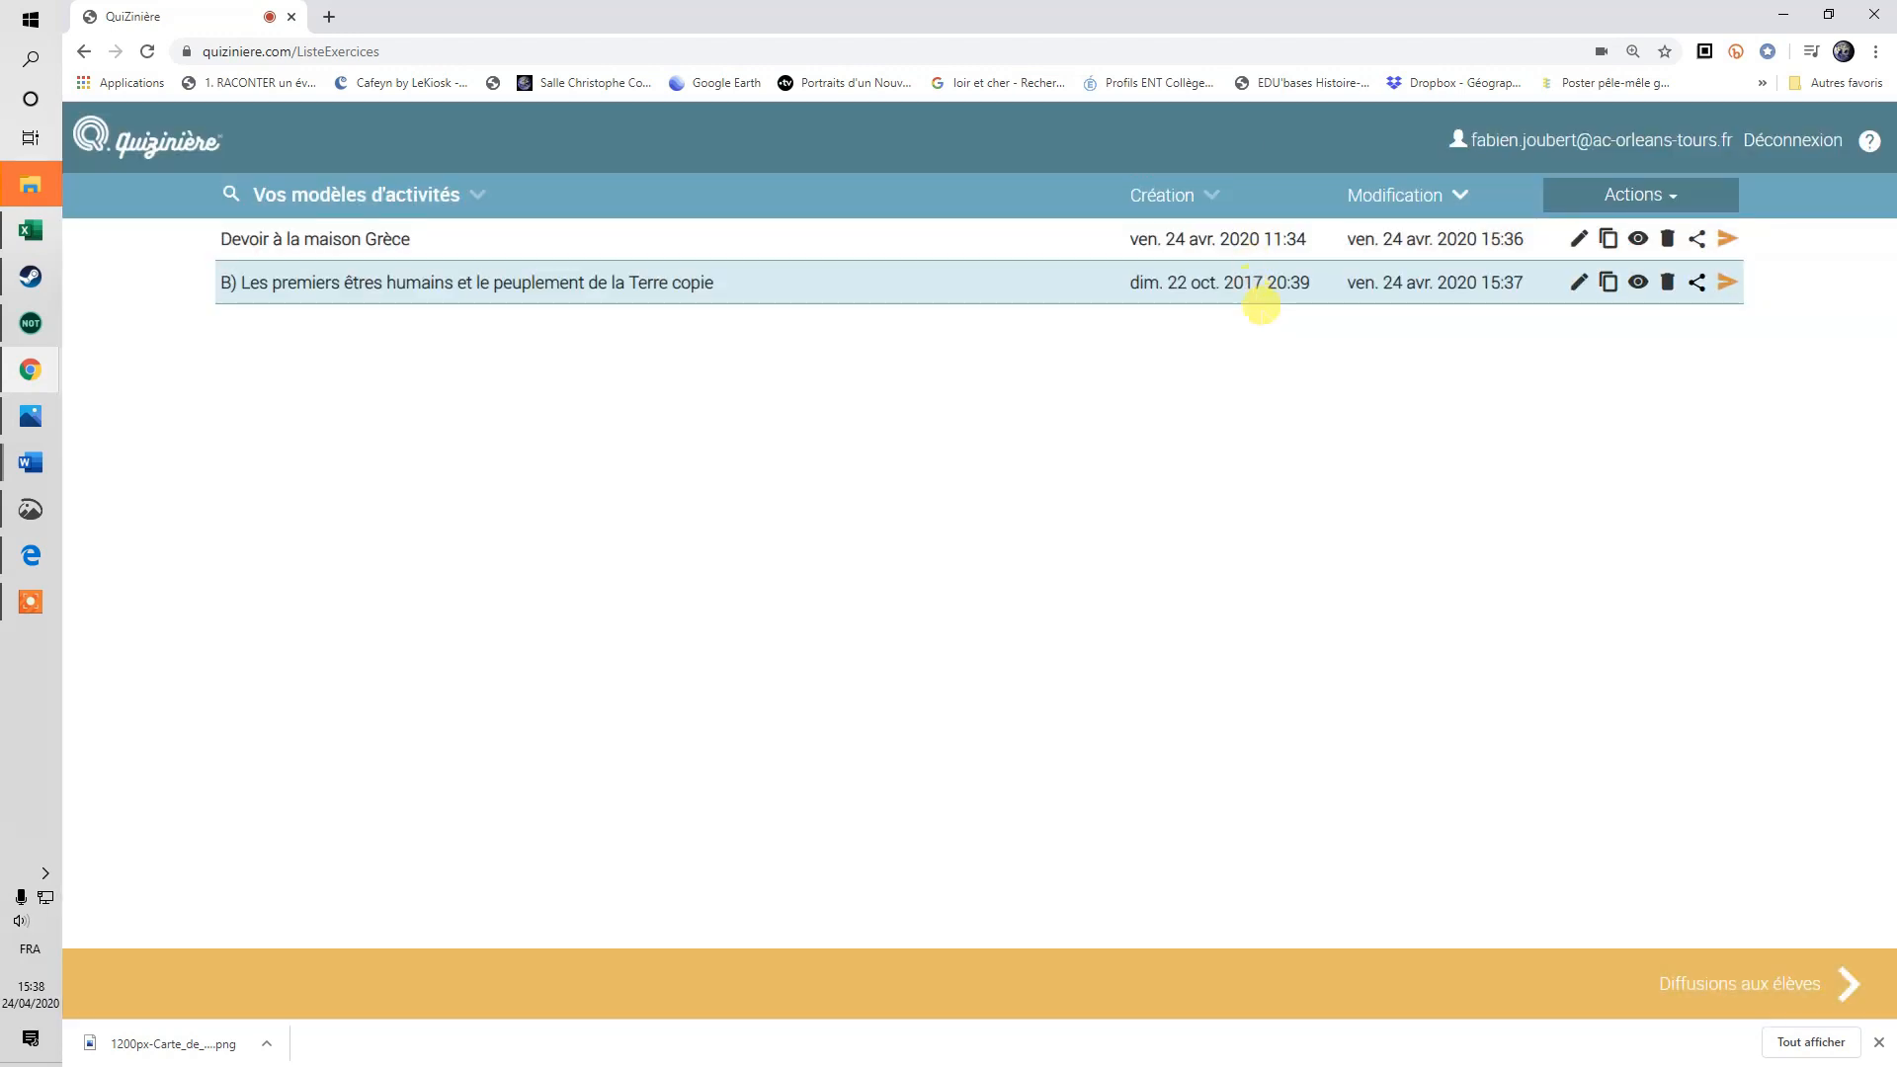
left_click(1727, 242)
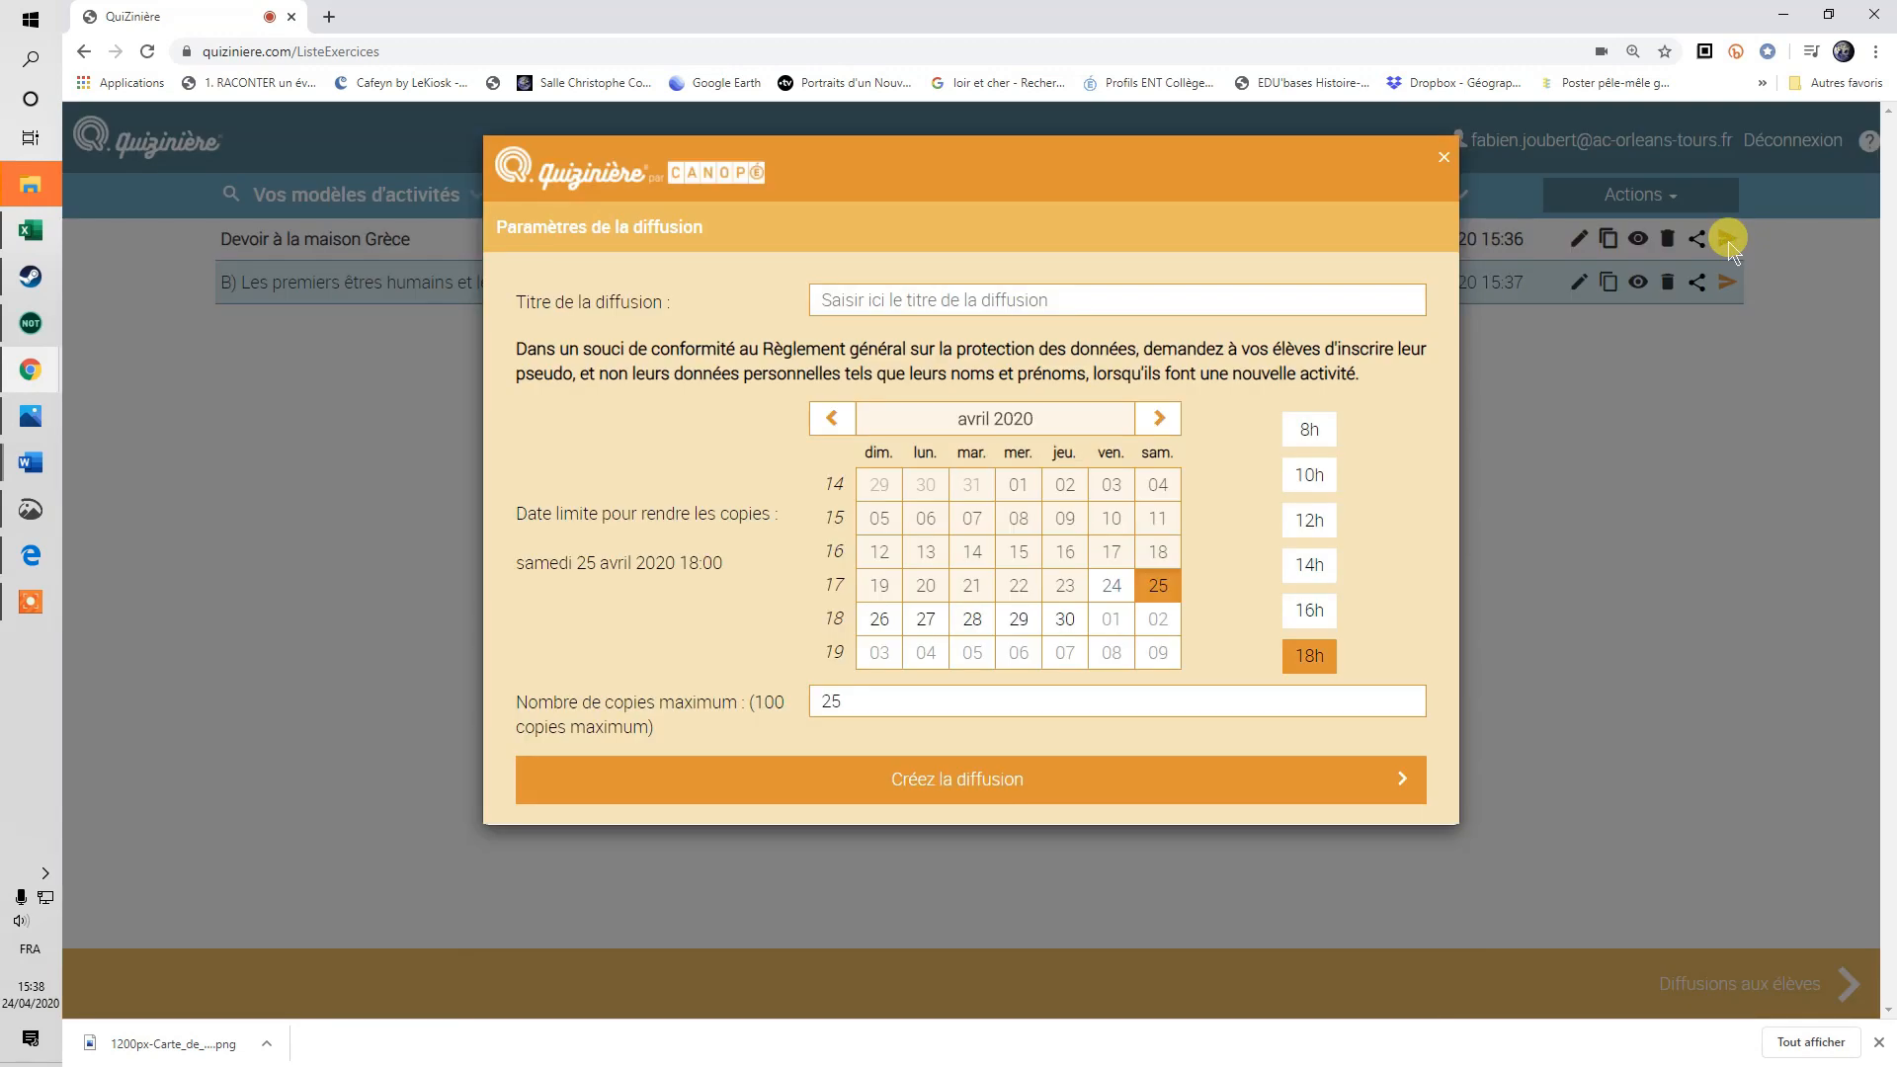
left_click(1063, 618)
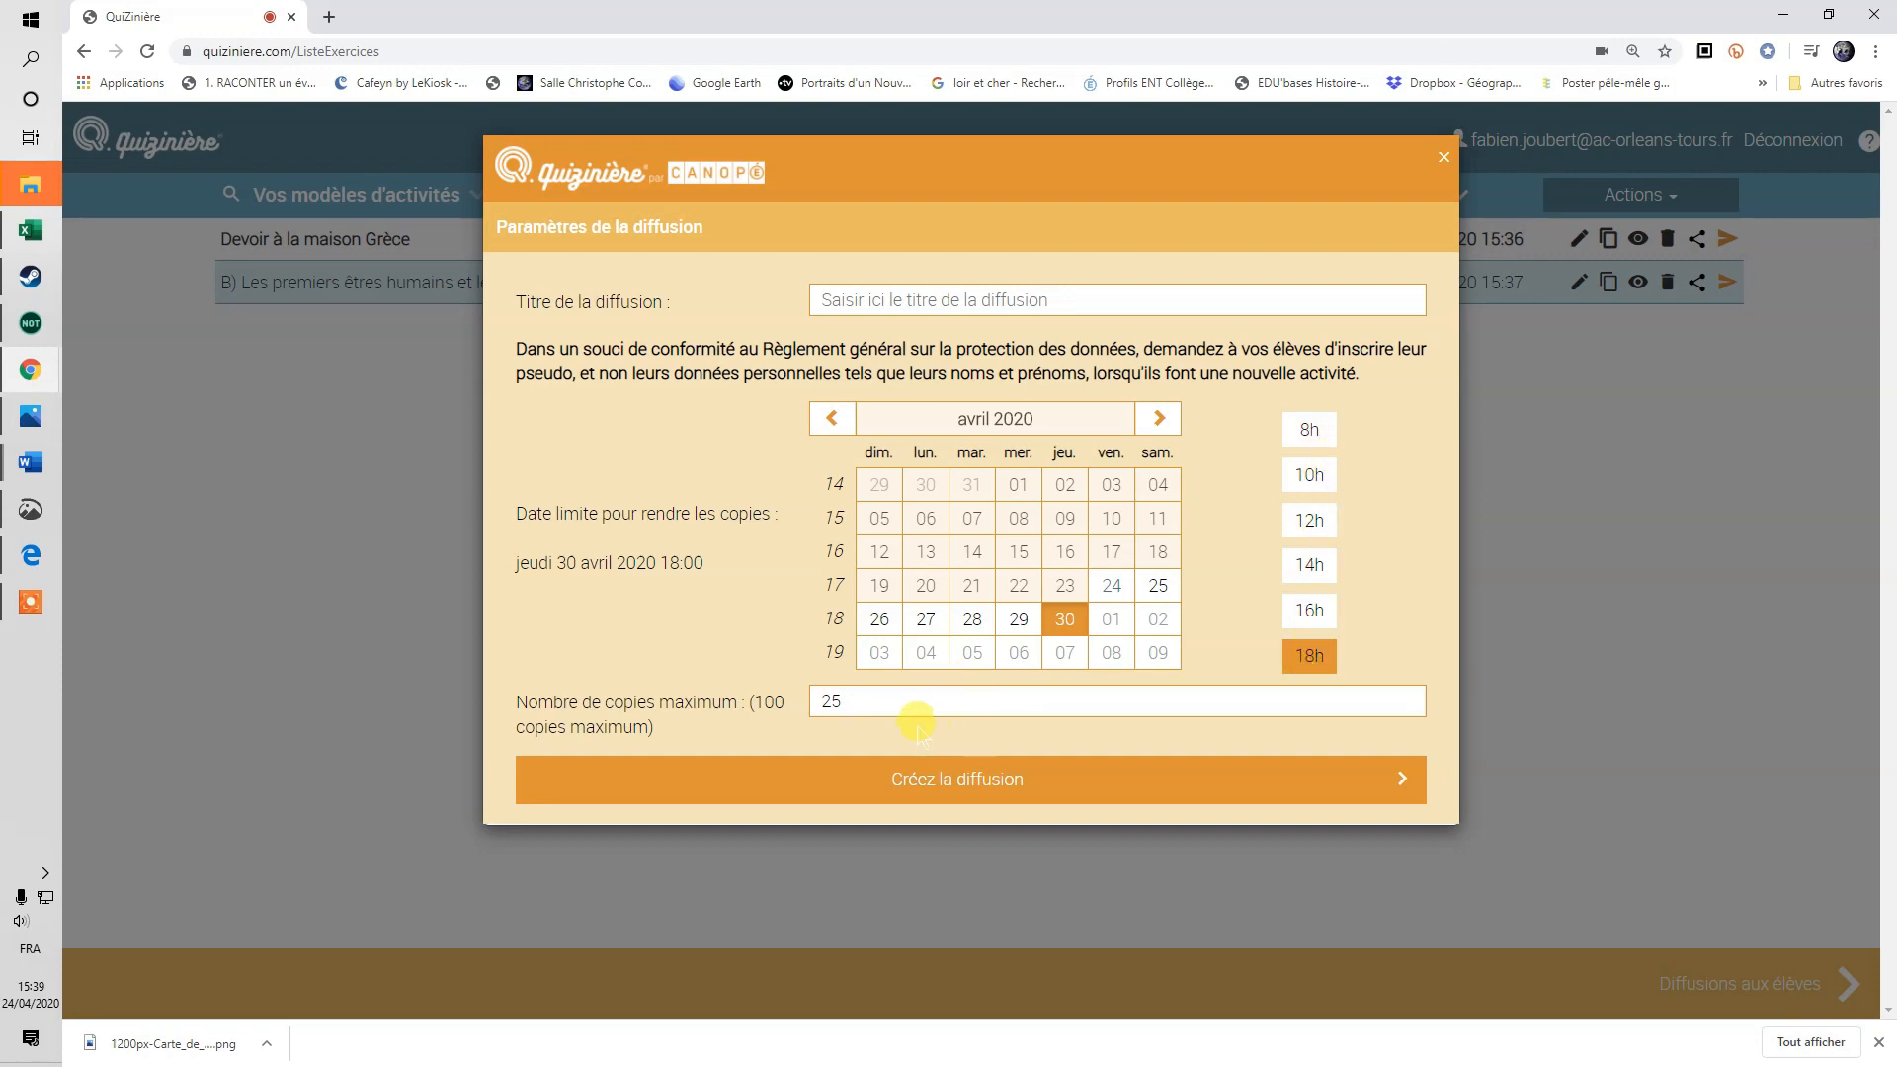
left_click(1417, 706)
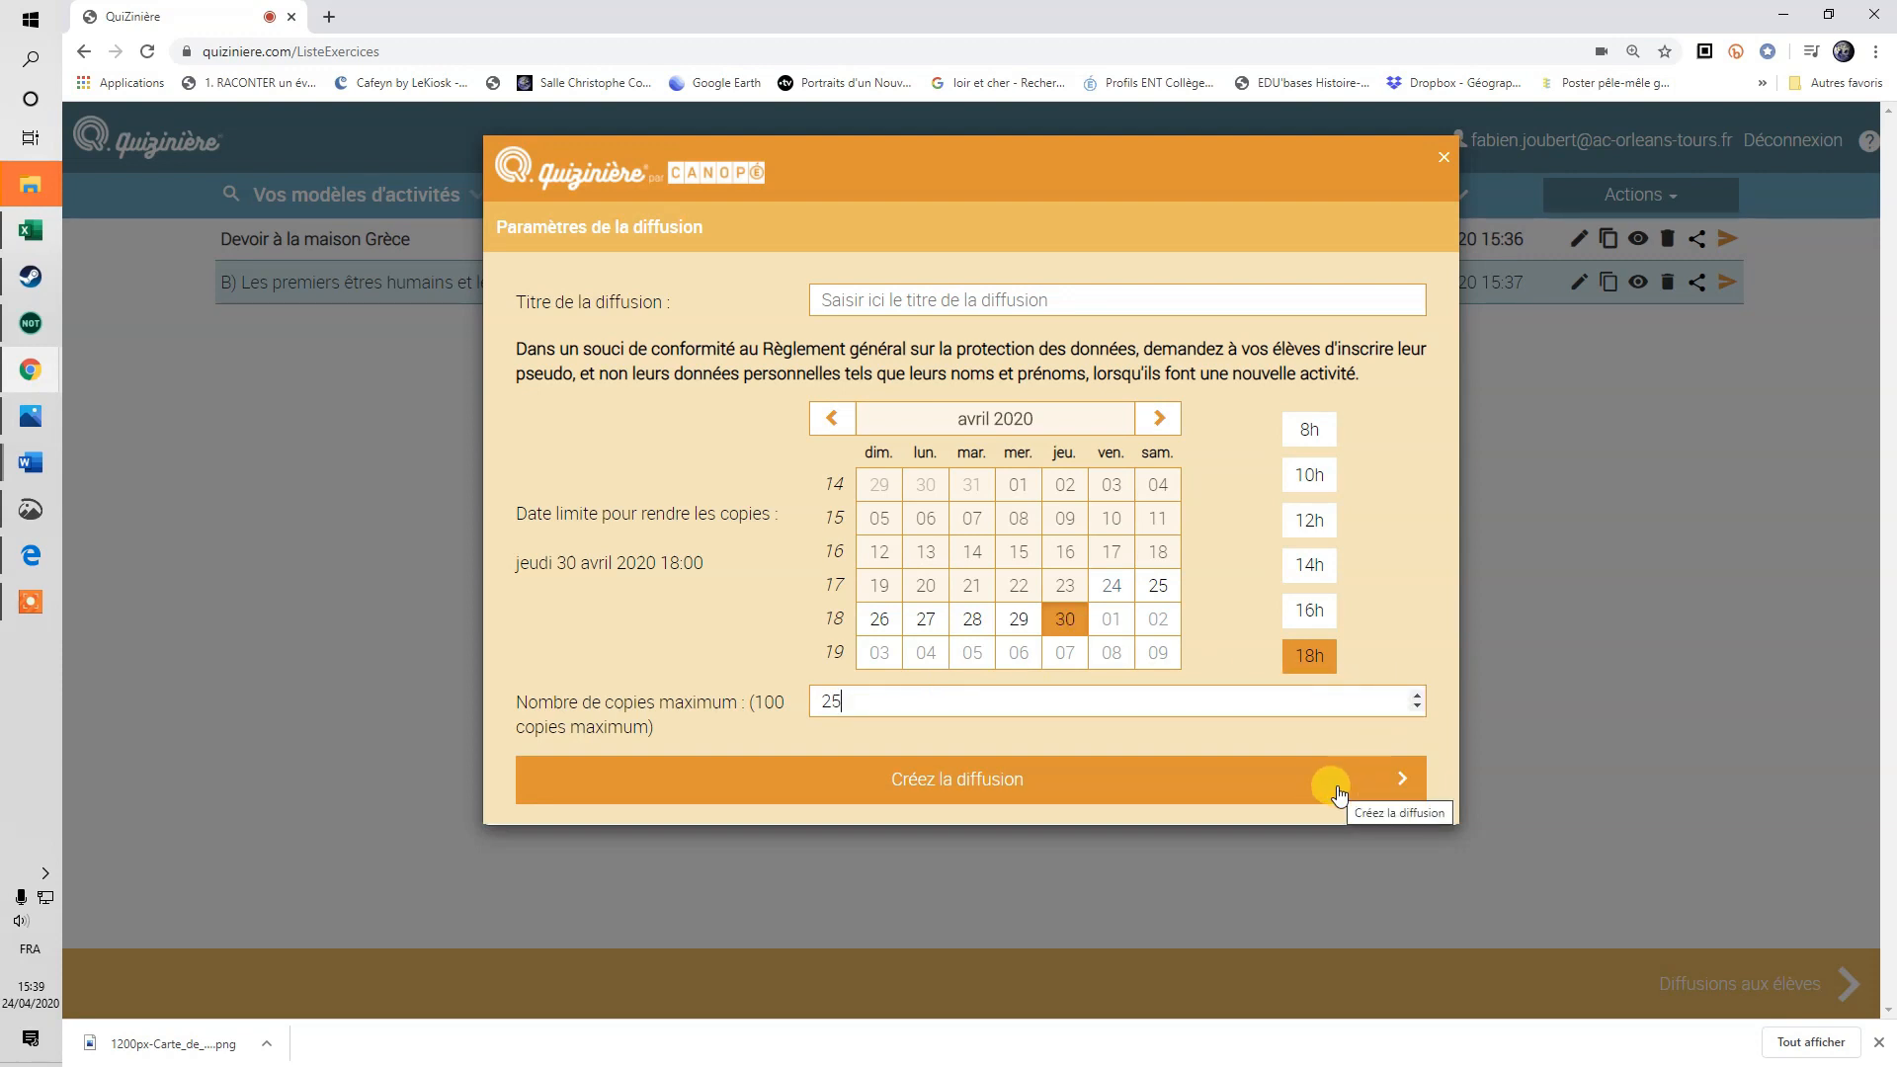
left_click(978, 301)
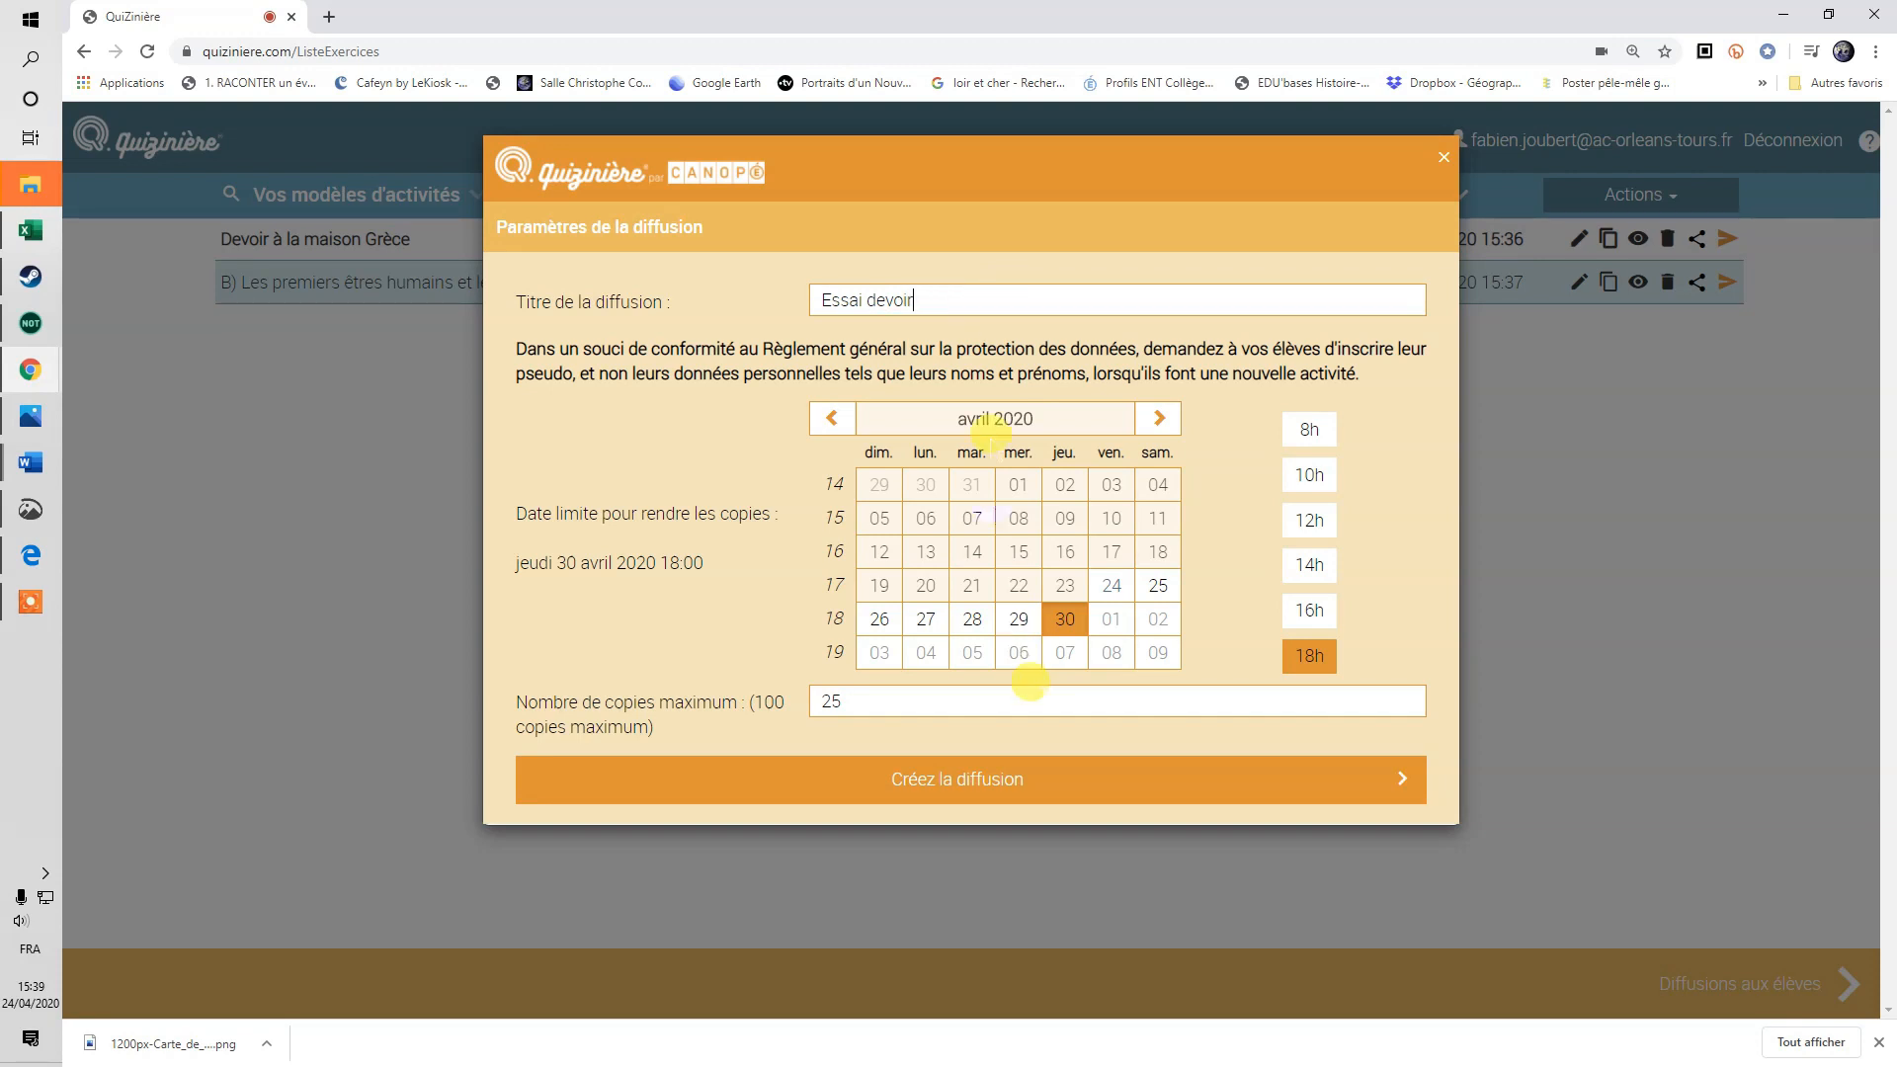
left_click(1085, 771)
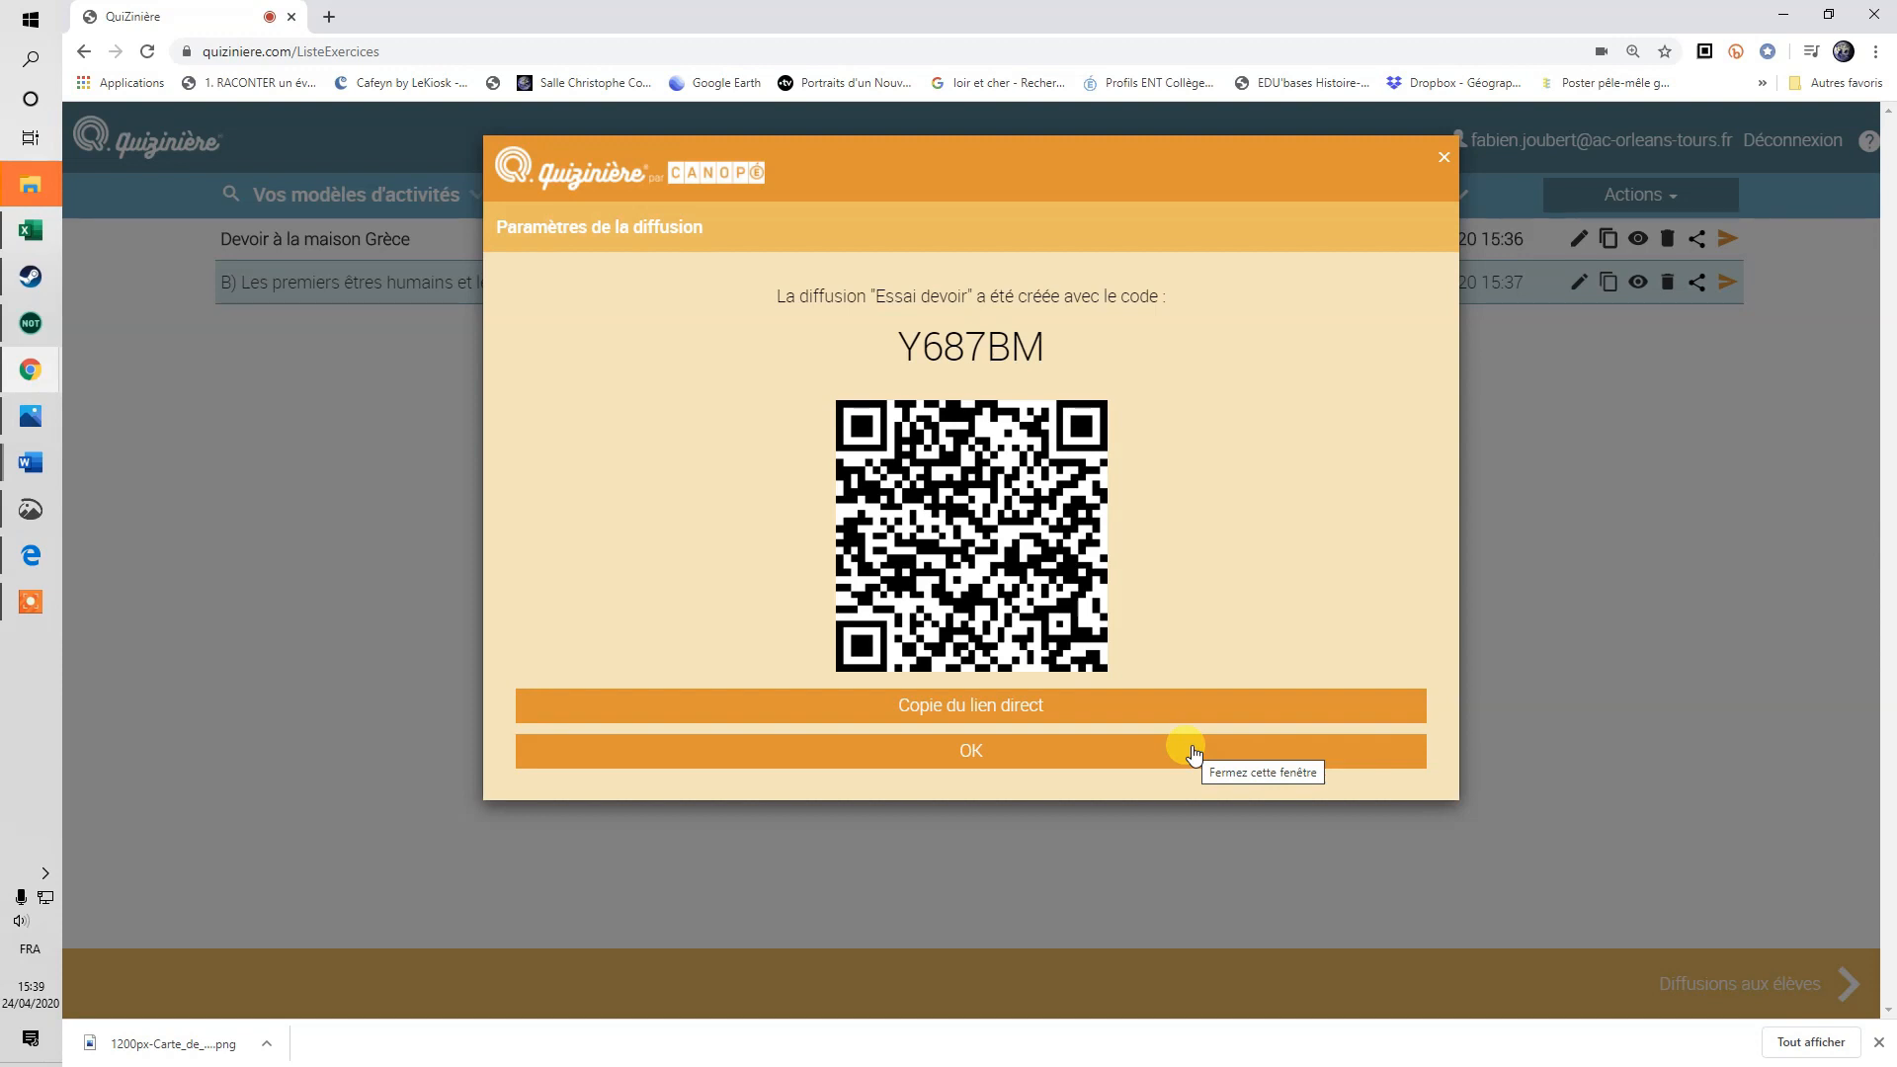
left_click_drag(1049, 347, 900, 347)
key("ctrl+c")
right_click(917, 352)
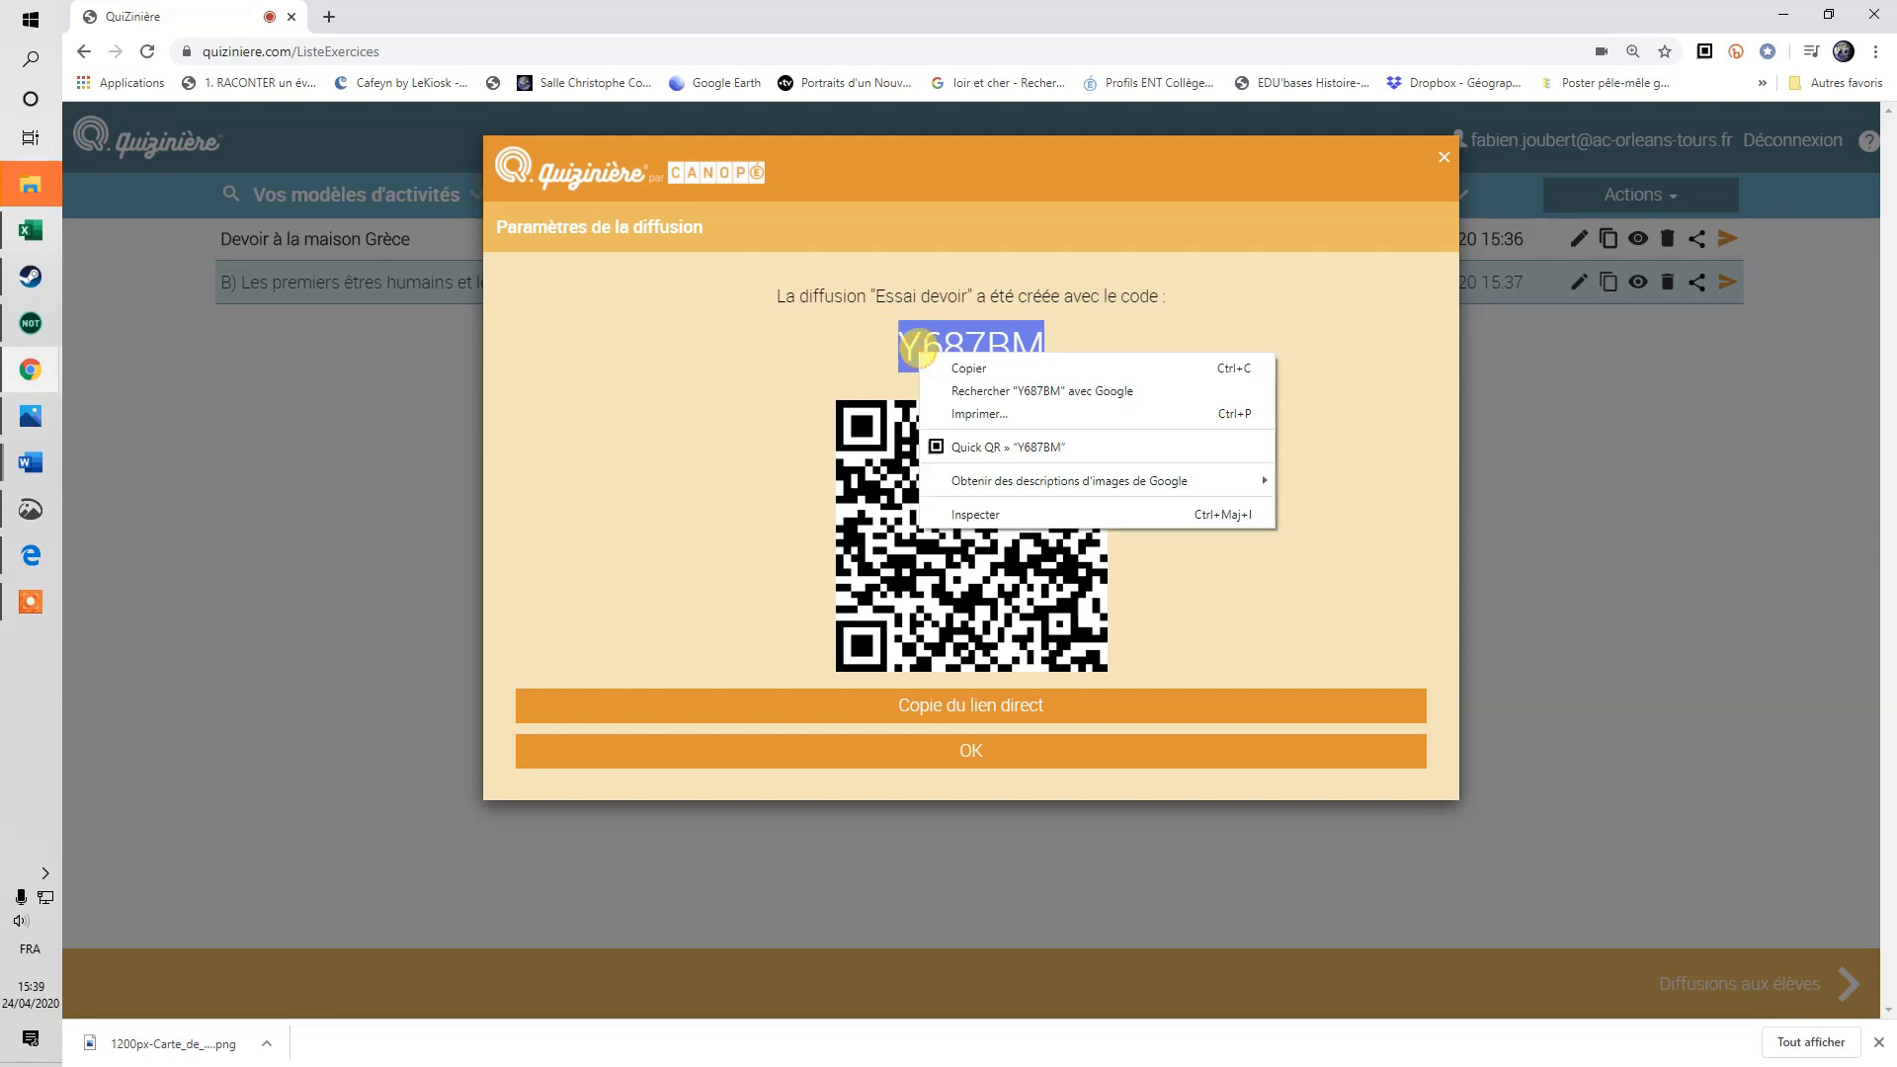
left_click(968, 368)
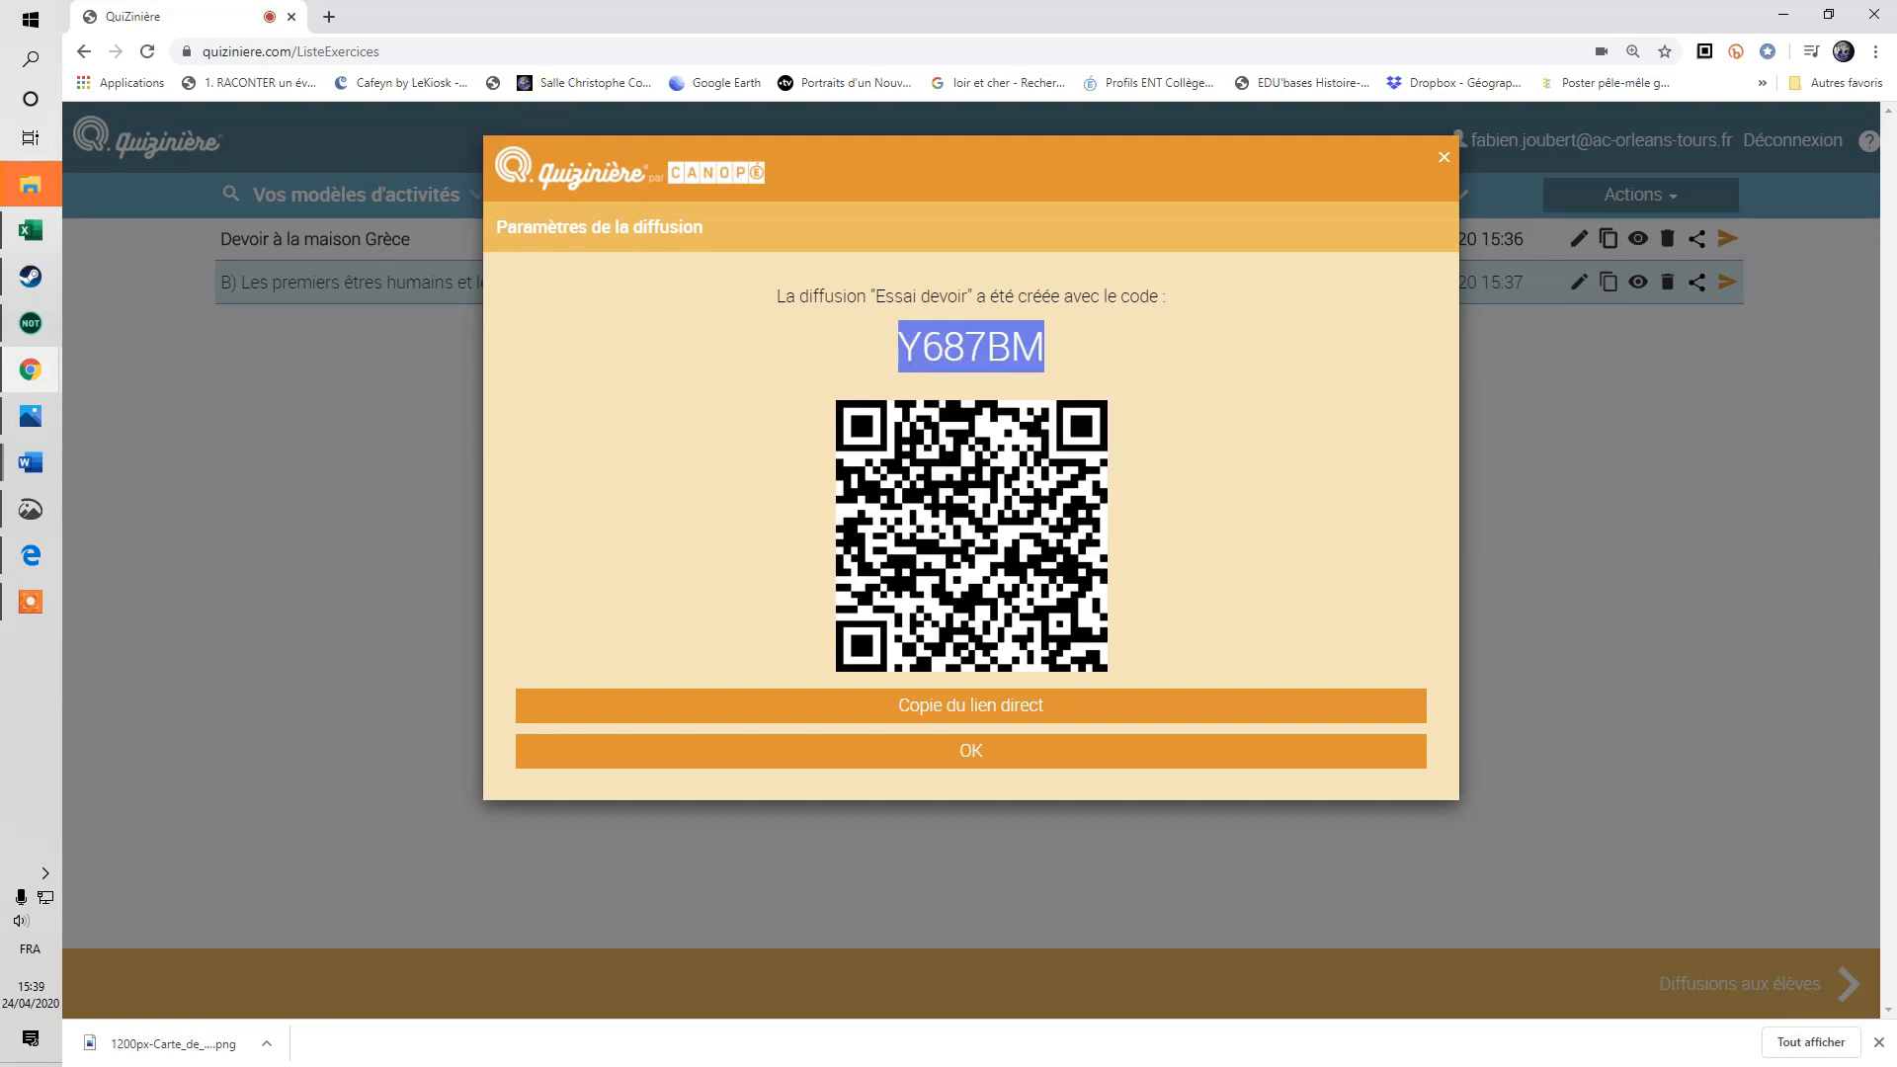
left_click(327, 17)
type("quizi")
type("nière")
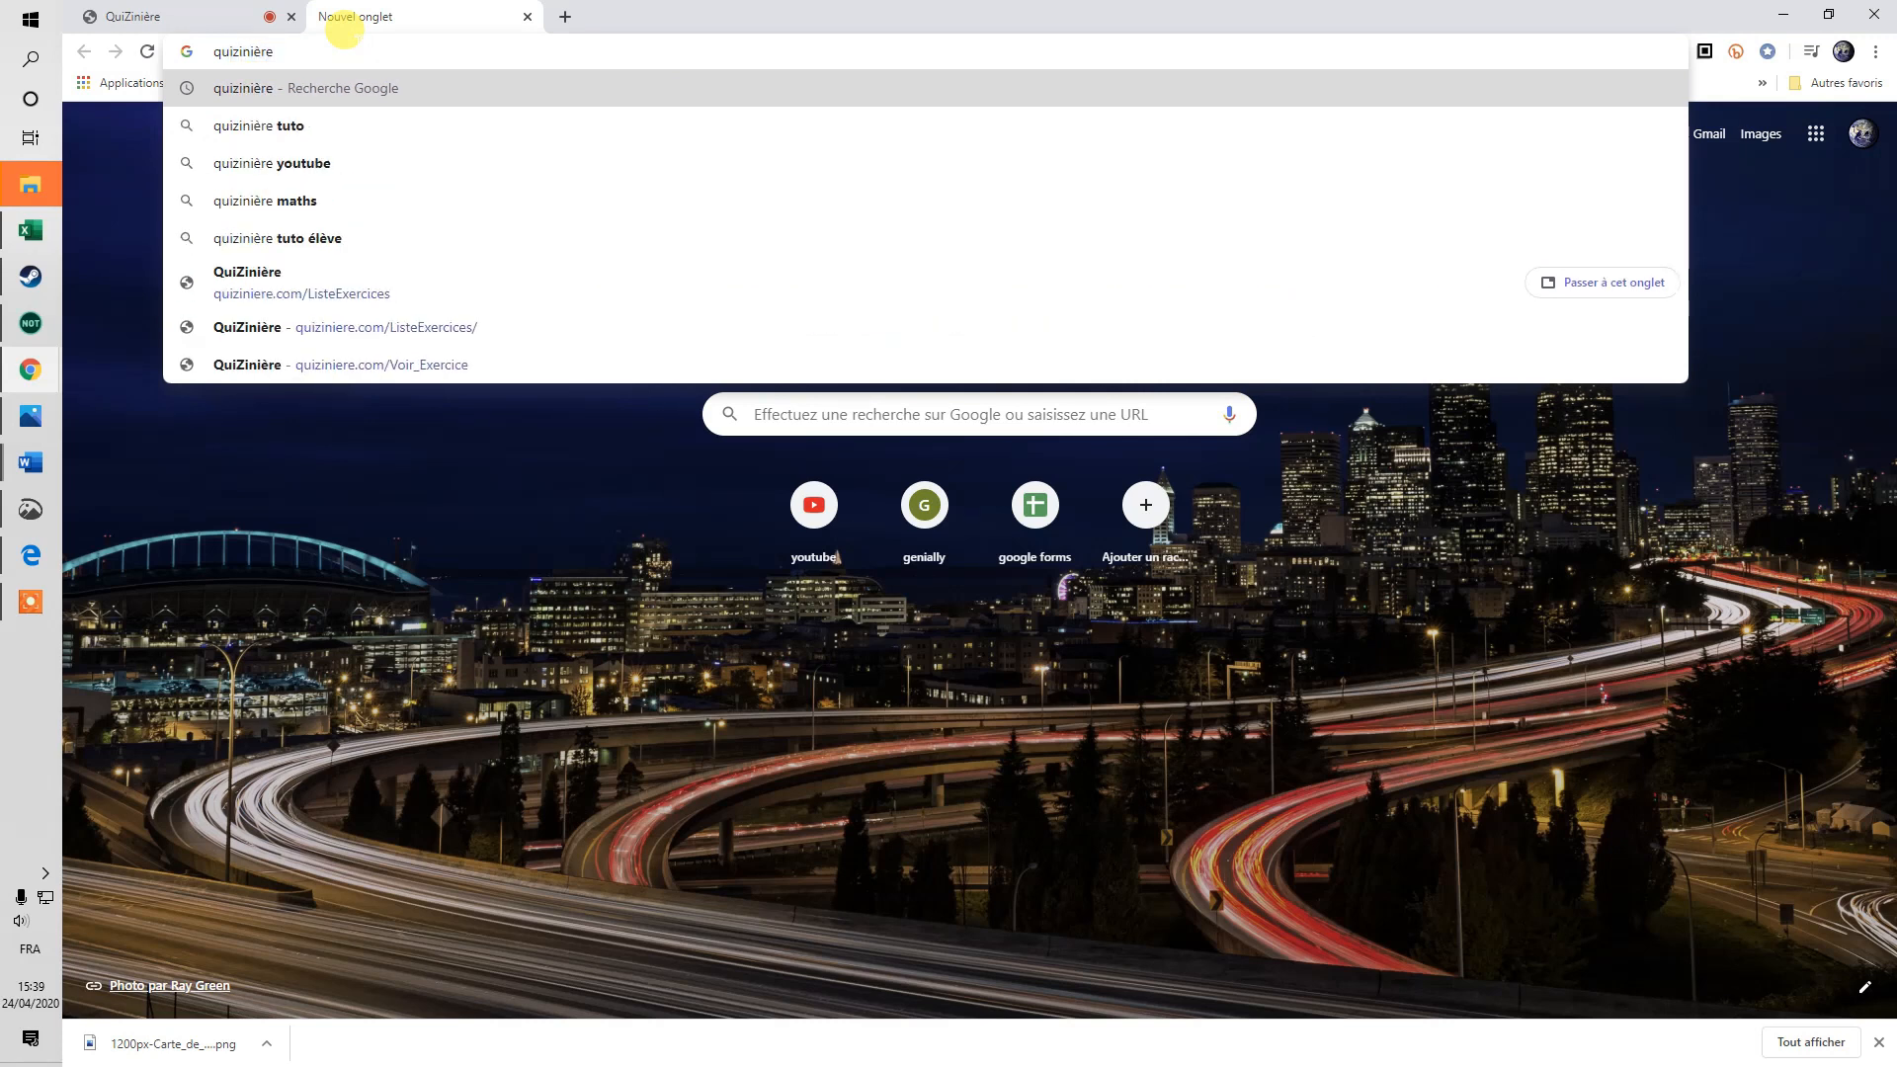
key("Return")
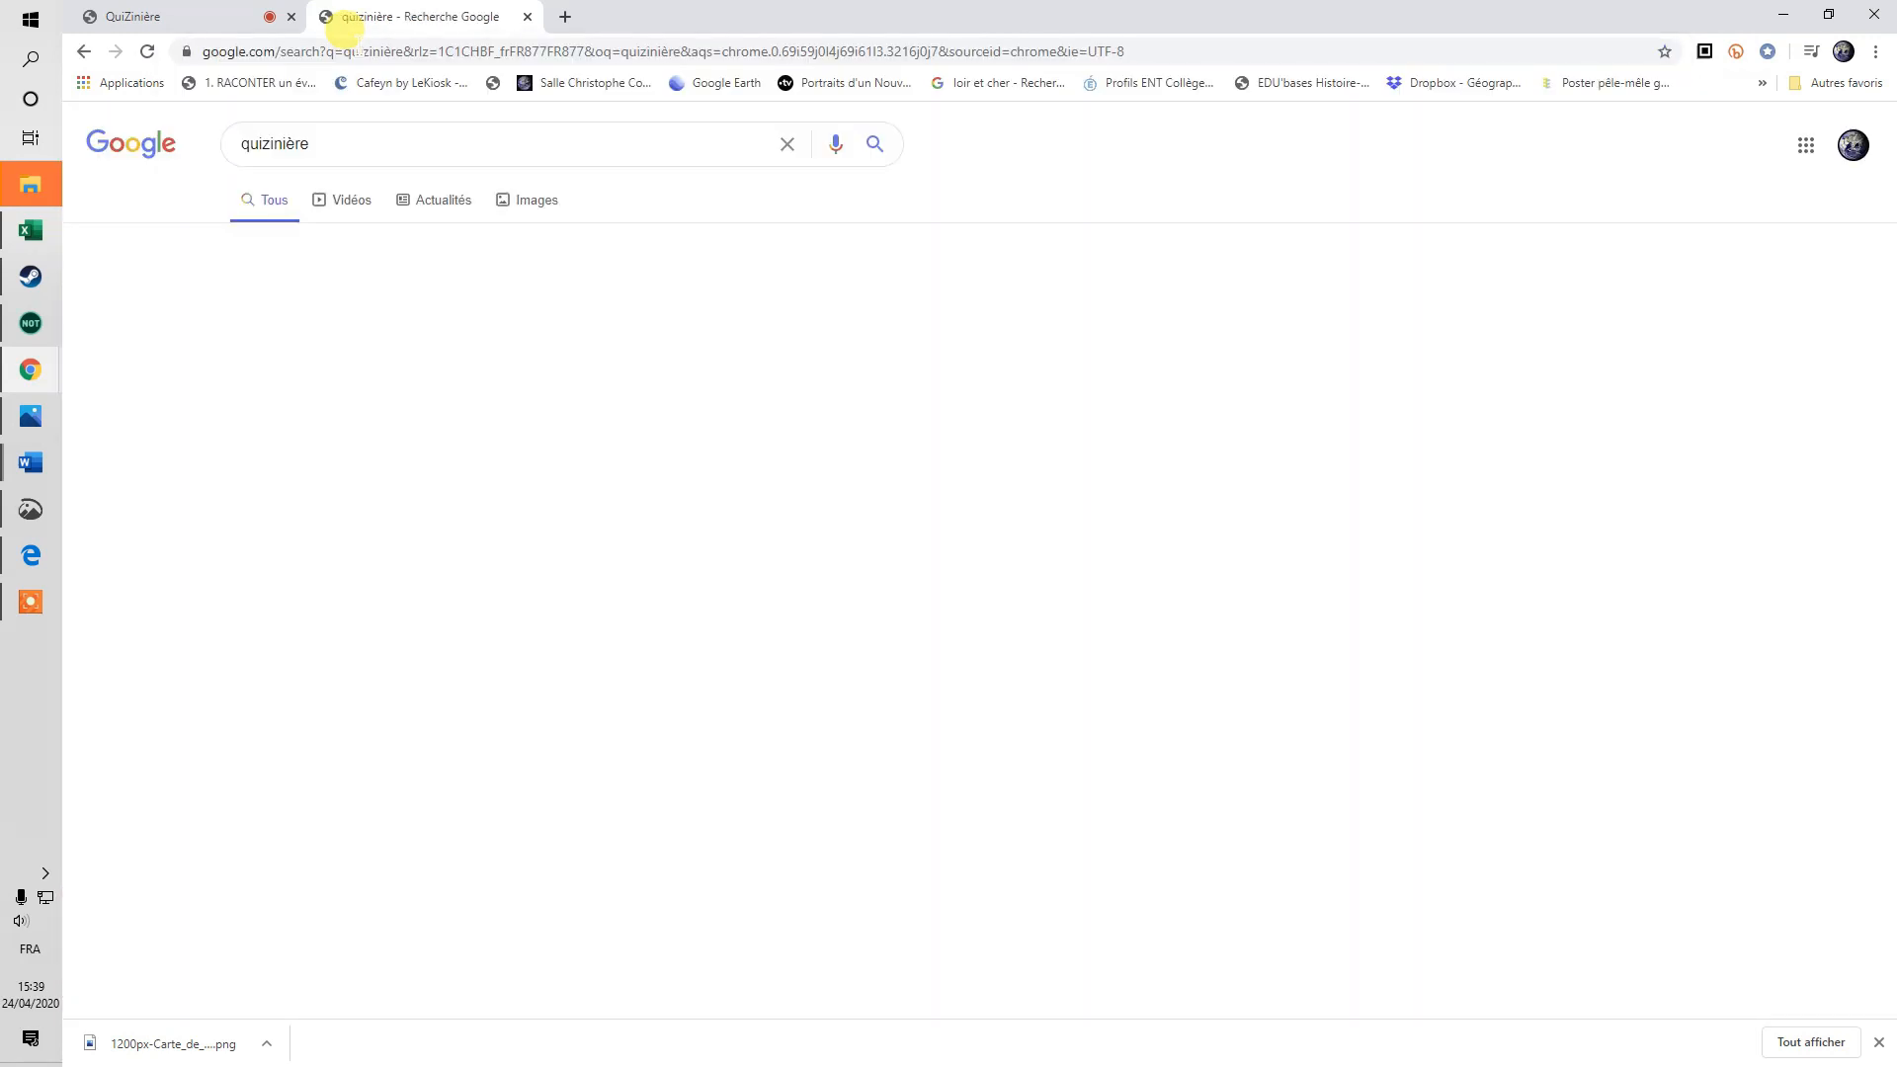
left_click(307, 317)
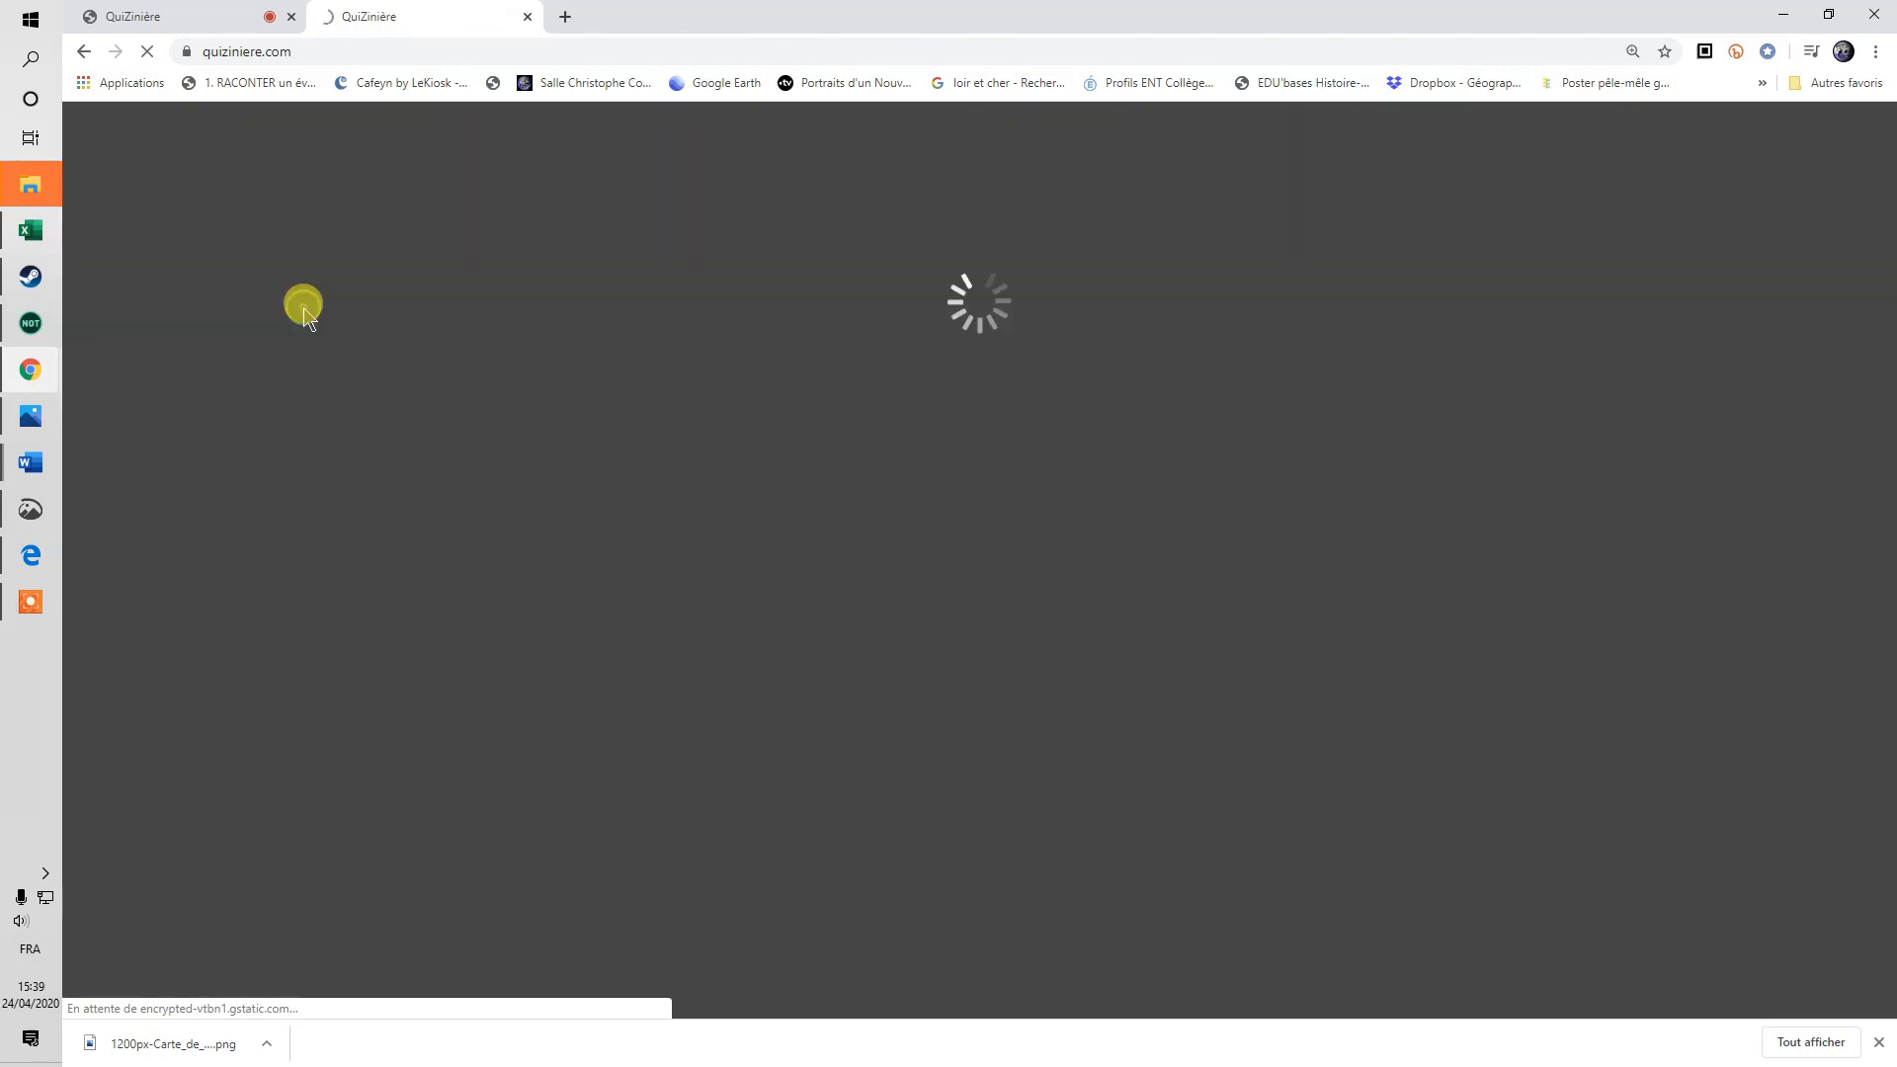
left_click(665, 457)
right_click(665, 458)
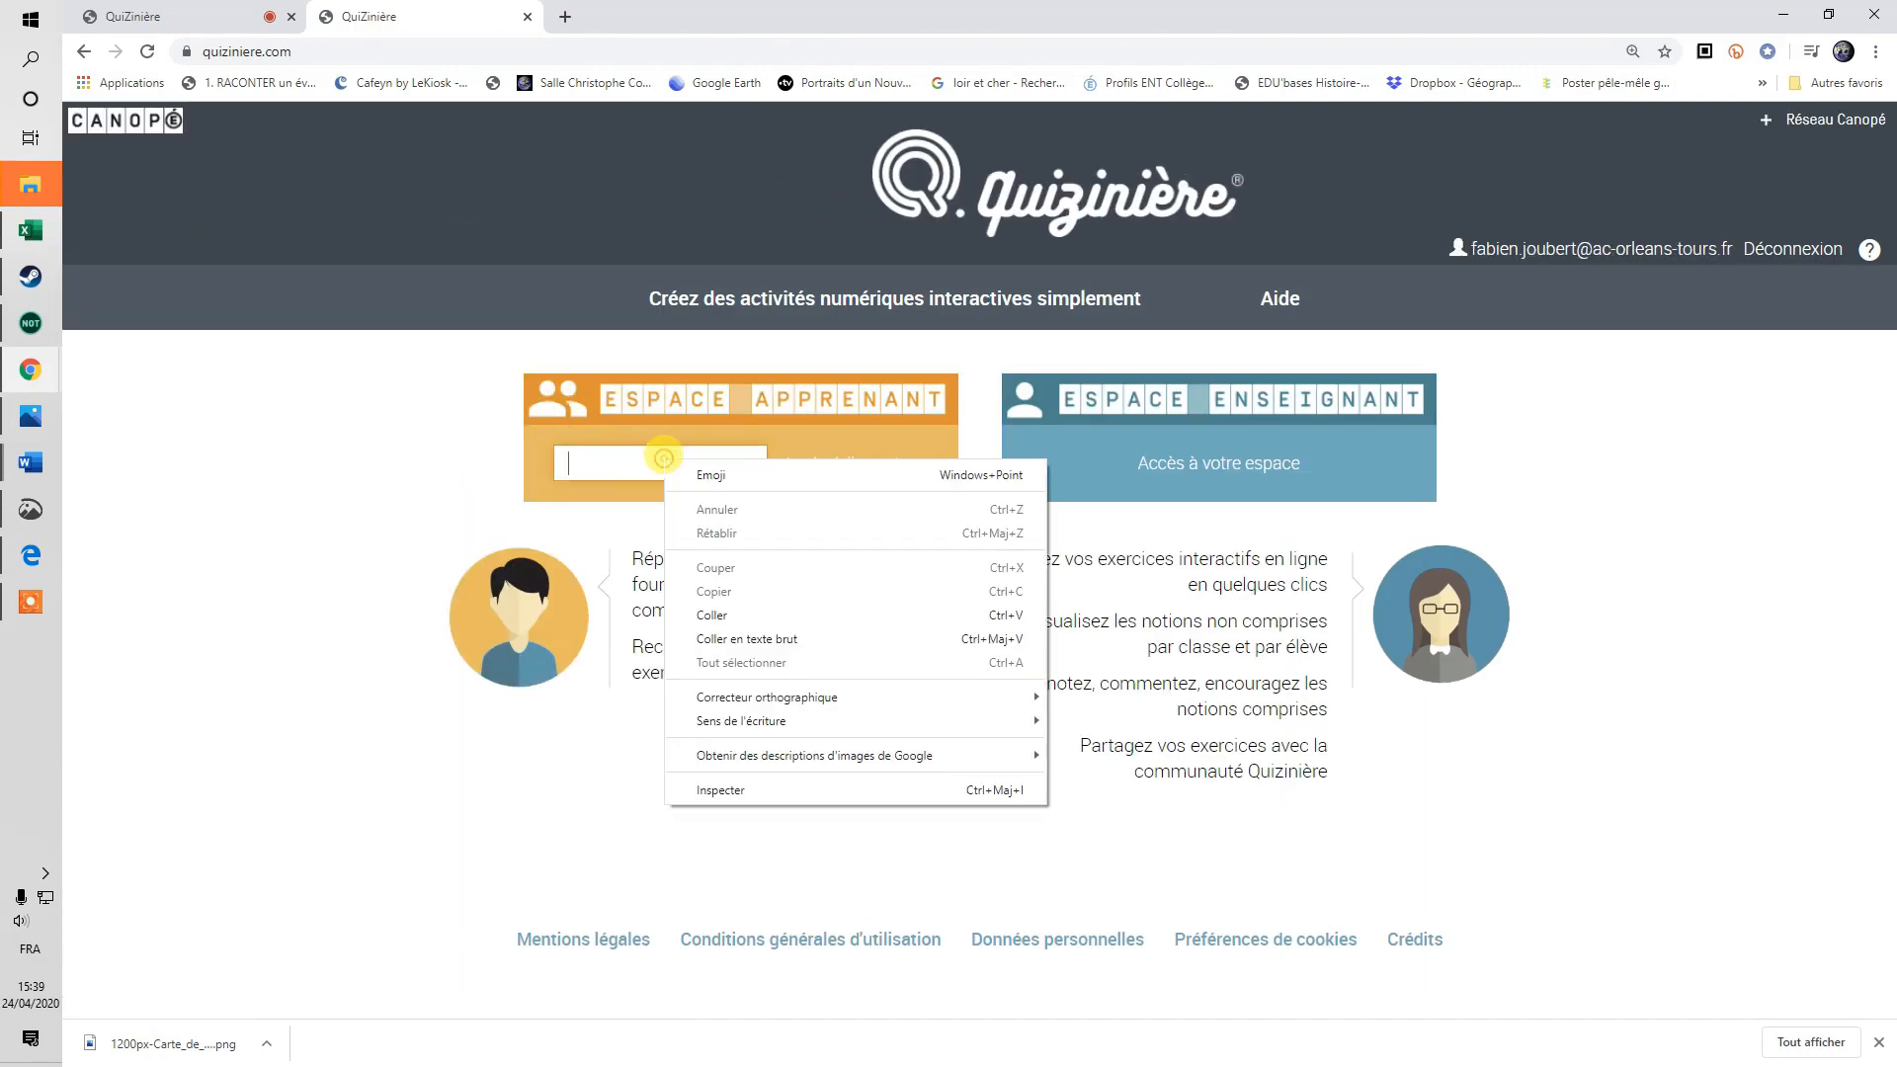
left_click(746, 611)
left_click(904, 472)
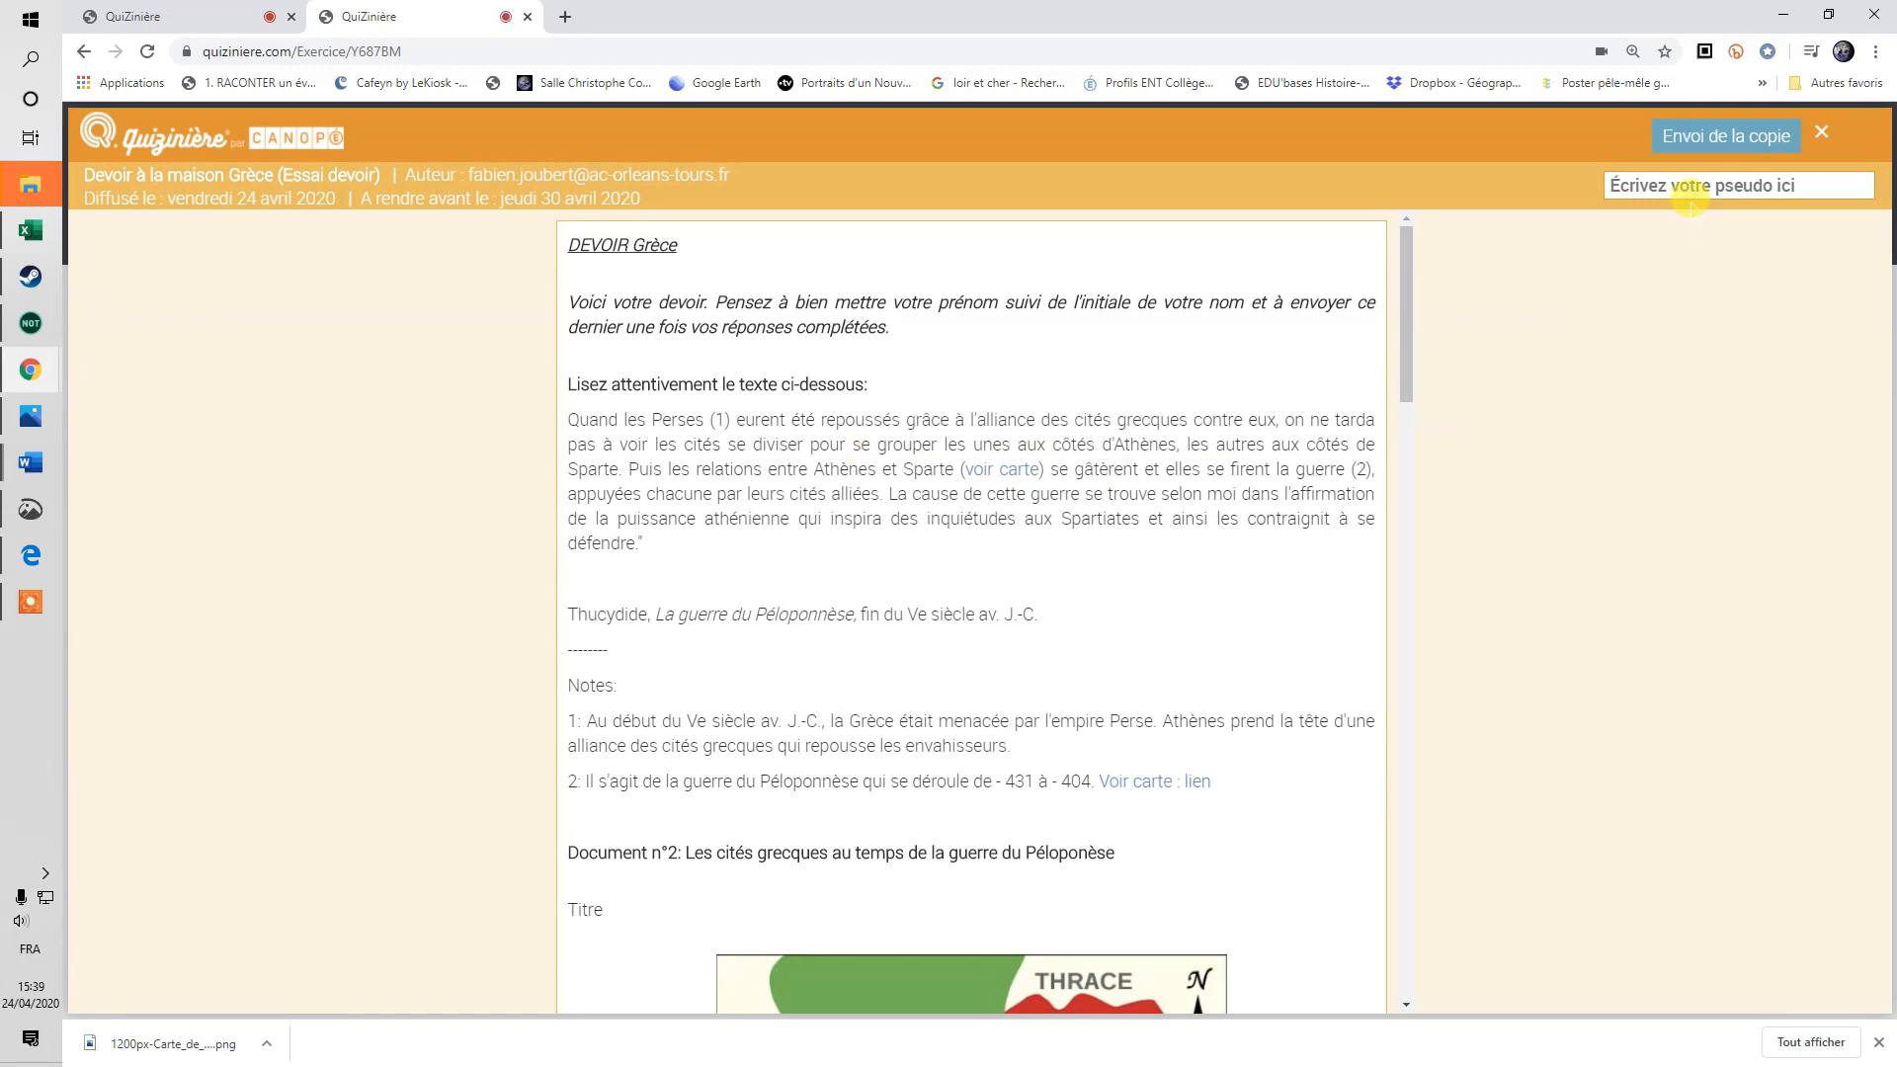
Back on the teacher tab, copy the 'Essai devoir' direct link, briefly bringing up then hiding Pronote.
left_click(1685, 183)
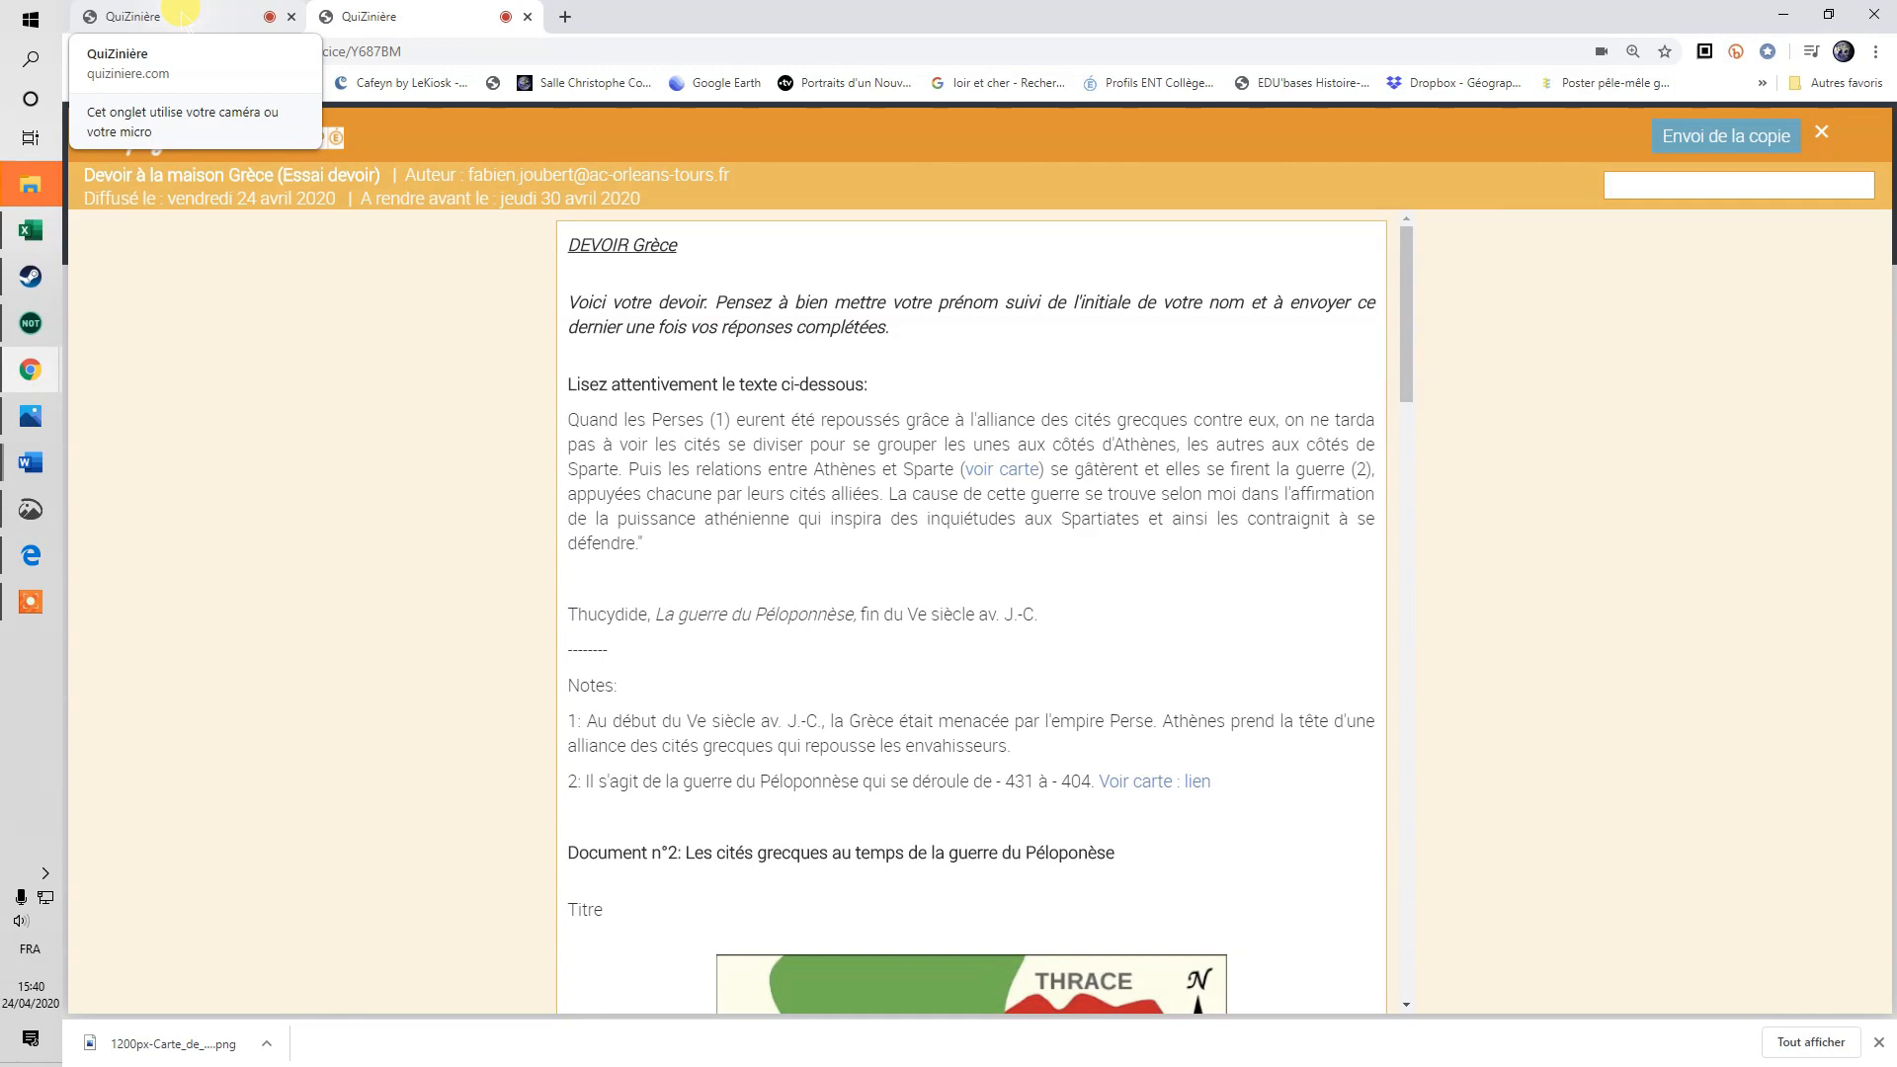
left_click(181, 15)
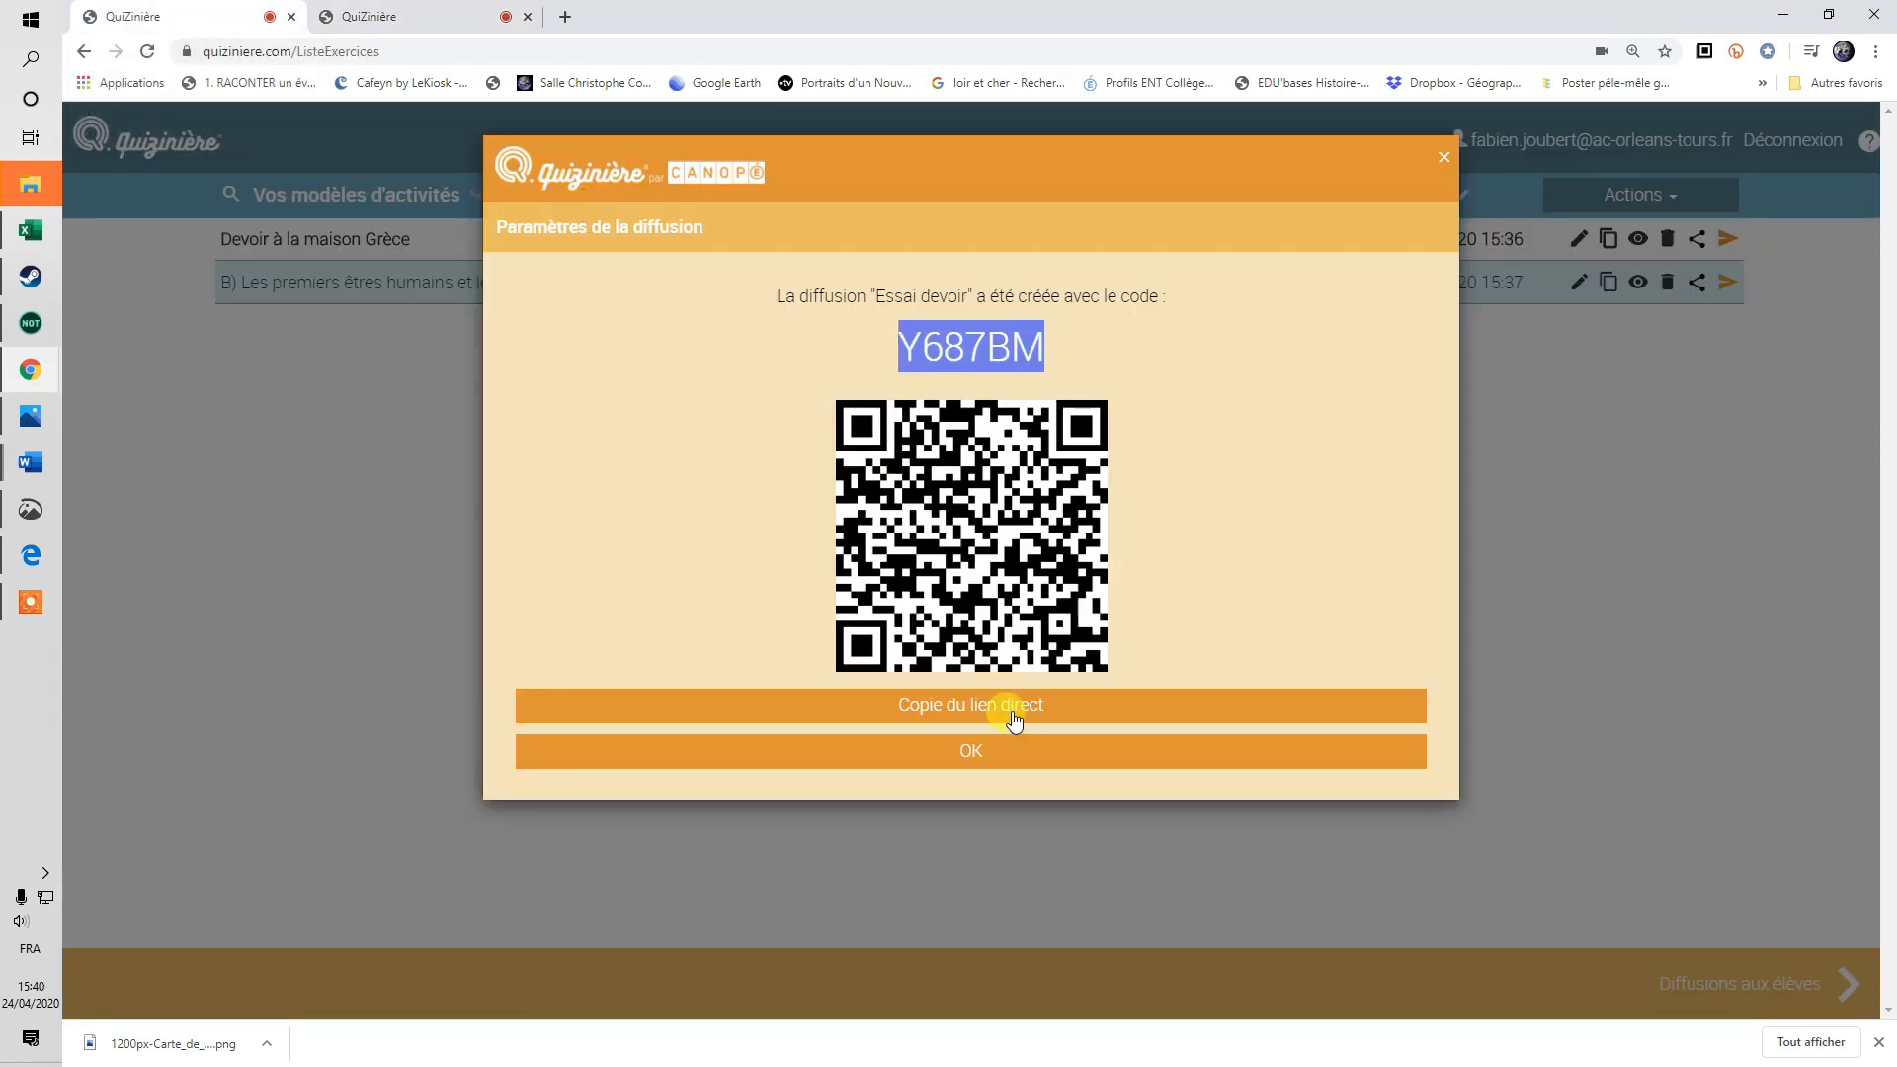
left_click(985, 704)
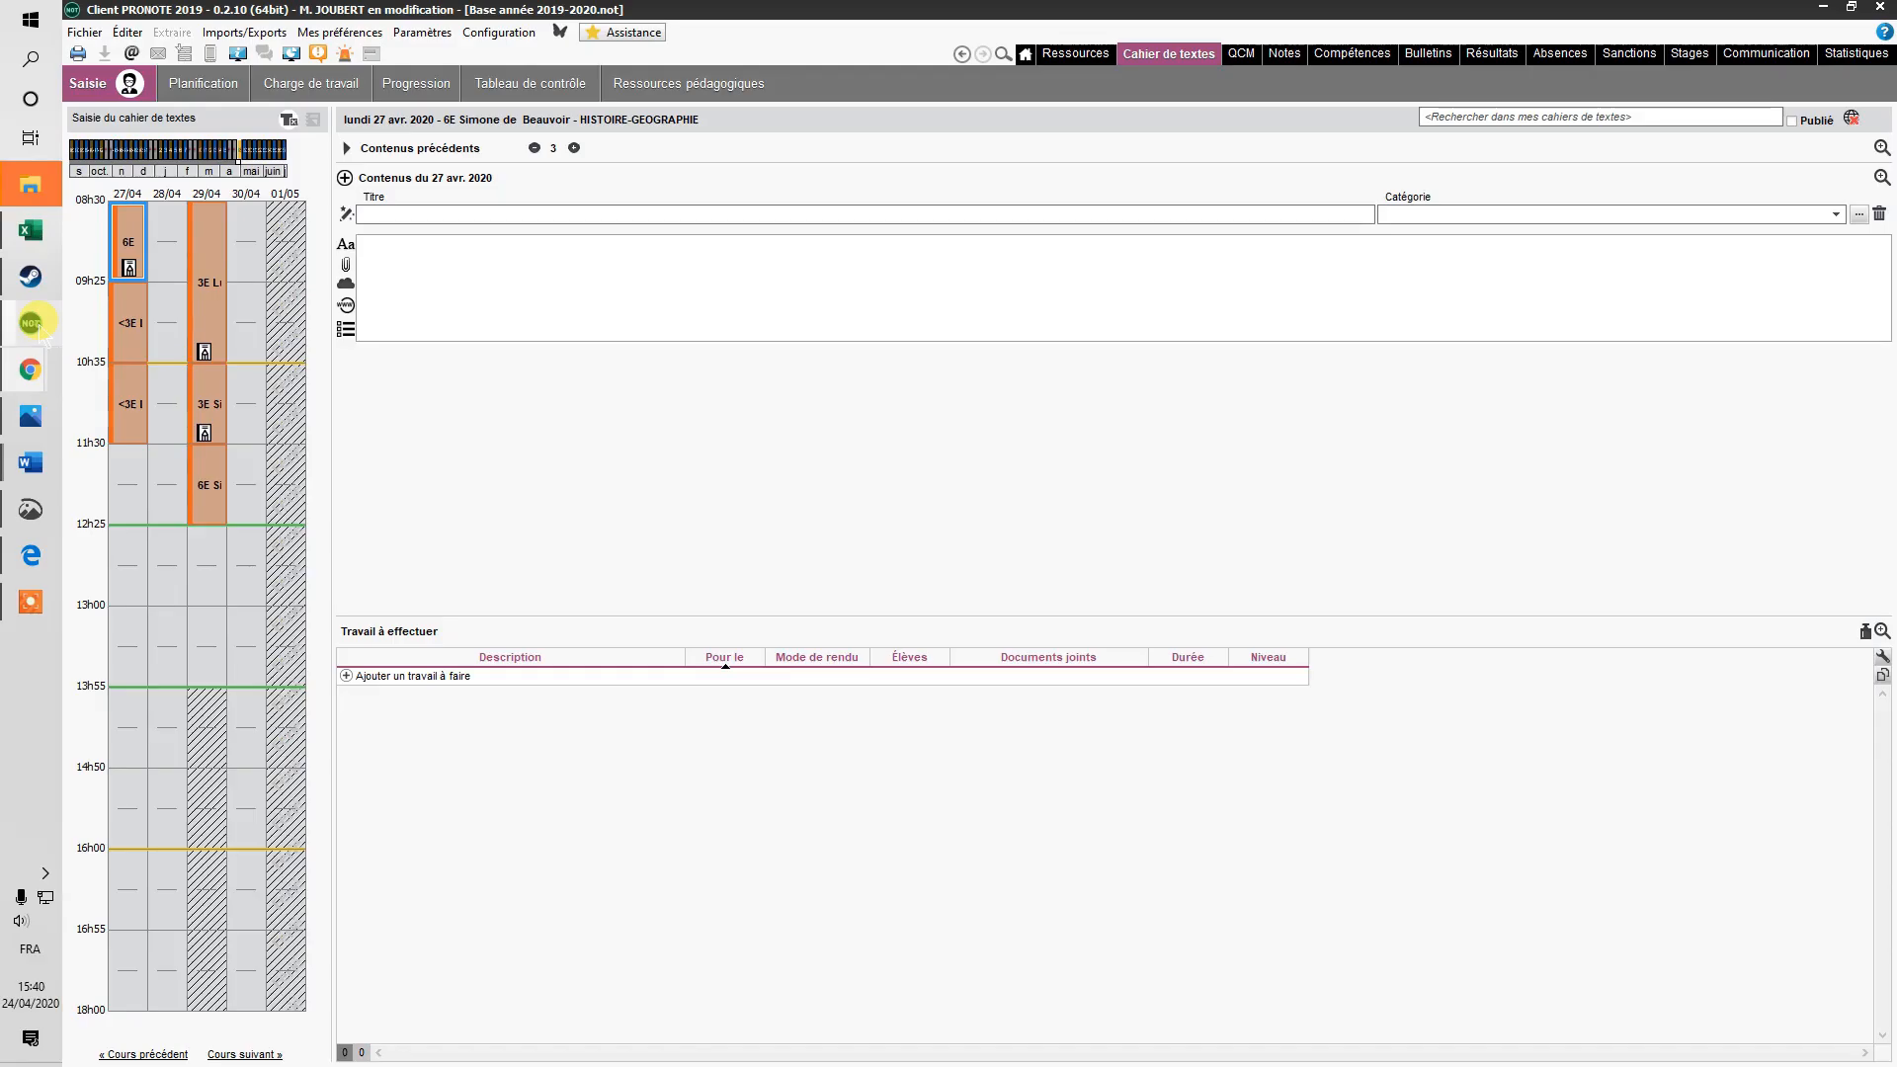
left_click(30, 323)
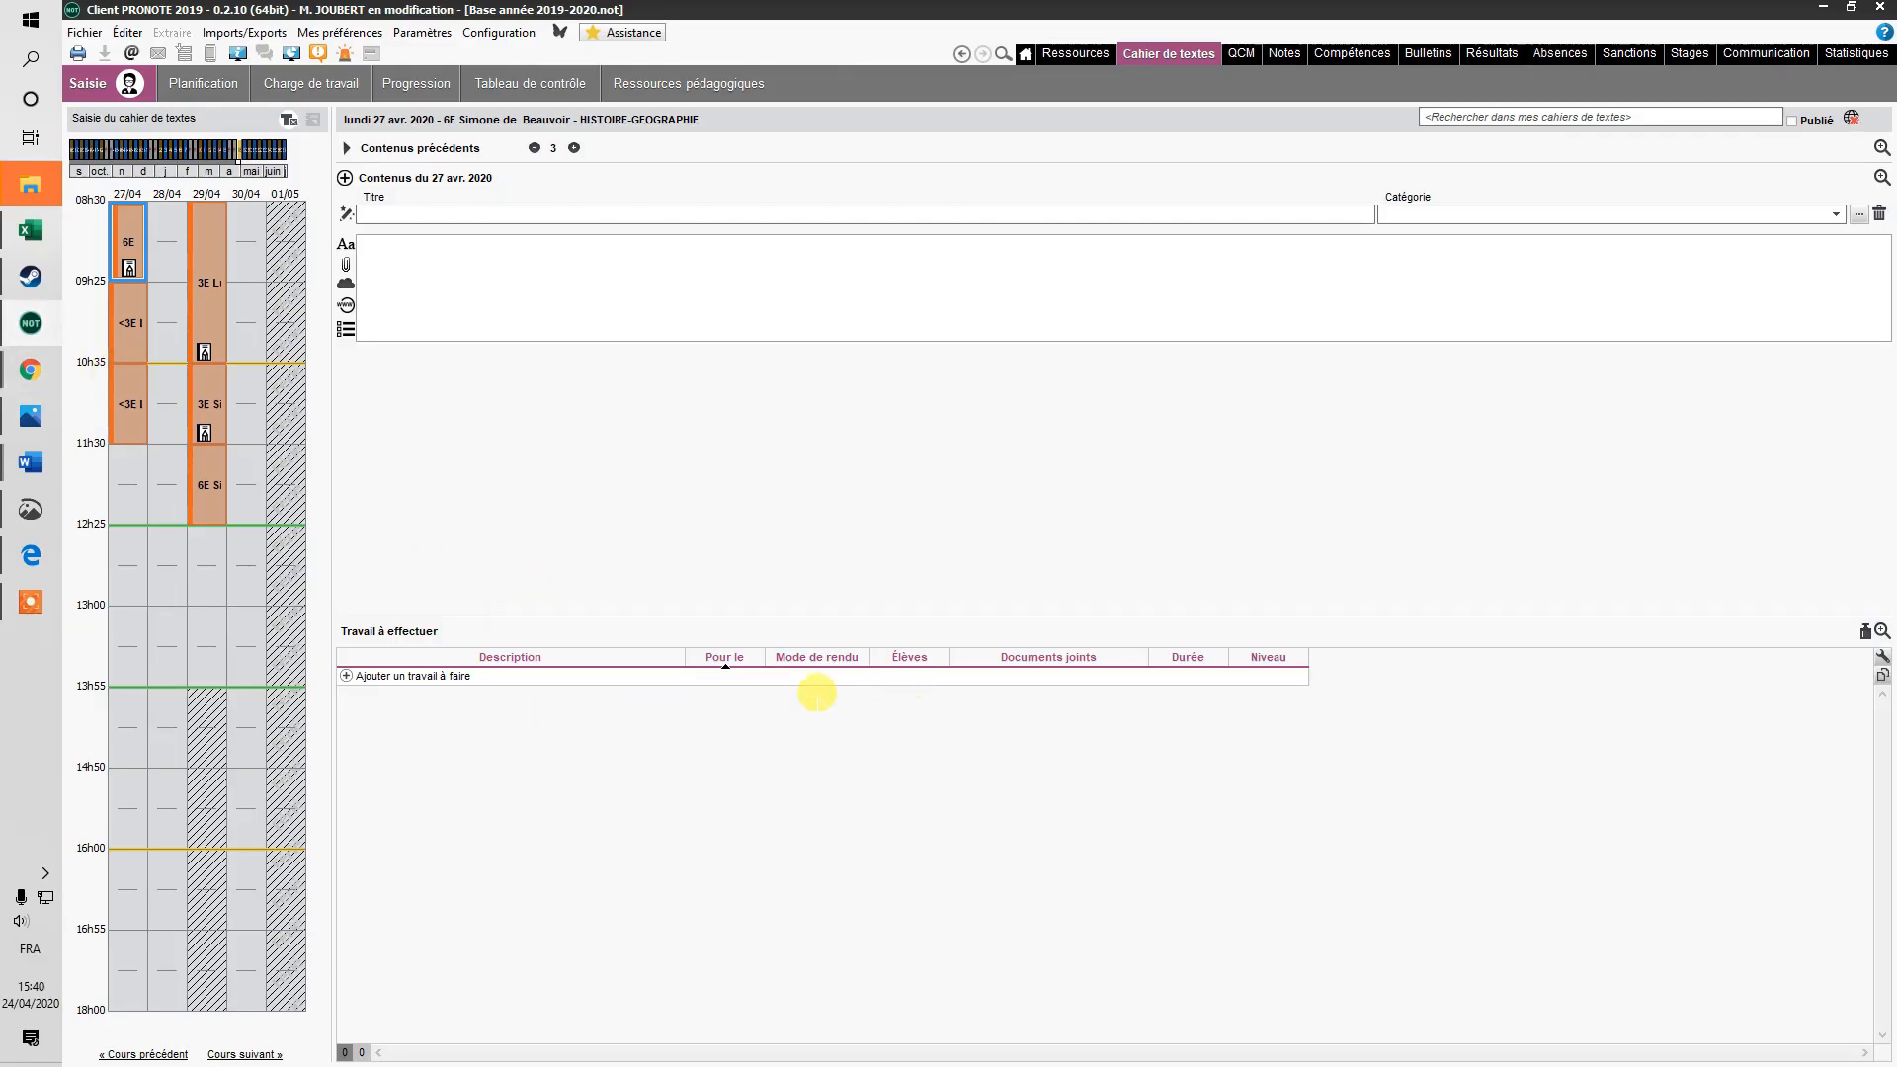
left_click(1823, 7)
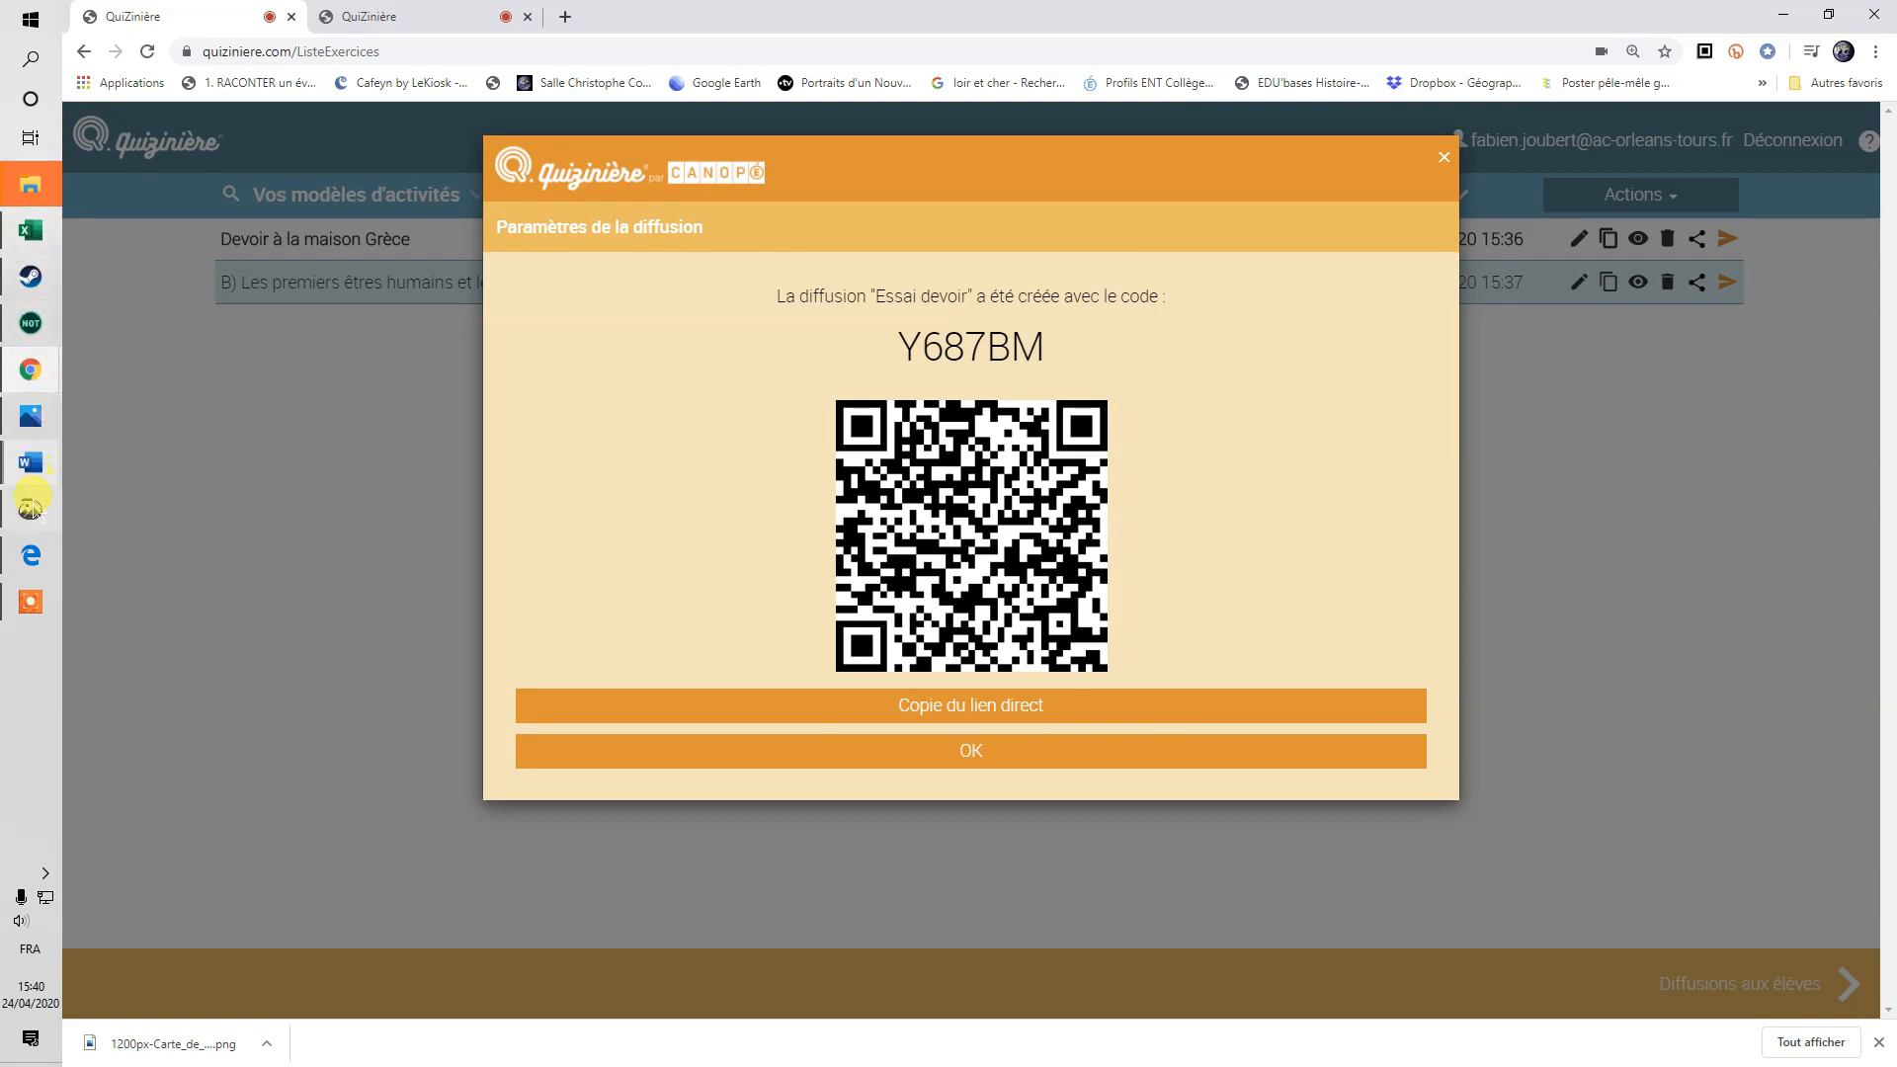
Close the extra student tab in Chrome and paste-and-go the copied direct link in the address bar.
left_click(31, 555)
left_click(425, 16)
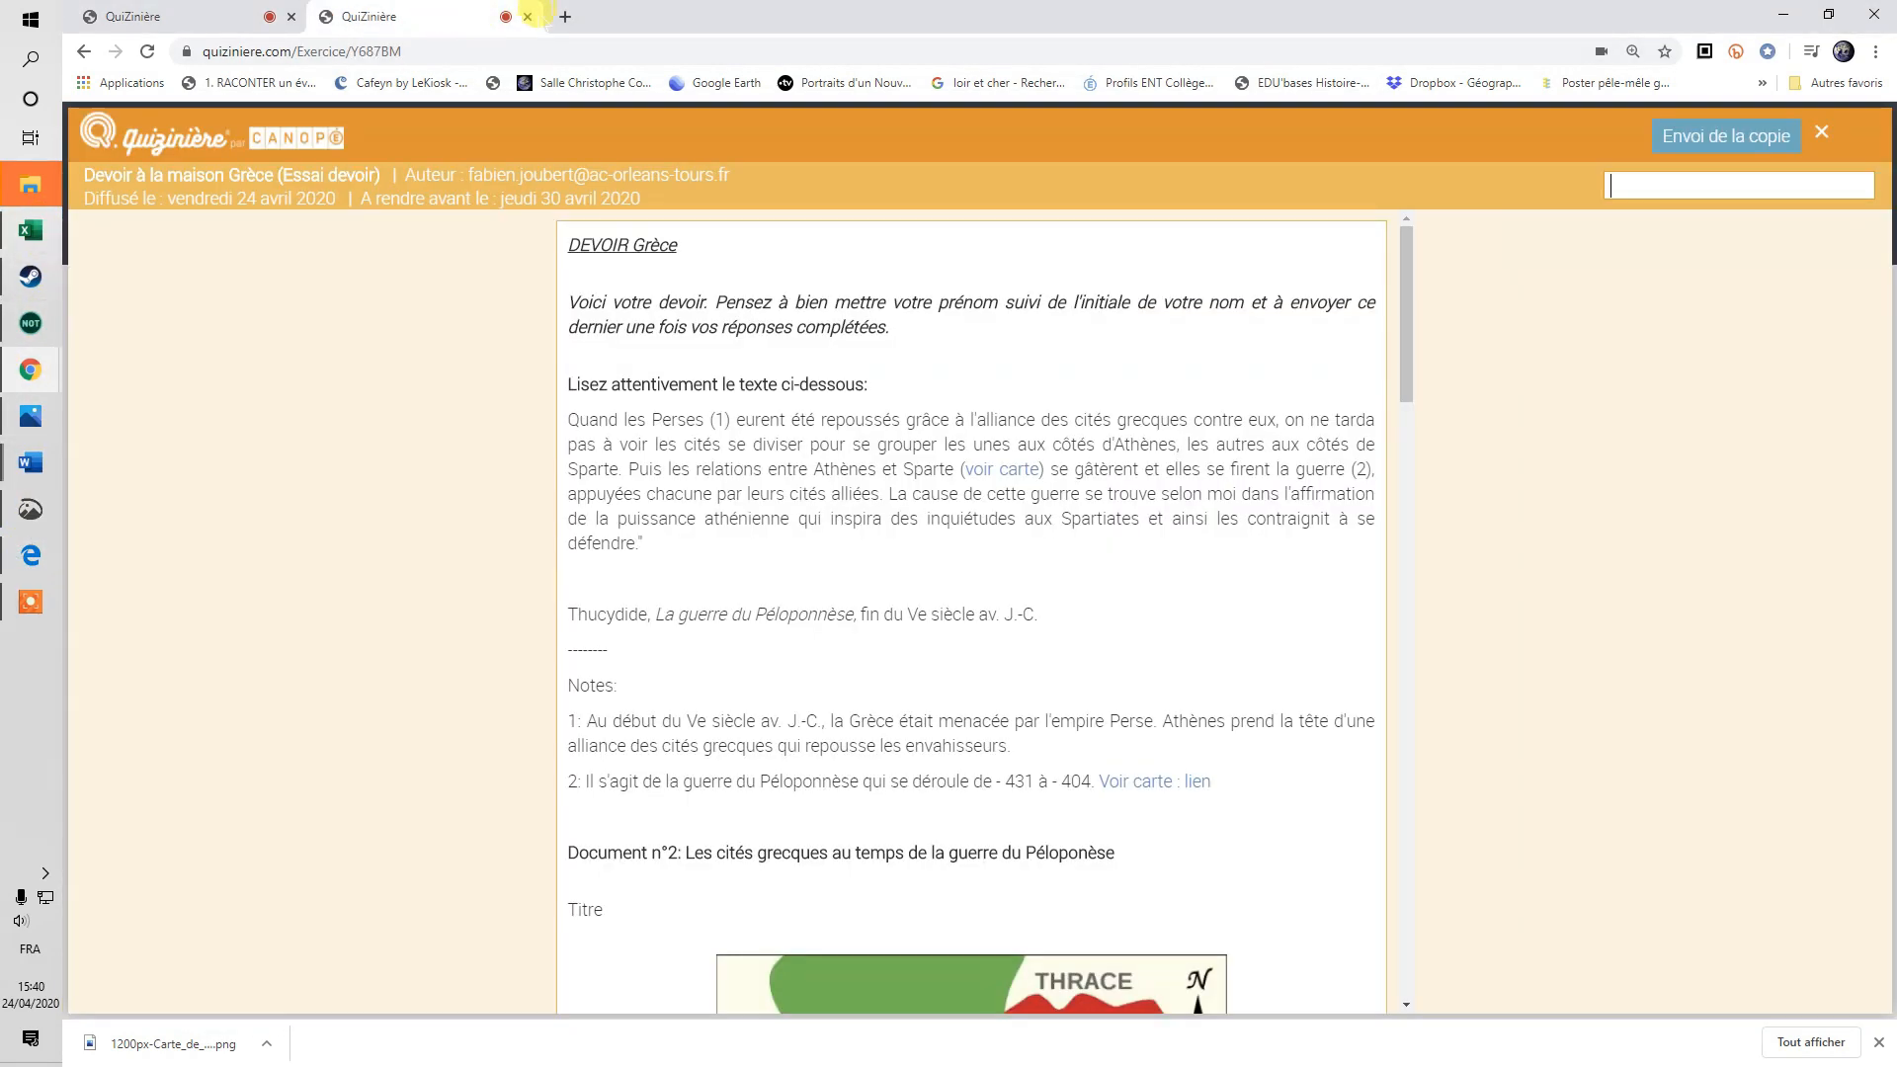
left_click(527, 17)
left_click(426, 44)
right_click(373, 52)
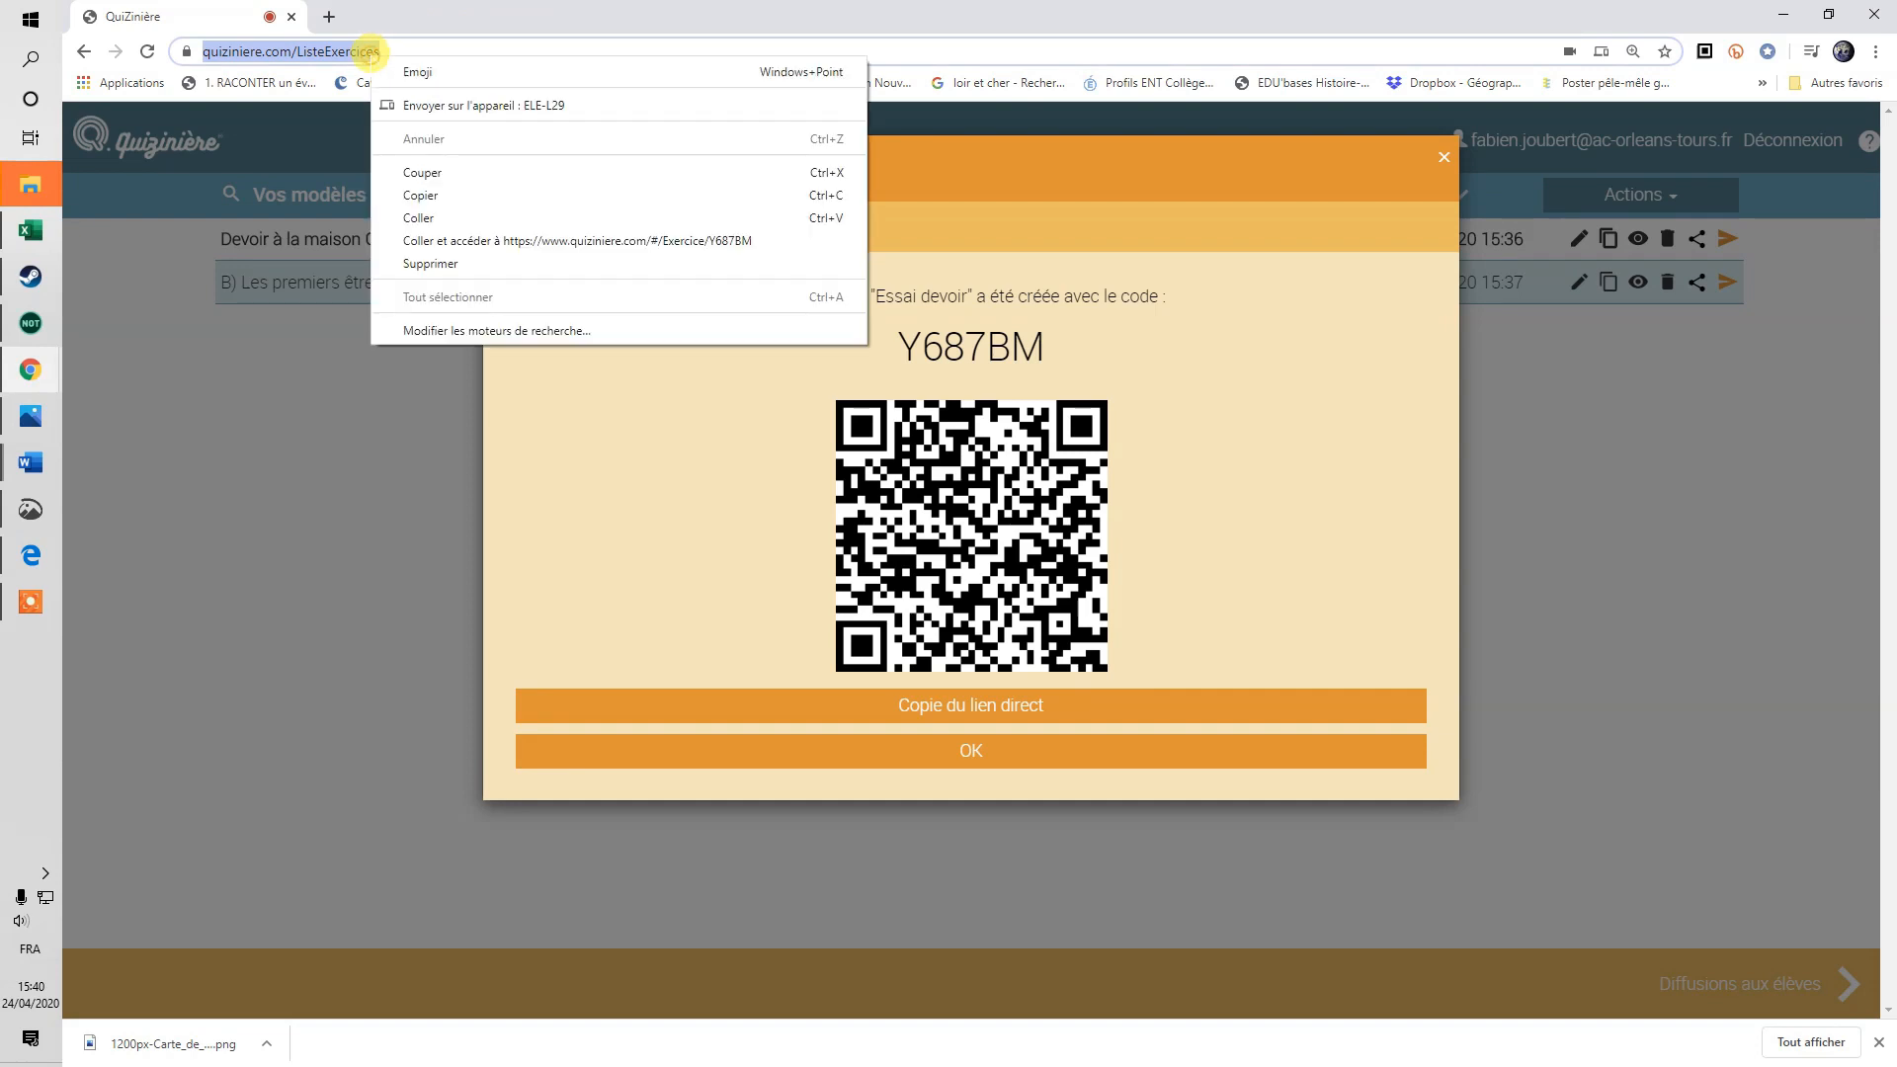
left_click(502, 242)
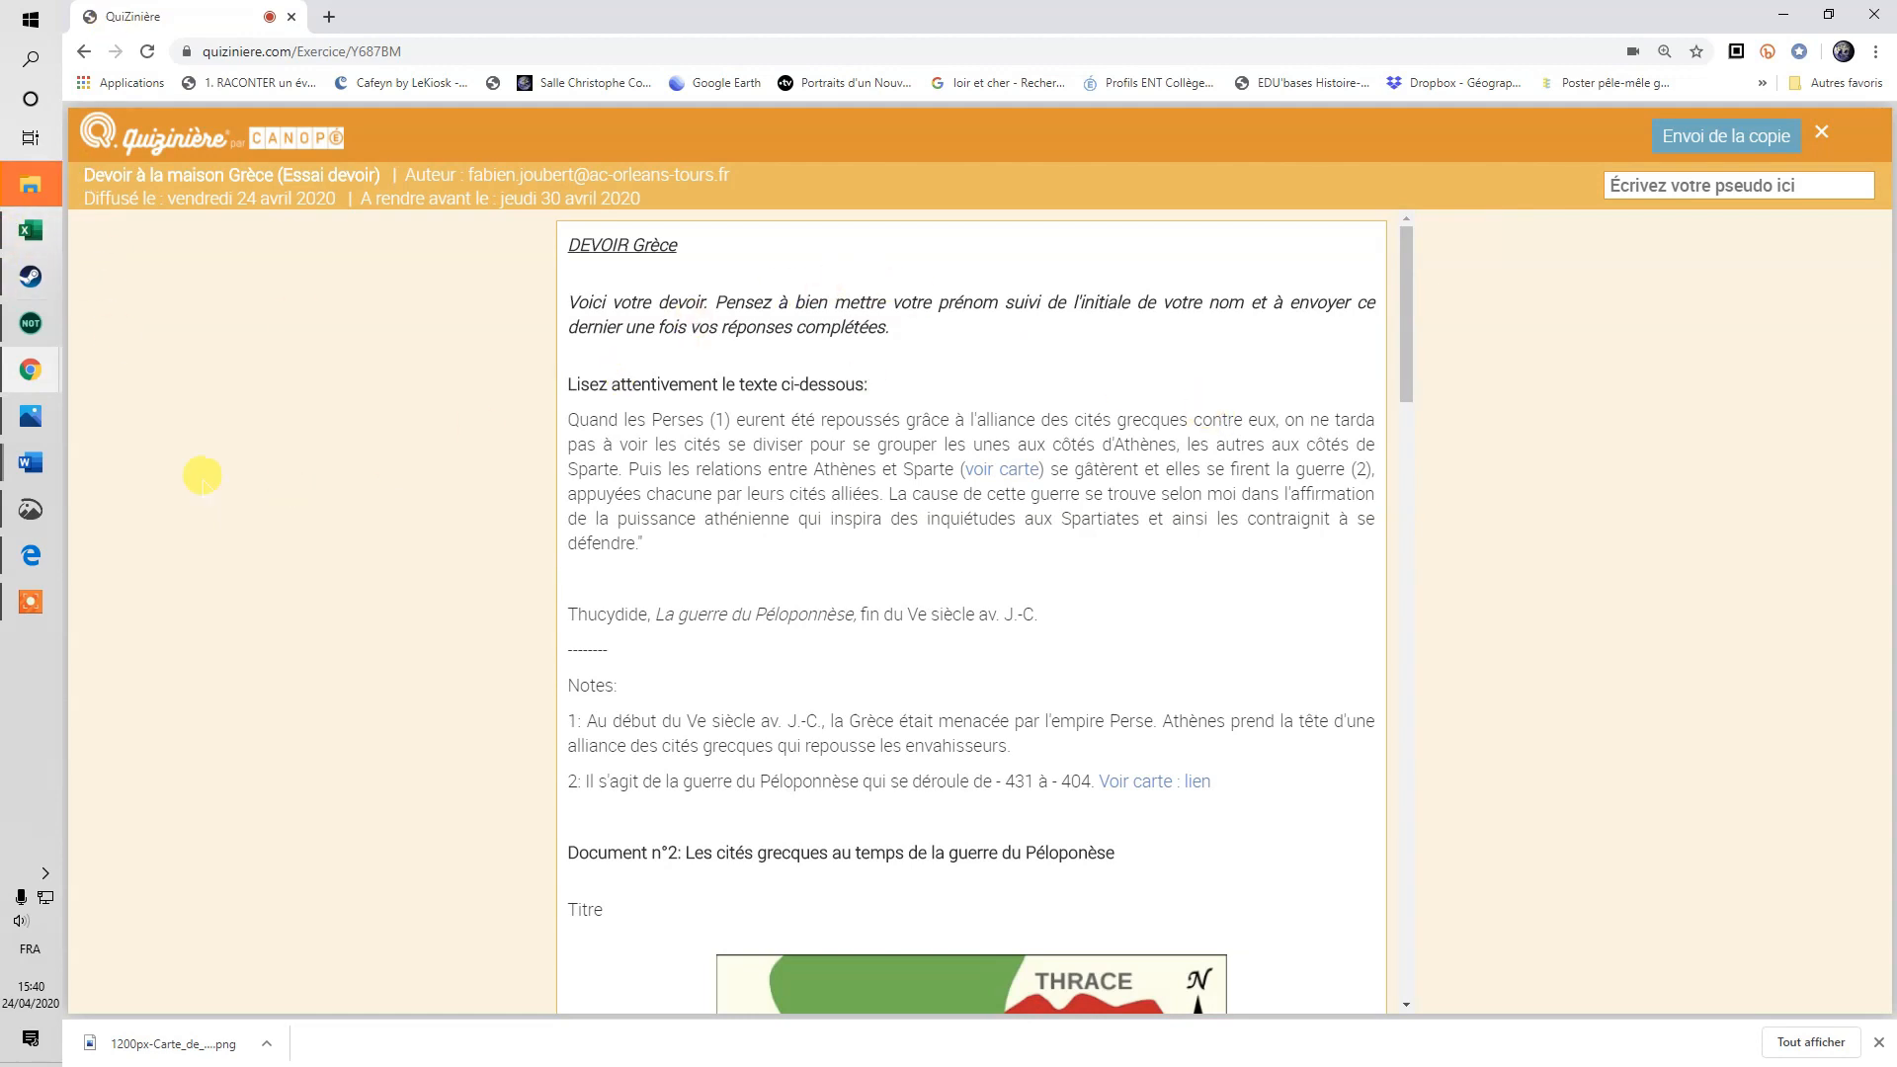
Bring the QuiZinière teacher window back from the Chrome taskbar previews to the ListeExercices page.
mouse_move(30, 369)
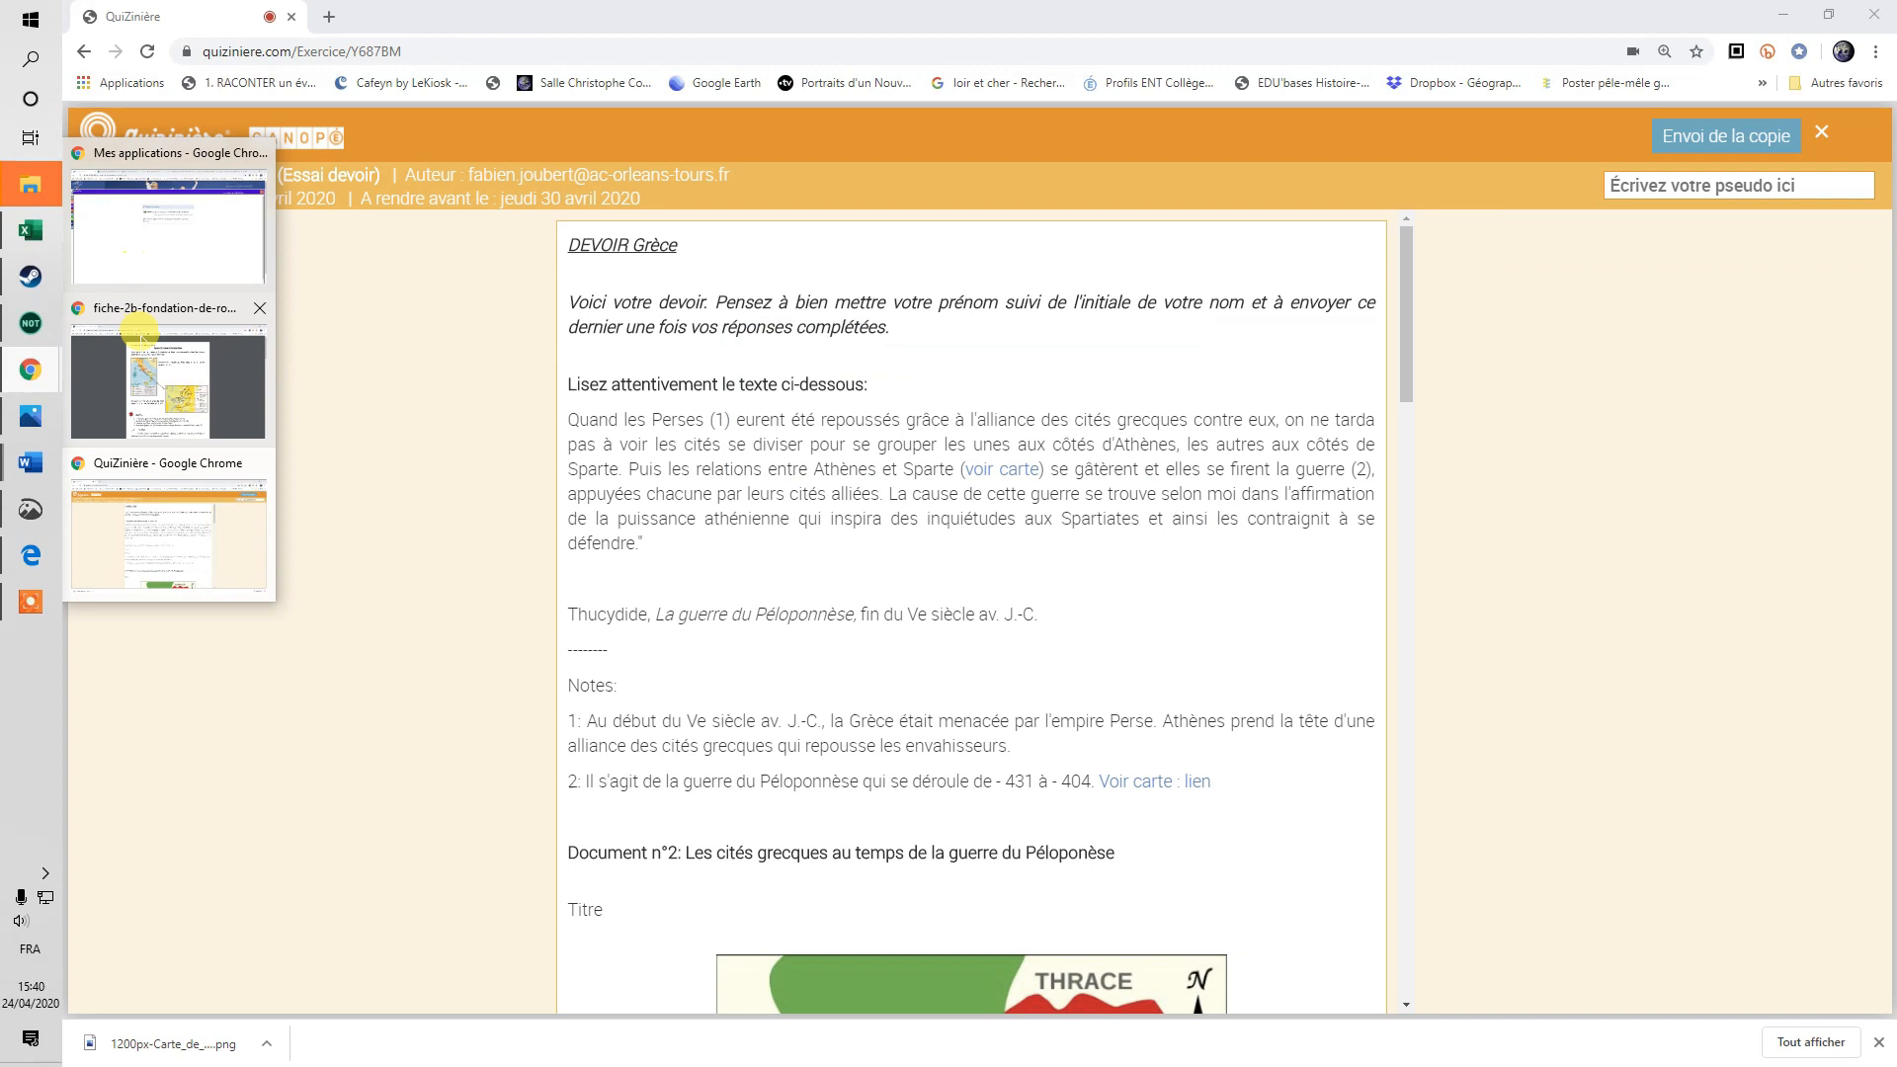
mouse_move(141, 265)
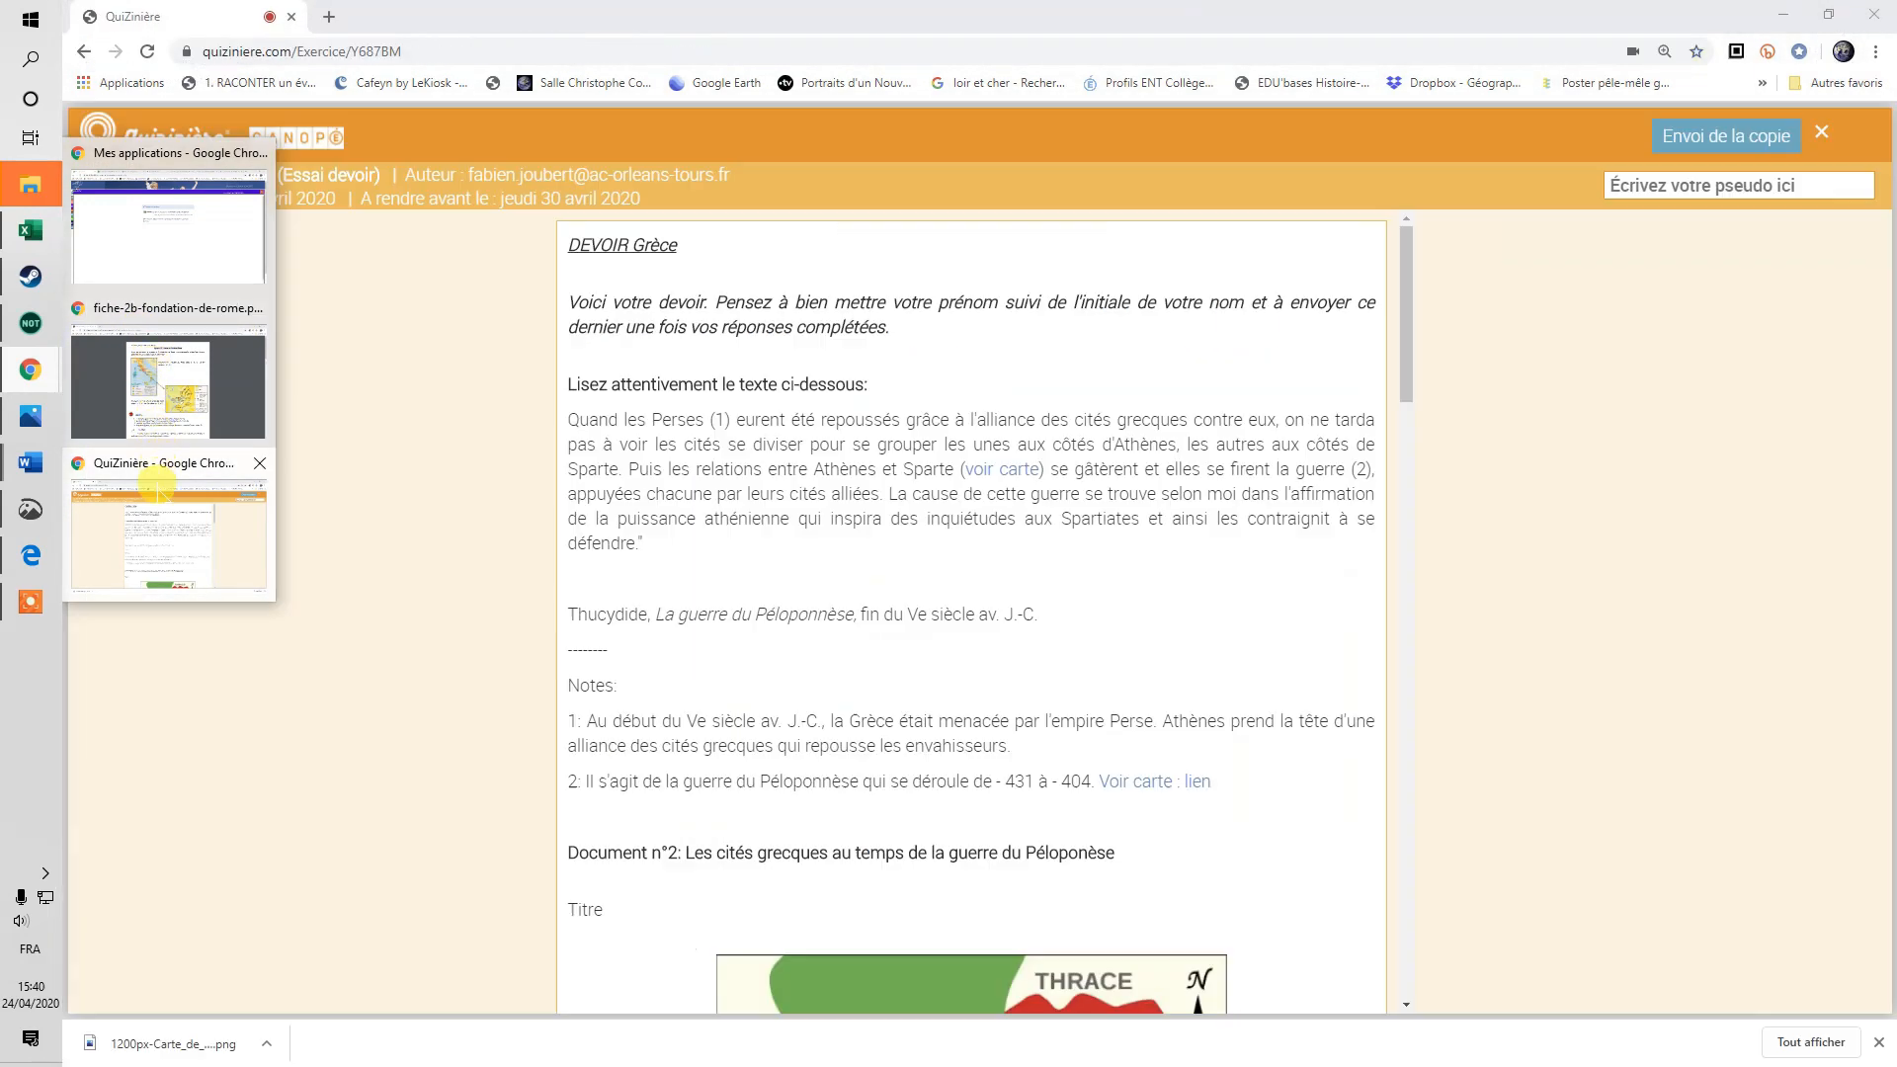
left_click(157, 487)
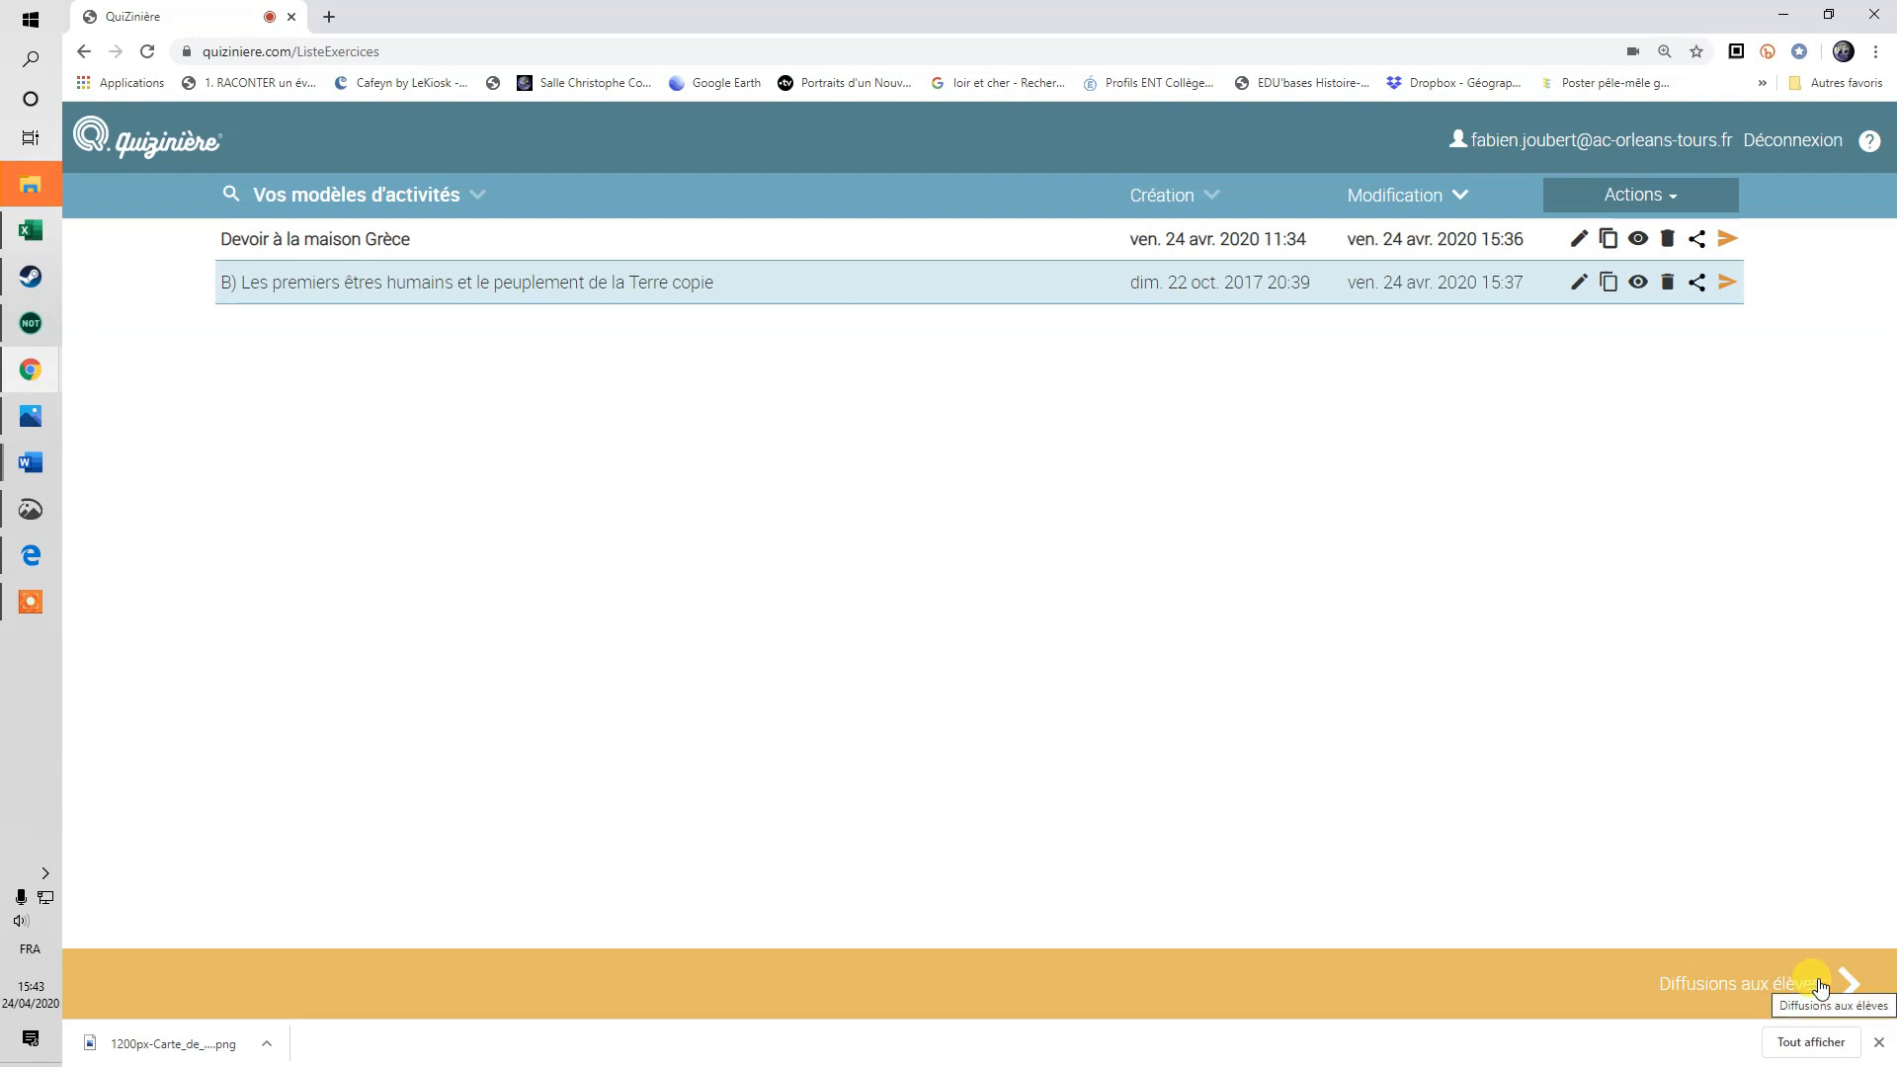
Open 'Diffusions aux élèves' and preview the Devoir Grèce broadcast as students see it, then close it.
left_click(1820, 986)
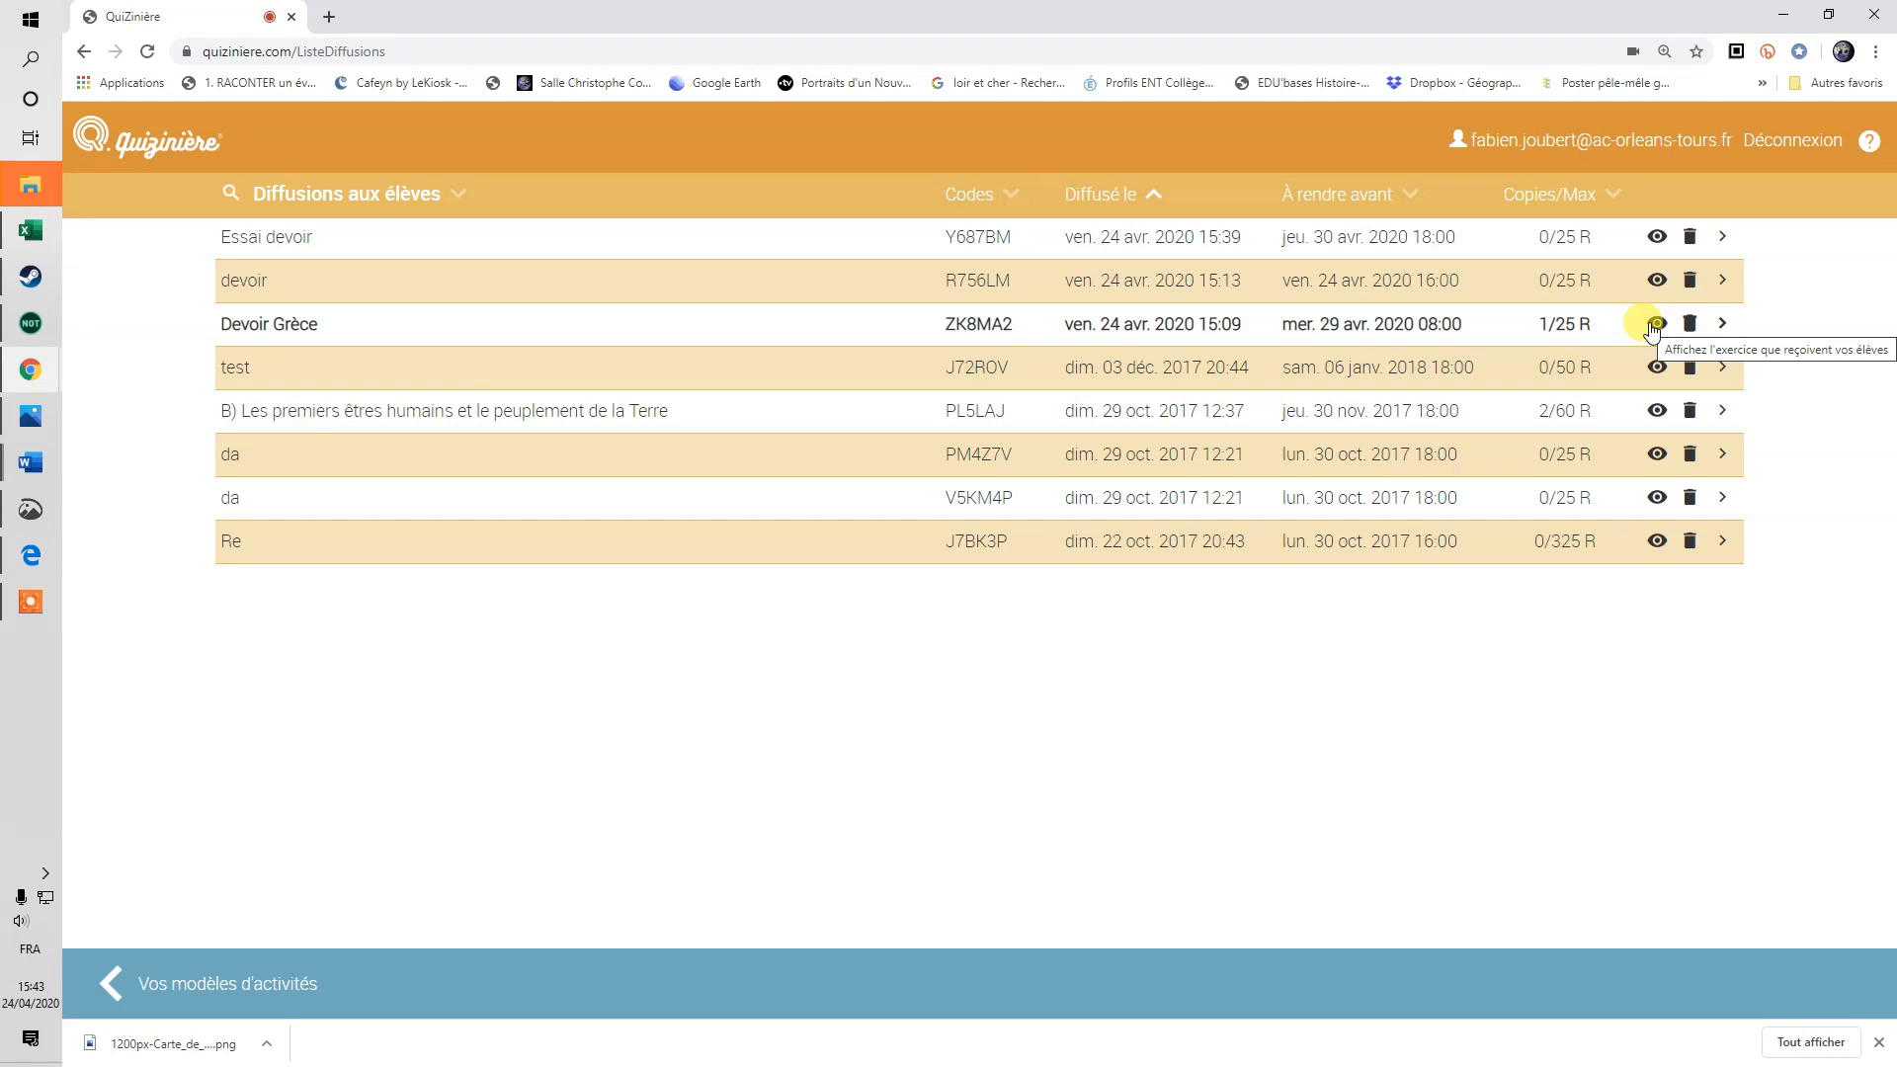
left_click(1654, 324)
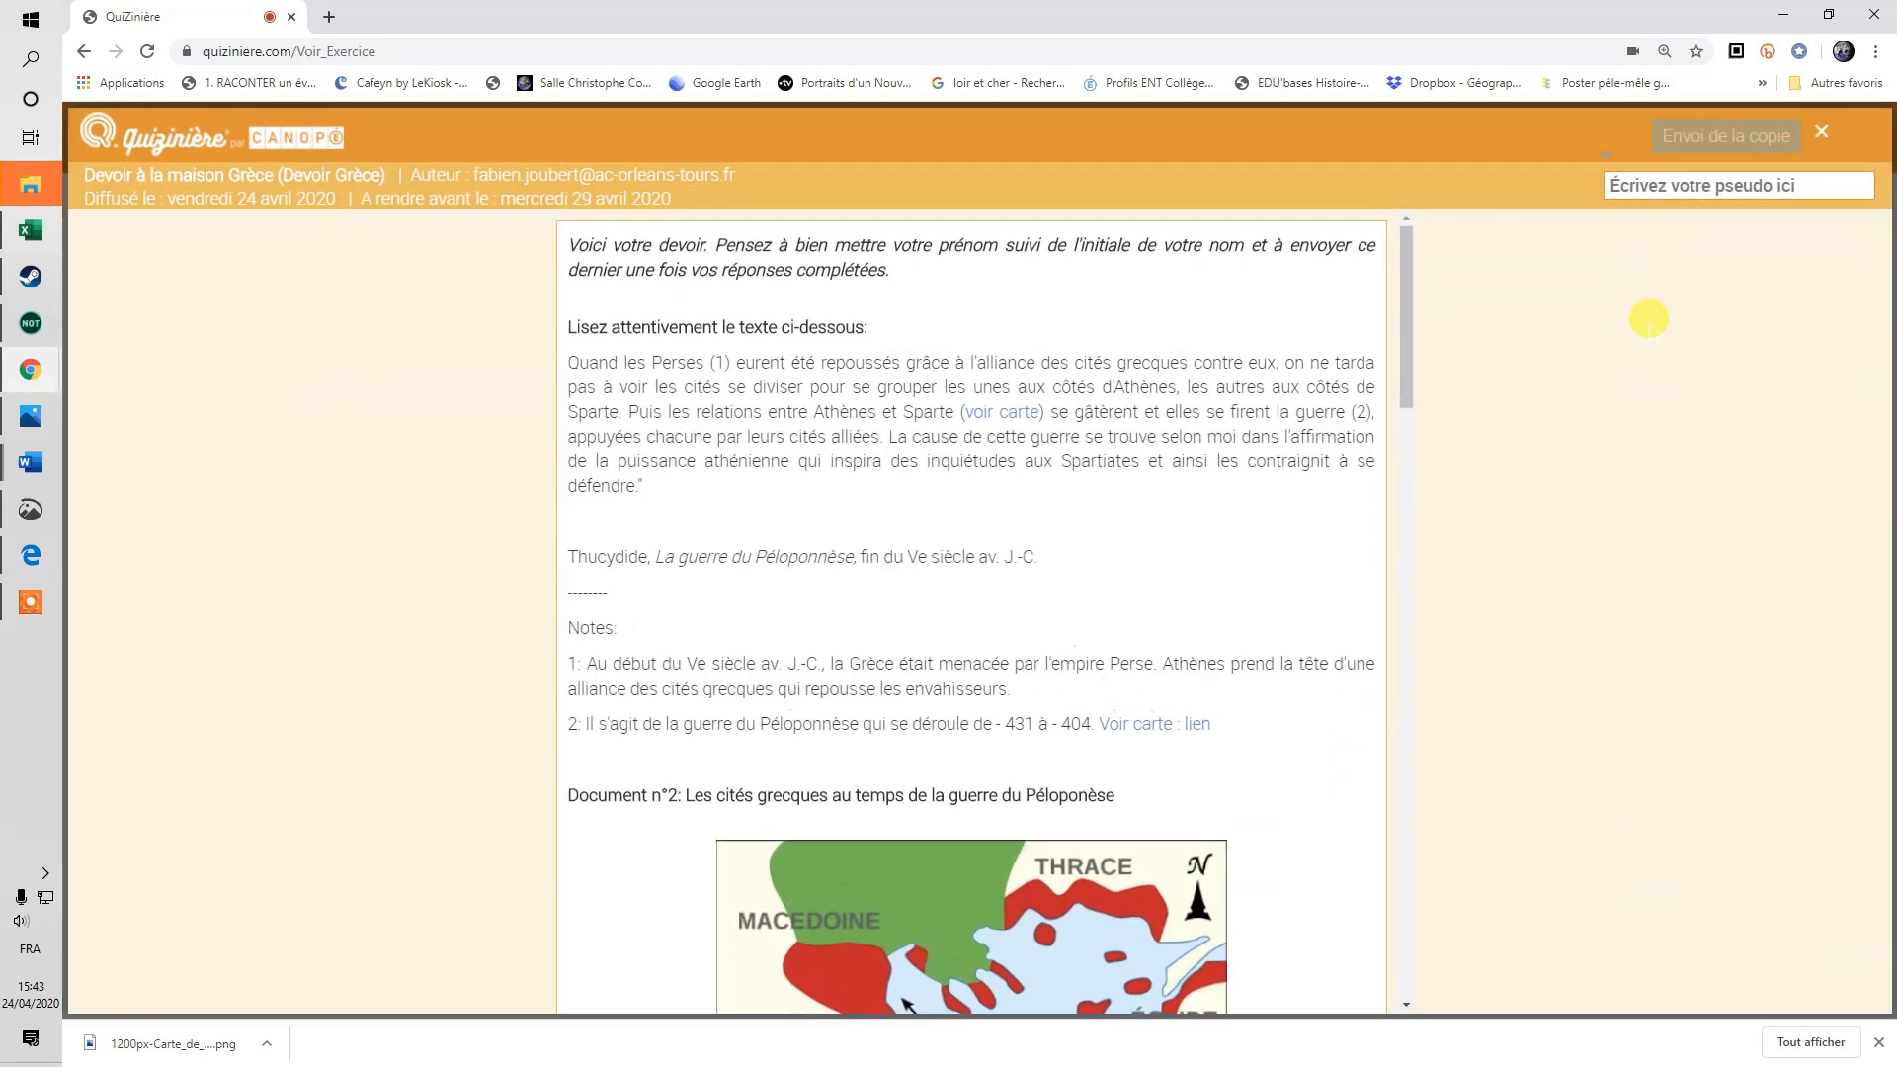
left_click(1820, 133)
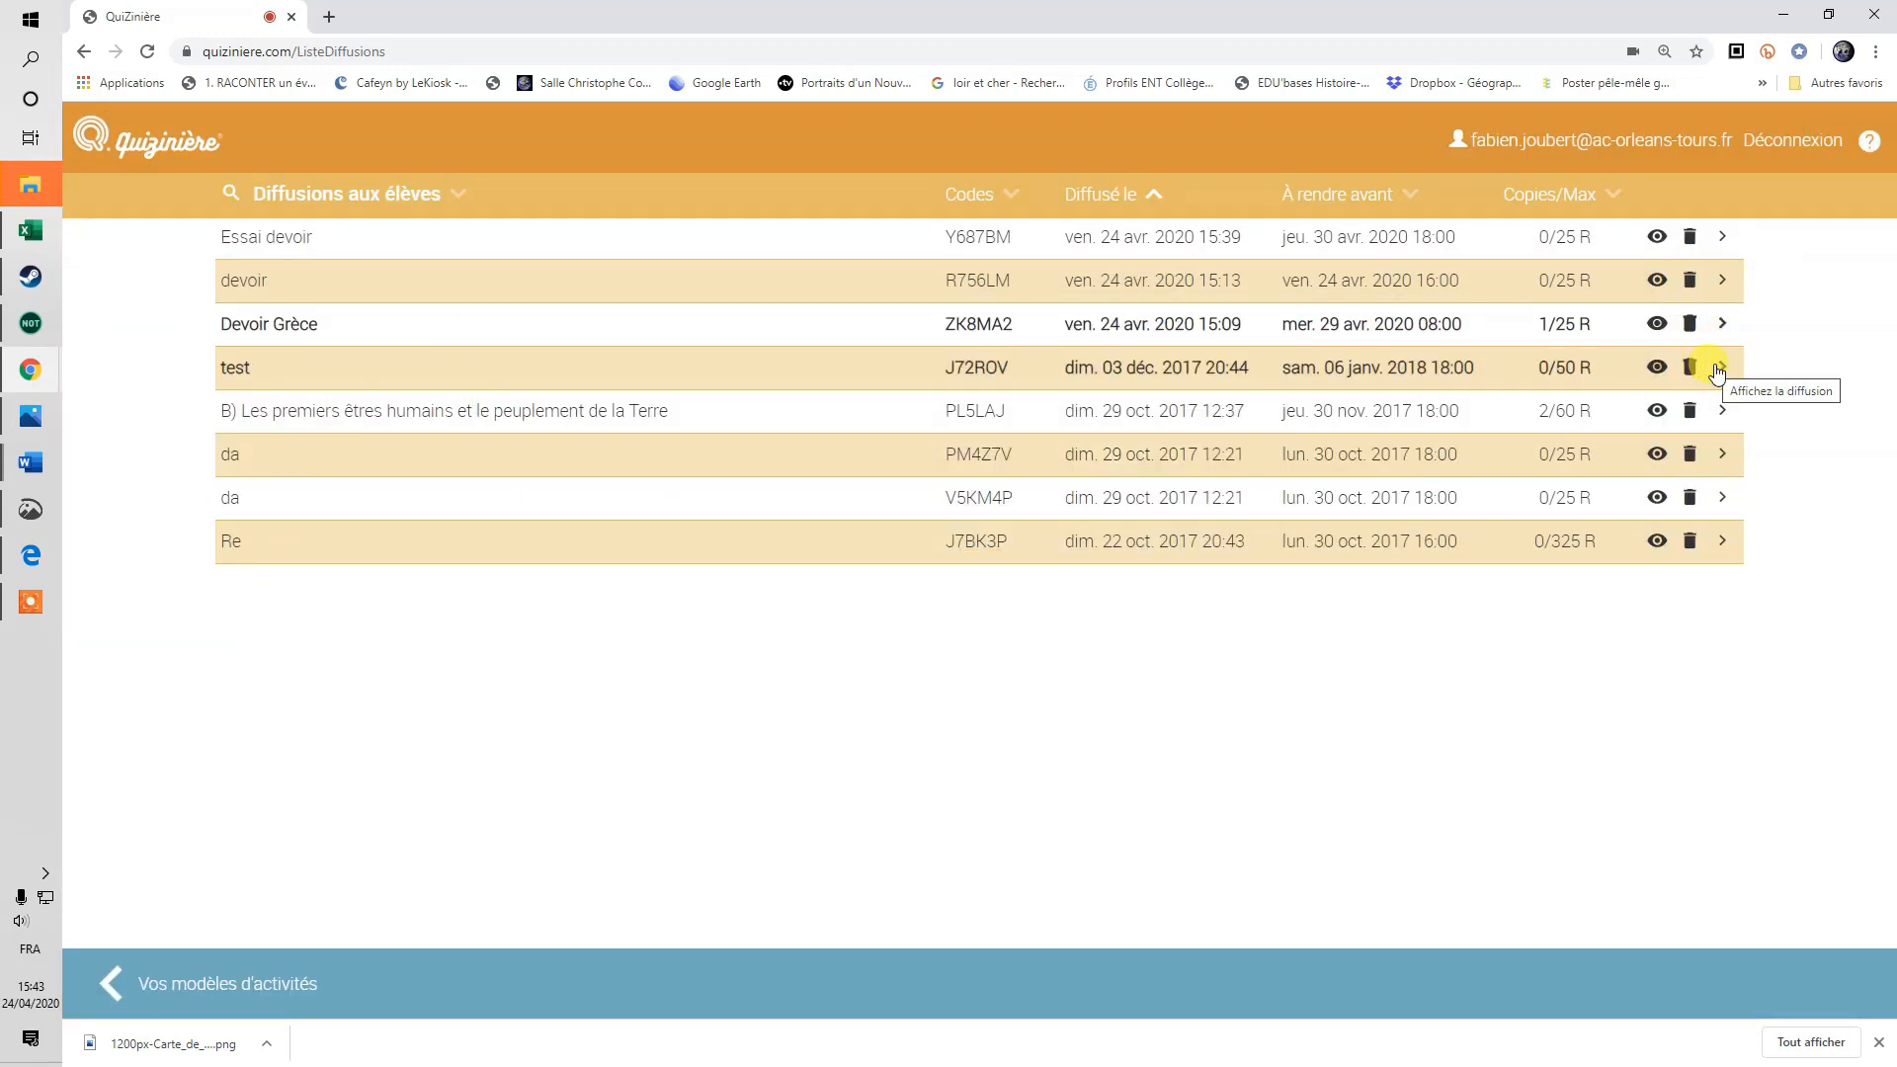
Open the one received Devoir Grèce copy and scroll through the student's answers.
left_click(1723, 325)
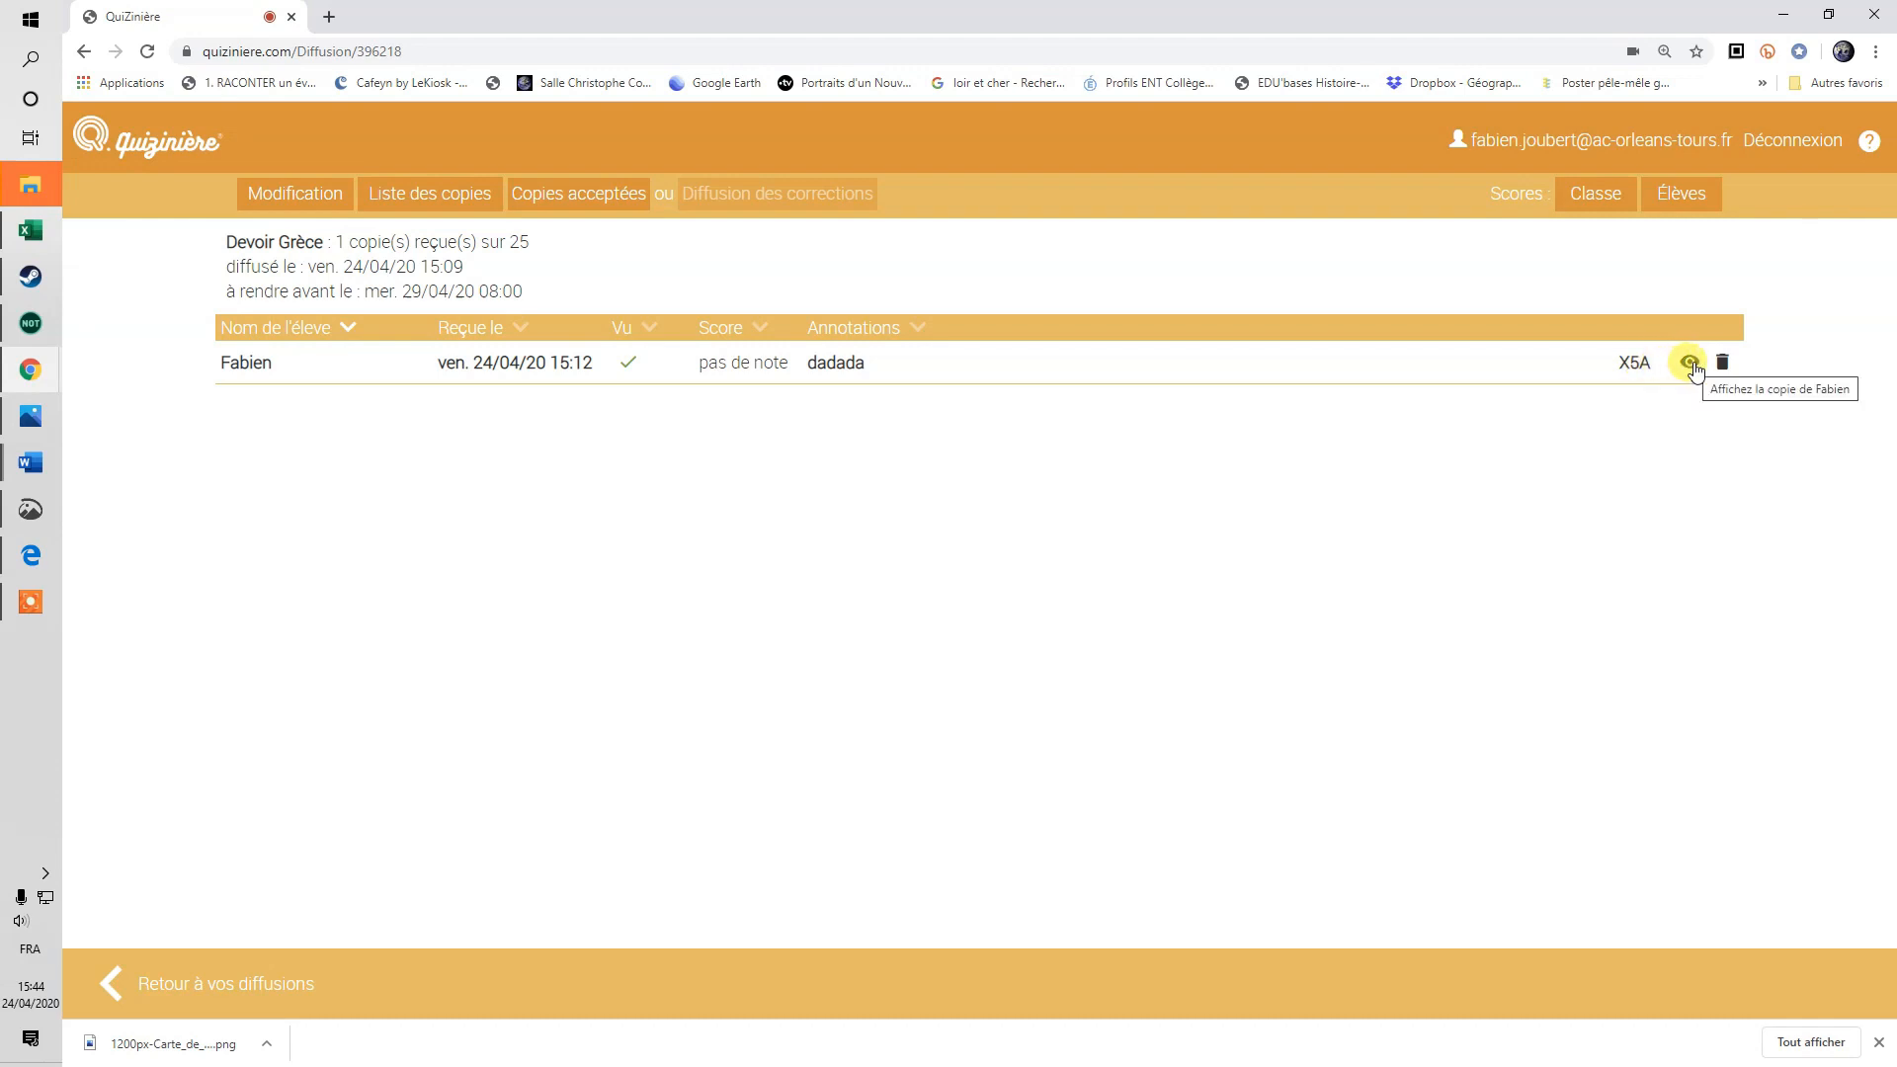
left_click(1691, 366)
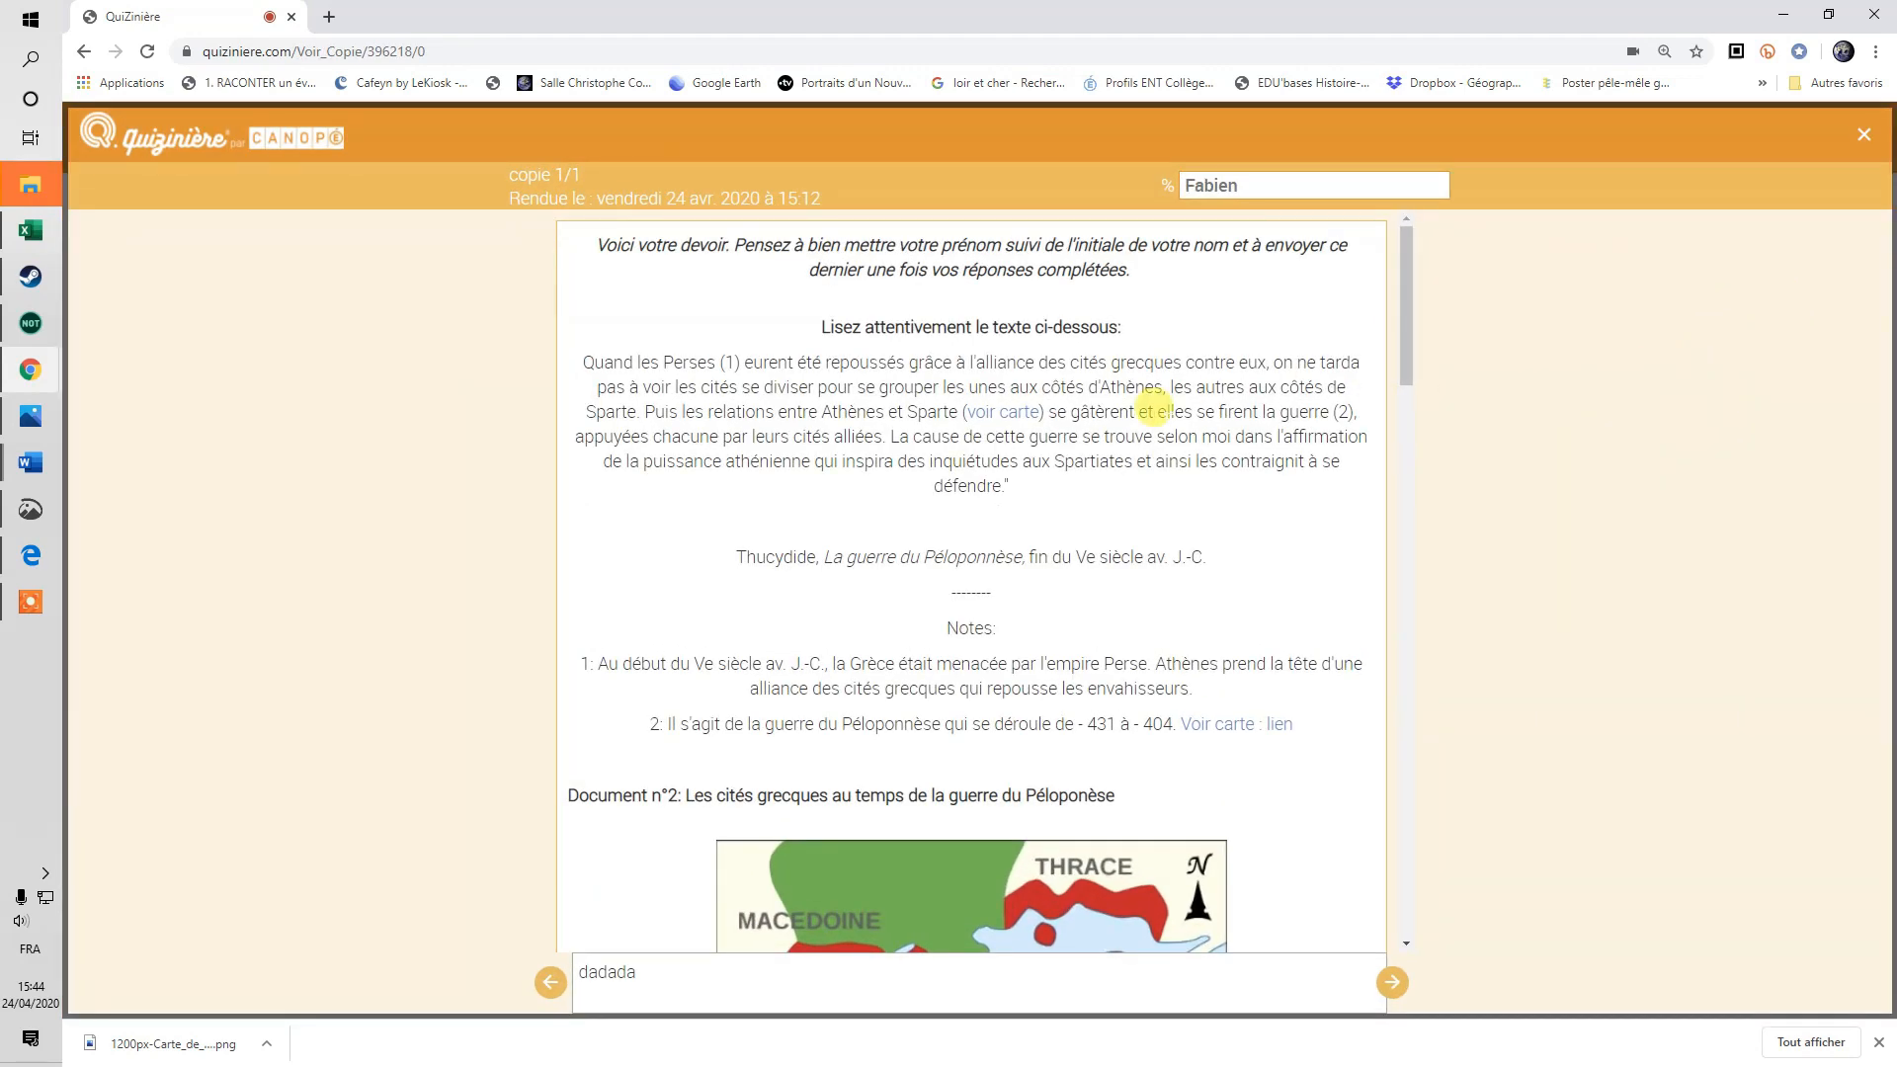
scroll(1148, 489, "down", 2)
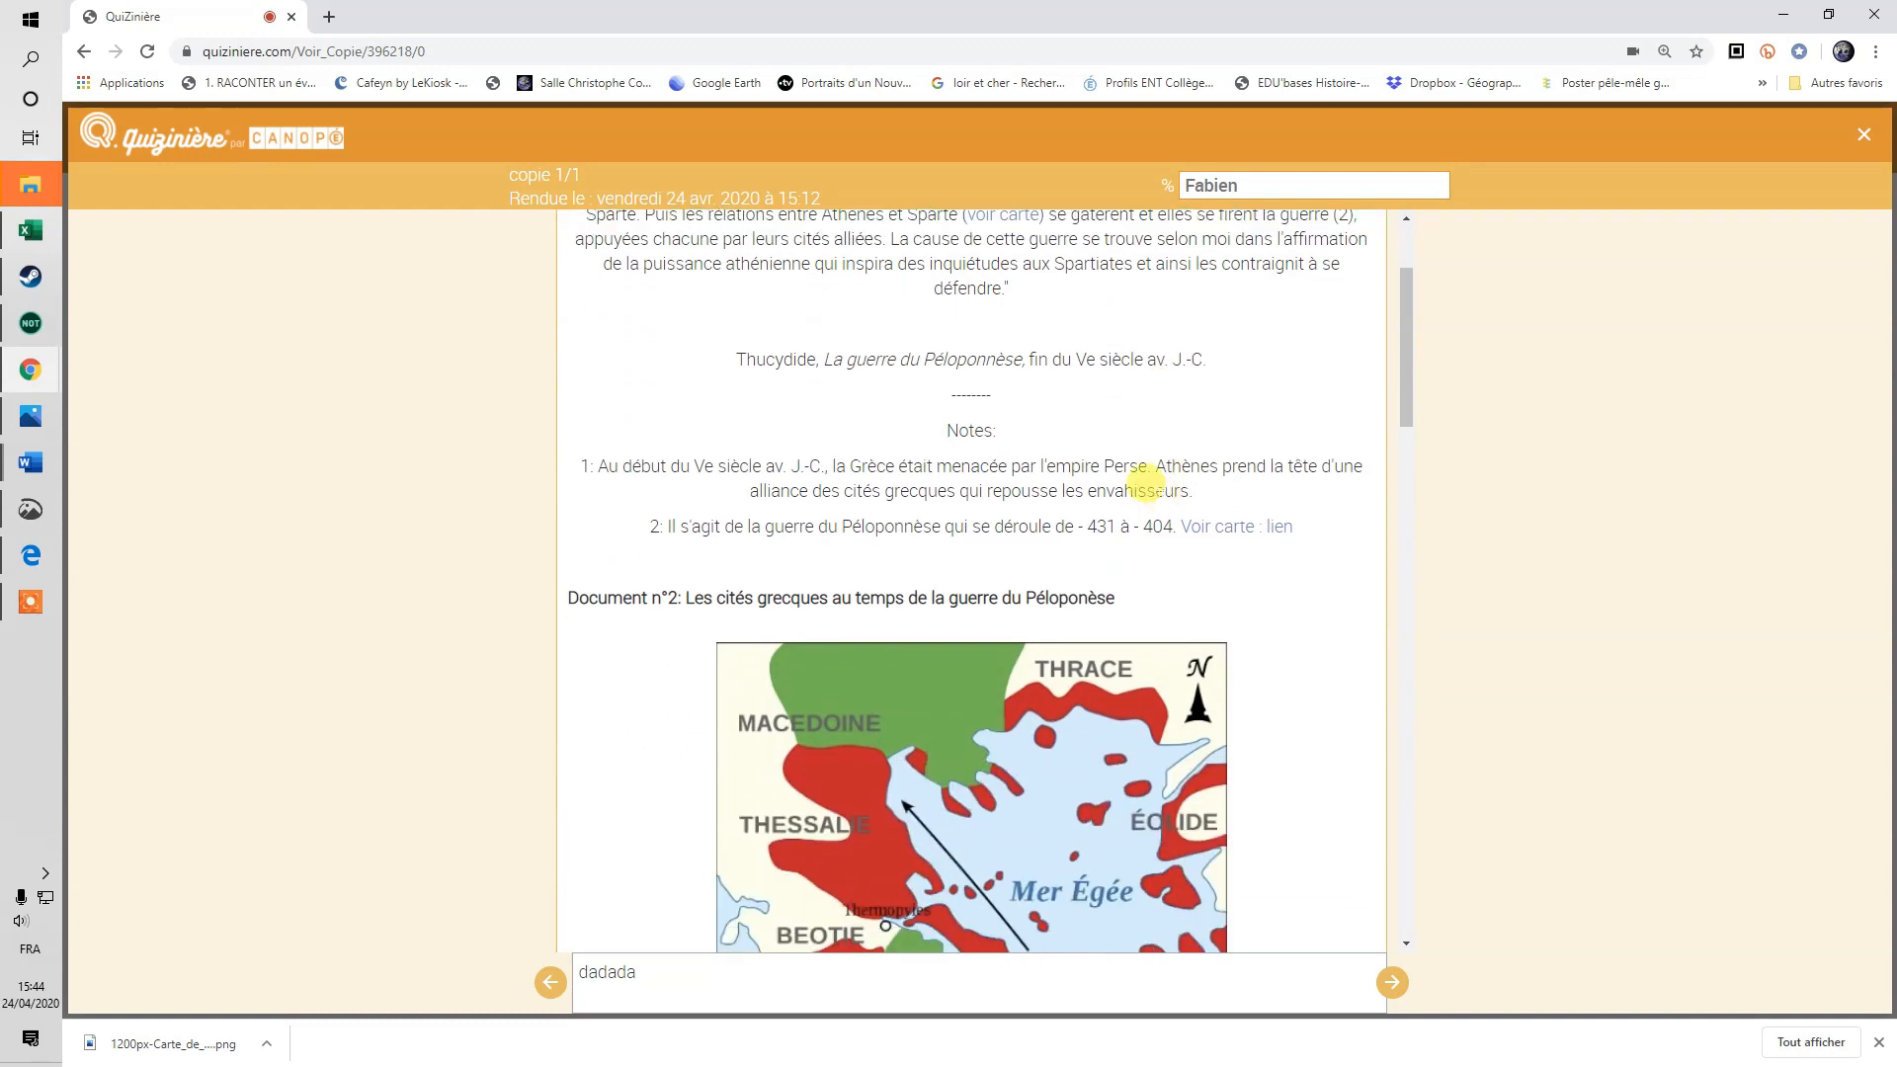
scroll(1146, 483, "down", 3)
scroll(1146, 483, "up", 3)
scroll(1146, 484, "down", 3)
scroll(1161, 494, "down", 5)
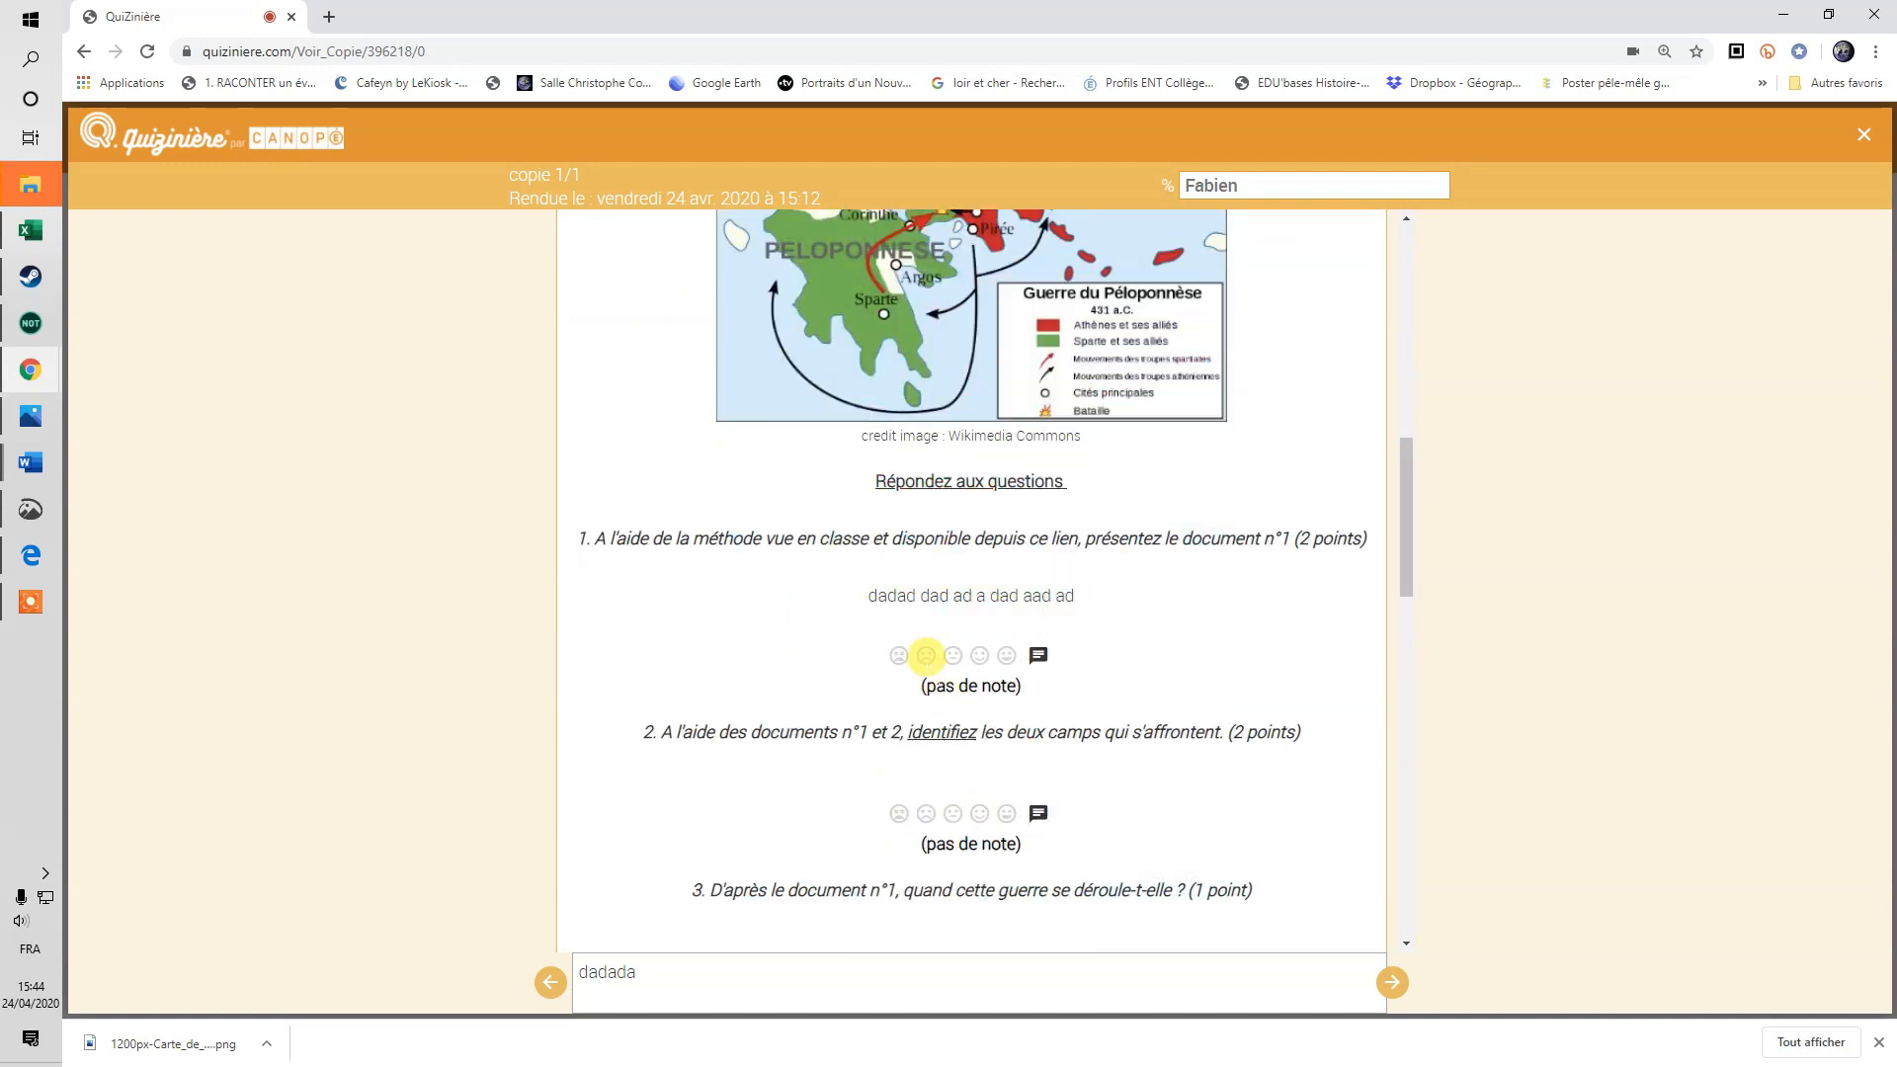